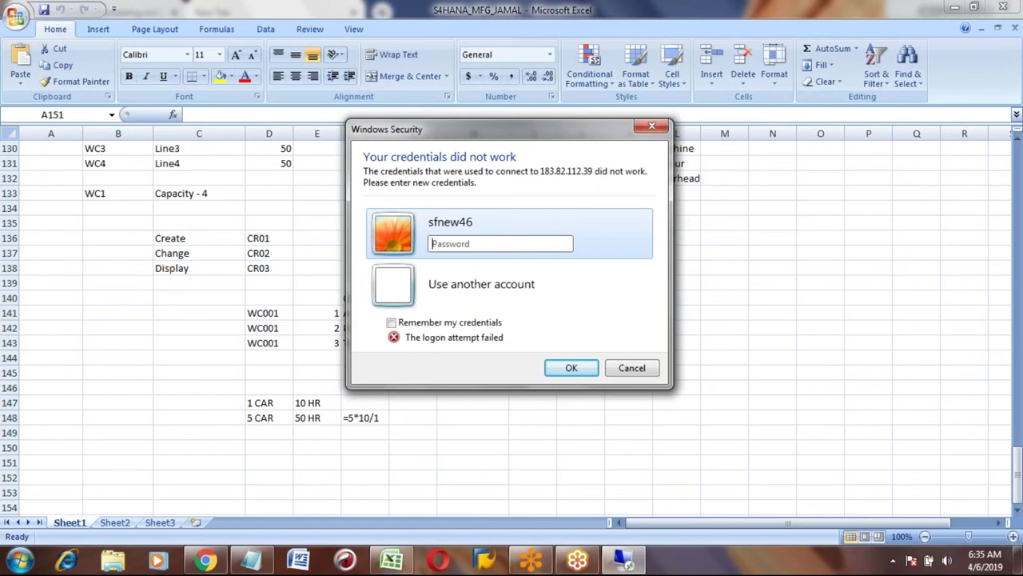
Enter the account password in Windows Security and connect to the remote desktop.
{"action": "type", "text": "********"}
{"action": "left_click", "coordinate": [566, 368]}
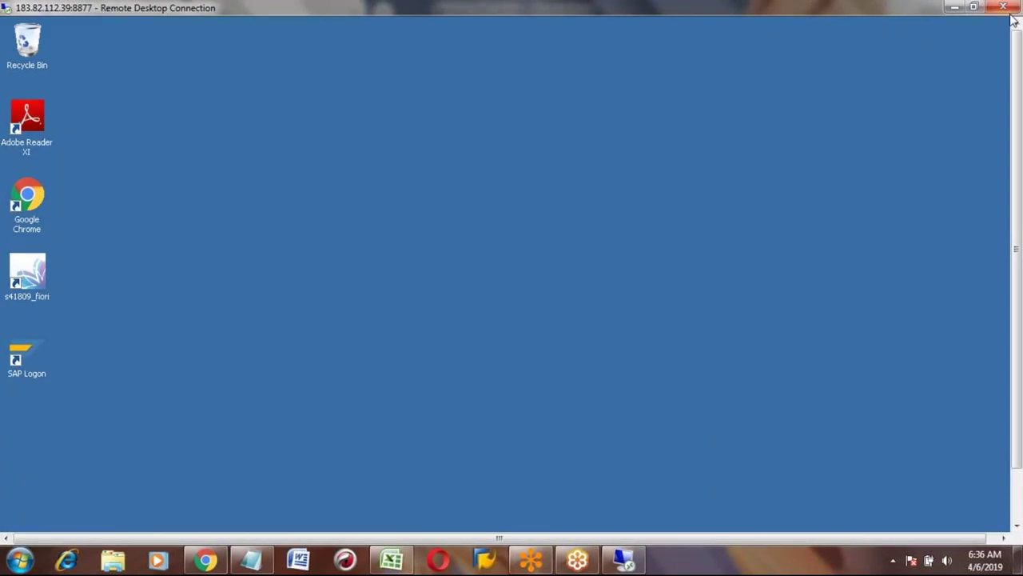
Launch SAP Logon and log on to S4_1809 client 400 with the remembered user and password.
{"action": "double_click", "coordinate": [24, 354]}
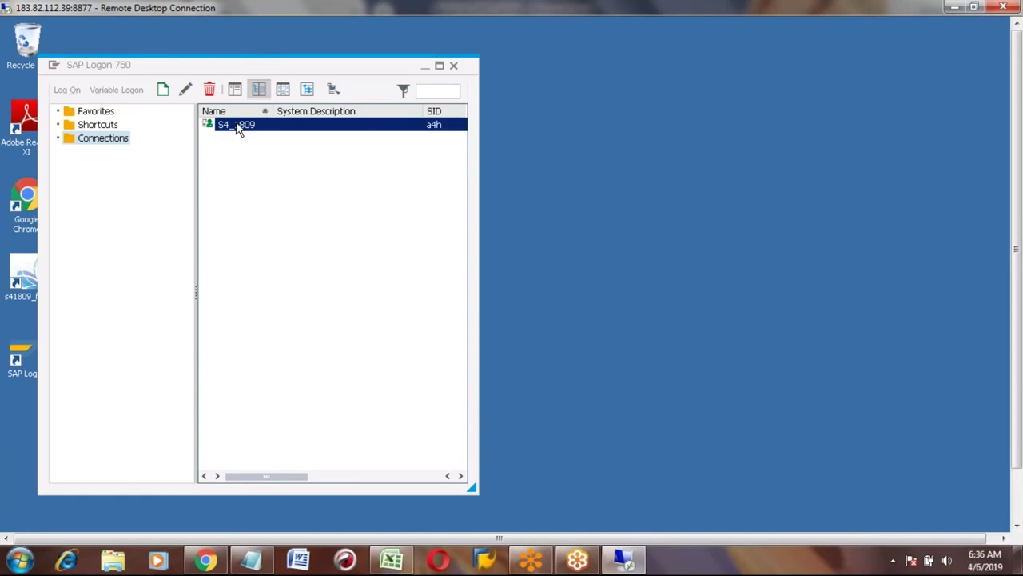
{"action": "double_click", "coordinate": [238, 126]}
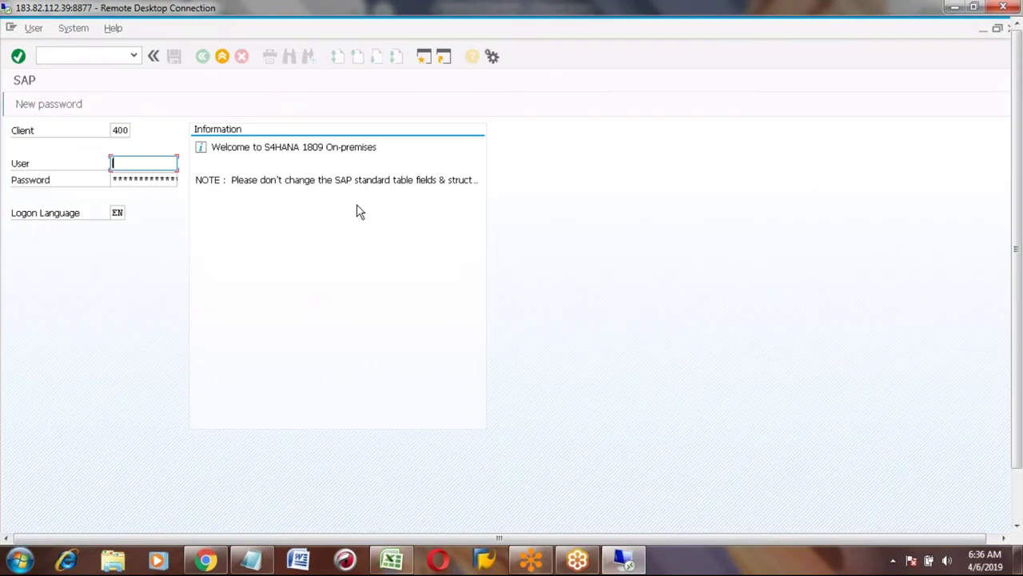
{"action": "key", "text": "BackSpace"}
{"action": "key", "text": "Tab"}
{"action": "type", "text": "********"}
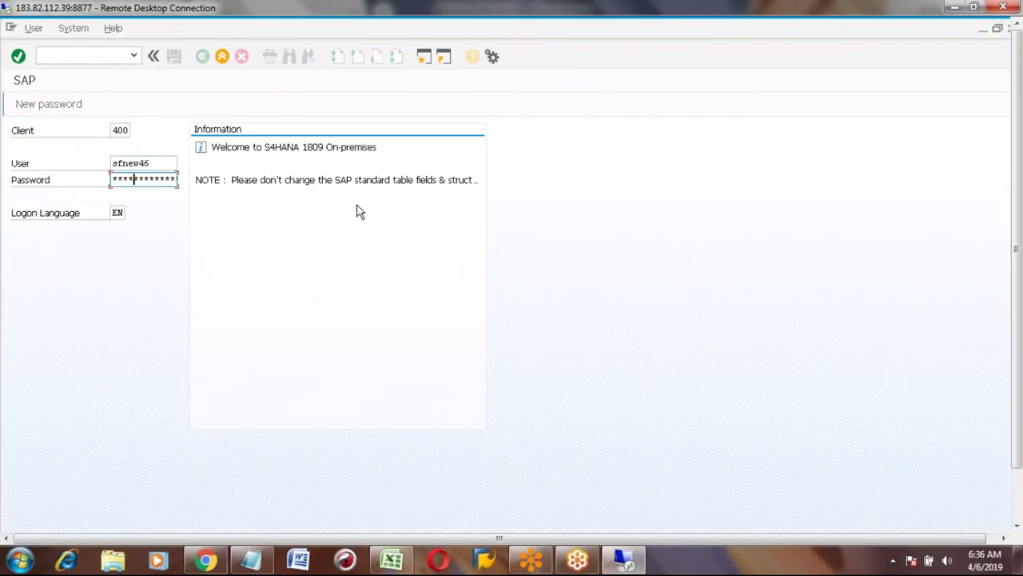
{"action": "type", "text": "*"}
{"action": "key", "text": "Return"}
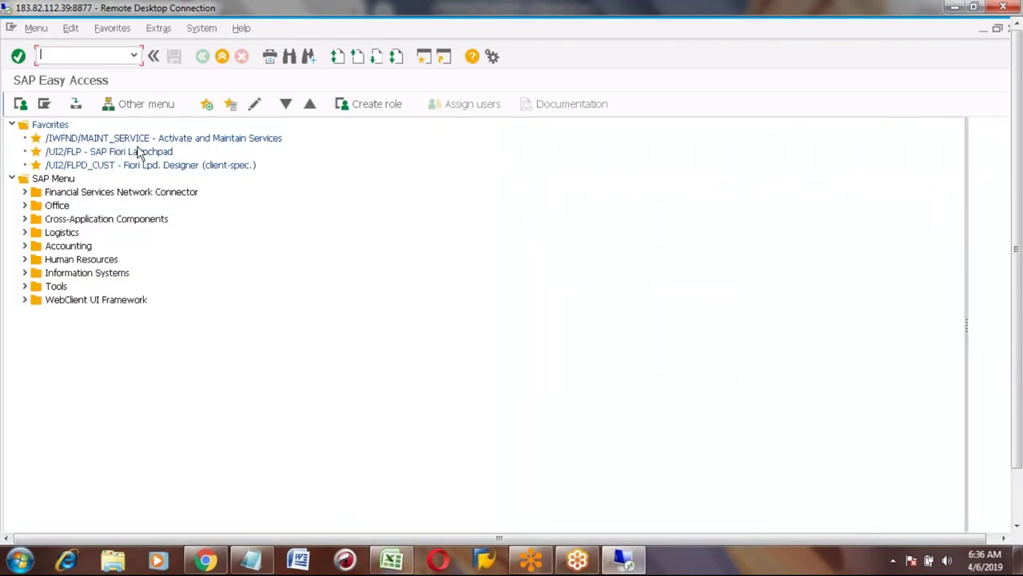
Run transaction CR02 to reach the Change Work Center initial screen.
{"action": "type", "text": "cr"}
{"action": "key", "text": "BackSpace"}
{"action": "key", "text": "BackSpace"}
{"action": "type", "text": "CR"}
{"action": "key", "text": "Return"}
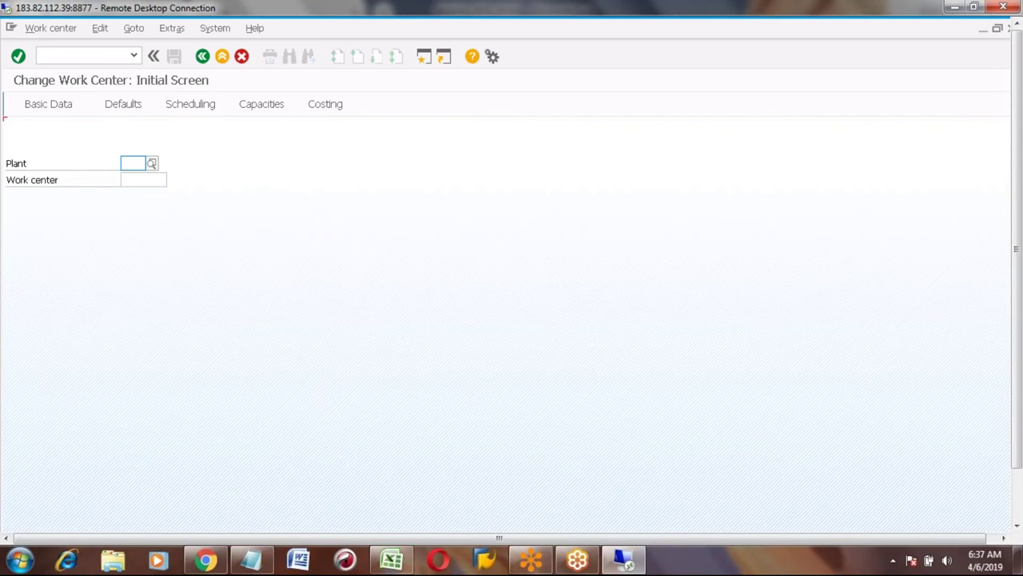
Open work center WC001 in plant 3001 to show its Assembling Car basic data.
{"action": "type", "text": "30"}
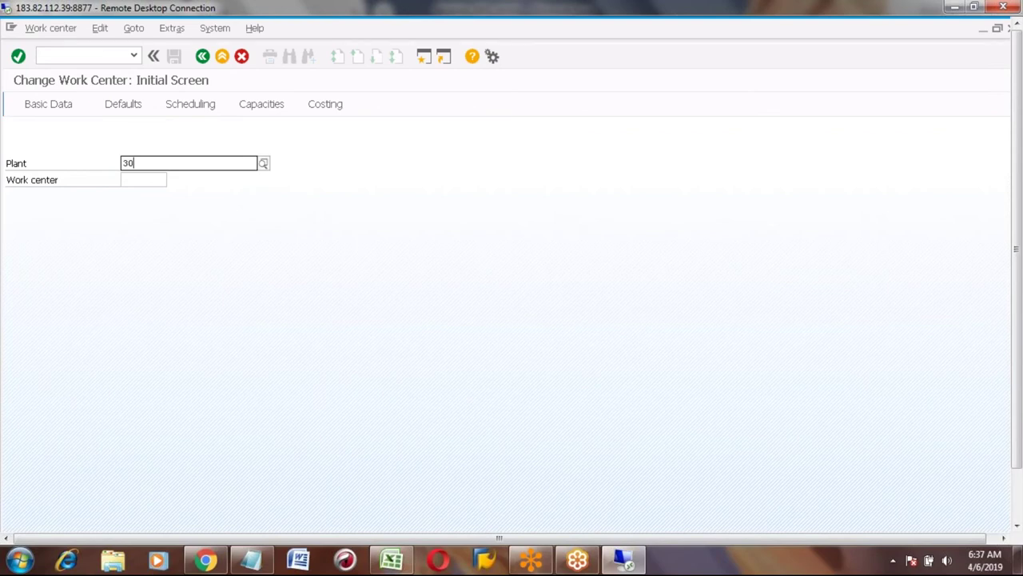
{"action": "type", "text": "01"}
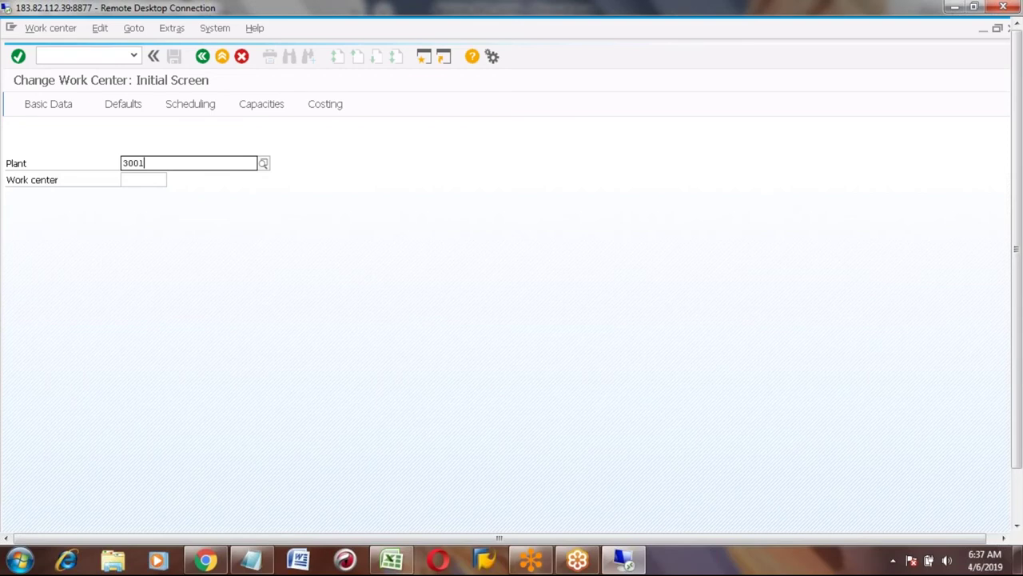
{"action": "key", "text": "Return"}
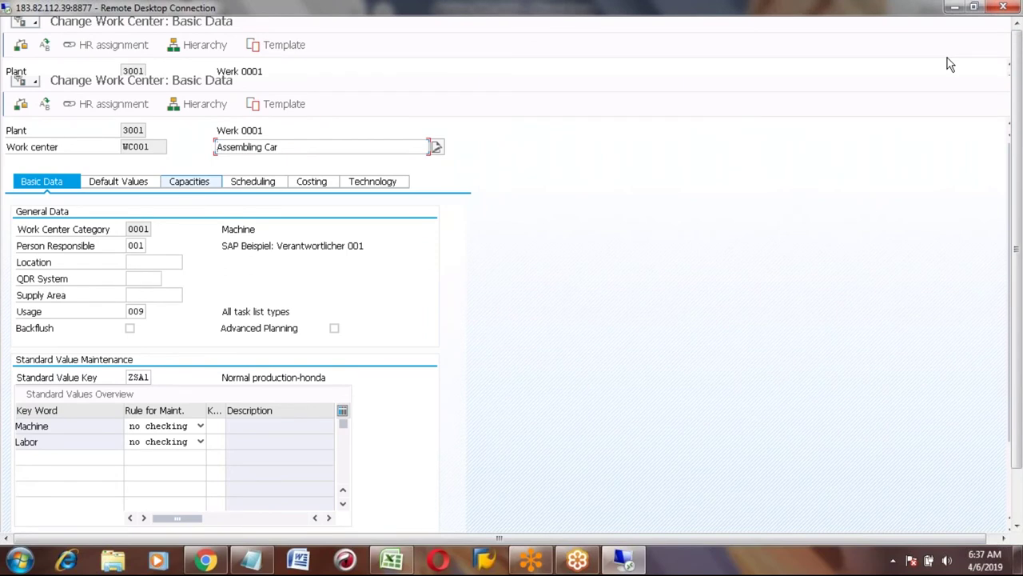
Go to WC001's Costing tab and bring up the Cost Center search help.
{"action": "left_click", "coordinate": [318, 184]}
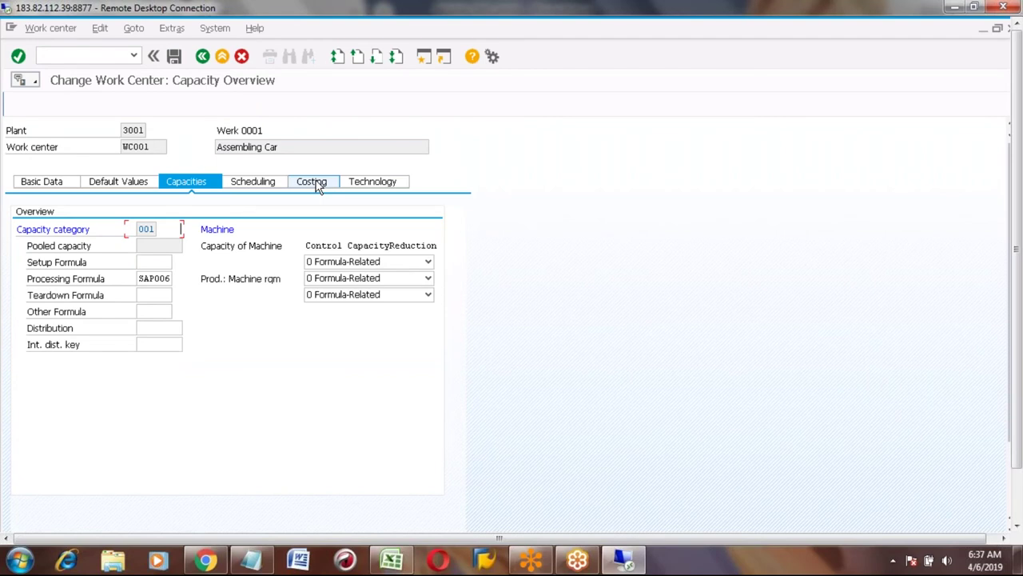
{"action": "left_click", "coordinate": [317, 183]}
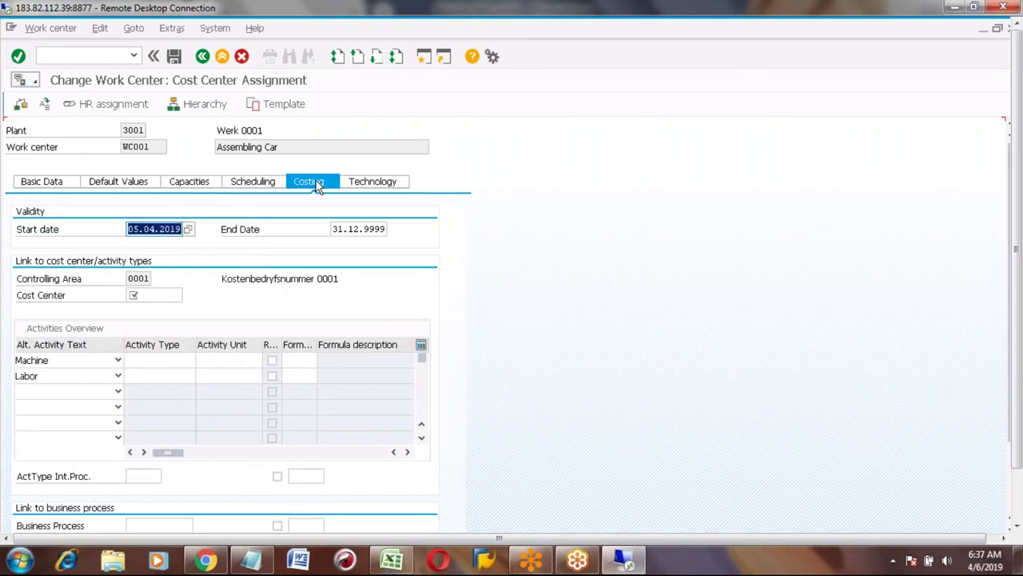
{"action": "left_click", "coordinate": [153, 295]}
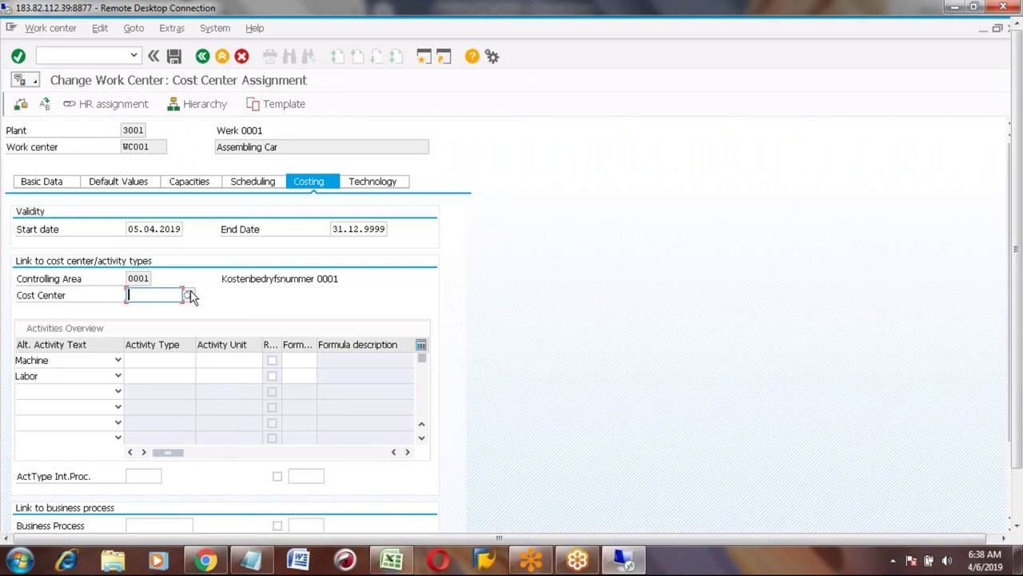
{"action": "left_click", "coordinate": [189, 295]}
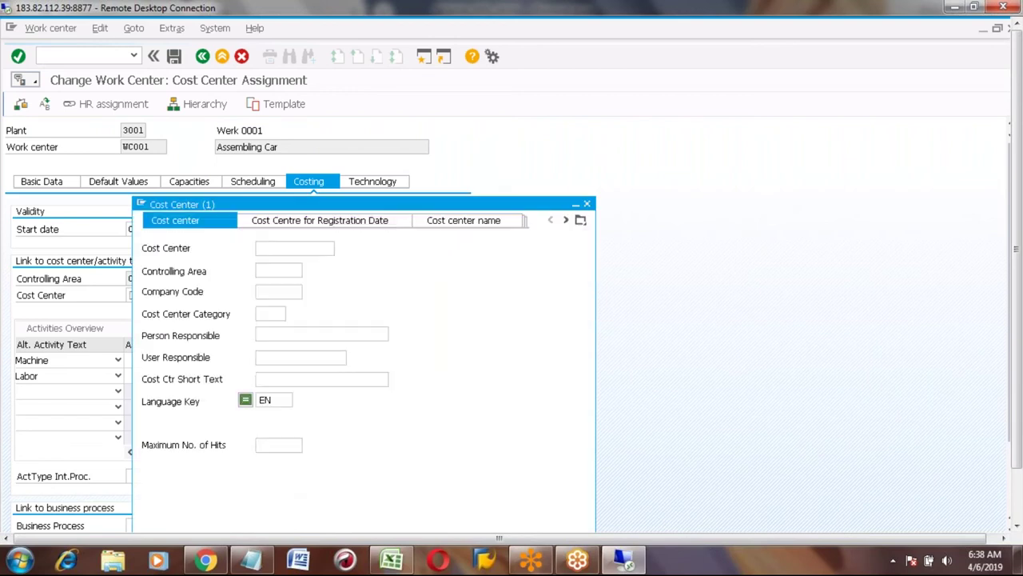
Search cost centers in controlling area 0001 and assign CC1.
{"action": "left_click", "coordinate": [268, 270]}
{"action": "type", "text": "0001"}
{"action": "key", "text": "Return"}
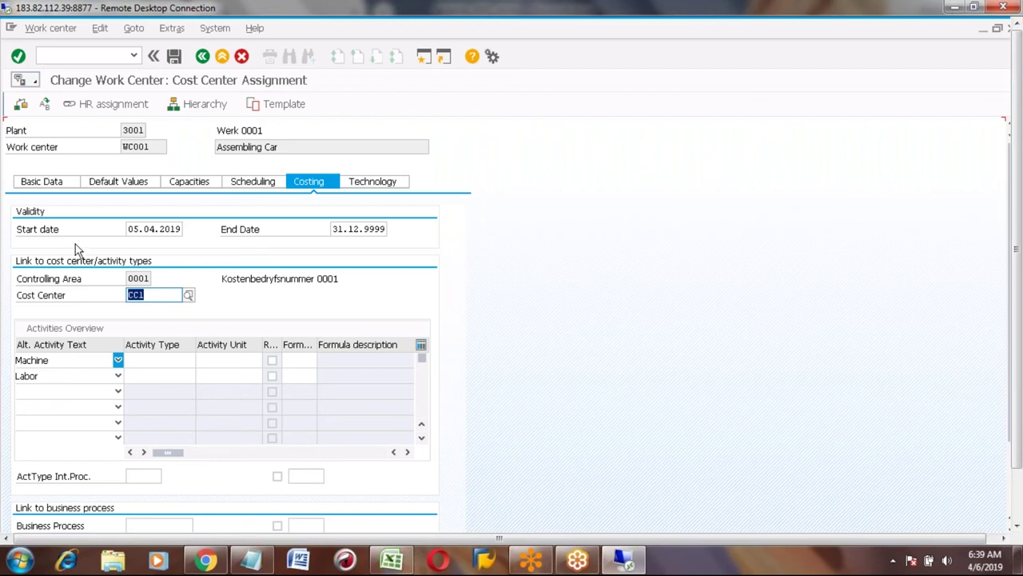
Review the Basic Data tab, then return to Costing to confirm cost center CC1.
{"action": "left_click", "coordinate": [52, 182]}
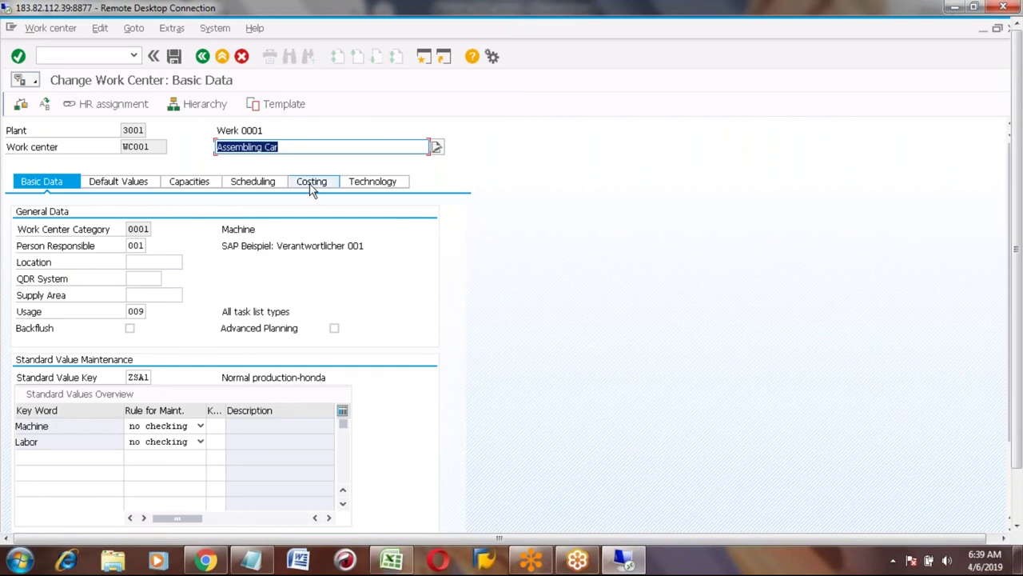
{"action": "left_click", "coordinate": [312, 182]}
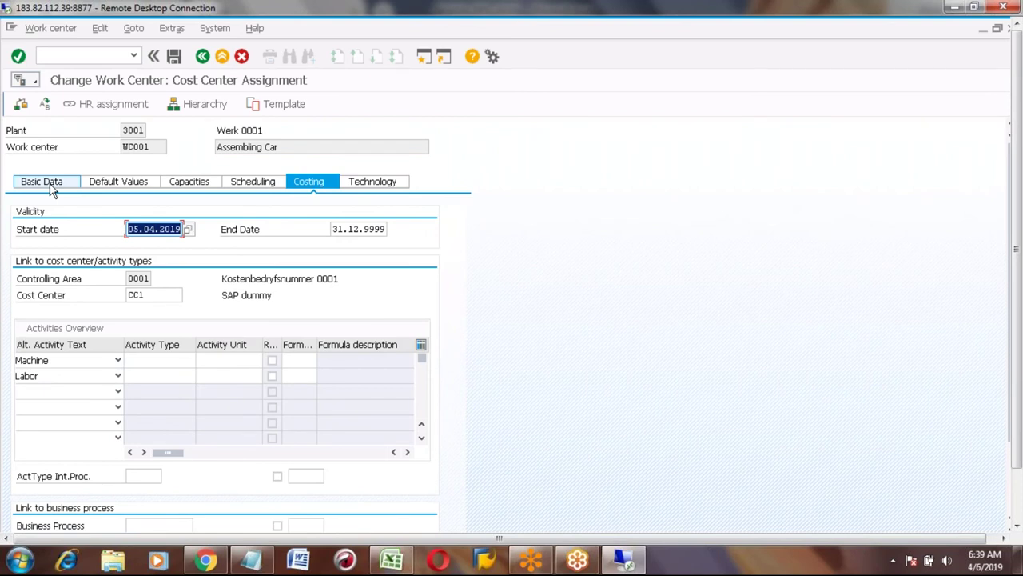
{"action": "left_click", "coordinate": [48, 377]}
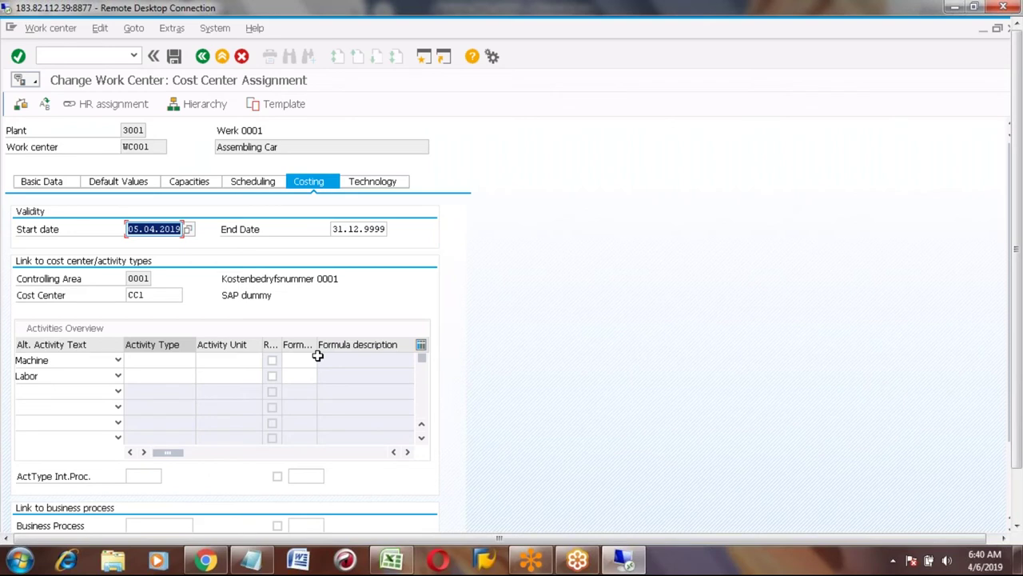
{"action": "left_click", "coordinate": [161, 364]}
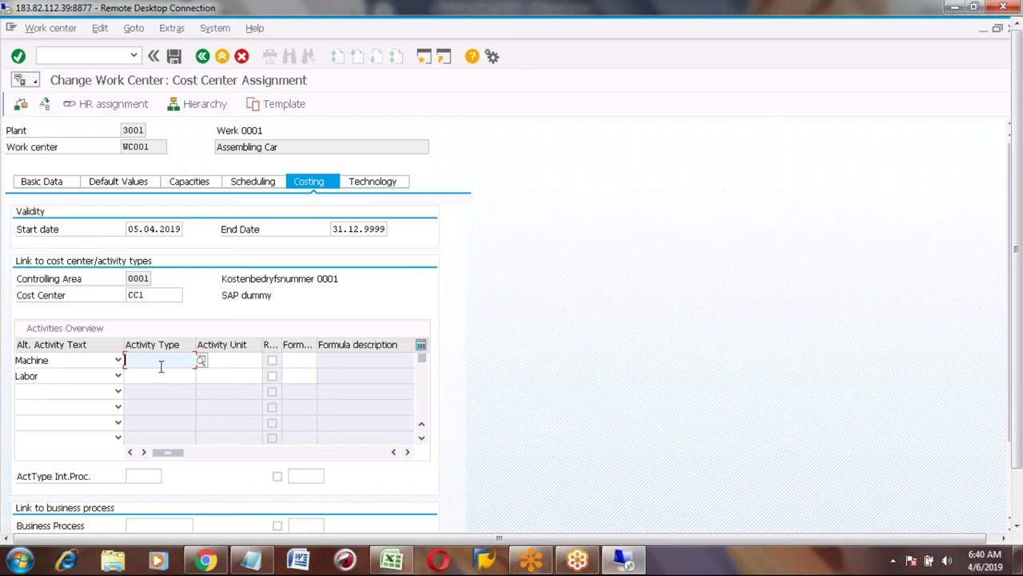
Open the Performance Assistant help for the Machine row's Activity Type field.
{"action": "left_click", "coordinate": [201, 360]}
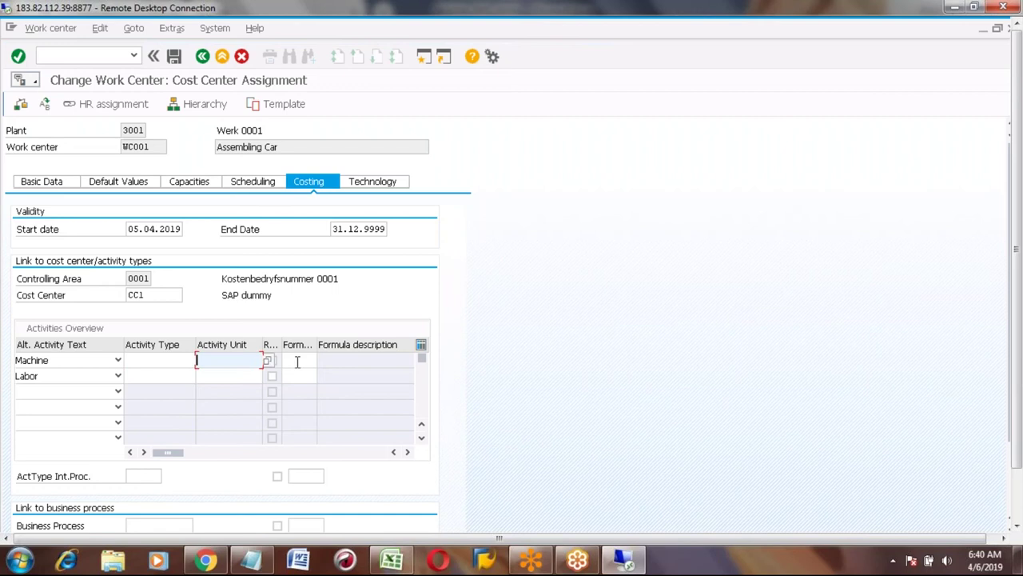
{"action": "left_click", "coordinate": [139, 362]}
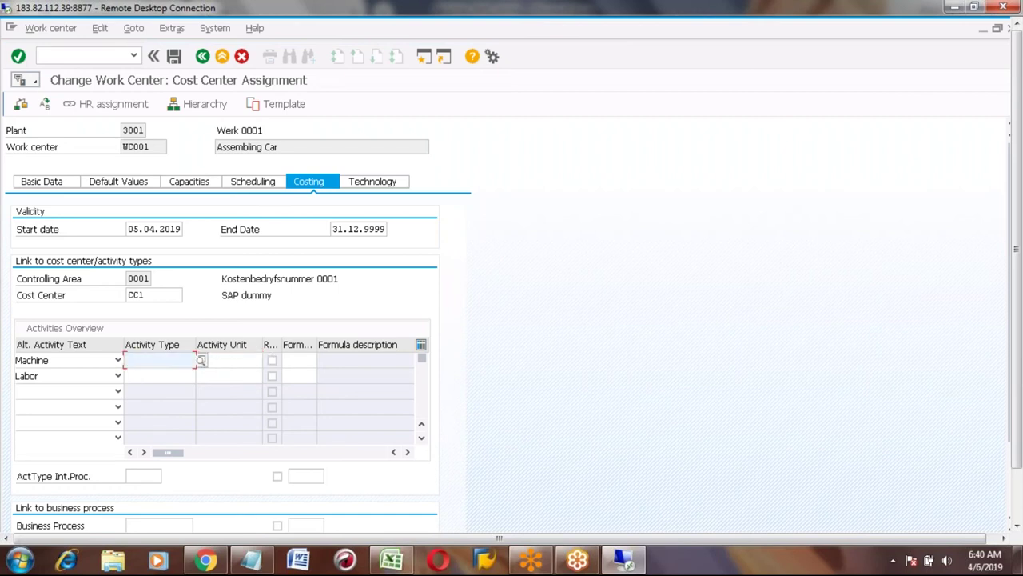
{"action": "key", "text": "Return"}
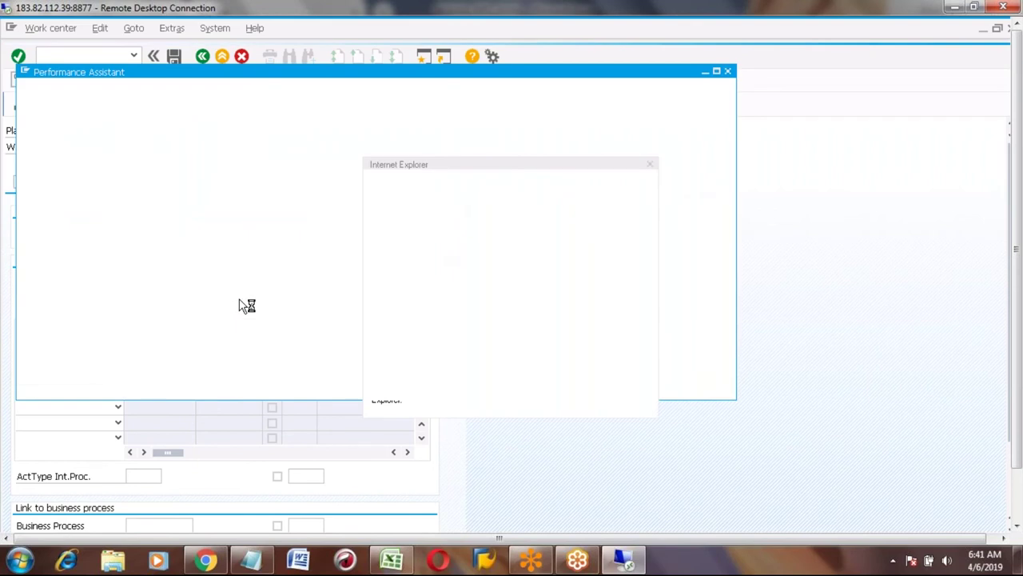
Close the activity type help and select the Machine row's Activity Unit cell.
{"action": "left_click", "coordinate": [146, 361]}
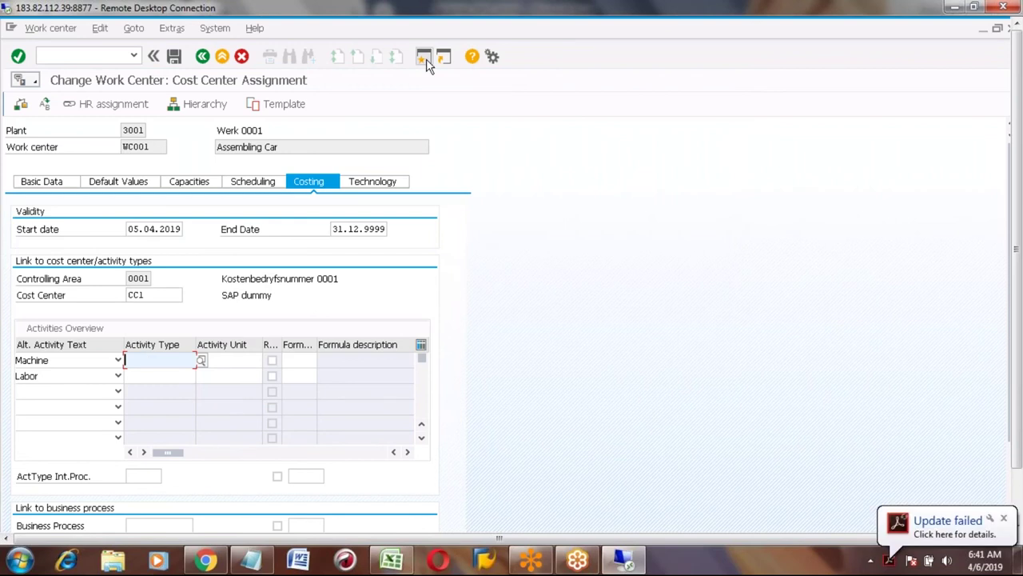
{"action": "left_click", "coordinate": [215, 362]}
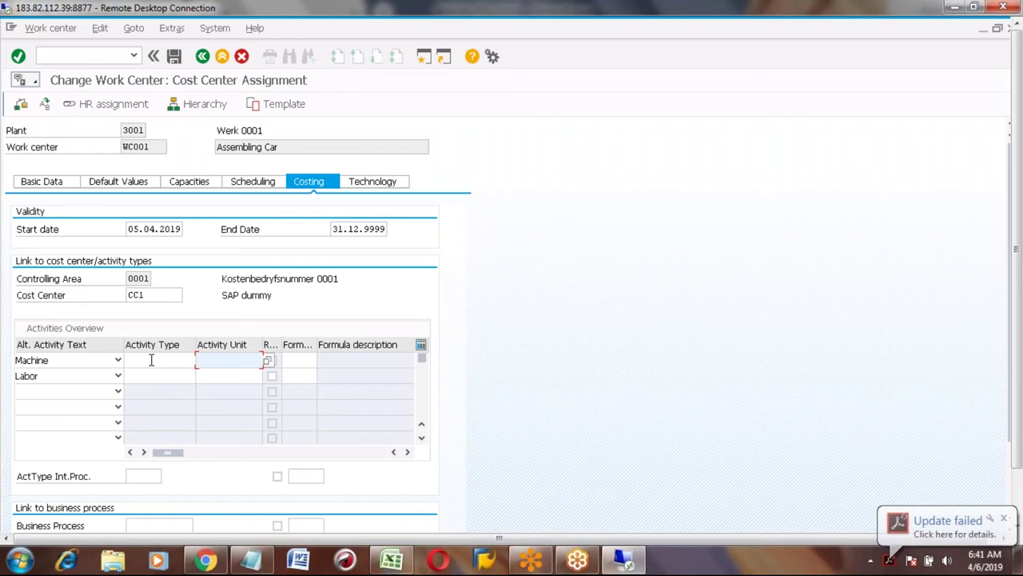
Enter HR as the Machine row's activity unit on WC001's costing data.
{"action": "type", "text": "HR"}
{"action": "key", "text": "Tab"}
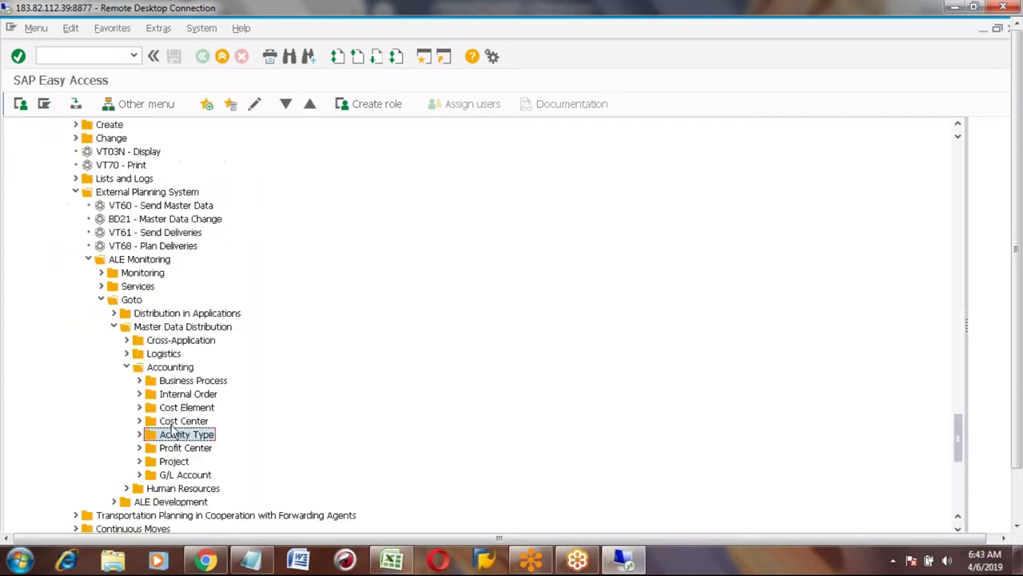
Expand the Activity Type folders and step through 'Activity Type' matches to CKMACD.
{"action": "left_click", "coordinate": [139, 434]}
{"action": "left_click", "coordinate": [152, 449]}
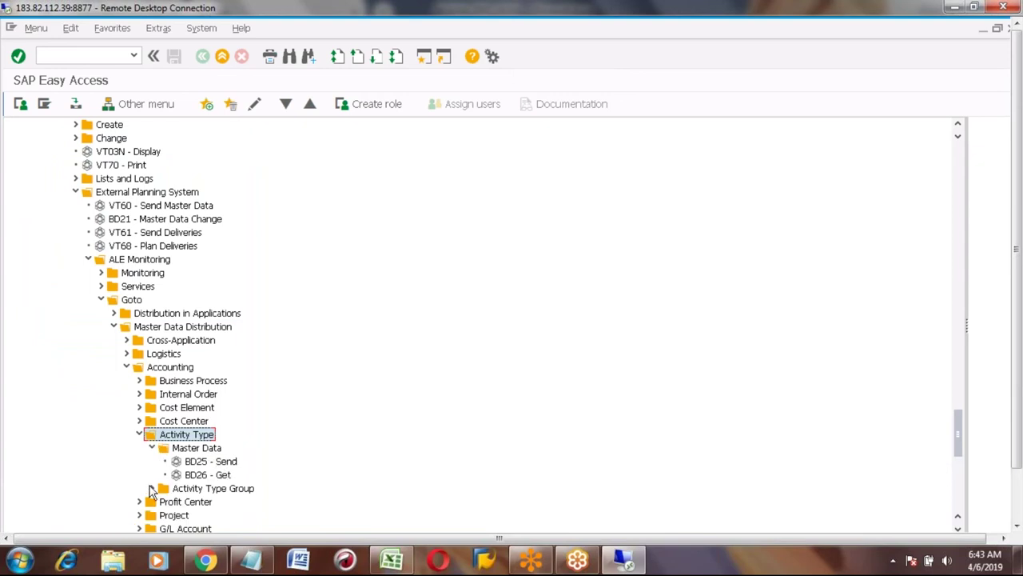
{"action": "left_click", "coordinate": [310, 58]}
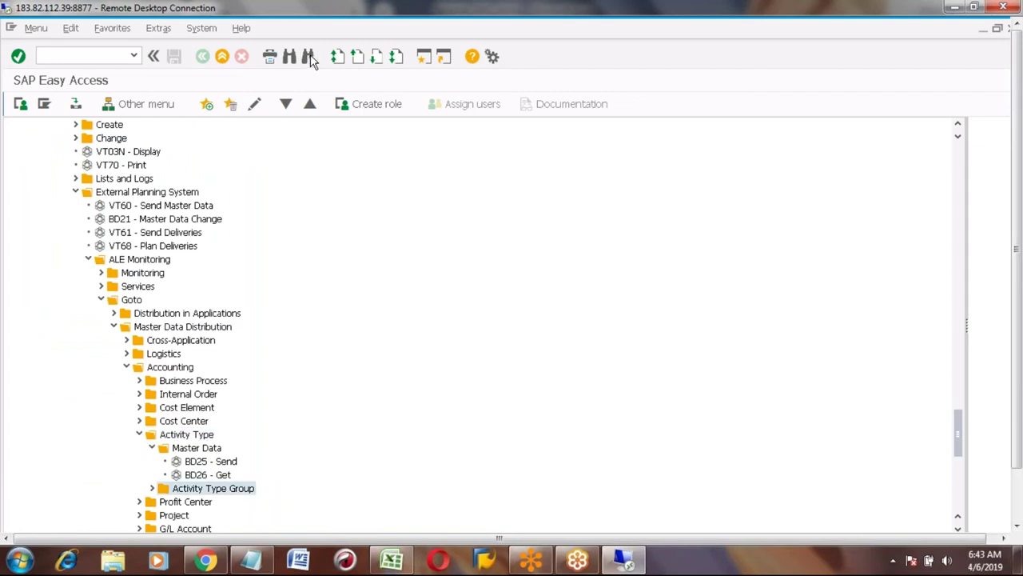
{"action": "left_click", "coordinate": [310, 58]}
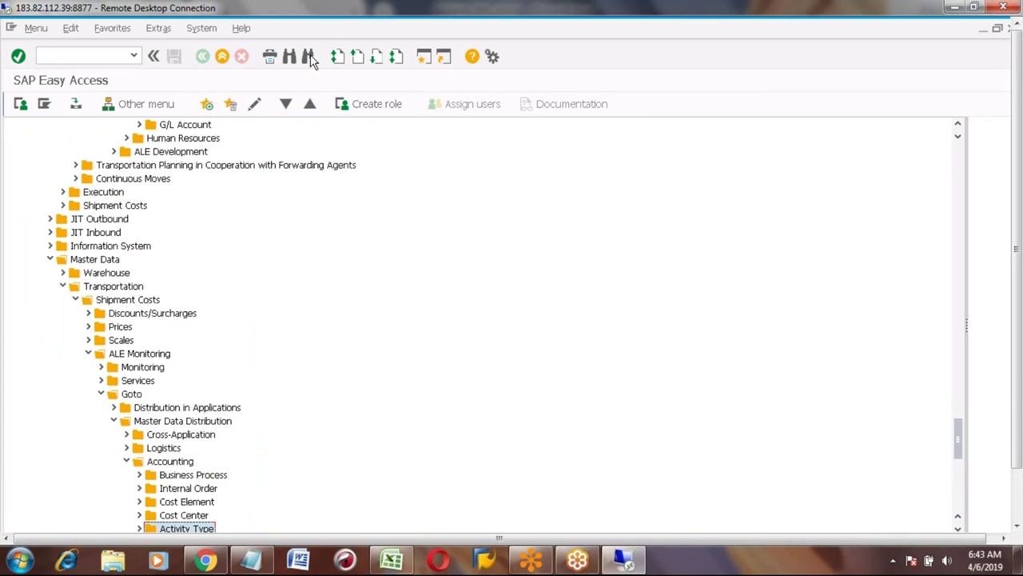
{"action": "left_click", "coordinate": [310, 57]}
{"action": "left_click", "coordinate": [310, 60]}
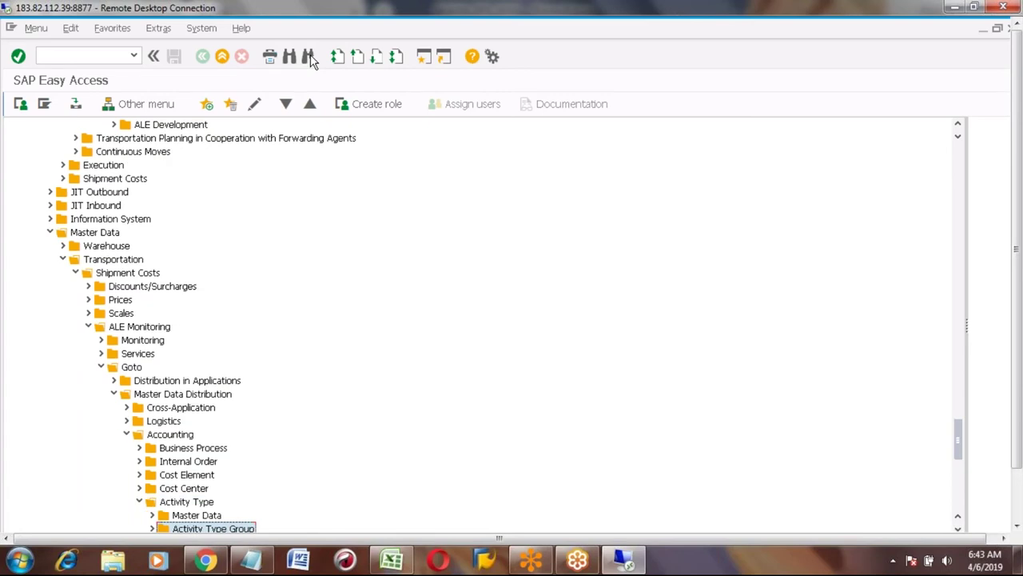
{"action": "left_click", "coordinate": [311, 59]}
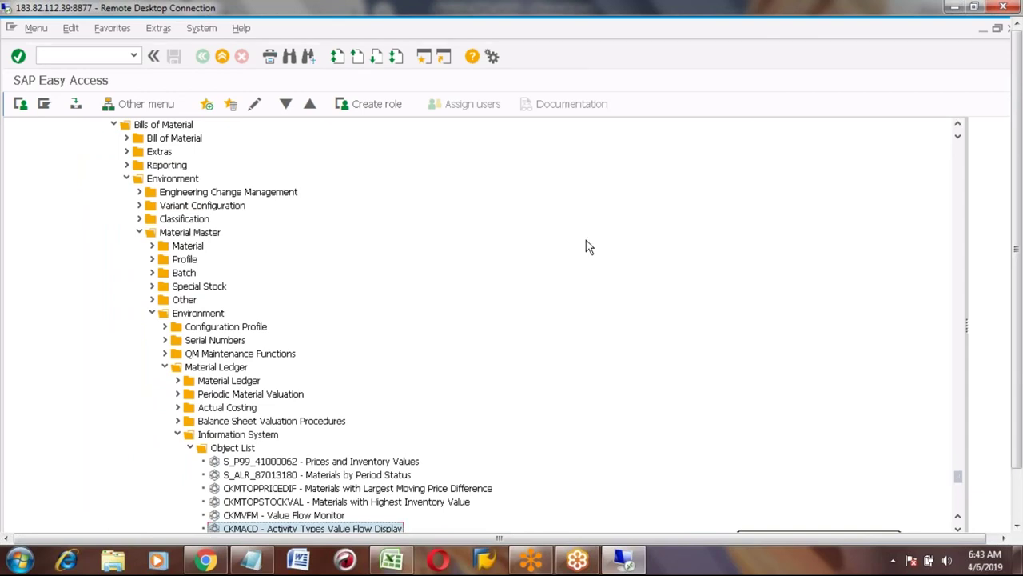
Enter transaction code KP26 in the Easy Access command field.
{"action": "scroll", "coordinate": [959, 168], "scroll_direction": "up", "scroll_amount": 1}
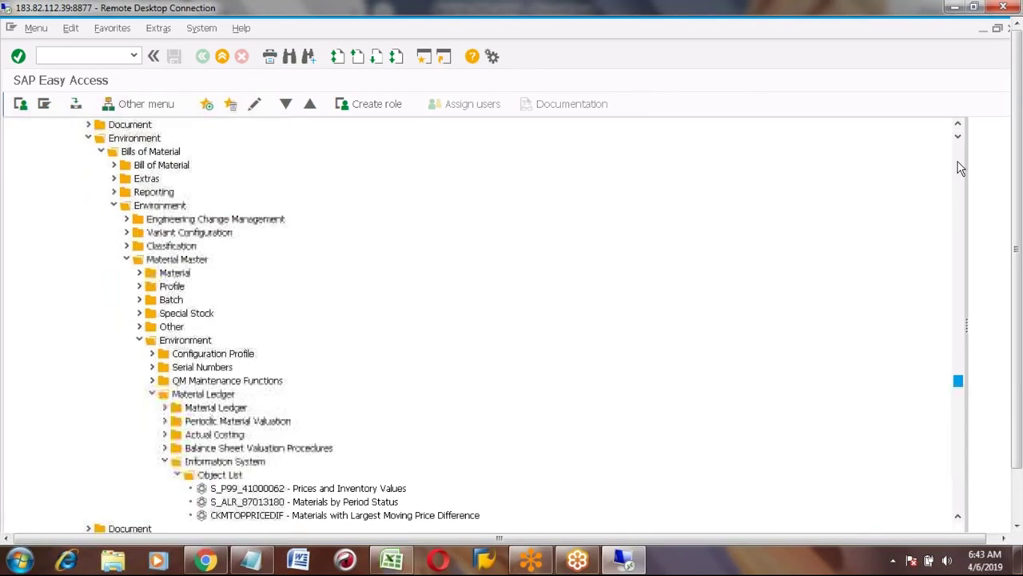
{"action": "type", "text": "KP26"}
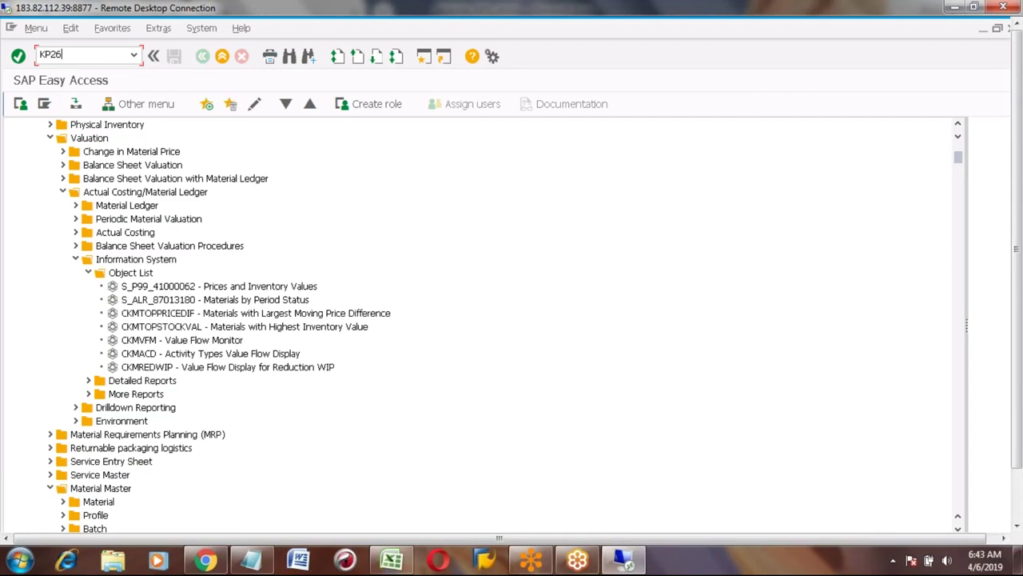
Start the KP26 transaction with valid-from date 01.01.2019.
{"action": "key", "text": "alt+Tab"}
{"action": "type", "text": "SAP Transaction code"}
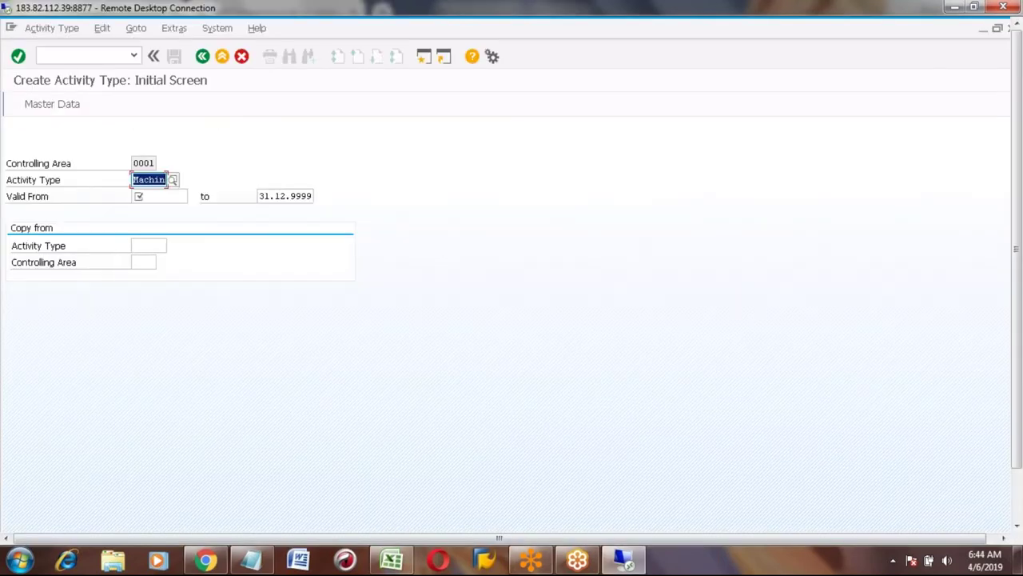
{"action": "key", "text": "Tab"}
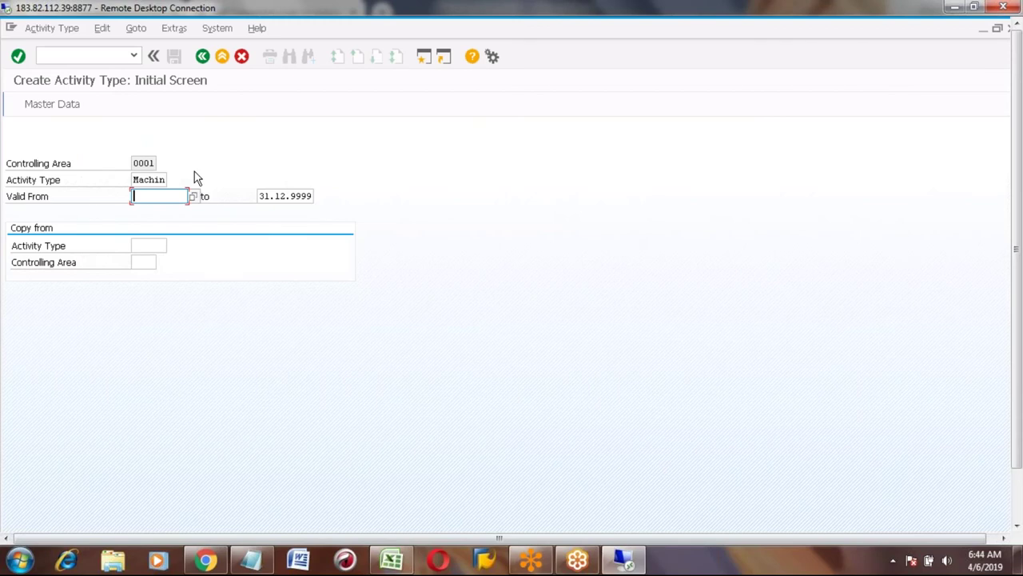
{"action": "type", "text": "01.01.2019"}
Pick reference activity type MACHIN in controlling area S000 to copy from.
{"action": "left_click", "coordinate": [148, 245]}
{"action": "left_click", "coordinate": [173, 247]}
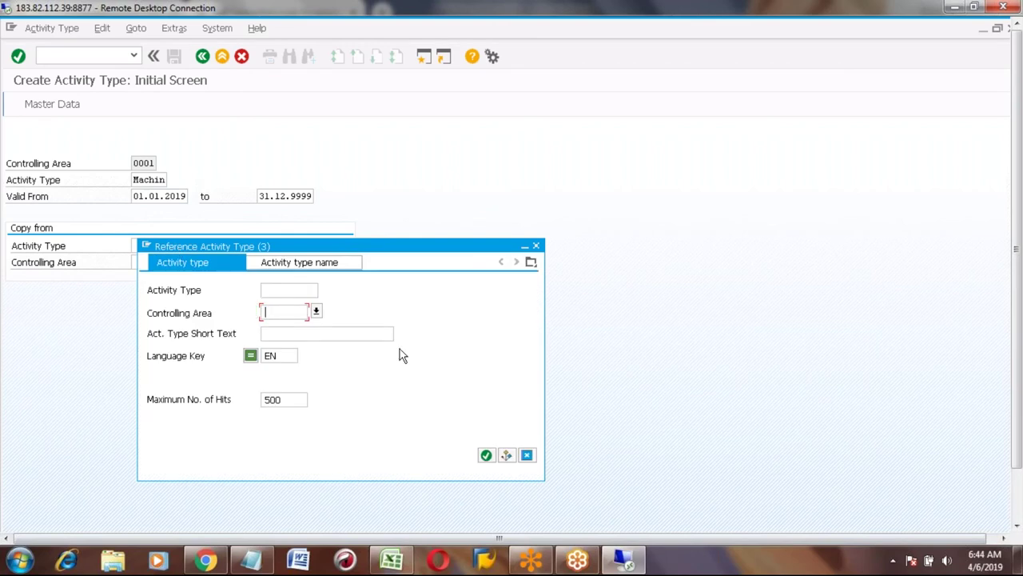
{"action": "left_click", "coordinate": [485, 455]}
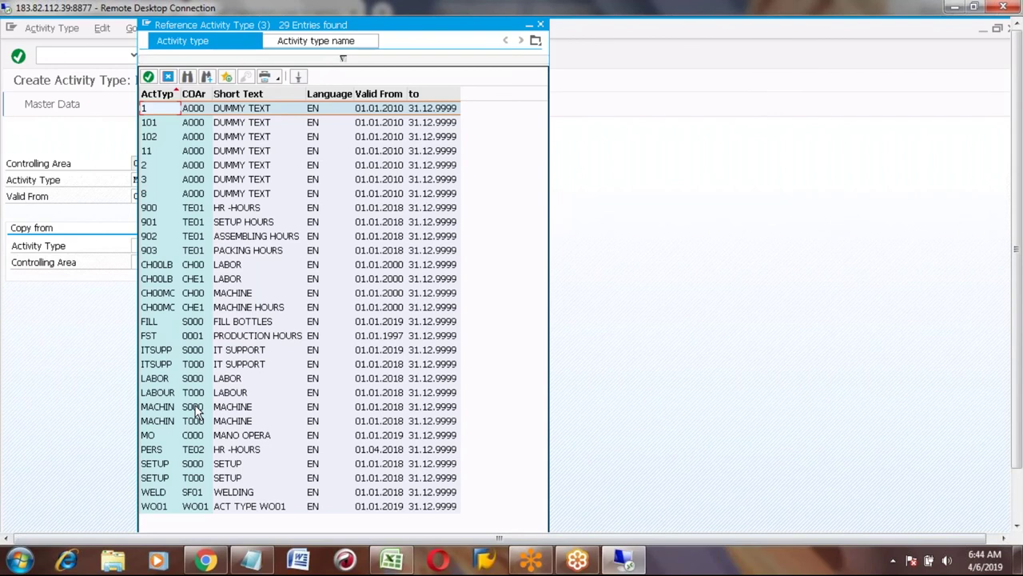
{"action": "left_click", "coordinate": [197, 408]}
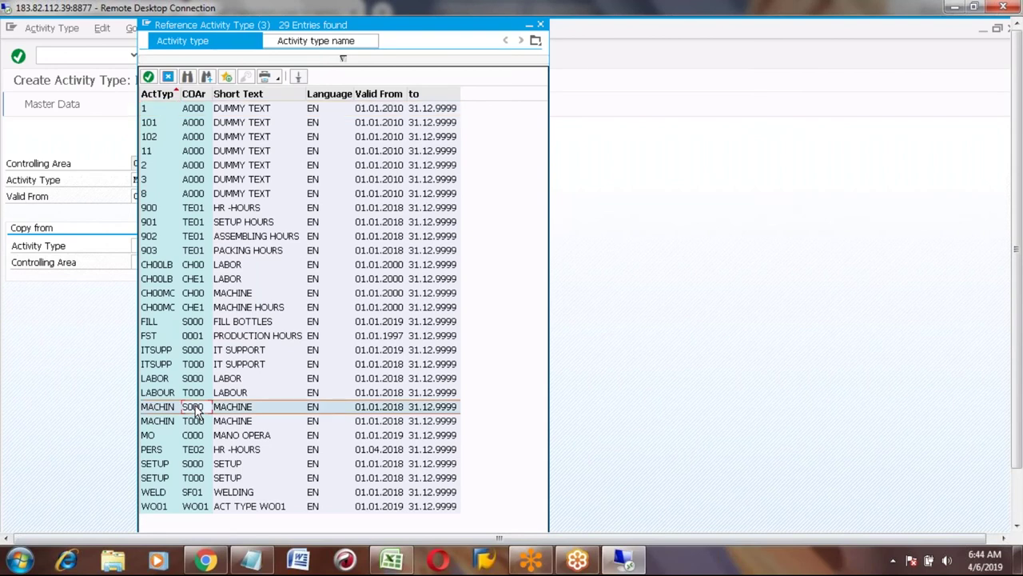
{"action": "double_click", "coordinate": [196, 408]}
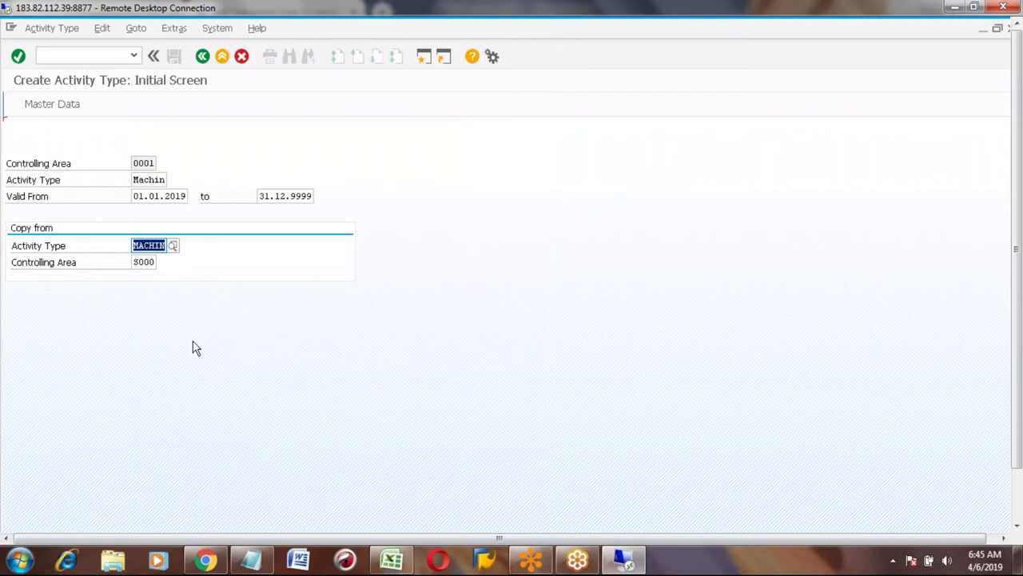
Set controlling area 0001, re-enter valid-from 01.01.2019 and reach MACHIN's basic screen.
{"action": "key", "text": "Return"}
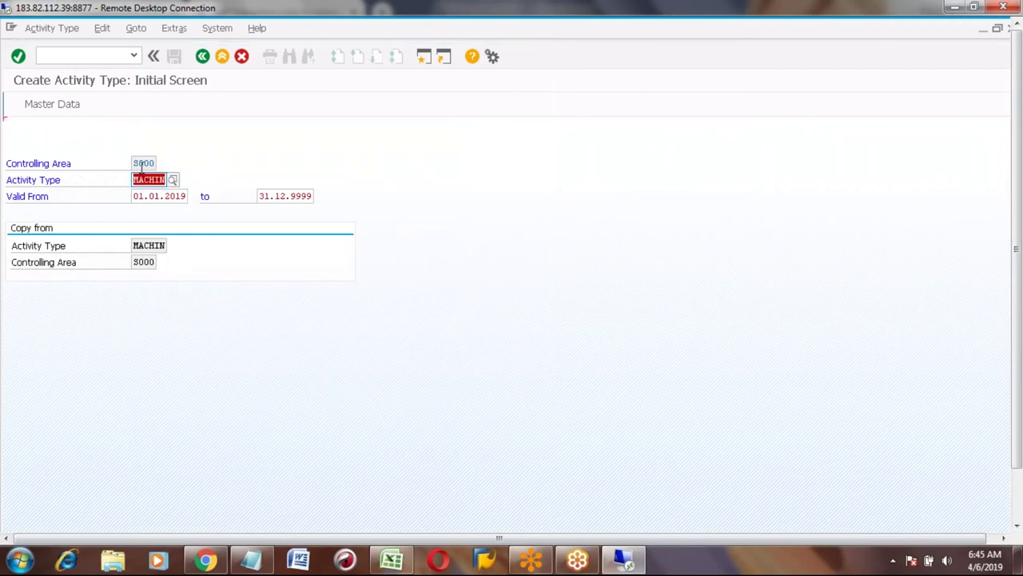
{"action": "left_click", "coordinate": [144, 159]}
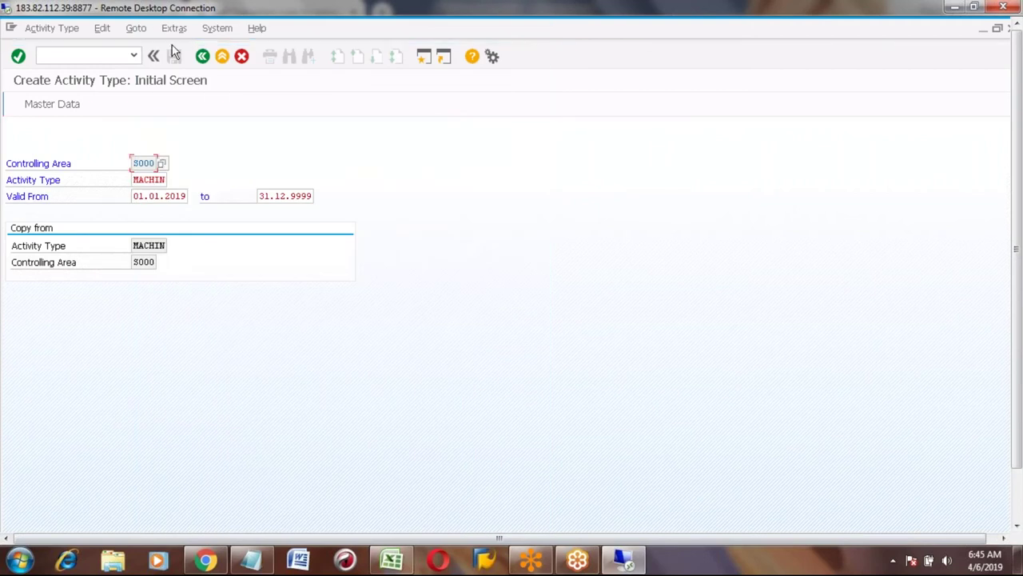
{"action": "left_click", "coordinate": [137, 29]}
{"action": "mouse_move", "coordinate": [174, 29]}
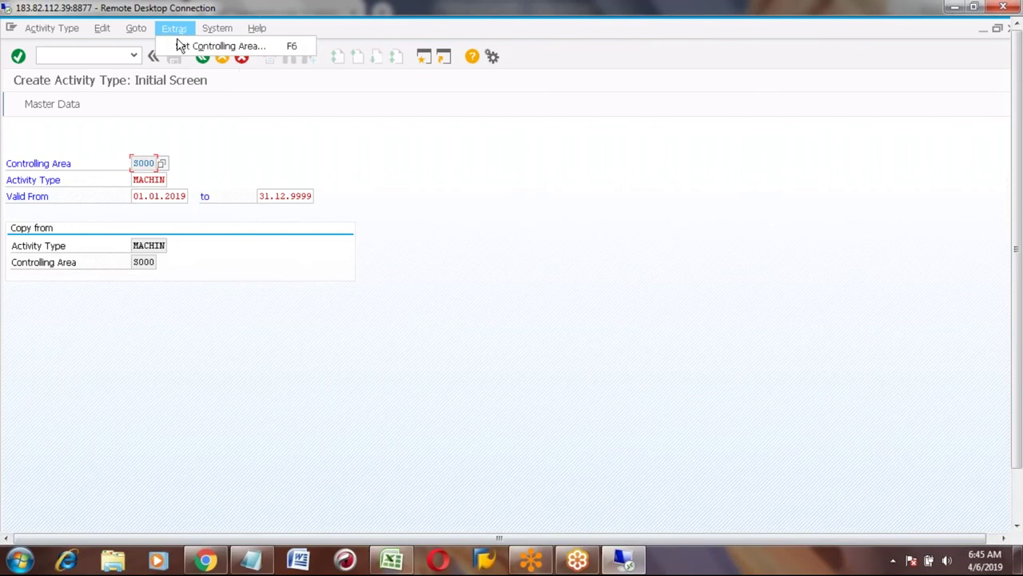
{"action": "left_click", "coordinate": [210, 46]}
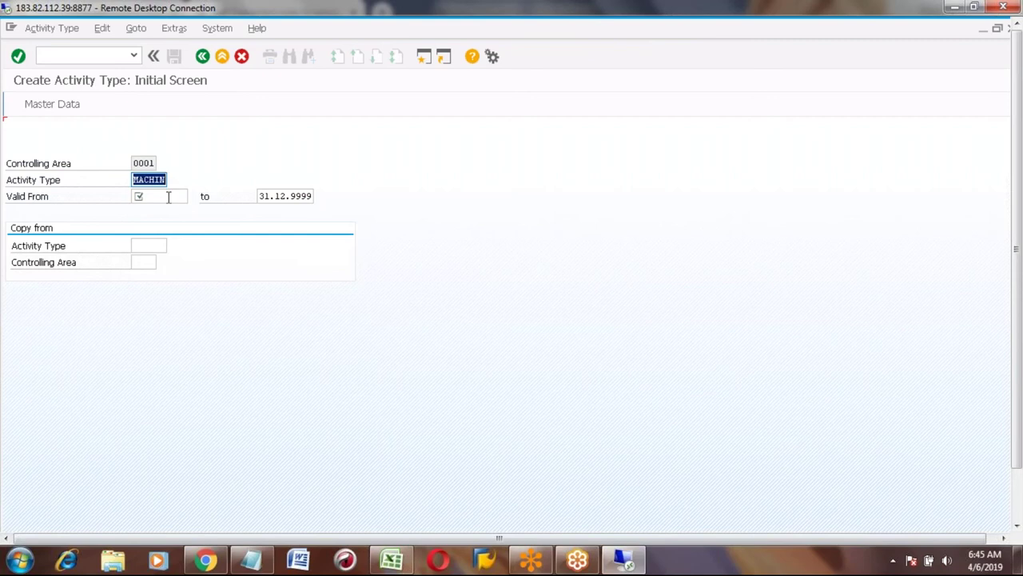
{"action": "left_click", "coordinate": [168, 196]}
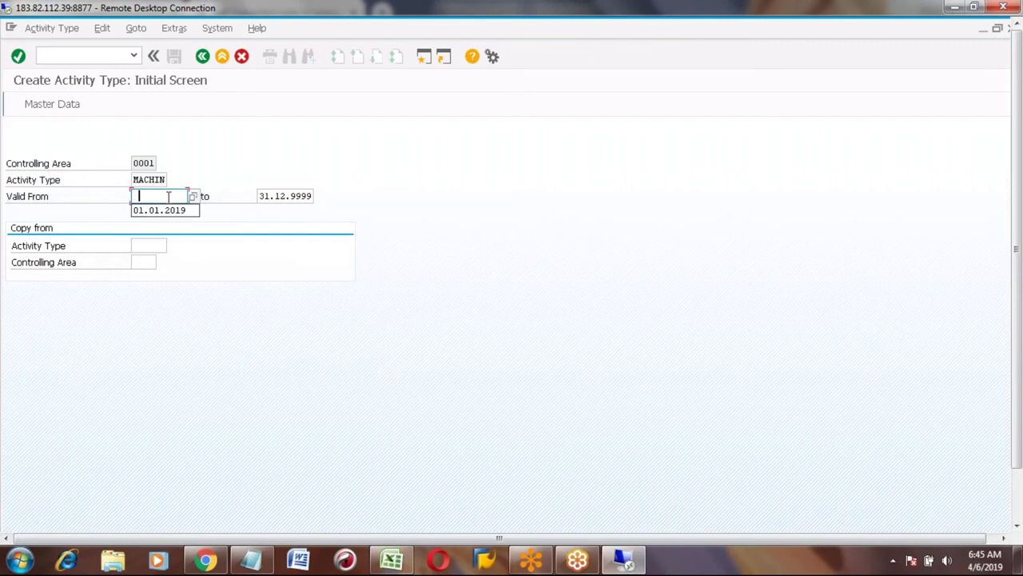
{"action": "key", "text": "Down"}
{"action": "key", "text": "Return"}
{"action": "key", "text": "Return"}
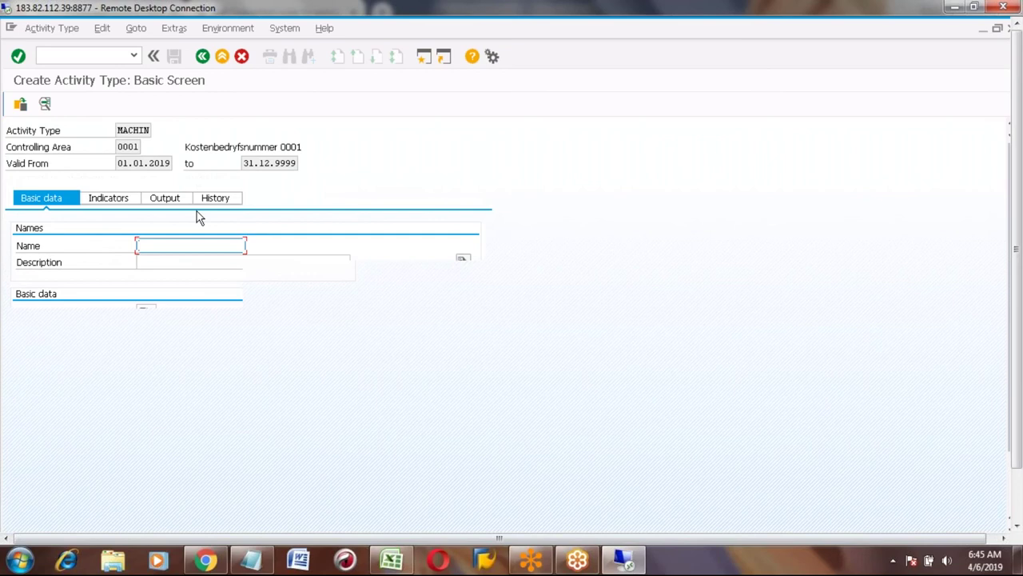
Enter Machine as the name and description, with activity unit HR.
{"action": "type", "text": "Machine"}
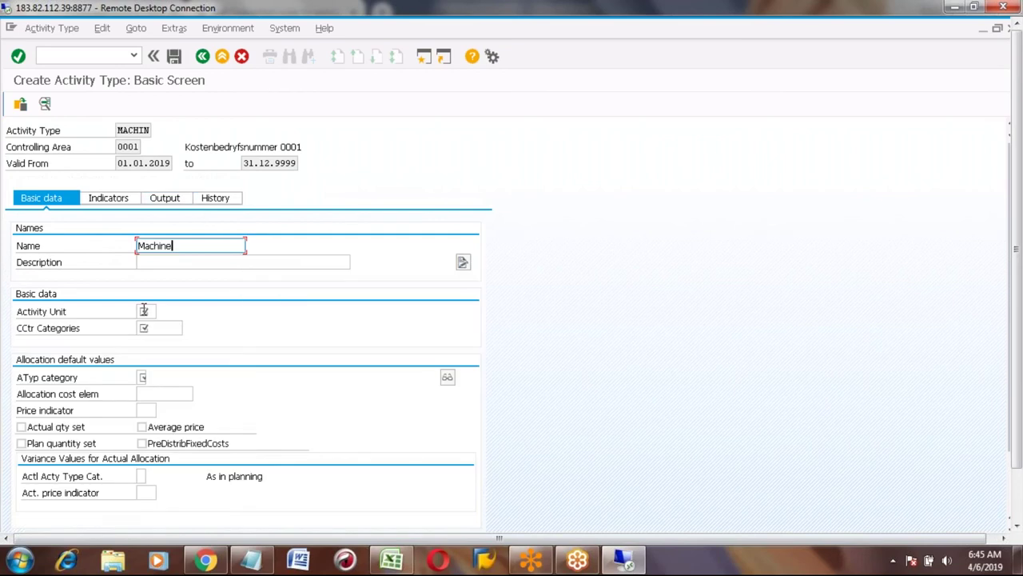
{"action": "left_click", "coordinate": [158, 261]}
{"action": "type", "text": "Machine"}
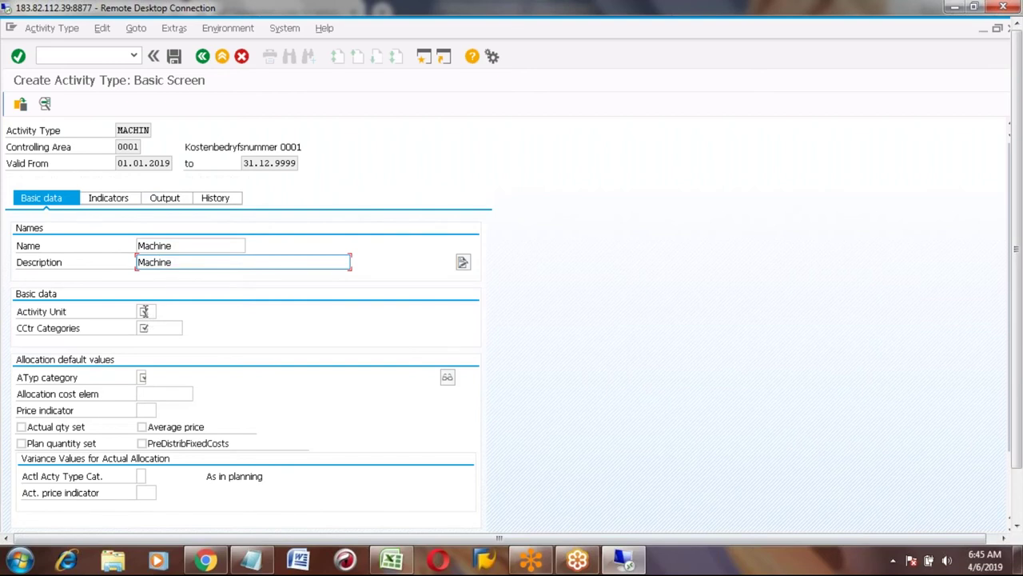
{"action": "left_click", "coordinate": [144, 311]}
{"action": "type", "text": "HR"}
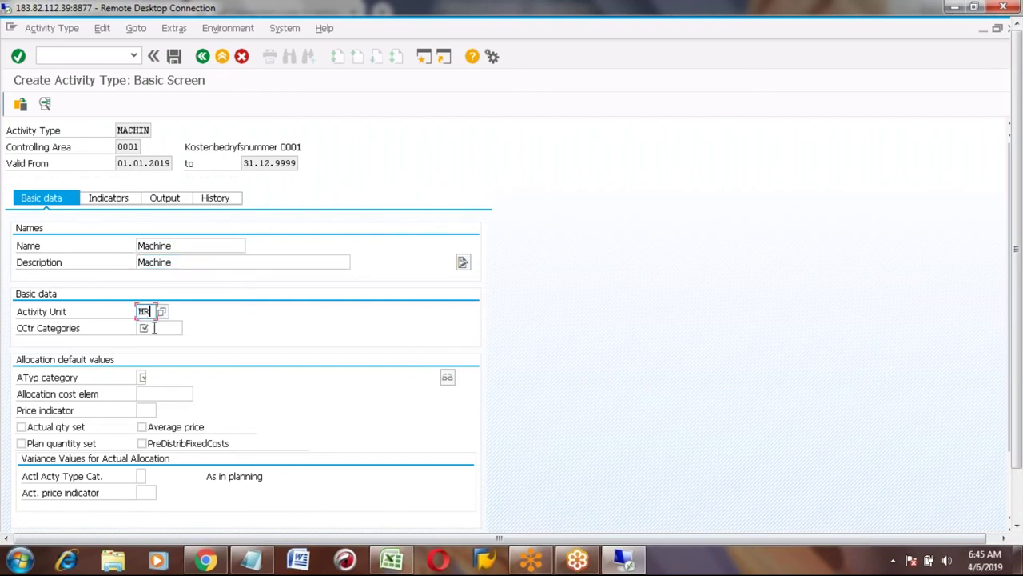
Select all cost center categories (*) from the value list.
{"action": "left_click", "coordinate": [152, 327]}
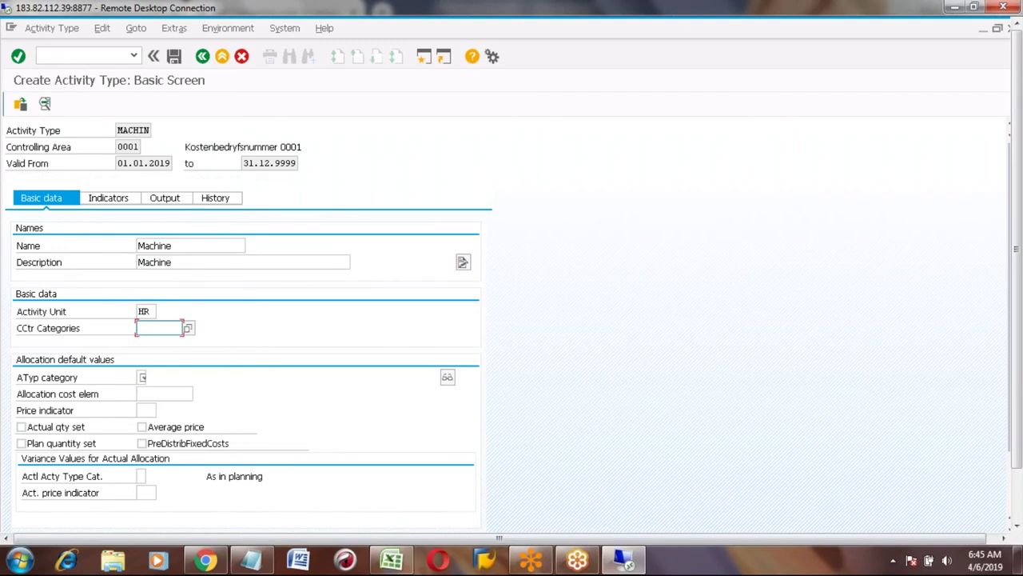
{"action": "key", "text": "F4"}
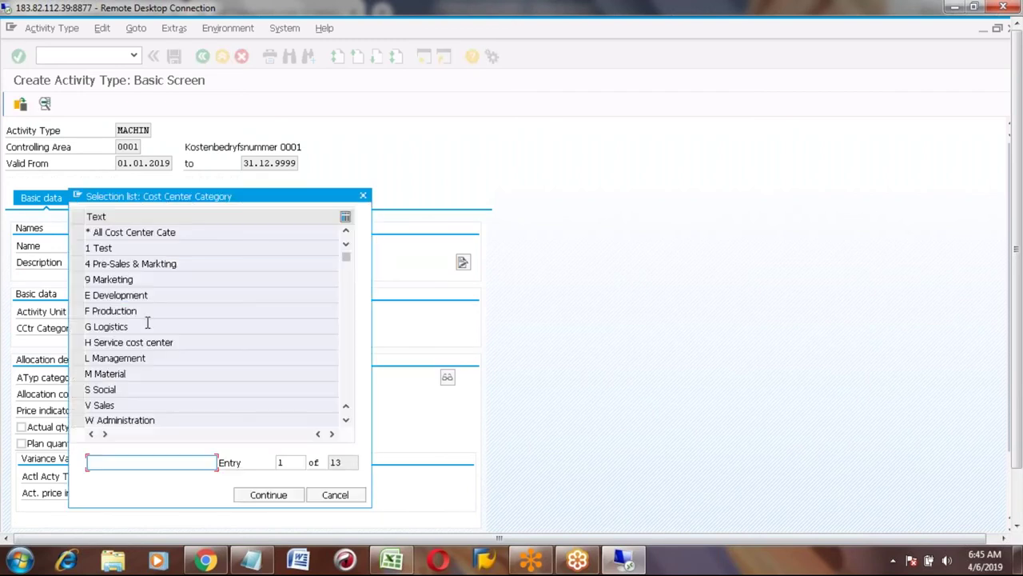
{"action": "double_click", "coordinate": [121, 310]}
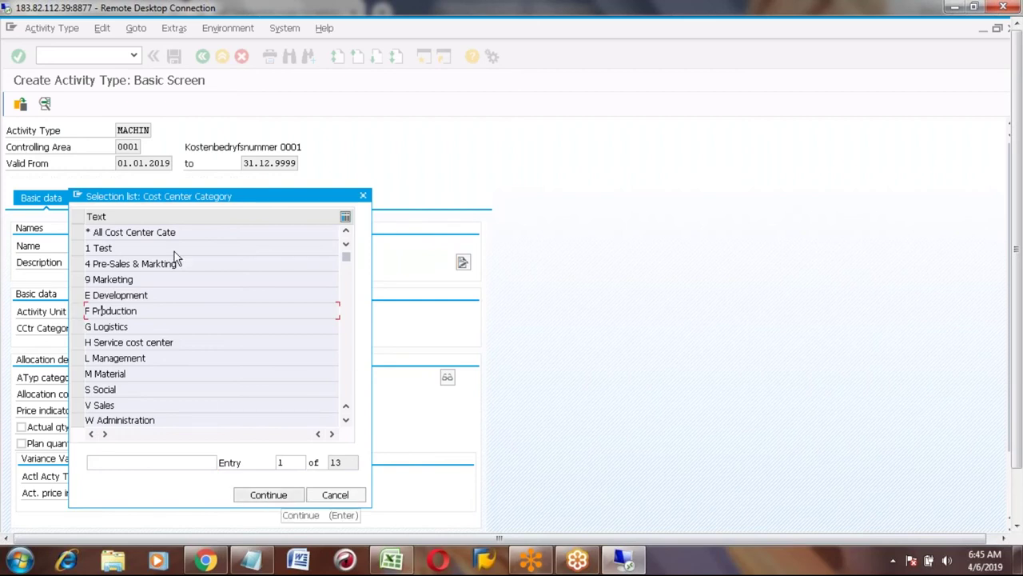
{"action": "left_click", "coordinate": [77, 232]}
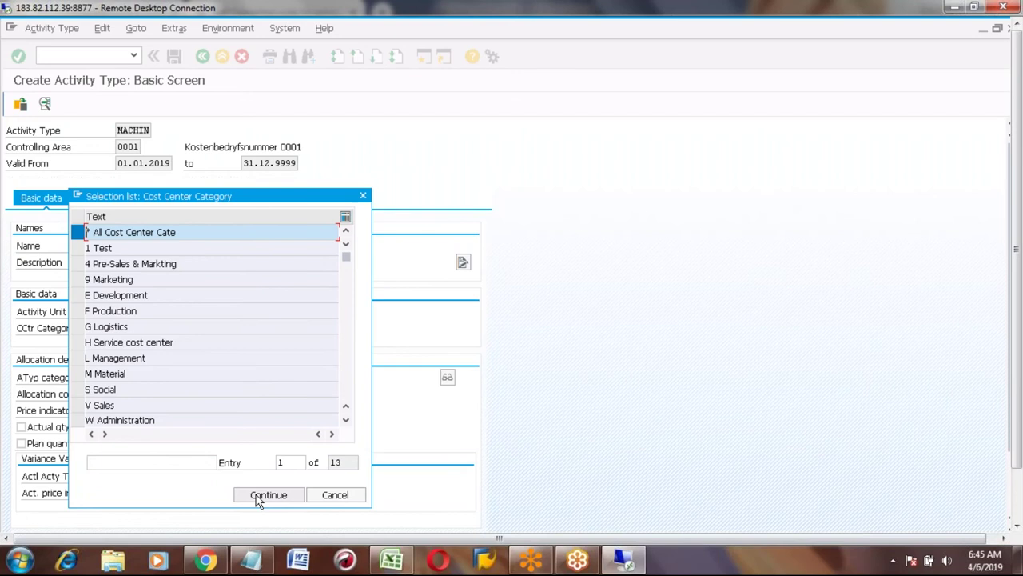
{"action": "left_click", "coordinate": [258, 497]}
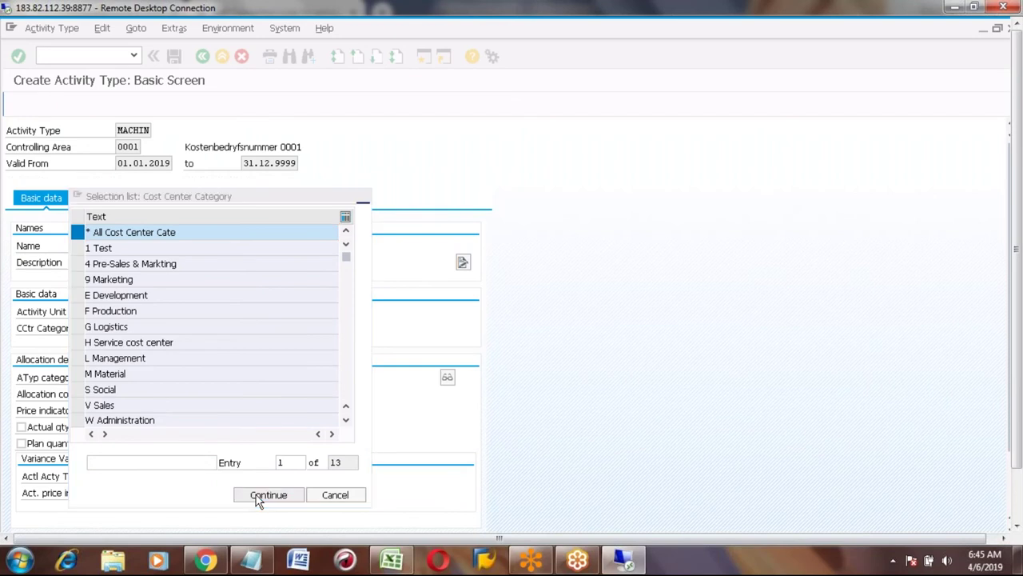
{"action": "left_click", "coordinate": [140, 377]}
{"action": "key", "text": "F4"}
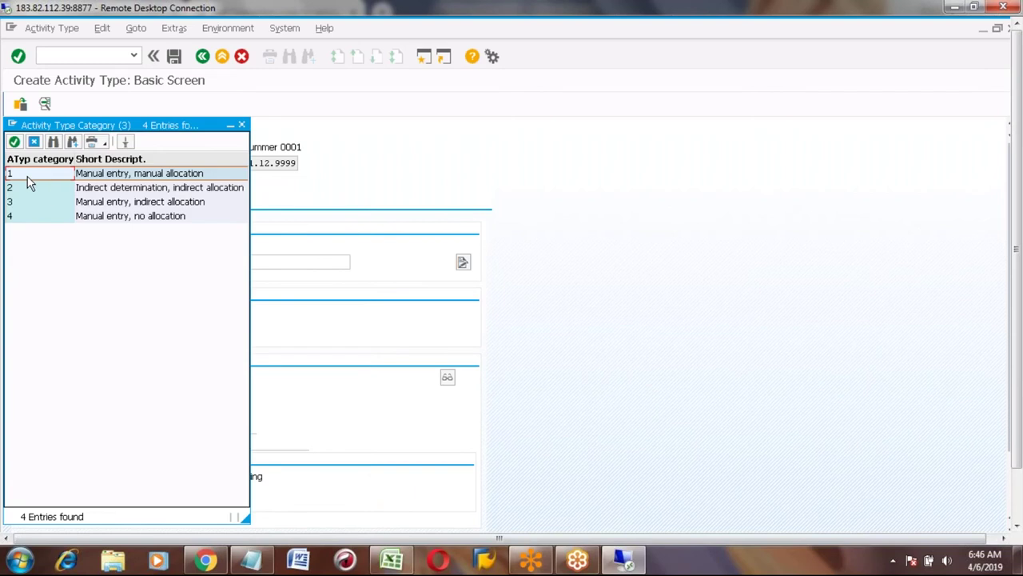
Set activity type category 1 and price indicator 1, then acknowledge the CC1 cost element error.
{"action": "double_click", "coordinate": [28, 178]}
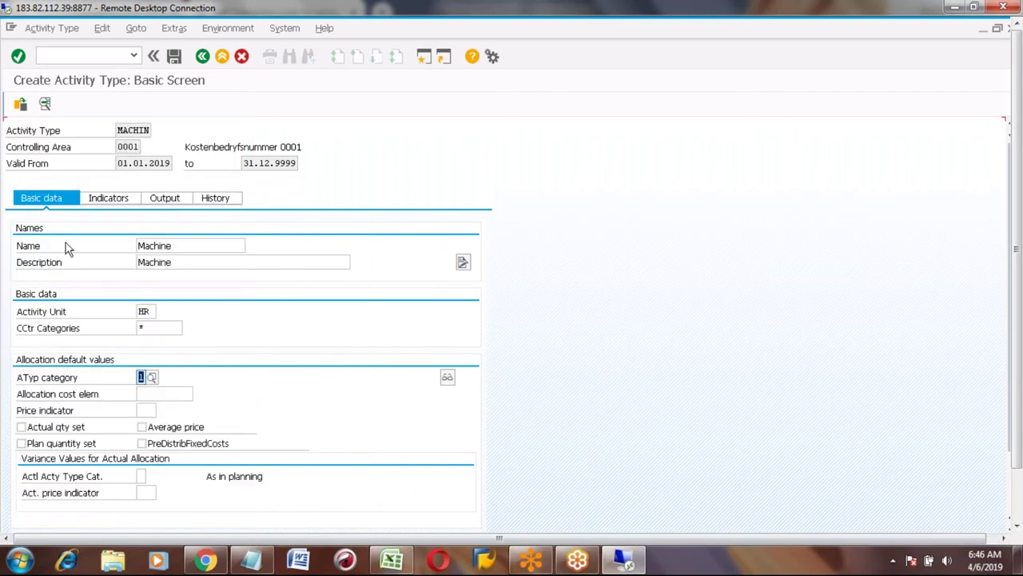
{"action": "left_click", "coordinate": [117, 202]}
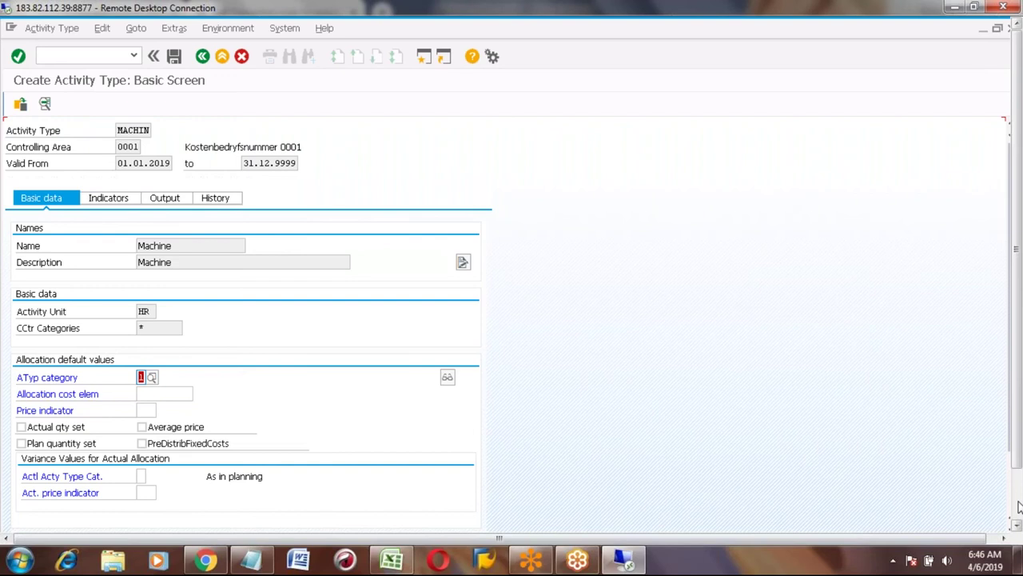
{"action": "left_click", "coordinate": [1018, 504]}
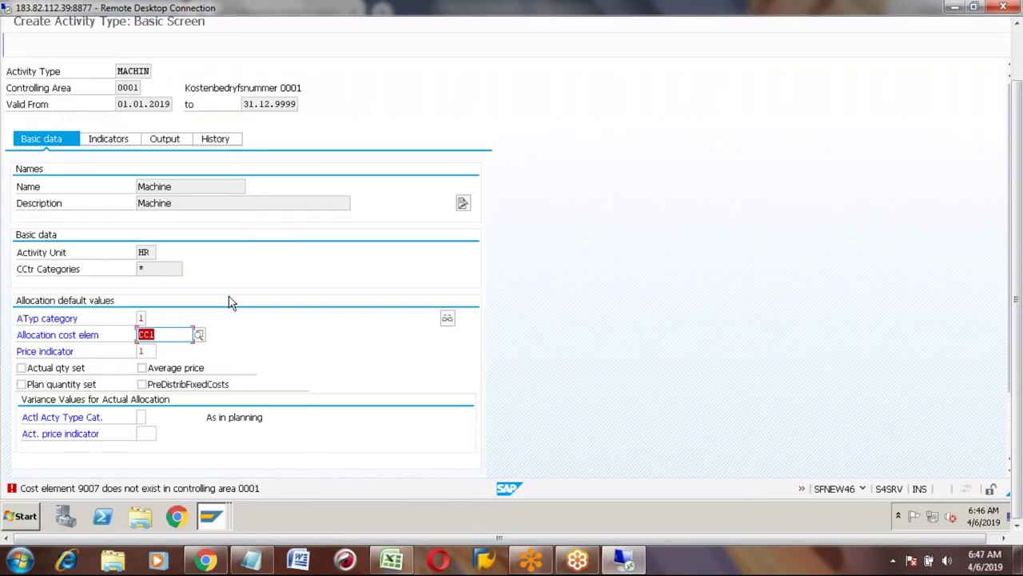
{"action": "key", "text": "Return"}
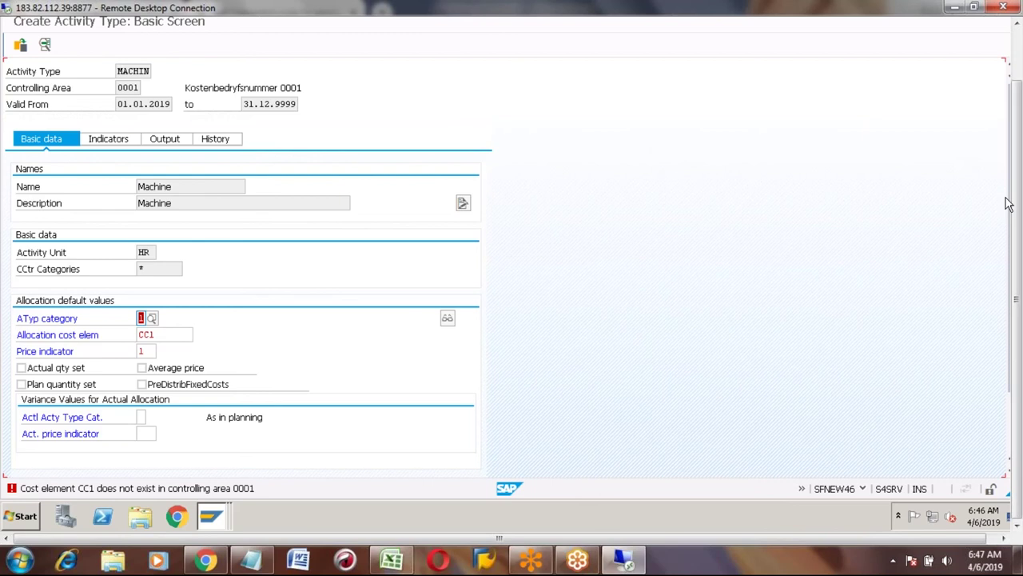
{"action": "left_click", "coordinate": [168, 393]}
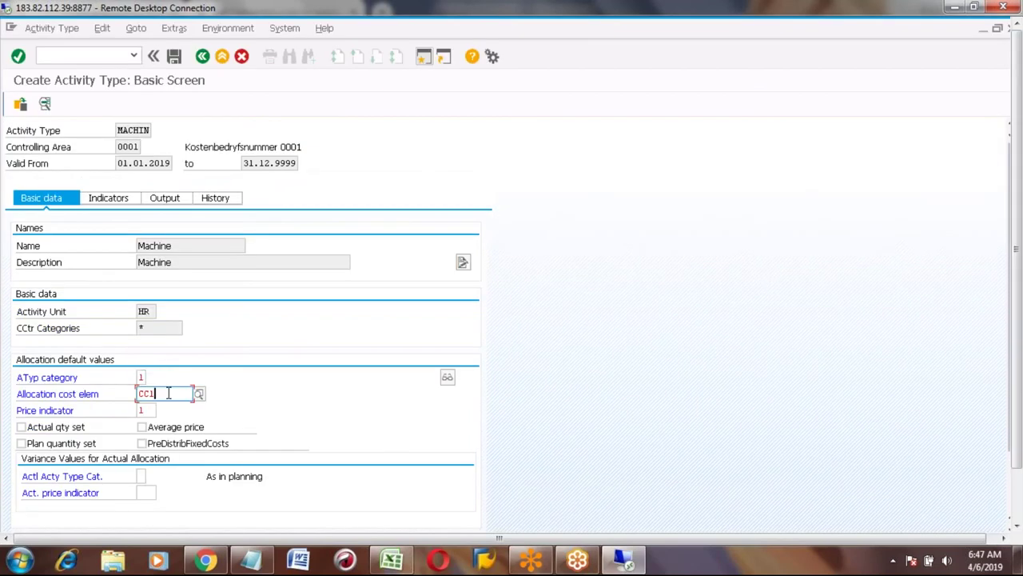
Clear the rejected allocation cost element and cancel creating MACHIN without saving.
{"action": "key", "text": "BackSpace"}
{"action": "key", "text": "BackSpace"}
{"action": "key", "text": "BackSpace"}
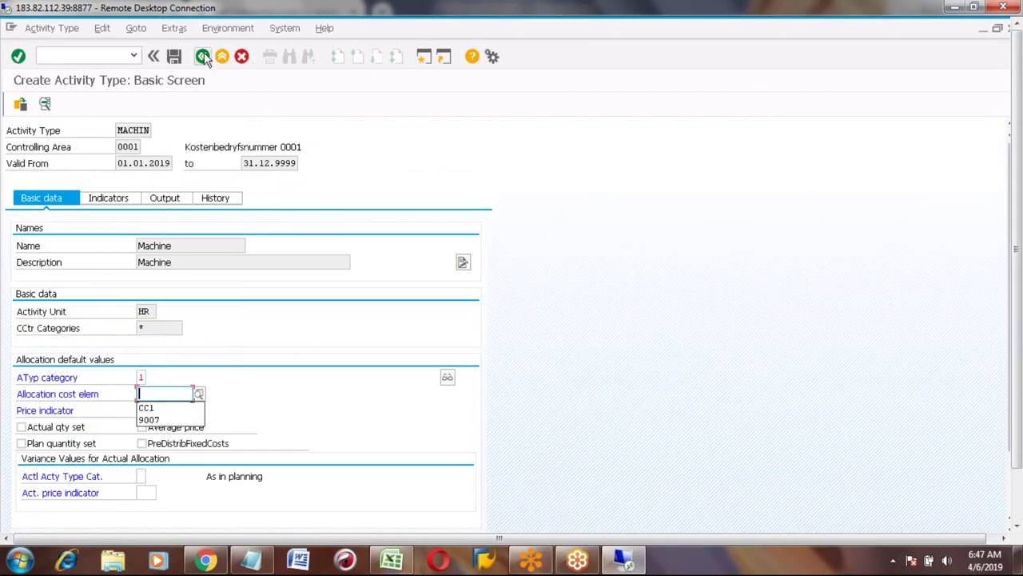
{"action": "key", "text": "Return"}
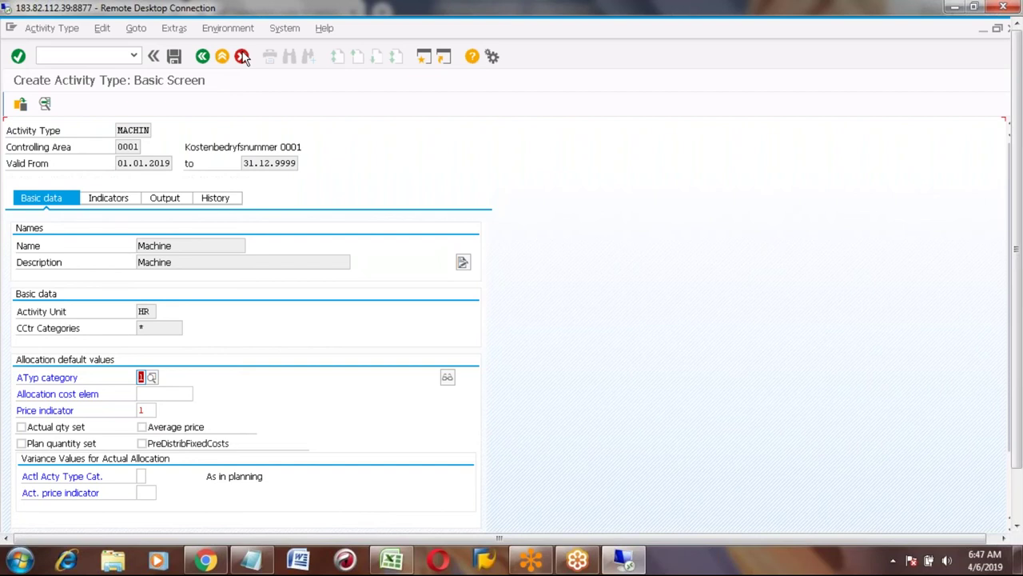
{"action": "left_click", "coordinate": [242, 56]}
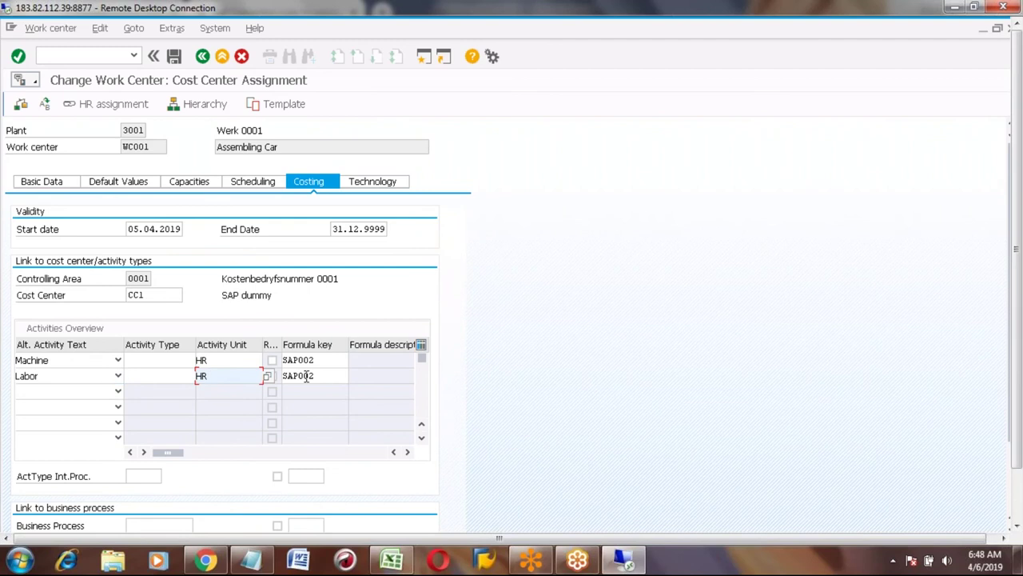
Save work center WC001 and reopen it in change mode with CR02.
{"action": "left_click", "coordinate": [175, 57]}
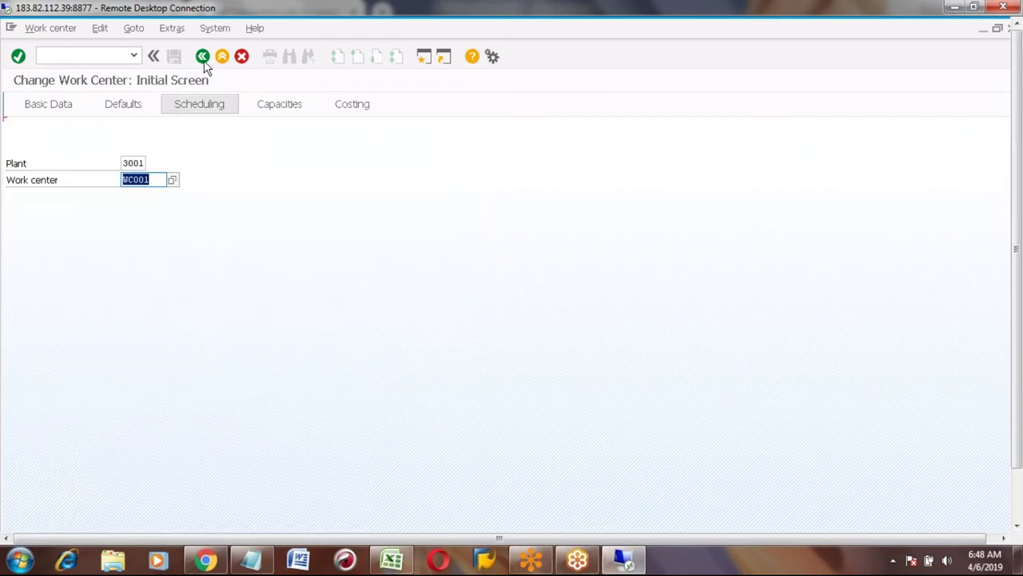
{"action": "left_click", "coordinate": [203, 58]}
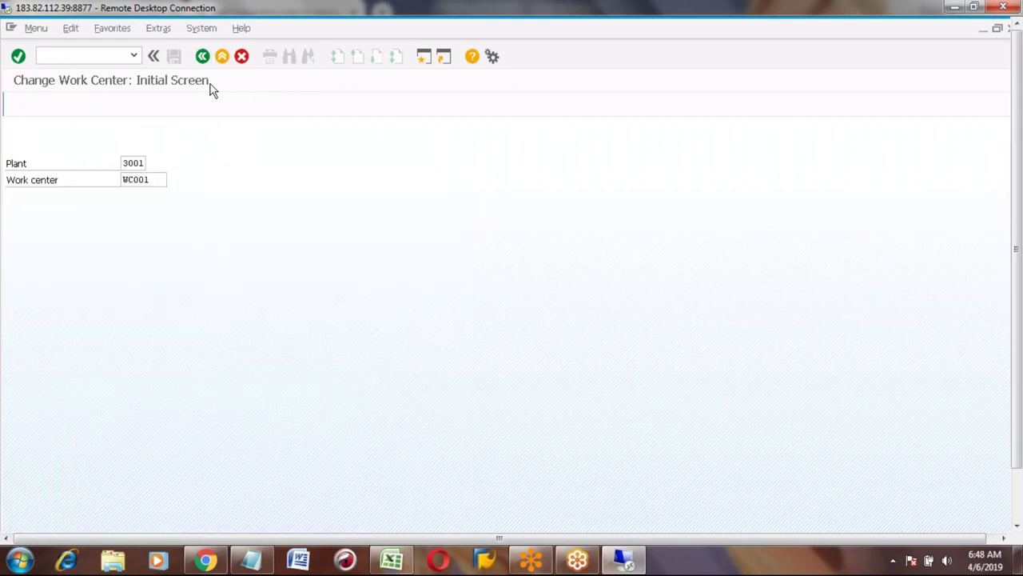
{"action": "key", "text": "F3"}
{"action": "type", "text": "c"}
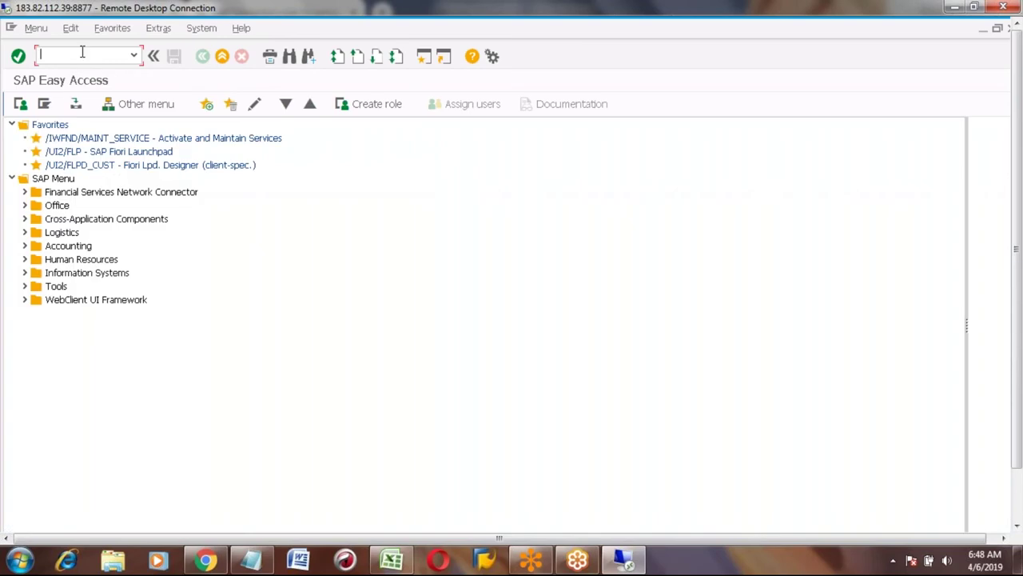
{"action": "type", "text": "R02"}
{"action": "key", "text": "Return"}
{"action": "key", "text": "Return"}
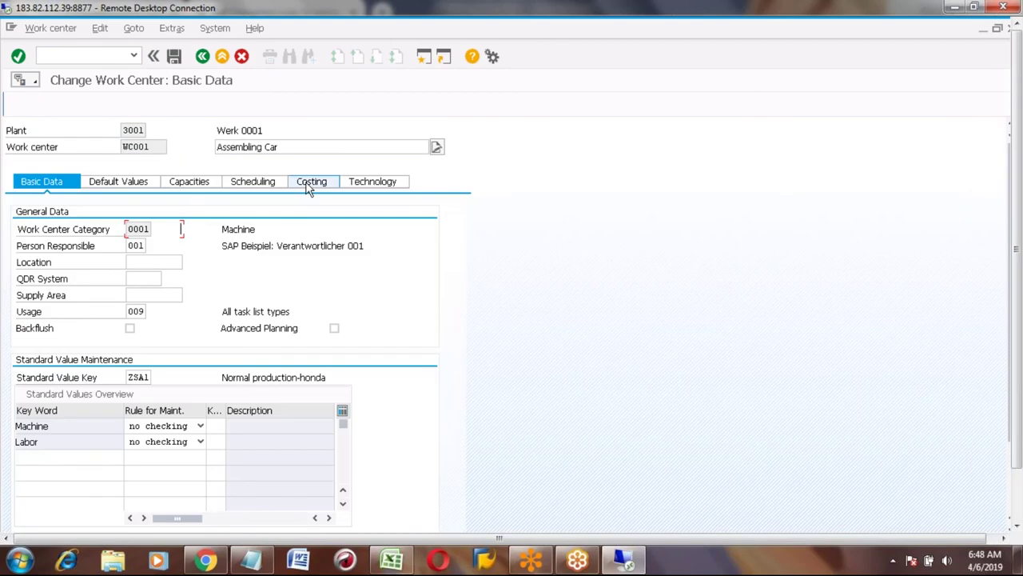
Change the Labor row's formula key to SAP003 in WC001's costing data and list formula keys.
{"action": "left_click", "coordinate": [309, 184]}
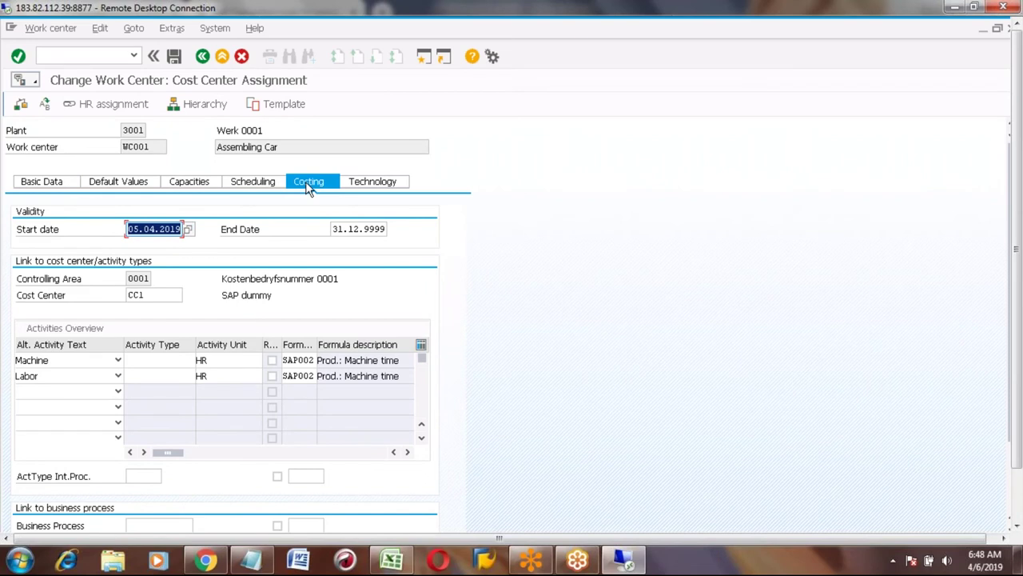
{"action": "left_click", "coordinate": [312, 379]}
{"action": "type", "text": "3"}
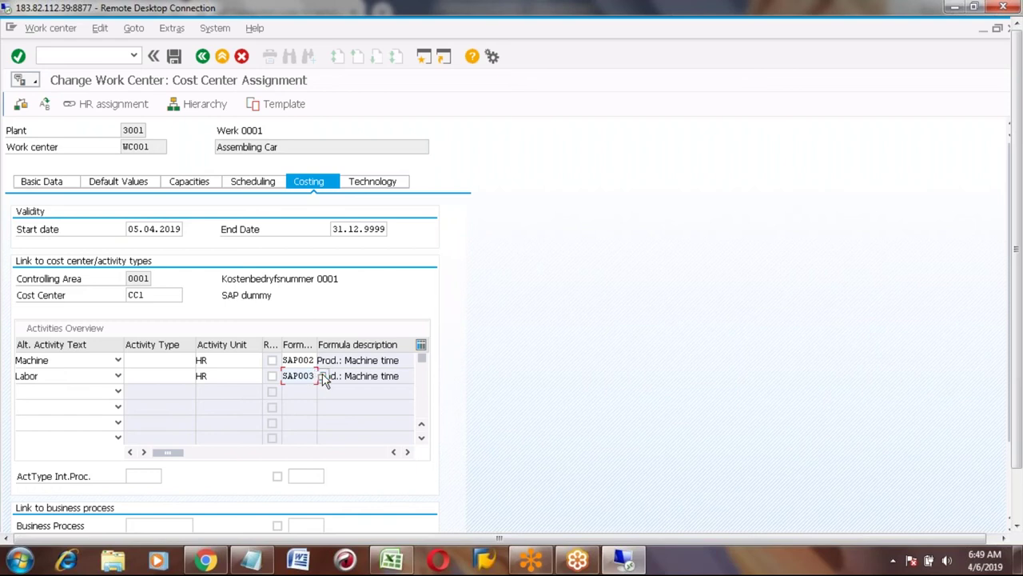
{"action": "key", "text": "Return"}
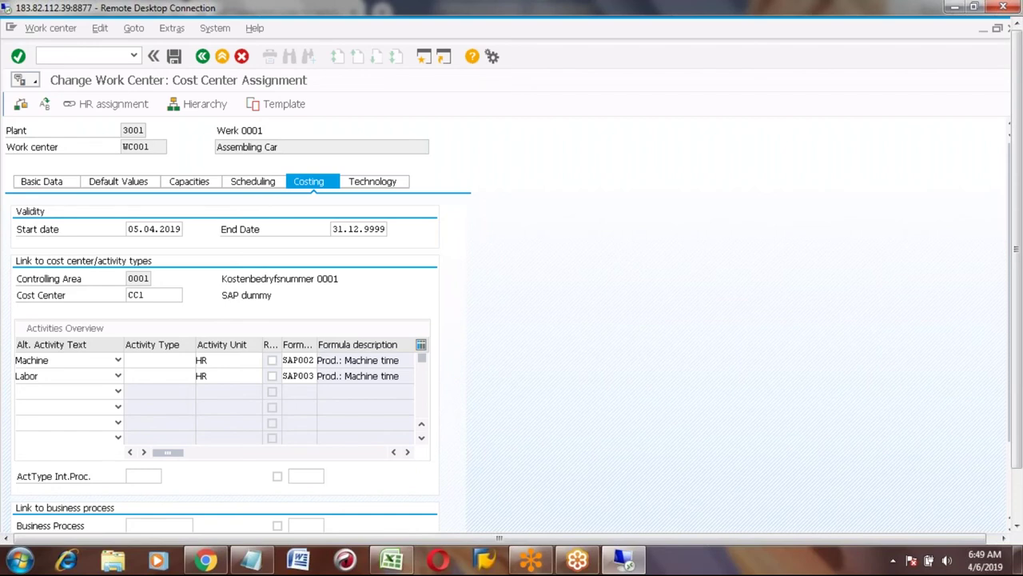
{"action": "key", "text": "F4"}
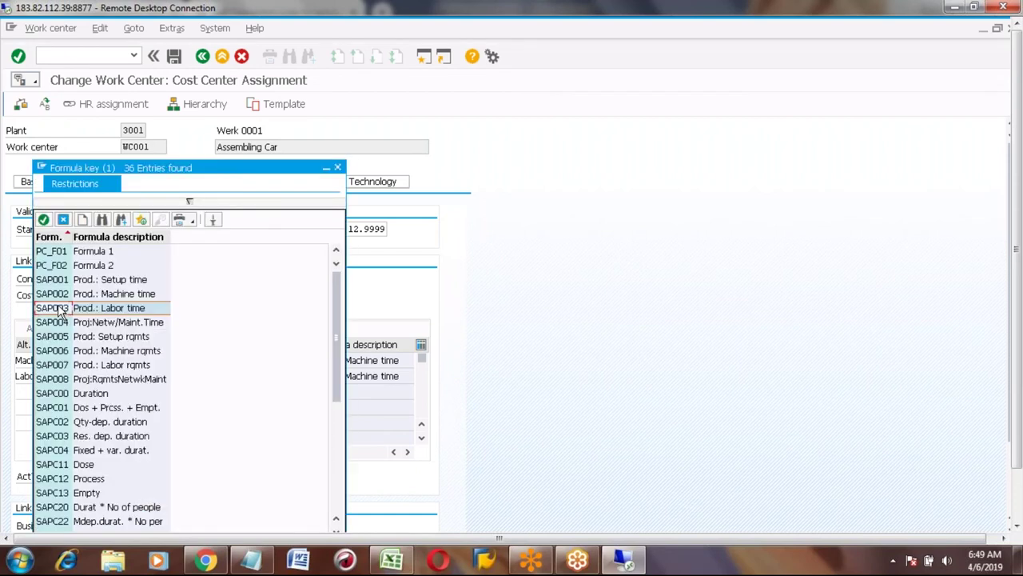
Display formula SAP003 and check its Prod.: Labor time description.
{"action": "double_click", "coordinate": [60, 310]}
{"action": "left_click", "coordinate": [86, 358]}
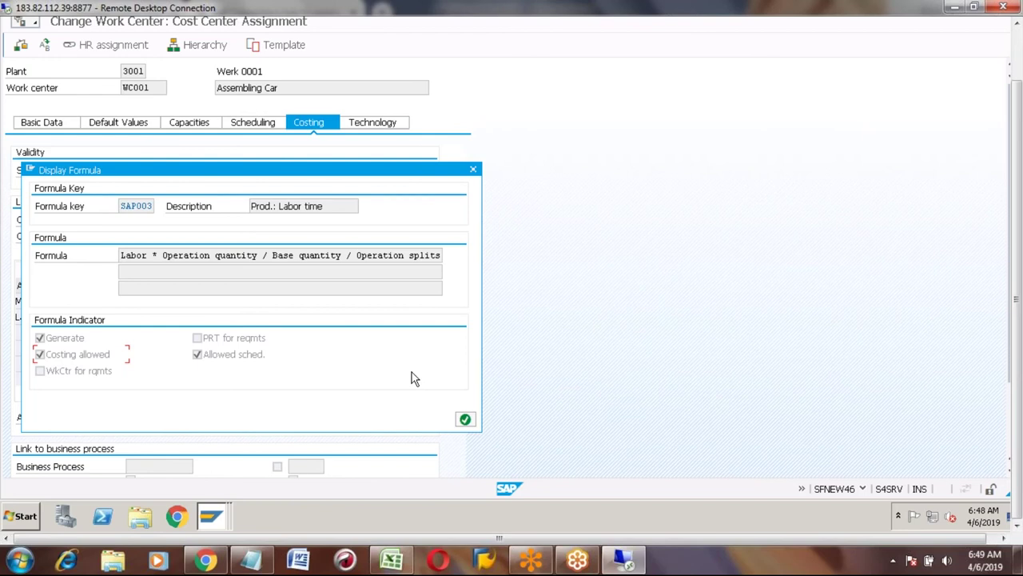
{"action": "left_click", "coordinate": [329, 210]}
{"action": "left_click_drag", "start_coordinate": [327, 207], "coordinate": [273, 207]}
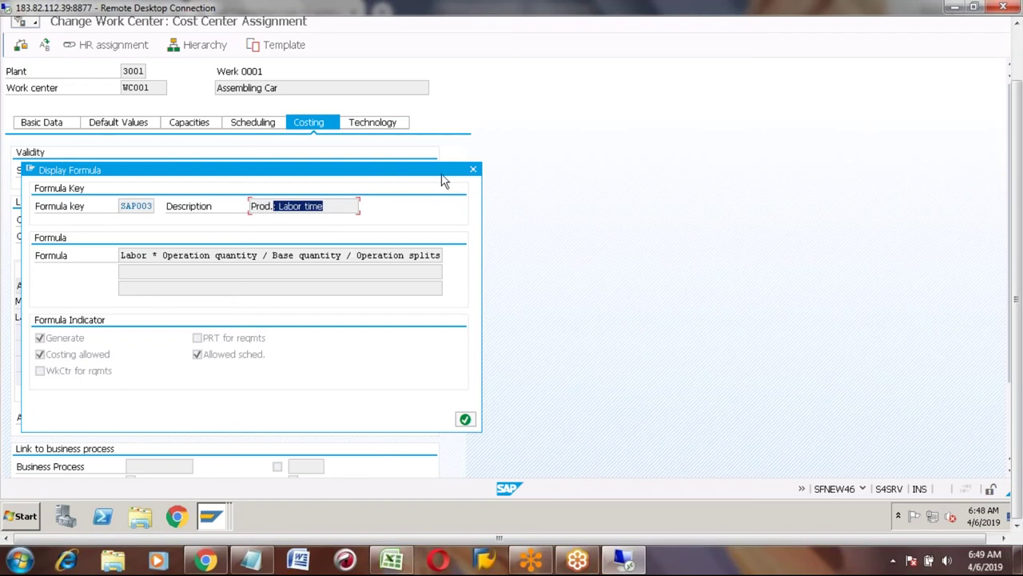
{"action": "left_click", "coordinate": [474, 171]}
Set the Machine row's formula key to SAP002 and save WC001.
{"action": "left_click", "coordinate": [300, 301]}
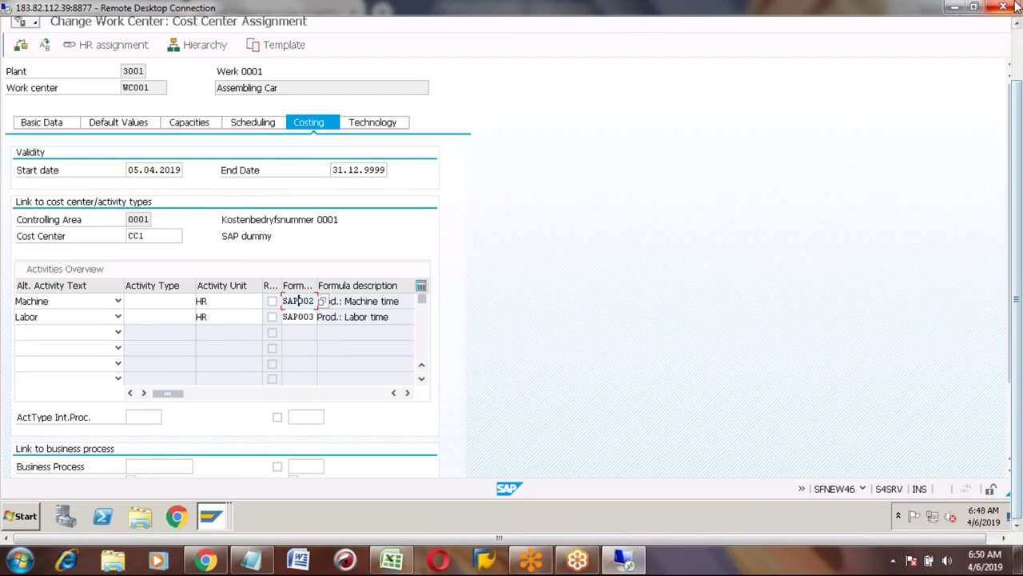
{"action": "left_click_drag", "start_coordinate": [1009, 232], "coordinate": [1009, 173]}
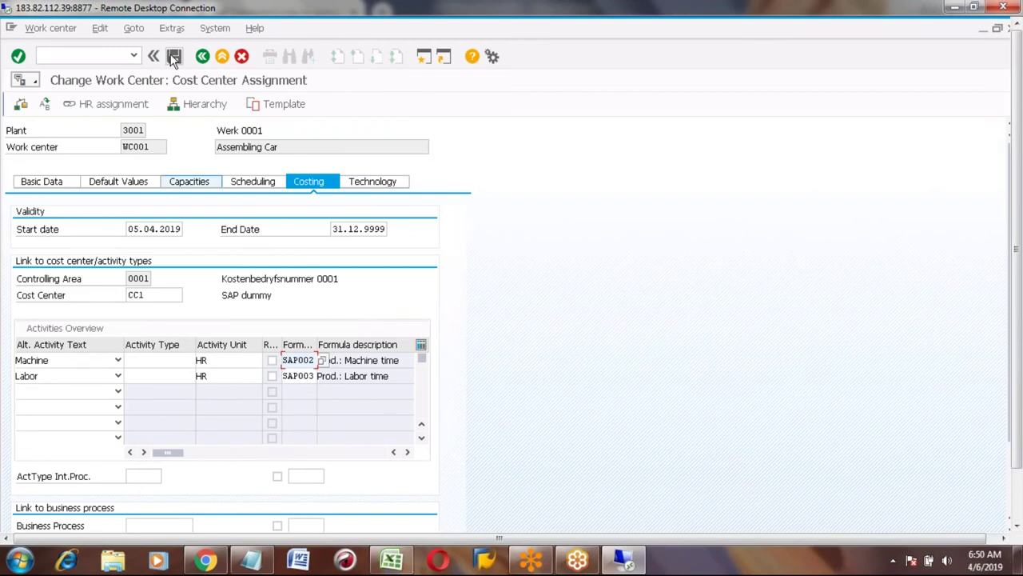
{"action": "left_click", "coordinate": [173, 55]}
Save the work center and launch activity price planning with KP26.
{"action": "key", "text": "F3"}
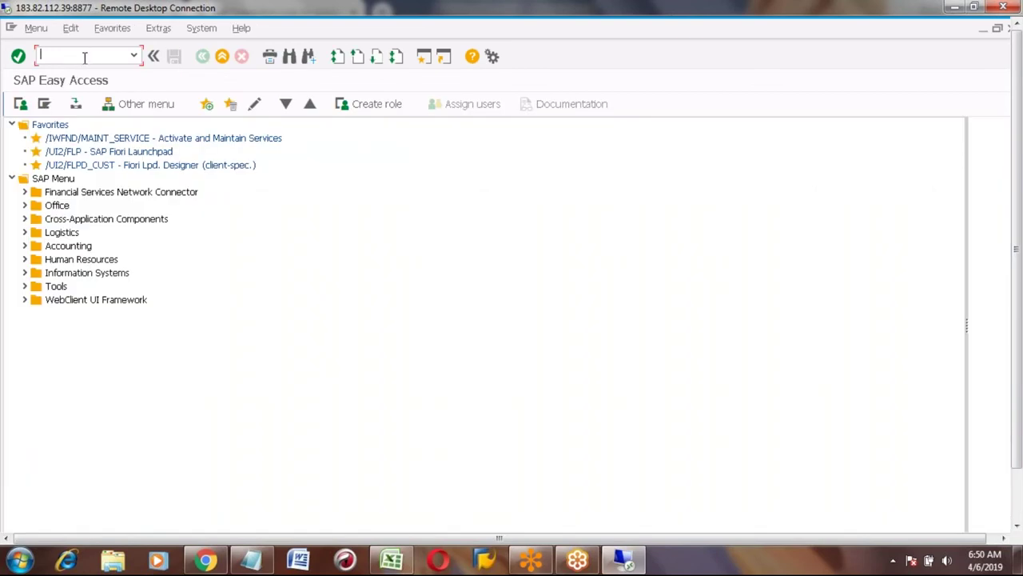
{"action": "type", "text": "KP26"}
{"action": "key", "text": "Return"}
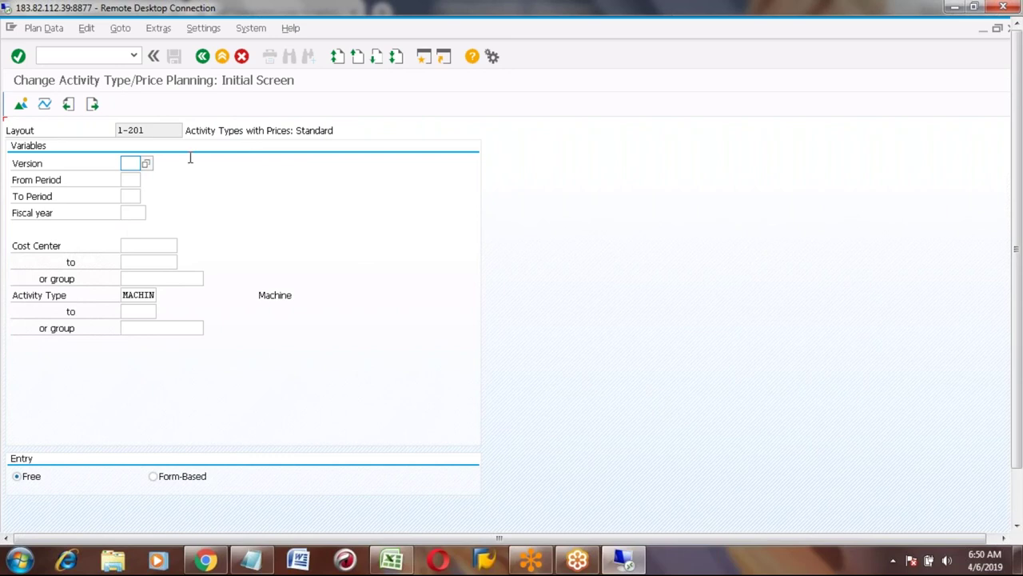
Enter cost center S000, version 0, periods 1 to 12 and fiscal year 2019.
{"action": "left_click", "coordinate": [135, 245]}
{"action": "type", "text": "S000"}
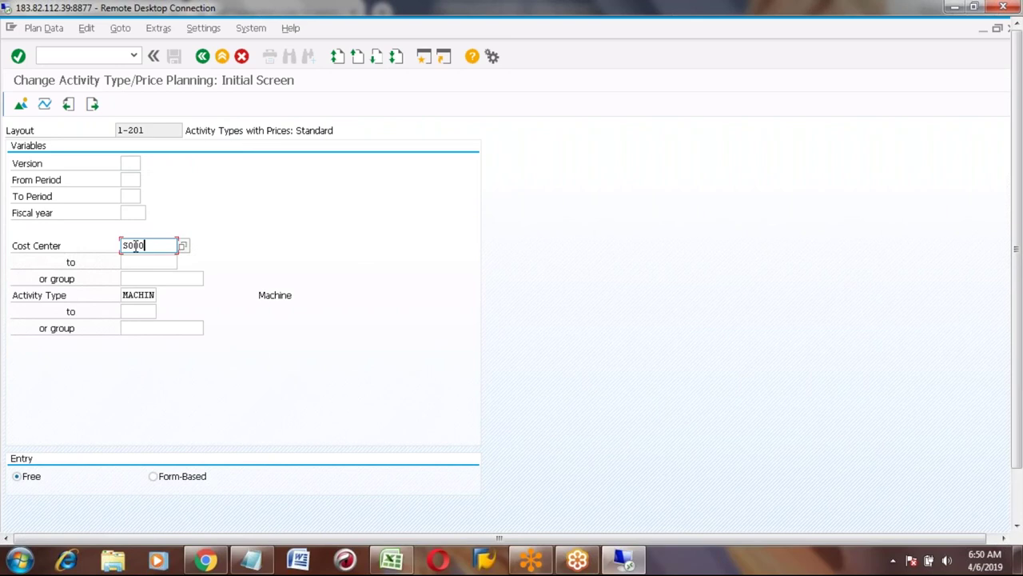
{"action": "left_click", "coordinate": [130, 162]}
{"action": "type", "text": "1"}
{"action": "key", "text": "Tab"}
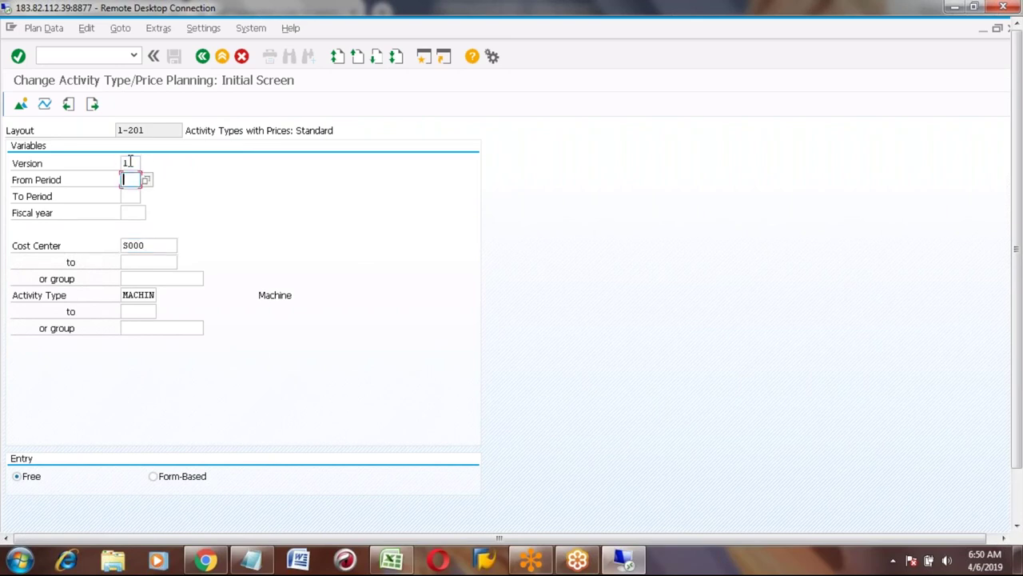
{"action": "type", "text": "12"}
{"action": "key", "text": "Tab"}
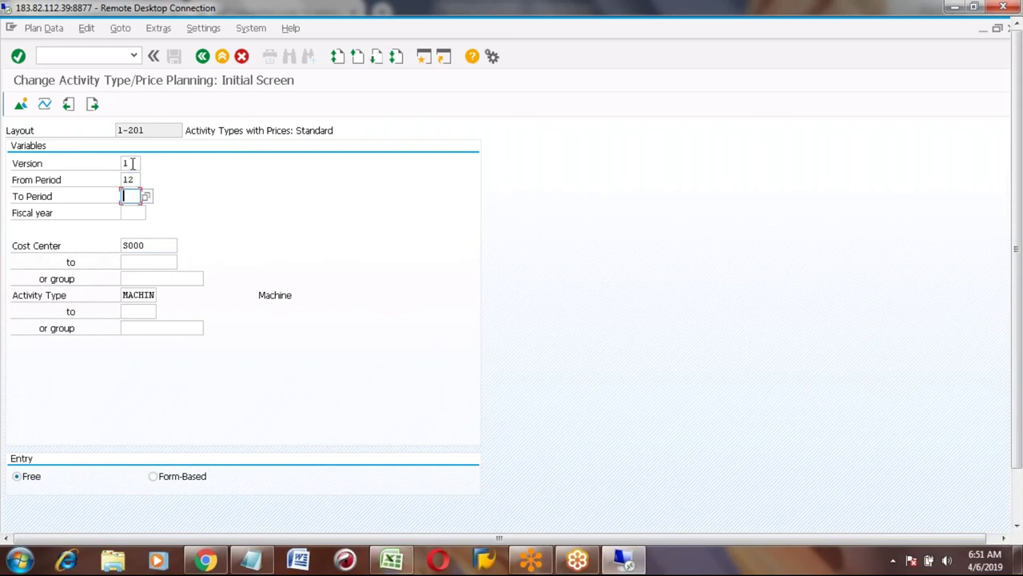
{"action": "left_click", "coordinate": [133, 163]}
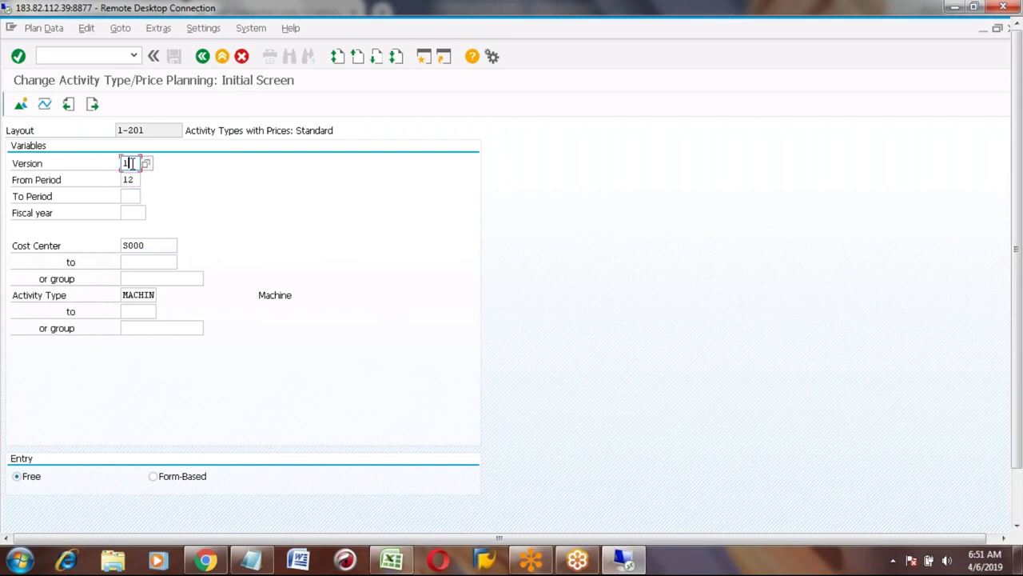
{"action": "key", "text": "Tab"}
{"action": "type", "text": "1"}
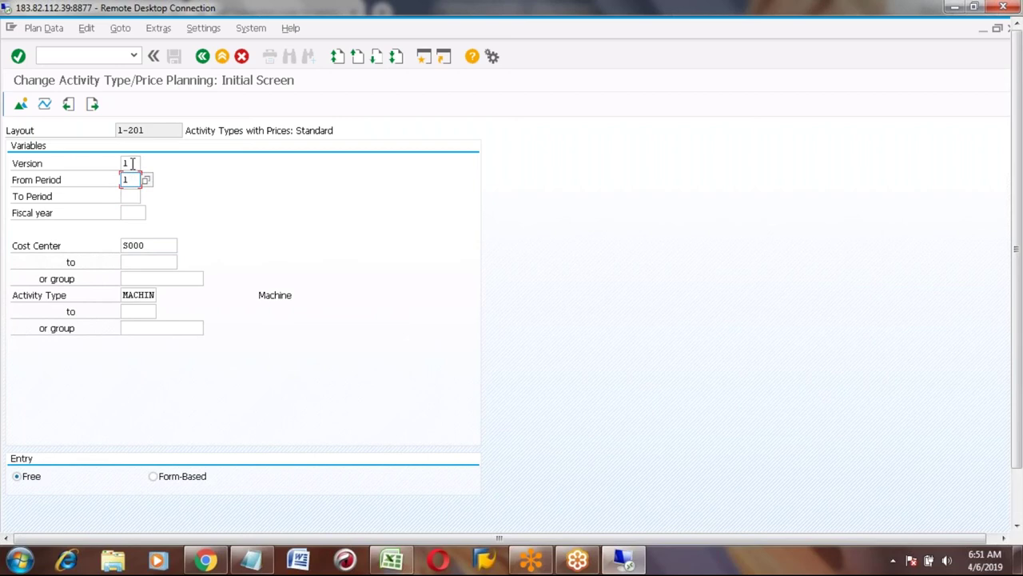
{"action": "key", "text": "Tab"}
{"action": "type", "text": "12"}
{"action": "key", "text": "Tab"}
{"action": "type", "text": "2019"}
{"action": "key", "text": "Return"}
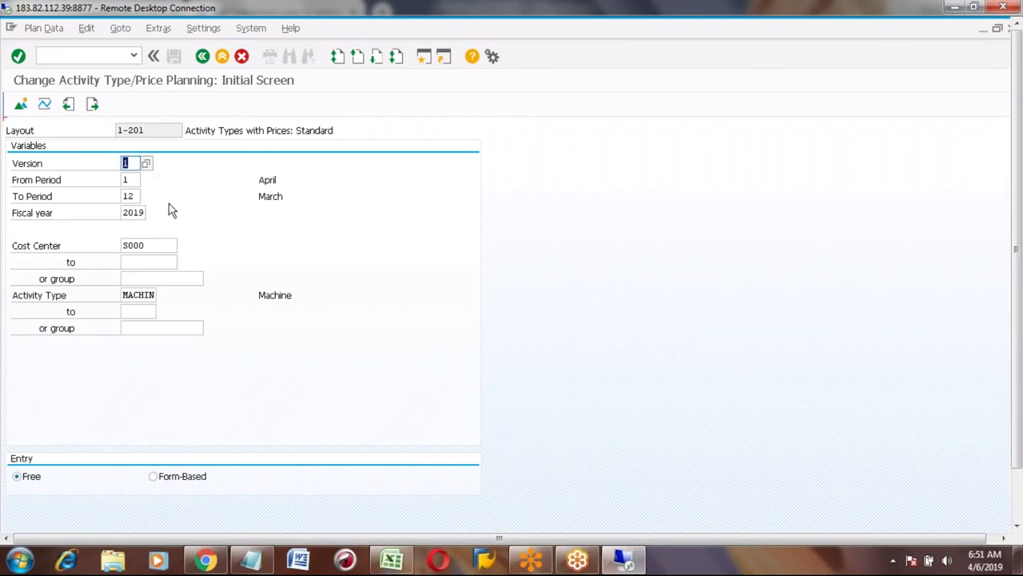
Clear the plan version entry and list the available plan versions.
{"action": "left_click", "coordinate": [135, 180]}
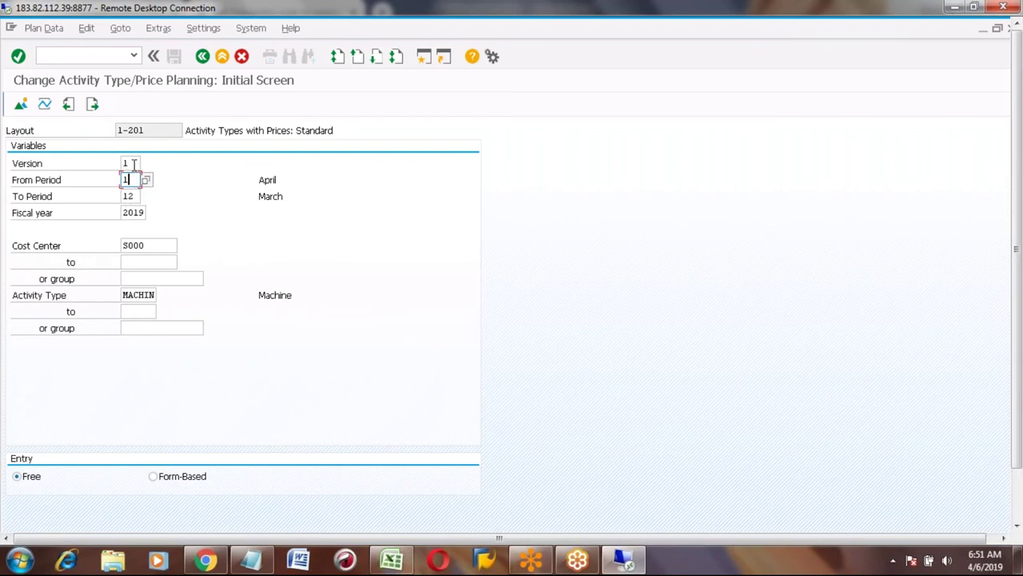
{"action": "left_click", "coordinate": [132, 163]}
{"action": "key", "text": "BackSpace"}
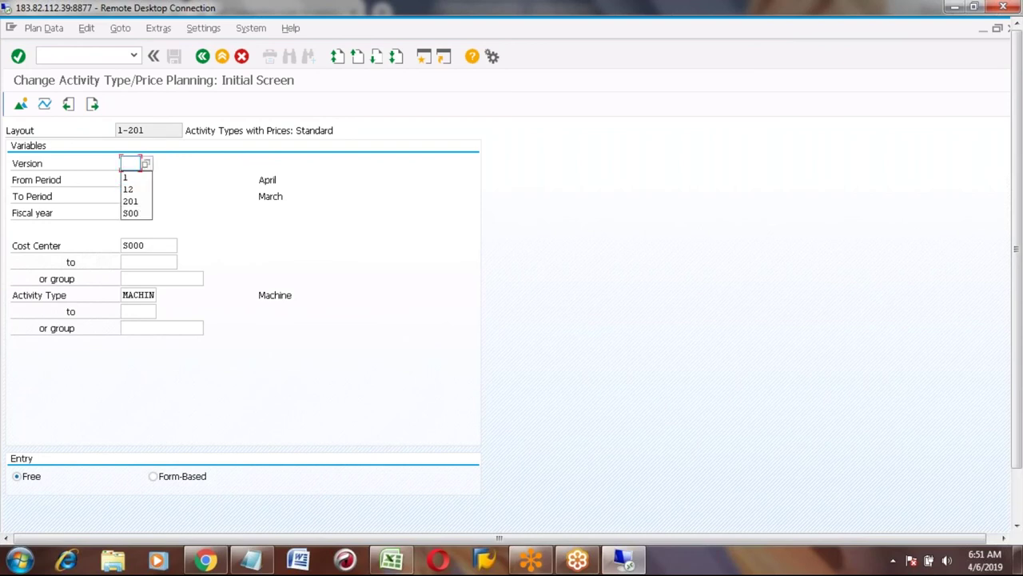
{"action": "key", "text": "Escape"}
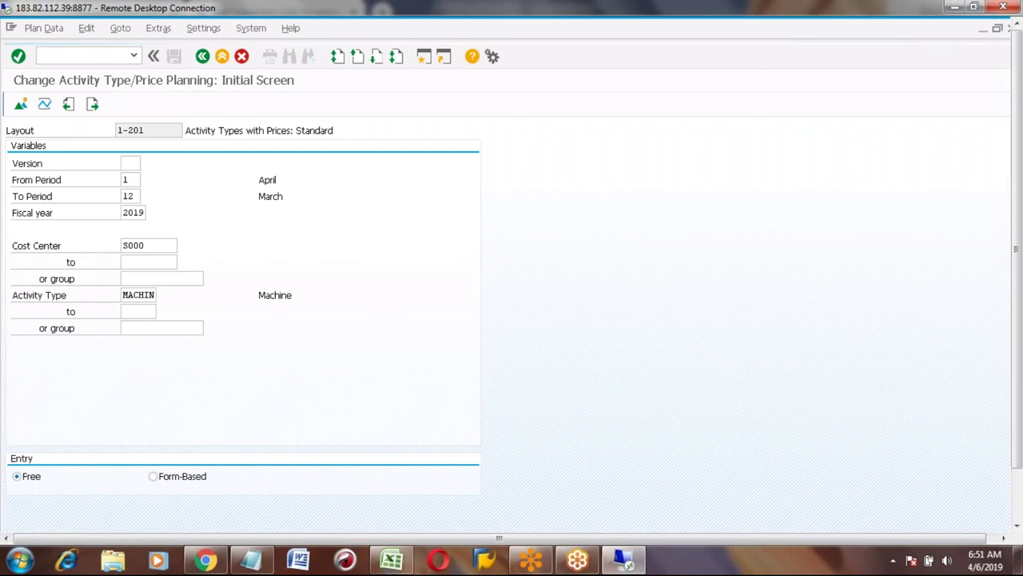
{"action": "key", "text": "Return"}
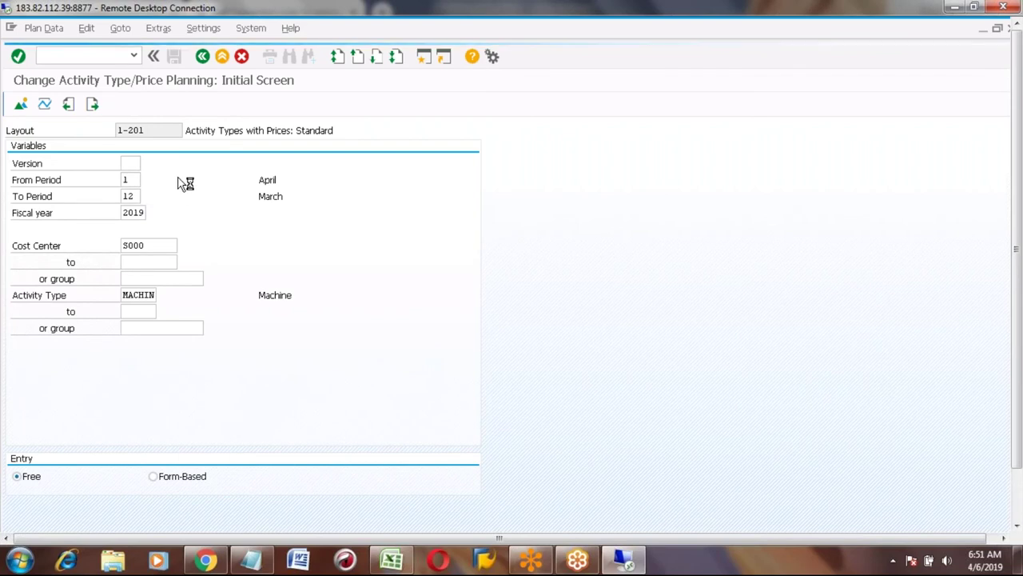
{"action": "key", "text": "Return"}
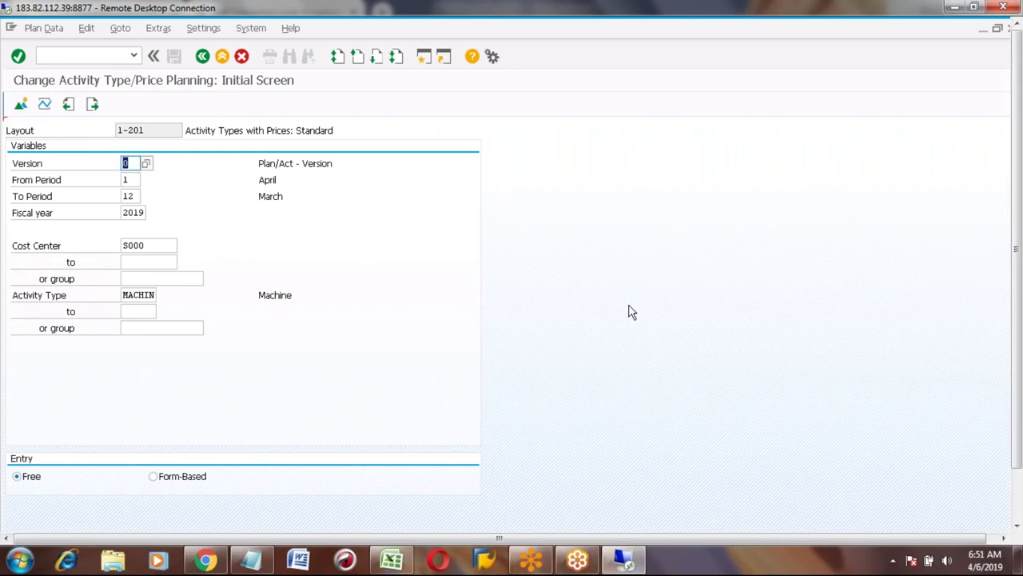
Search for cost center ASSEMBLE in place of S000 and open its MACHIN price overview.
{"action": "left_click", "coordinate": [1017, 514]}
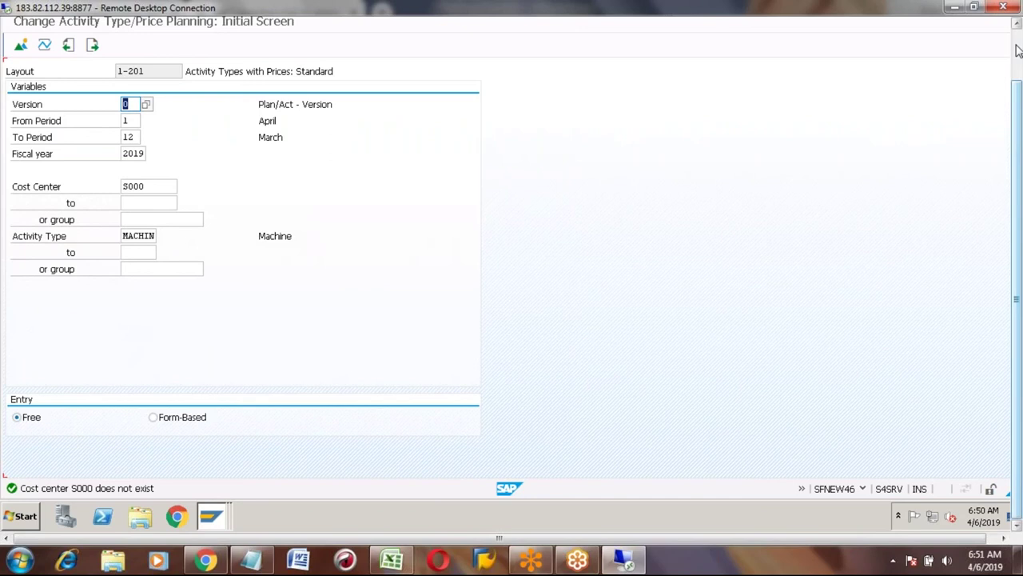
{"action": "left_click", "coordinate": [1016, 50]}
{"action": "key", "text": "BackSpace"}
{"action": "key", "text": "BackSpace"}
{"action": "key", "text": "BackSpace"}
{"action": "key", "text": "BackSpace"}
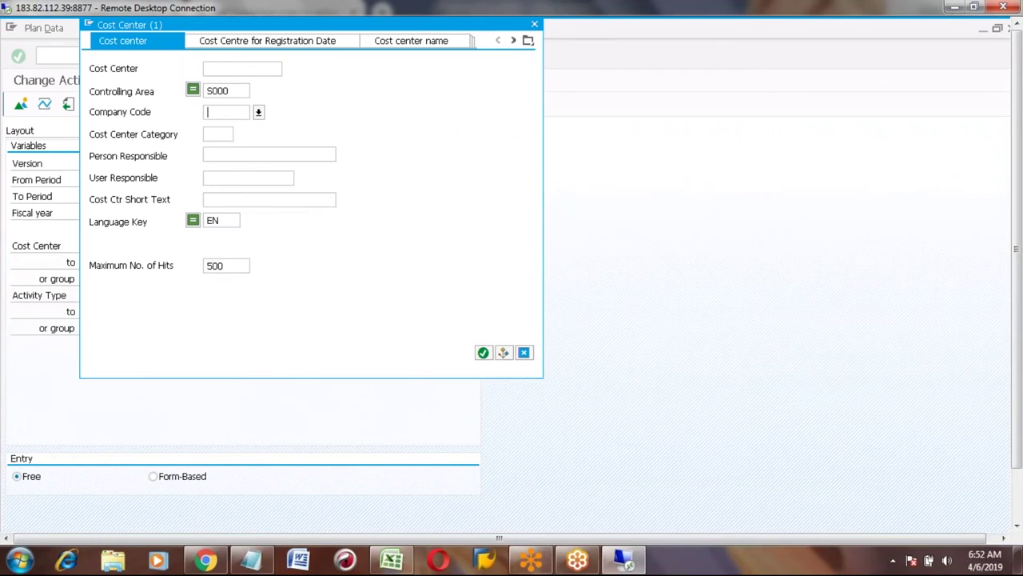
{"action": "key", "text": "Return"}
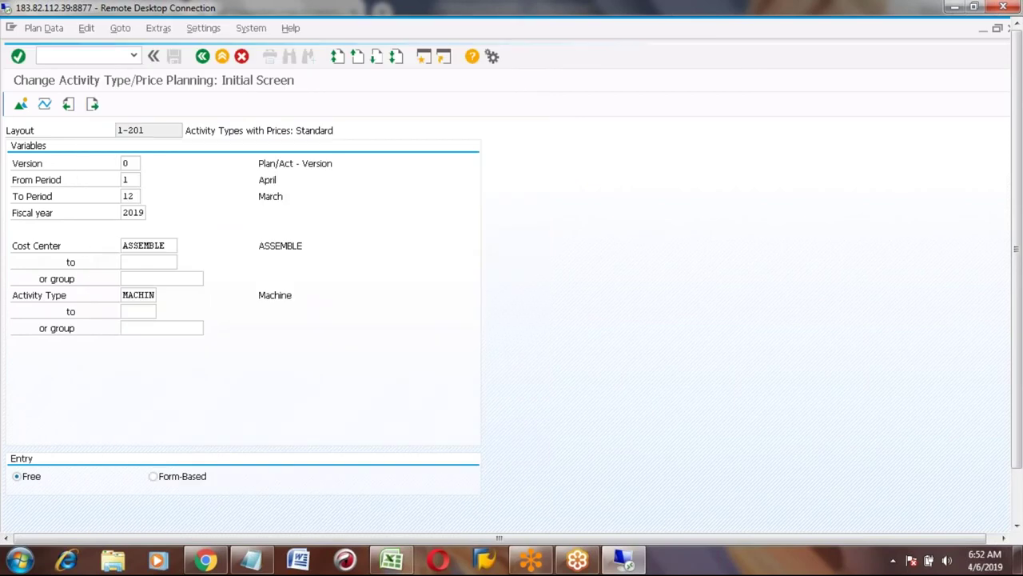
{"action": "key", "text": "F5"}
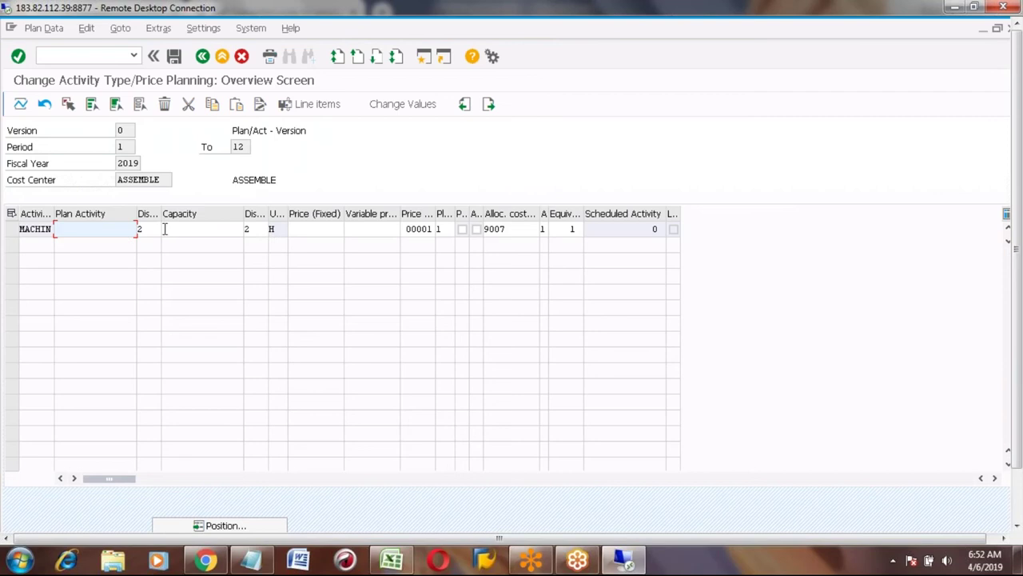
Plan capacity 1 and a fixed price of 50 for activity MACHIN.
{"action": "left_click", "coordinate": [96, 230]}
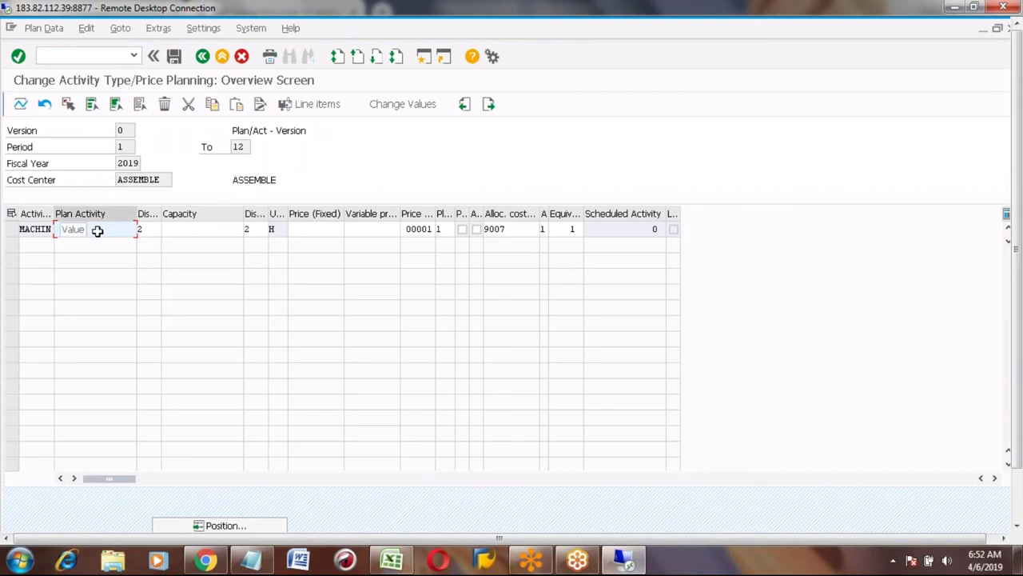
{"action": "left_click", "coordinate": [200, 230]}
{"action": "type", "text": "1"}
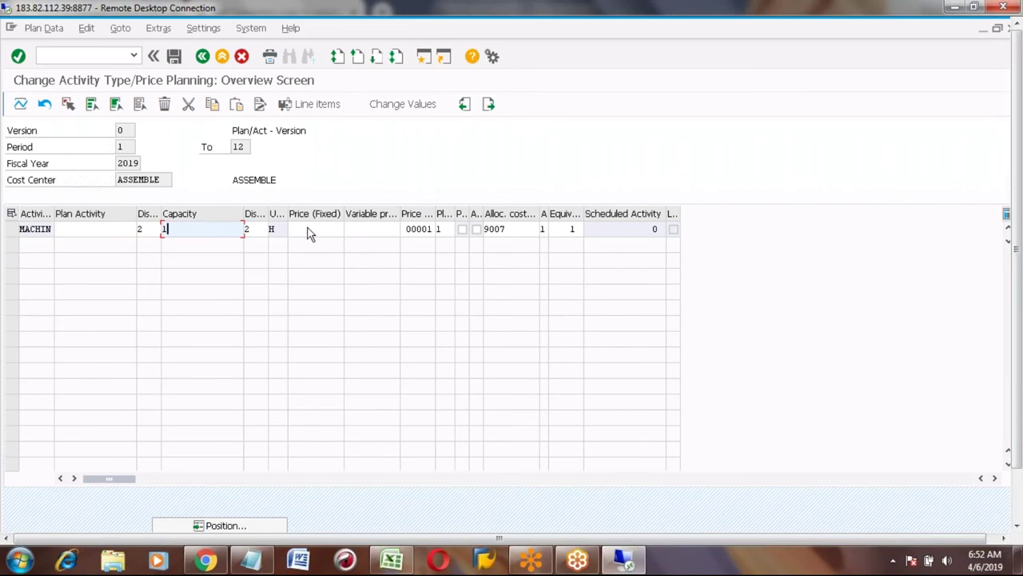
{"action": "left_click", "coordinate": [309, 229]}
{"action": "type", "text": "50"}
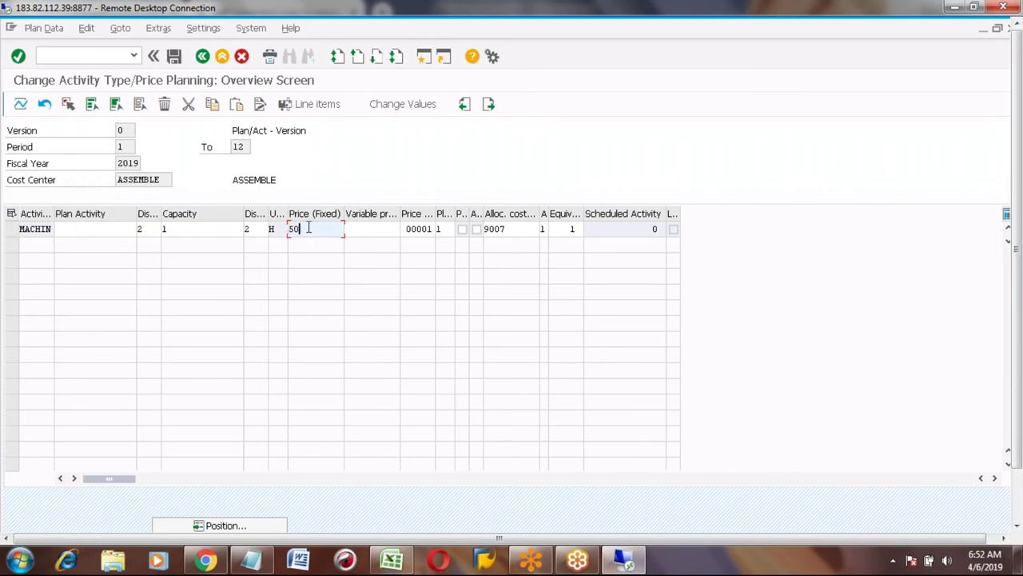
{"action": "key", "text": "Return"}
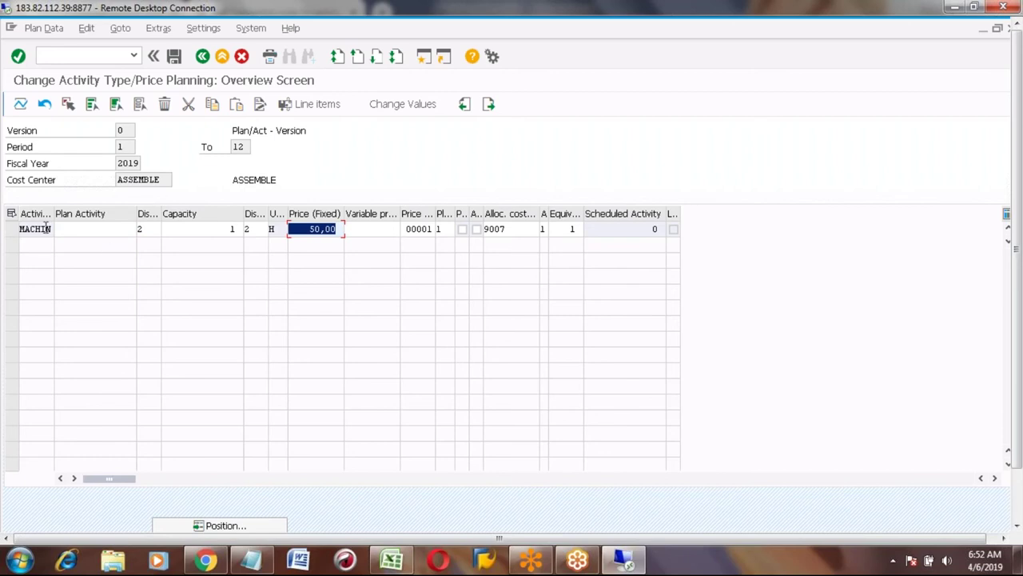
Leave the planning overview and go back to SAP Easy Access.
{"action": "left_click", "coordinate": [46, 228]}
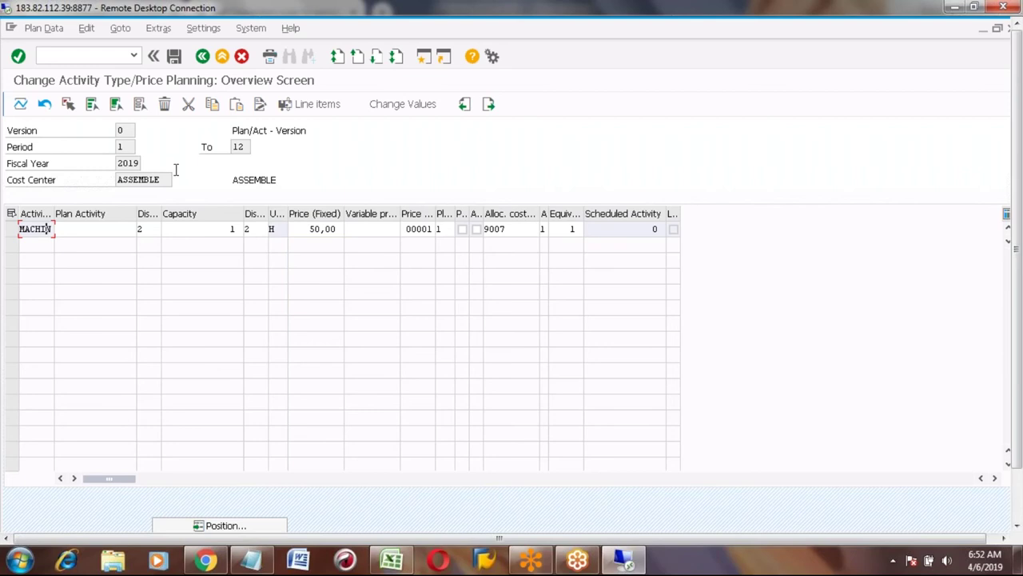
{"action": "left_click", "coordinate": [174, 56]}
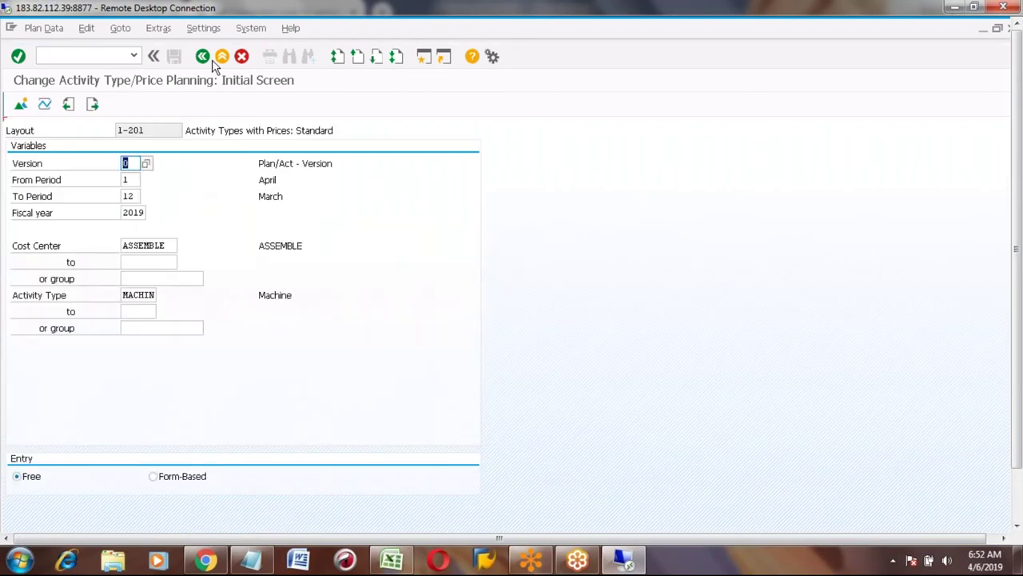
{"action": "left_click", "coordinate": [203, 57]}
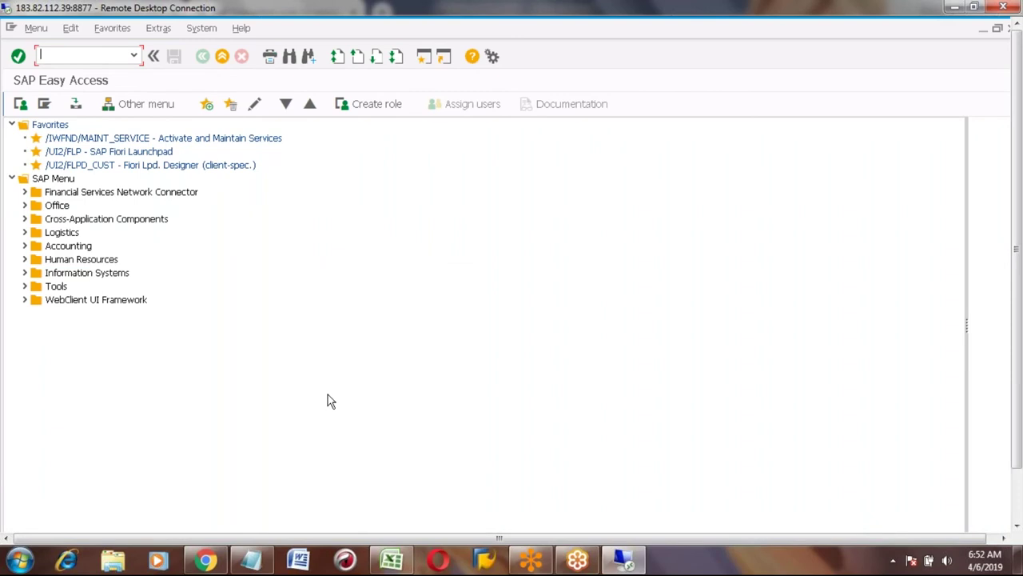
Switch from SAP GUI to the Excel notes workbook from the taskbar.
{"action": "mouse_move", "coordinate": [404, 560]}
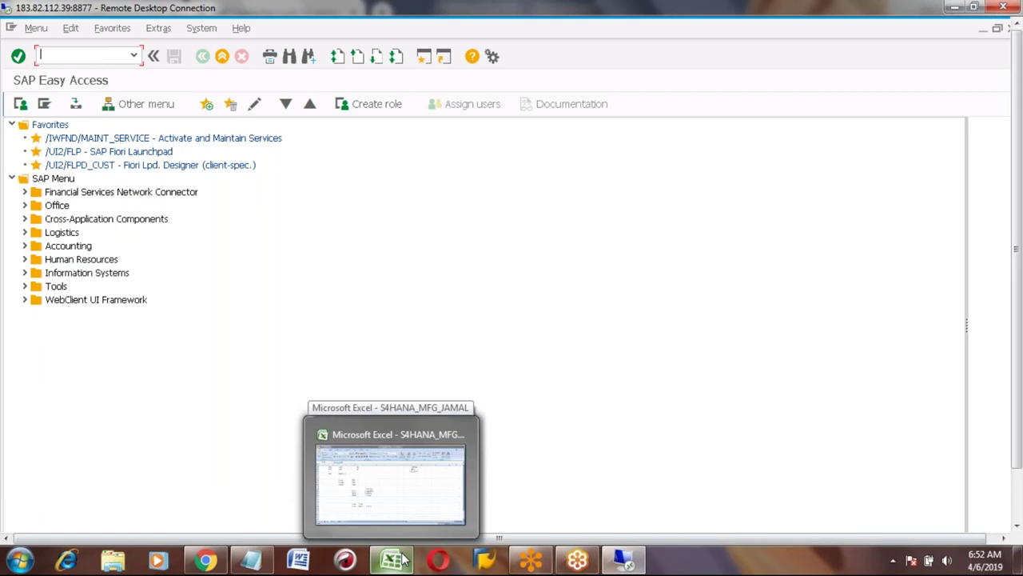
{"action": "left_click", "coordinate": [404, 561]}
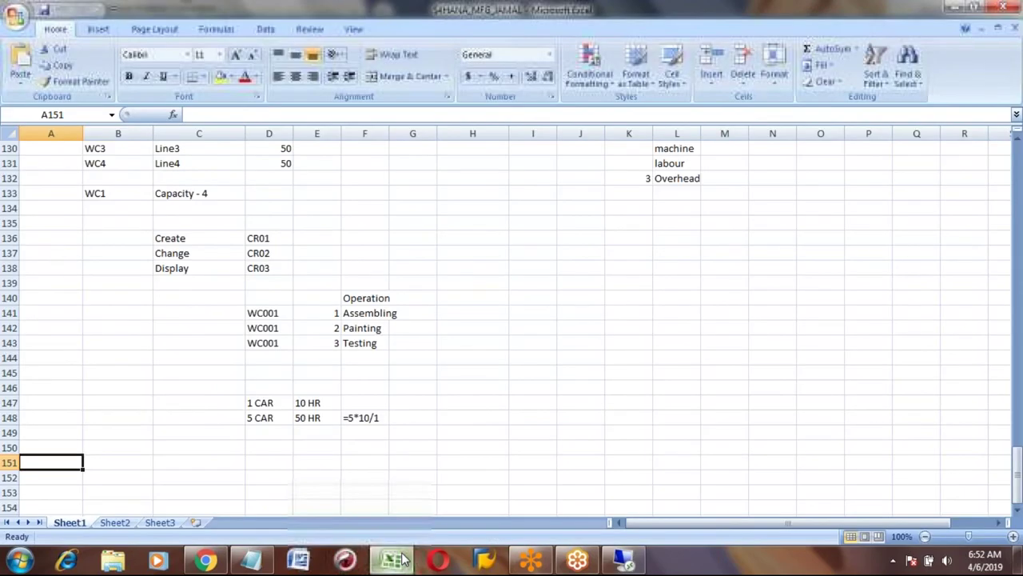
Enter item number 4 with the heading Routing in A151:B151.
{"action": "type", "text": "4"}
{"action": "key", "text": "Tab"}
{"action": "type", "text": "Routin"}
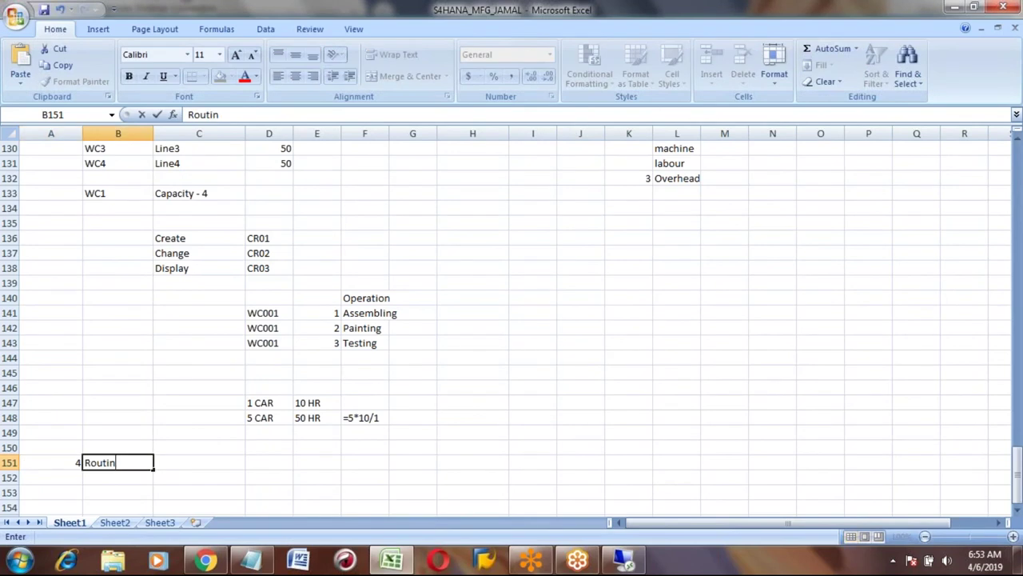
{"action": "type", "text": "g"}
{"action": "key", "text": "Return"}
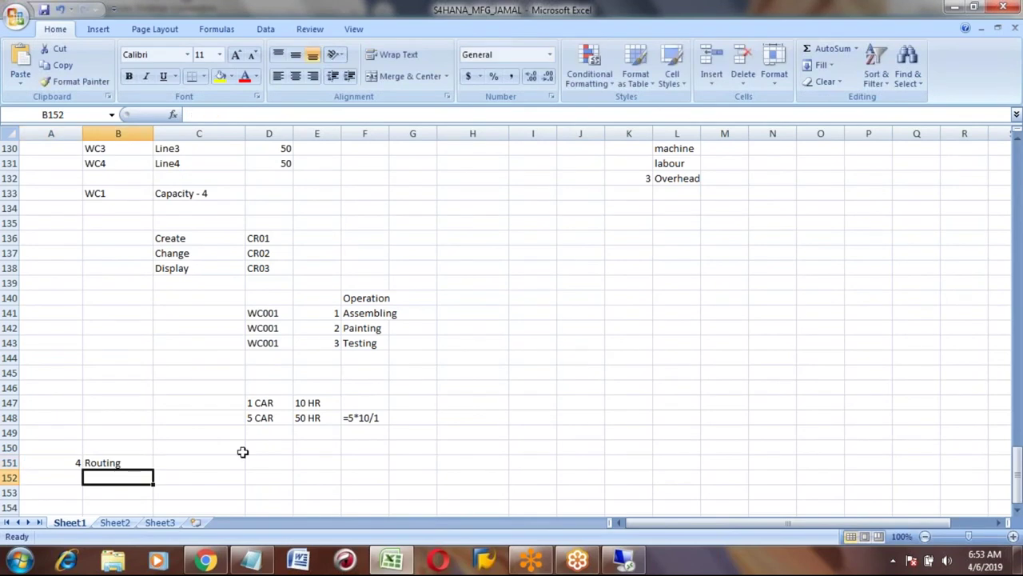
{"action": "key", "text": "Down"}
{"action": "key", "text": "Down"}
{"action": "key", "text": "Up"}
{"action": "key", "text": "Up"}
{"action": "key", "text": "Up"}
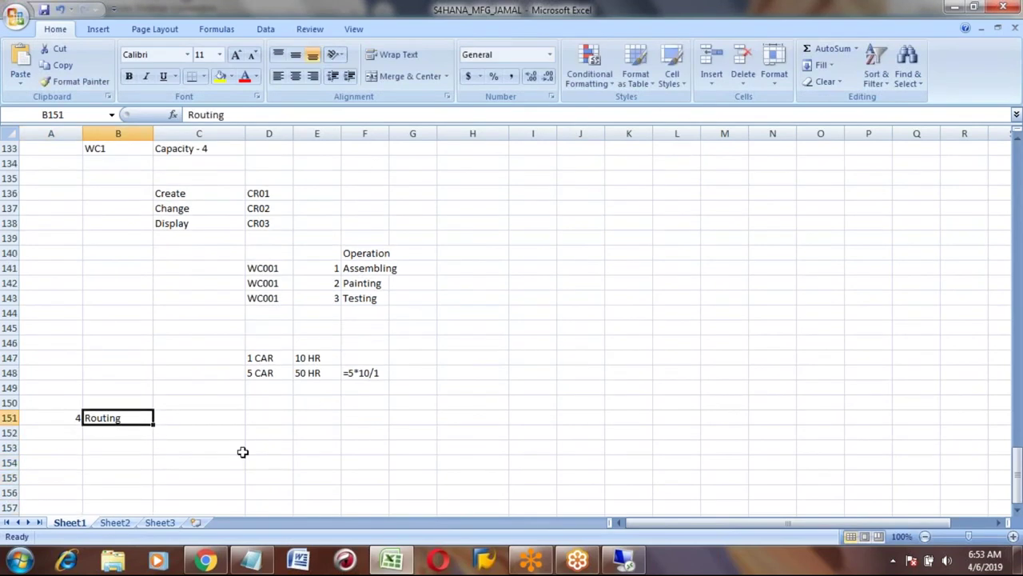
{"action": "key", "text": "Right"}
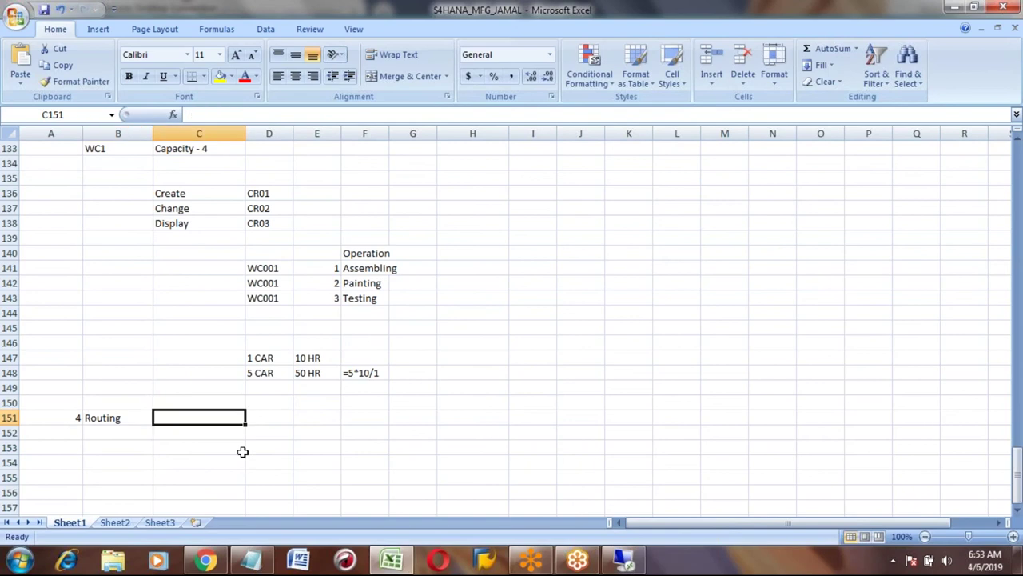
Write 'Route - Path' in C151 and step number 1 below it in C152.
{"action": "type", "text": "Route - Path"}
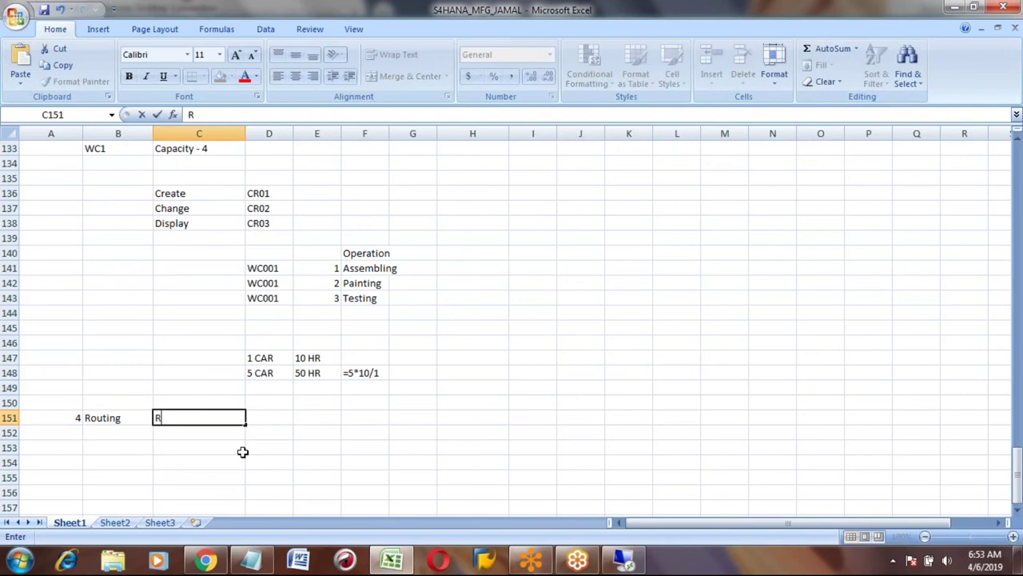
{"action": "key", "text": "Return"}
{"action": "key", "text": "Up"}
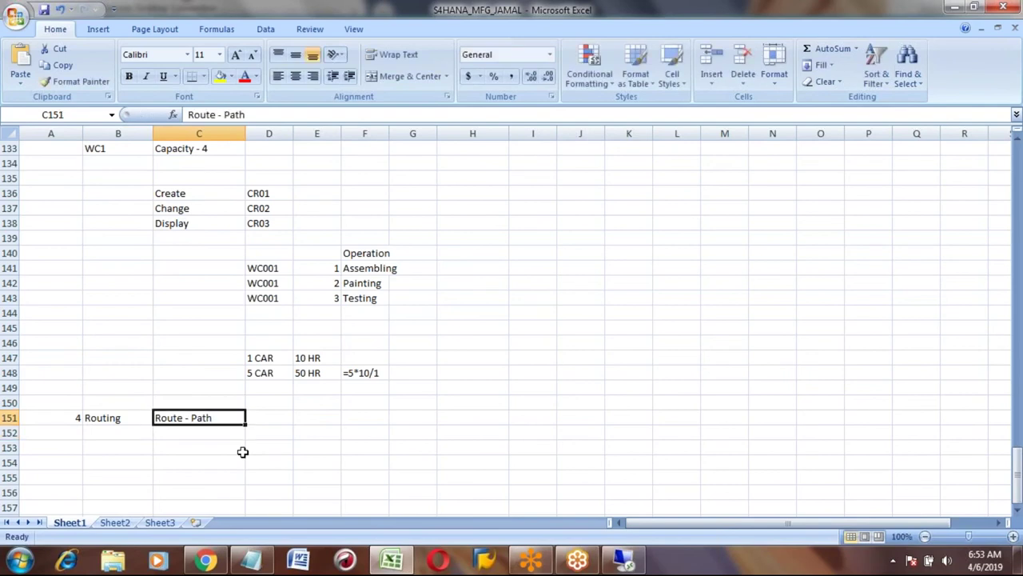
{"action": "key", "text": "Left"}
{"action": "key", "text": "Right"}
{"action": "key", "text": "Left"}
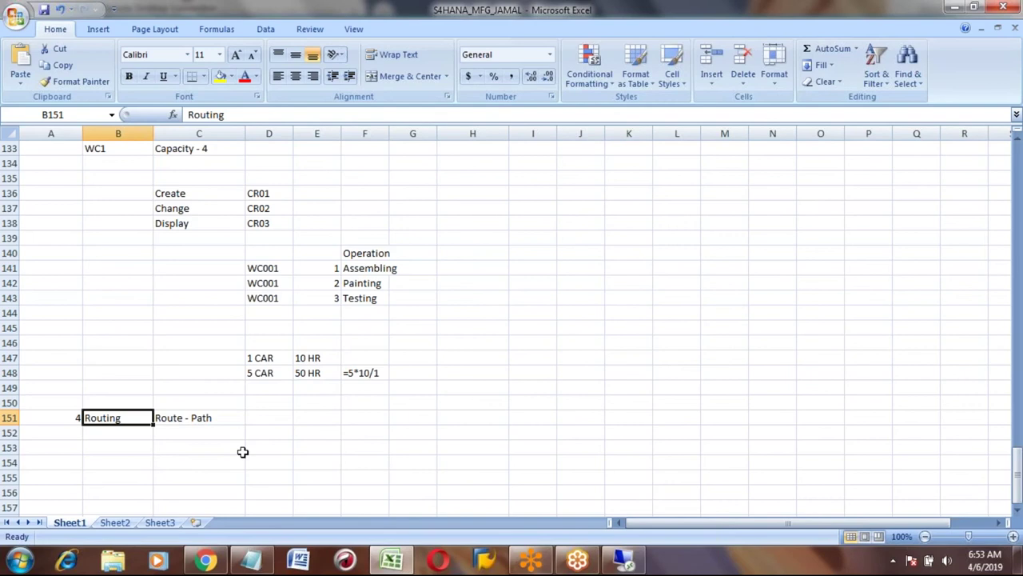
{"action": "key", "text": "Right"}
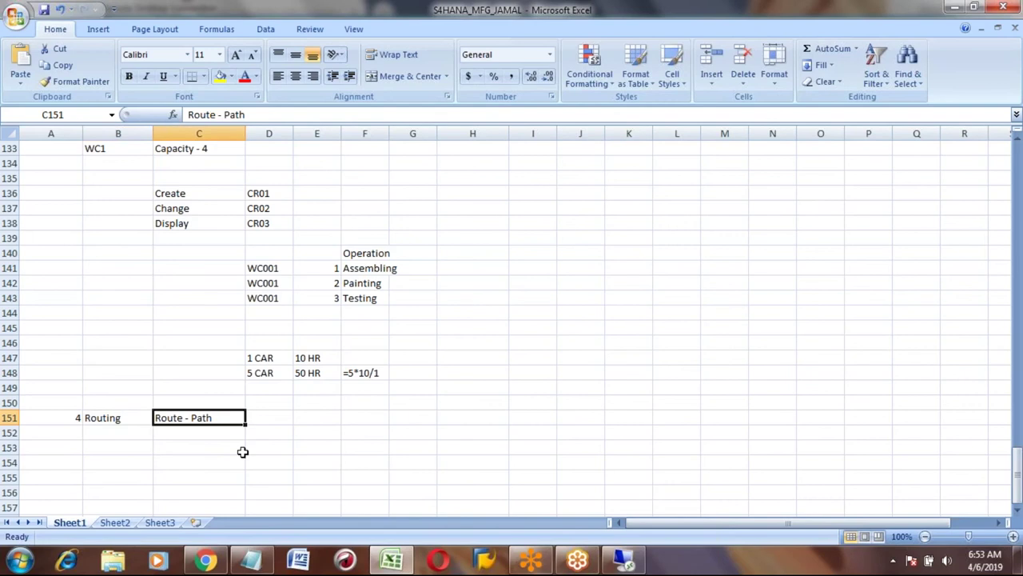
{"action": "key", "text": "Down"}
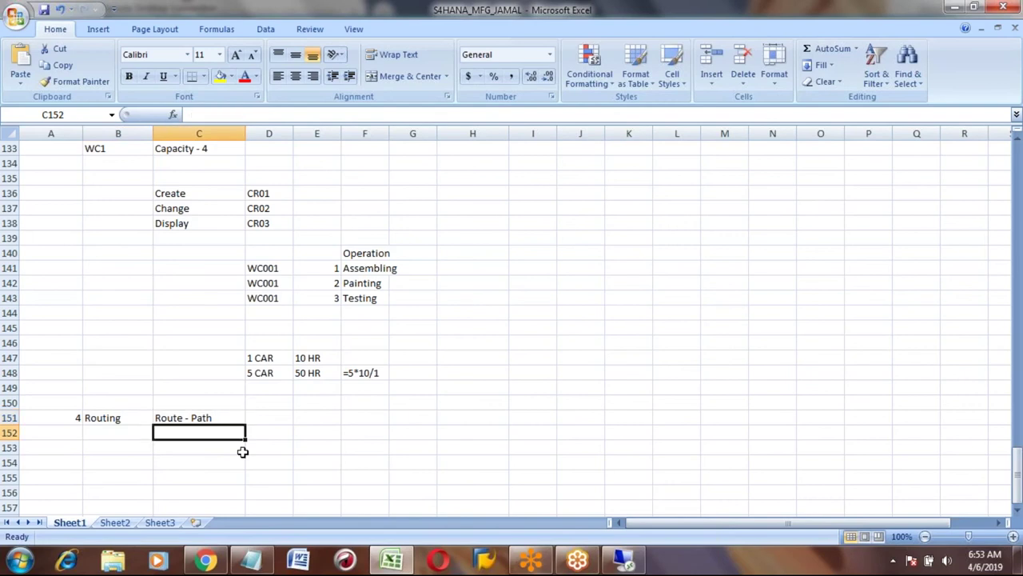
{"action": "type", "text": "1"}
{"action": "key", "text": "Return"}
{"action": "key", "text": "Up"}
{"action": "key", "text": "Down"}
{"action": "key", "text": "Down"}
{"action": "key", "text": "Up"}
{"action": "key", "text": "Up"}
List step 1 Fixing Engine and step 2 Fixing Tyres under Route - Path.
{"action": "left_click", "coordinate": [268, 432]}
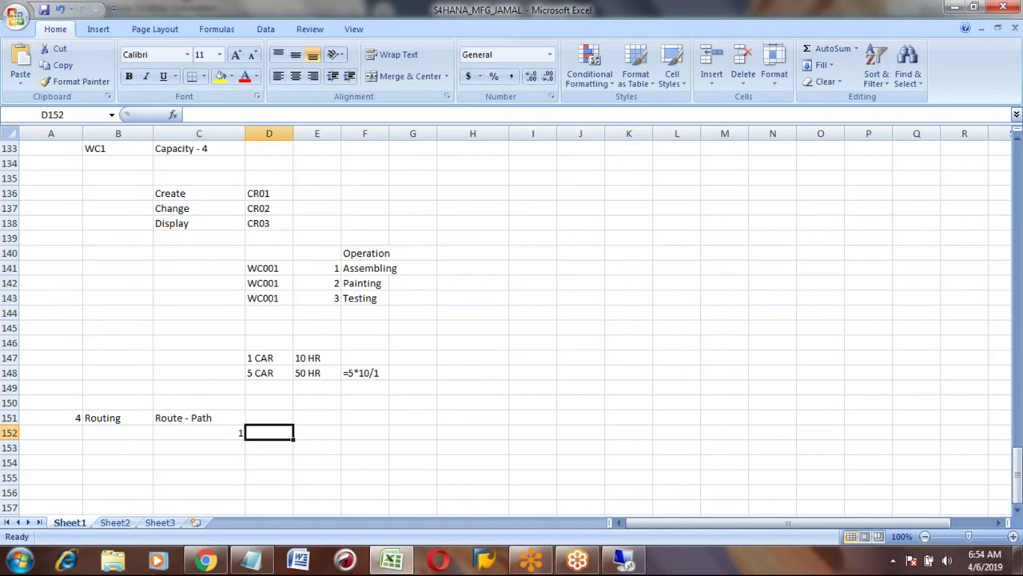
{"action": "type", "text": "Fixing Engine"}
{"action": "key", "text": "Return"}
{"action": "left_click", "coordinate": [199, 447]}
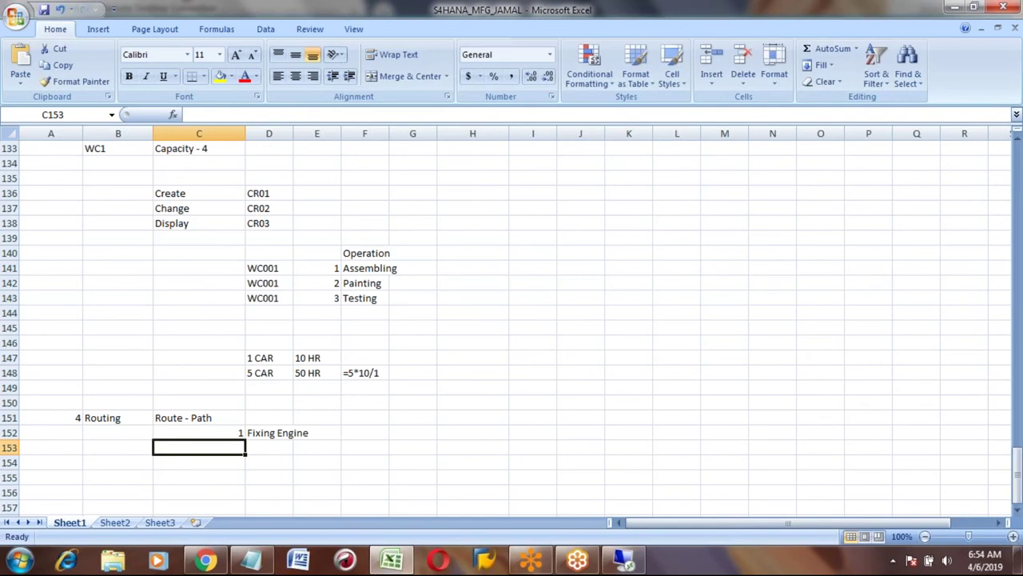
{"action": "type", "text": "2"}
{"action": "key", "text": "Tab"}
{"action": "type", "text": "Fixing Tyres"}
{"action": "key", "text": "Return"}
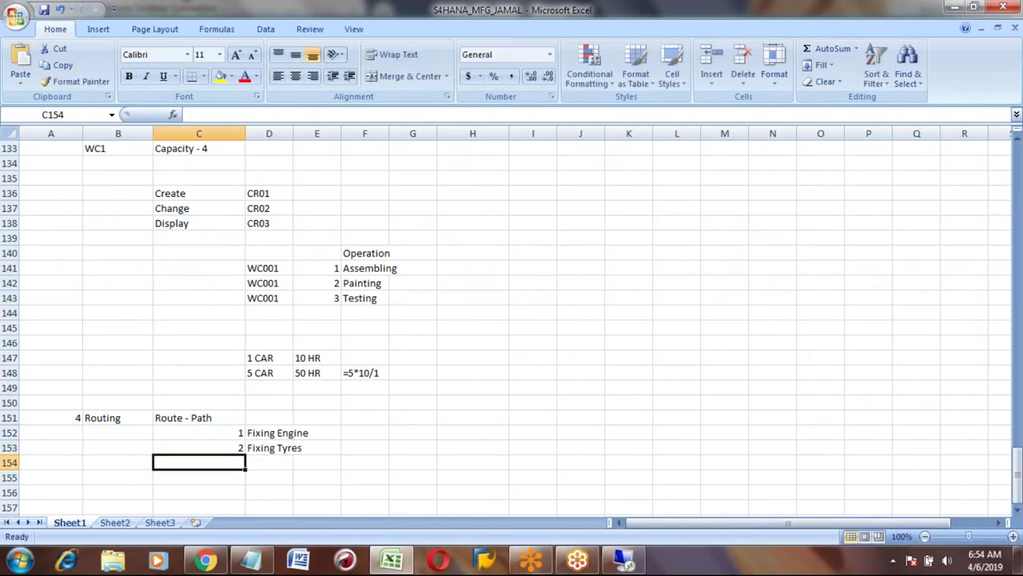
Add step 3 Fixing Electronic devices below Fixing Tyres.
{"action": "type", "text": "3"}
{"action": "key", "text": "Tab"}
{"action": "type", "text": "Fixing"}
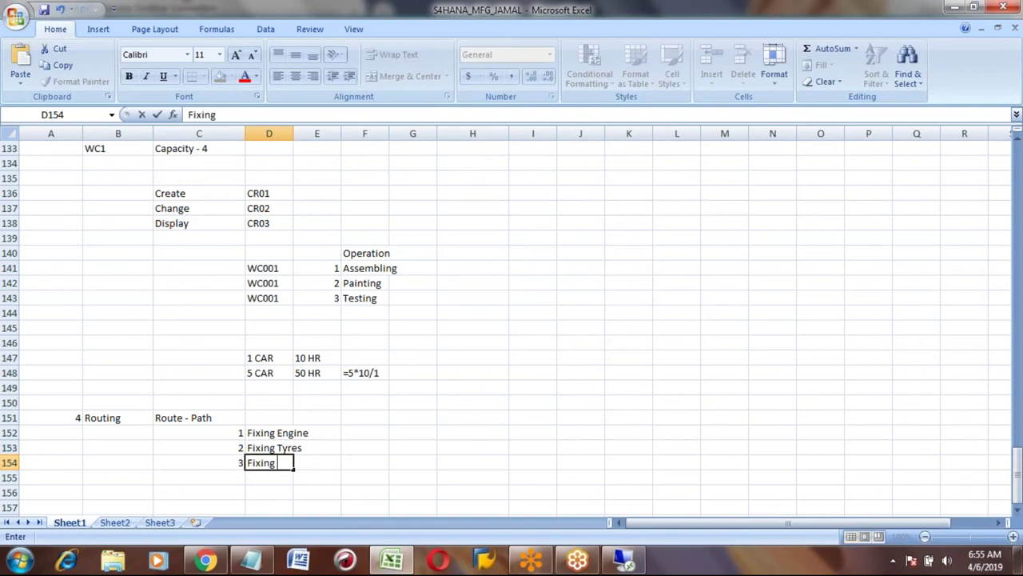
{"action": "type", "text": " Electronic"}
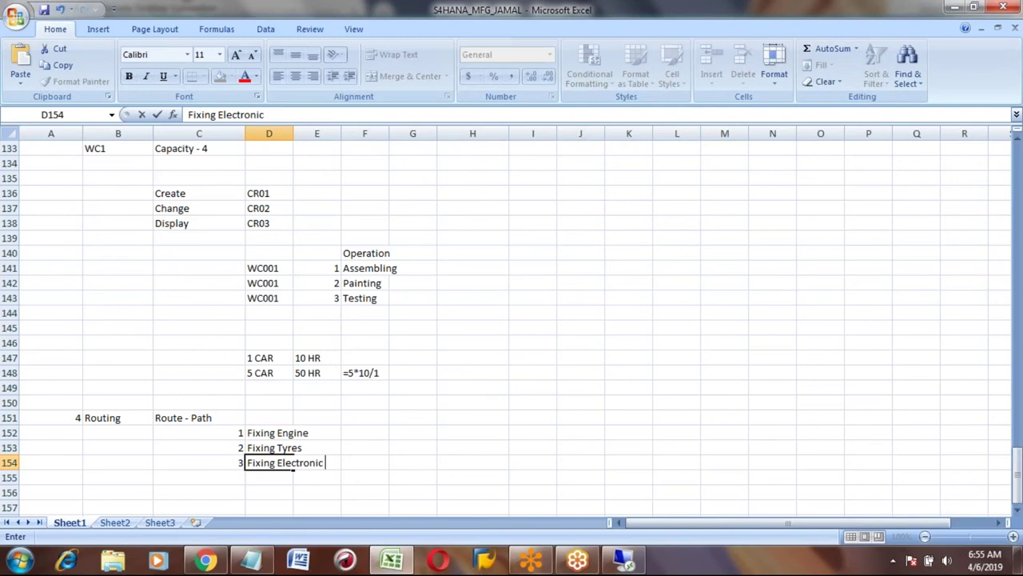
{"action": "type", "text": " decvices"}
{"action": "key", "text": "ctrl+Return"}
{"action": "key", "text": "Up"}
{"action": "key", "text": "Up"}
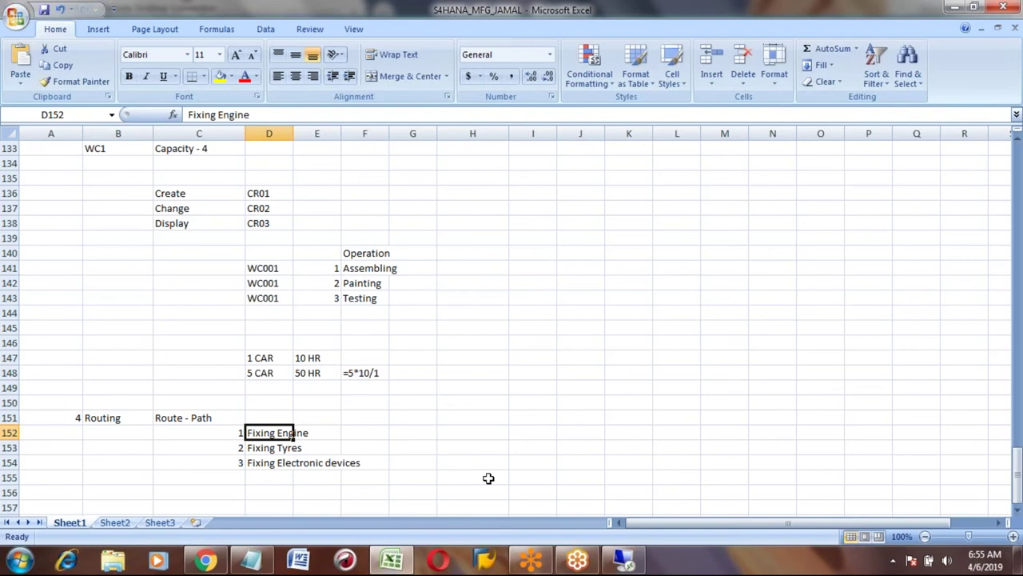
{"action": "key", "text": "Down"}
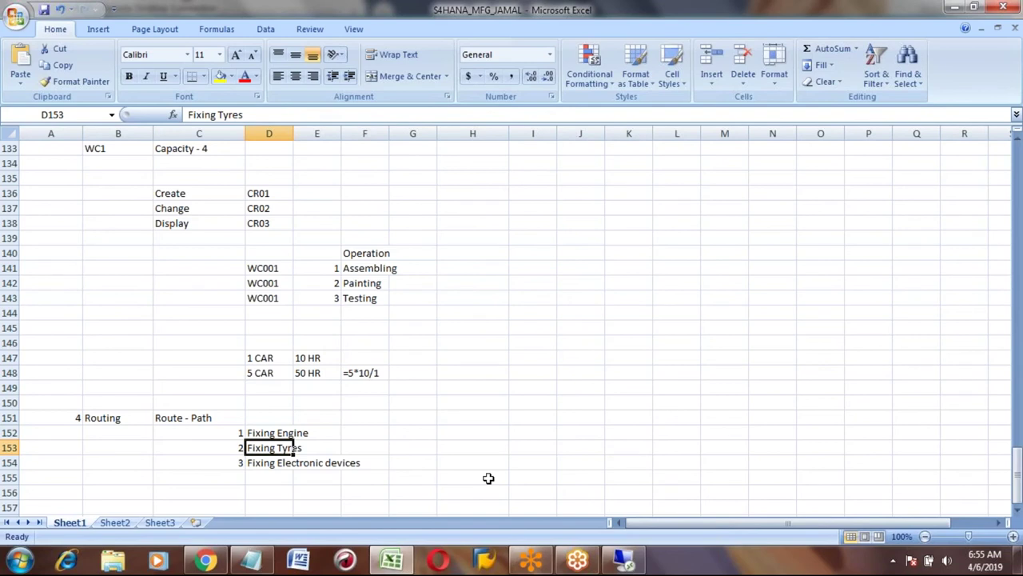
{"action": "key", "text": "Up"}
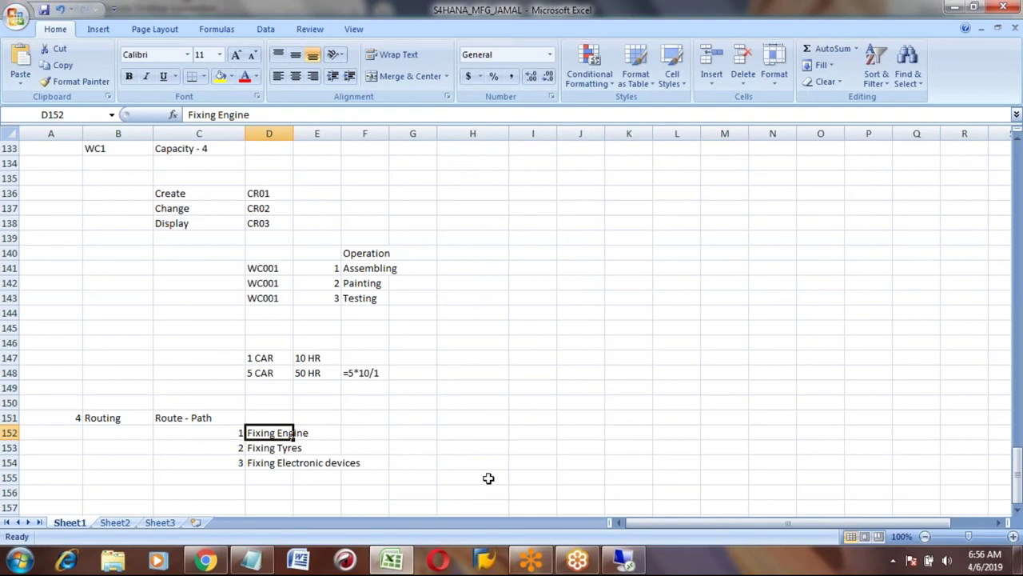
{"action": "key", "text": "Up"}
{"action": "key", "text": "Down"}
{"action": "key", "text": "Down"}
{"action": "key", "text": "Down"}
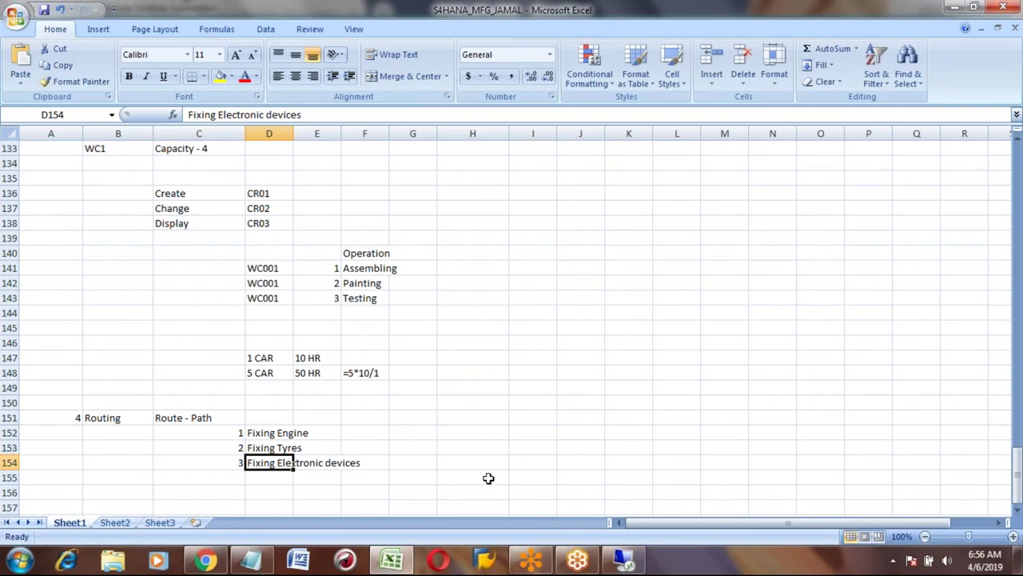
{"action": "key", "text": "Down"}
{"action": "key", "text": "Left"}
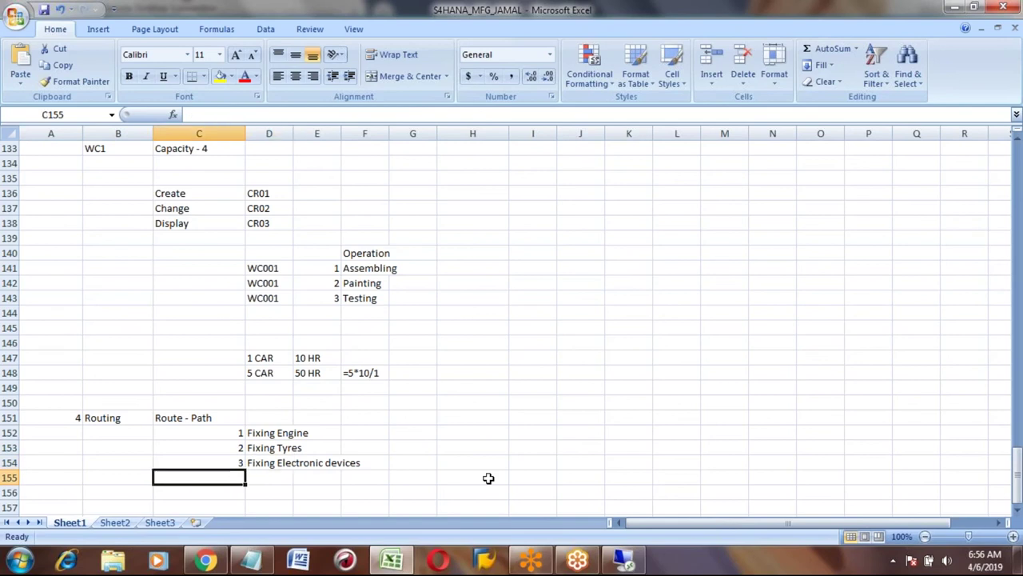
{"action": "type", "text": "4"}
{"action": "key", "text": "Tab"}
{"action": "type", "text": "P"}
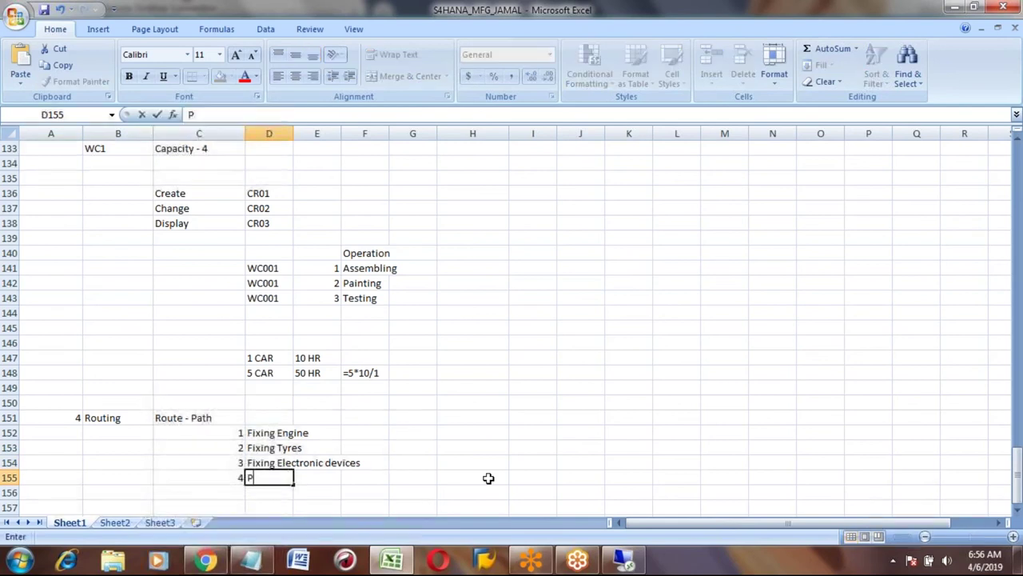
{"action": "type", "text": "aining"}
{"action": "key", "text": "Return"}
{"action": "key", "text": "Up"}
{"action": "key", "text": "Up"}
{"action": "key", "text": "Up"}
{"action": "key", "text": "Up"}
{"action": "key", "text": "shift+Down"}
{"action": "key", "text": "shift+Down"}
{"action": "key", "text": "shift+Down"}
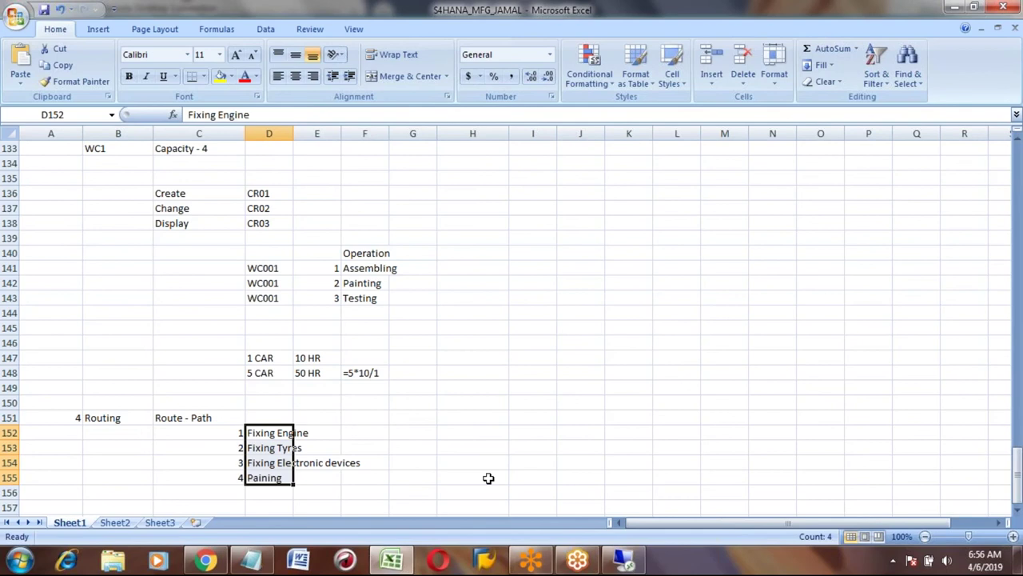
{"action": "key", "text": "Right"}
{"action": "key", "text": "Right"}
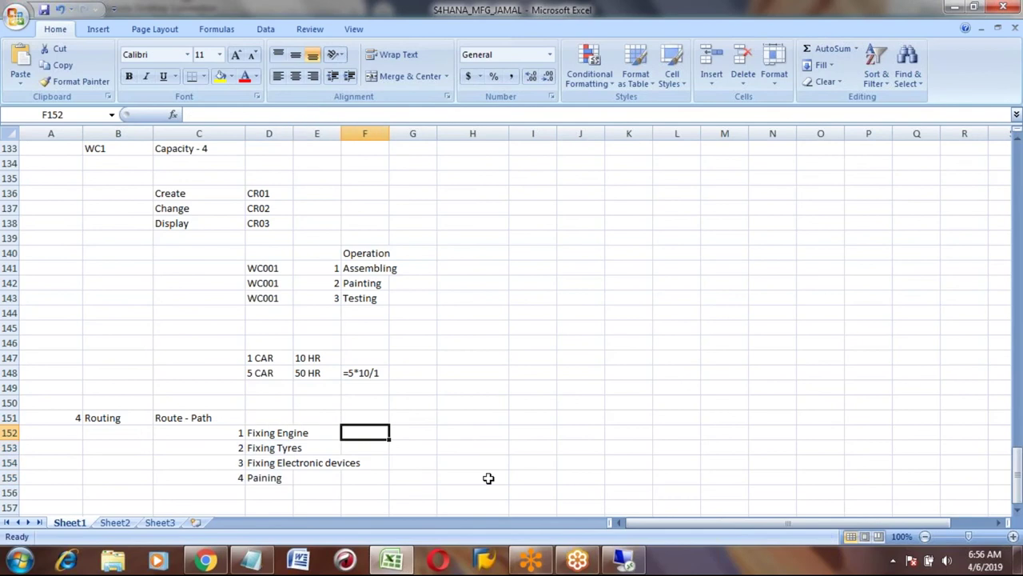
{"action": "key", "text": "Left"}
{"action": "key", "text": "Left"}
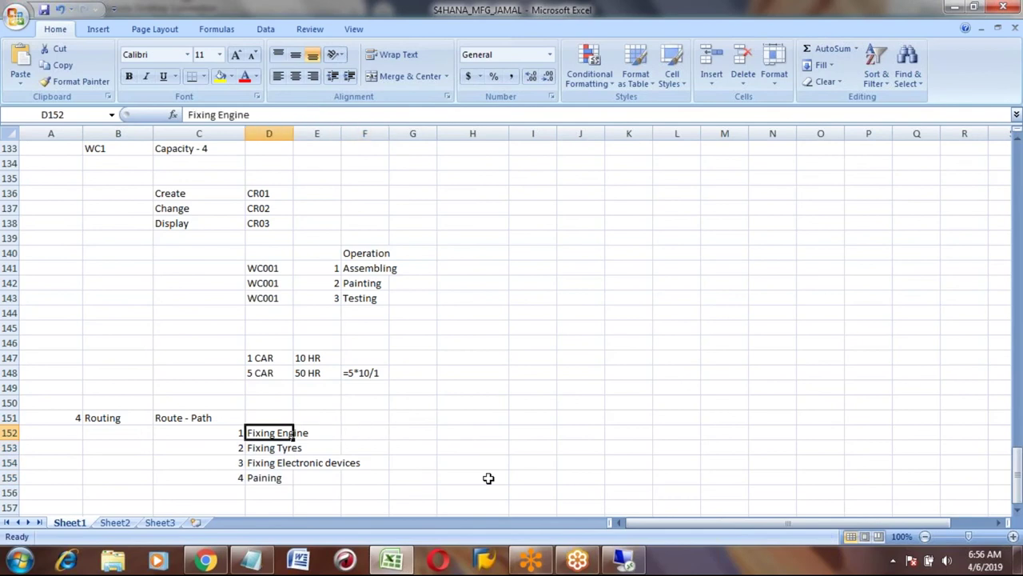
{"action": "key", "text": "Right"}
{"action": "key", "text": "Right"}
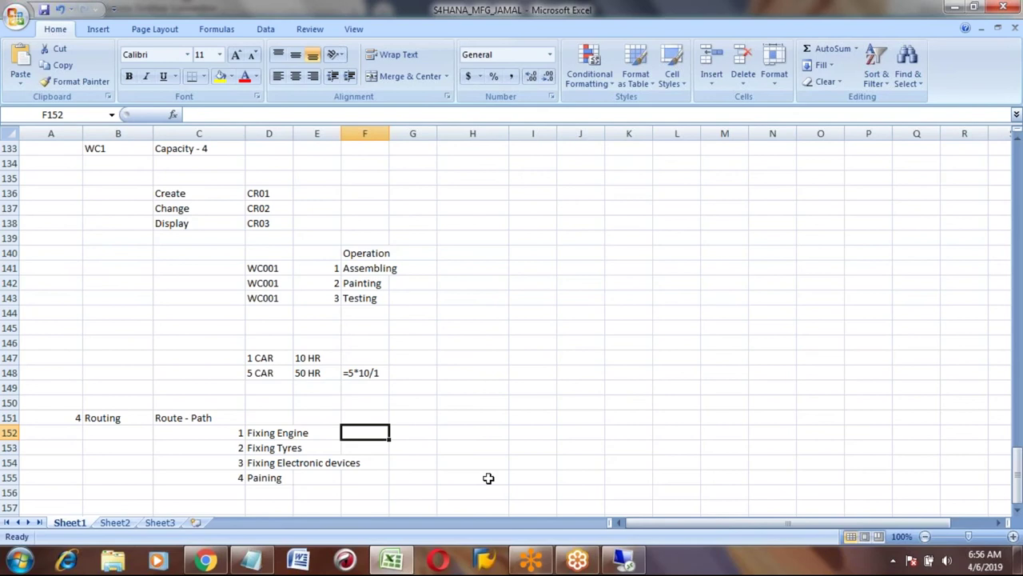
{"action": "key", "text": "Up"}
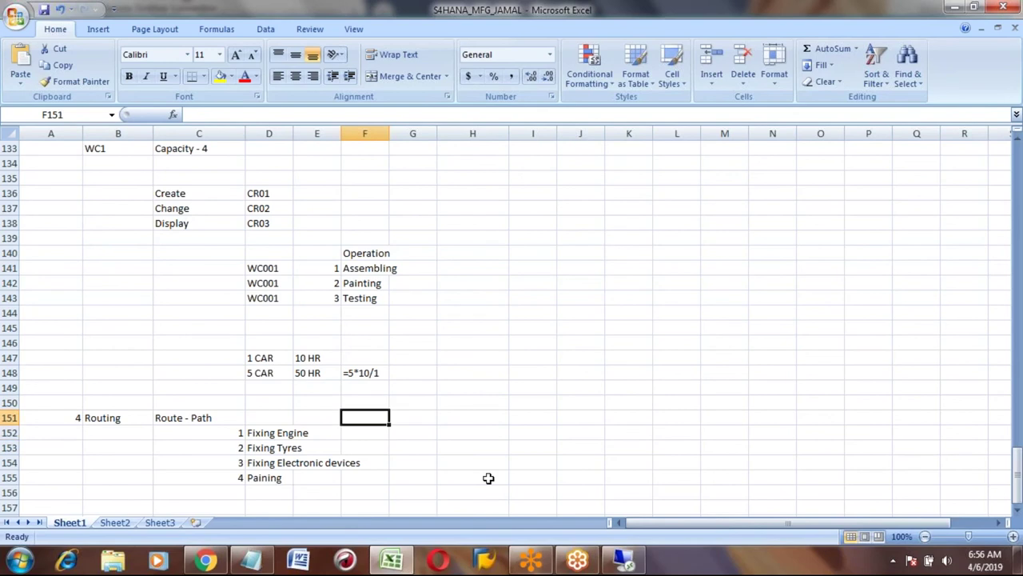
Add the column headers Machine in F151 and Labour in G151.
{"action": "type", "text": "Machine"}
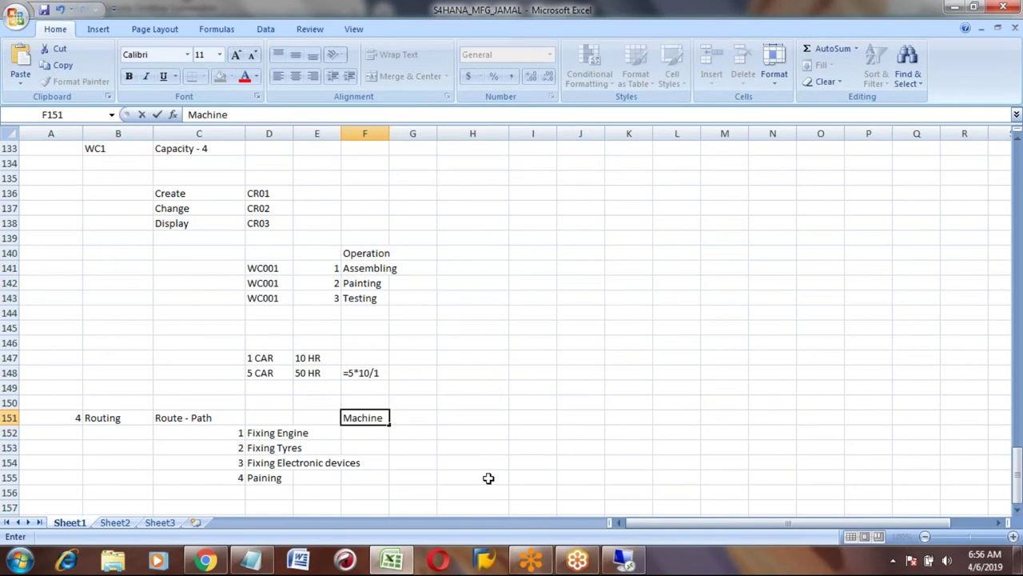
{"action": "key", "text": "Tab"}
{"action": "type", "text": "La"}
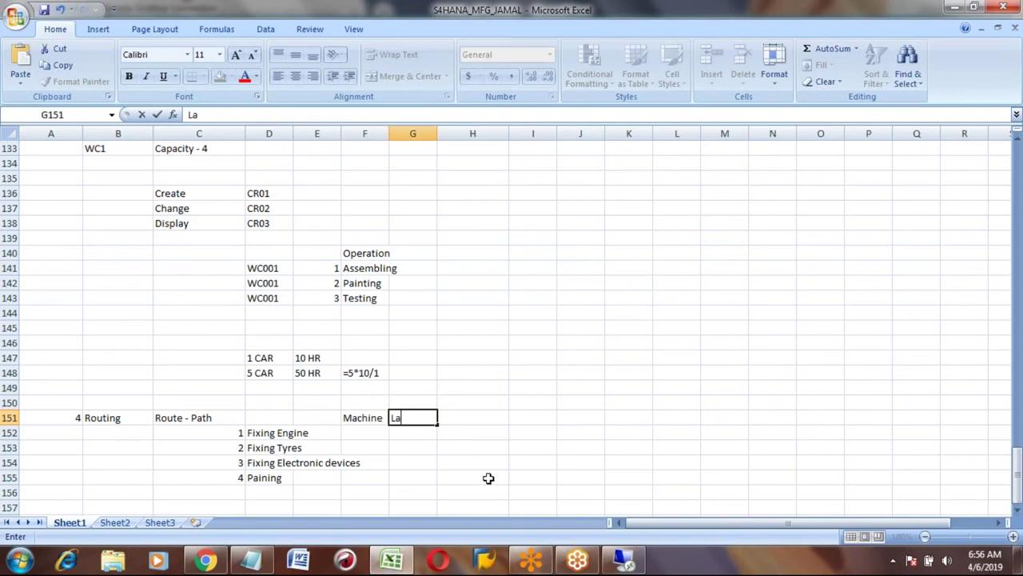
{"action": "type", "text": "b"}
{"action": "key", "text": "BackSpace"}
{"action": "type", "text": "bour"}
{"action": "key", "text": "Return"}
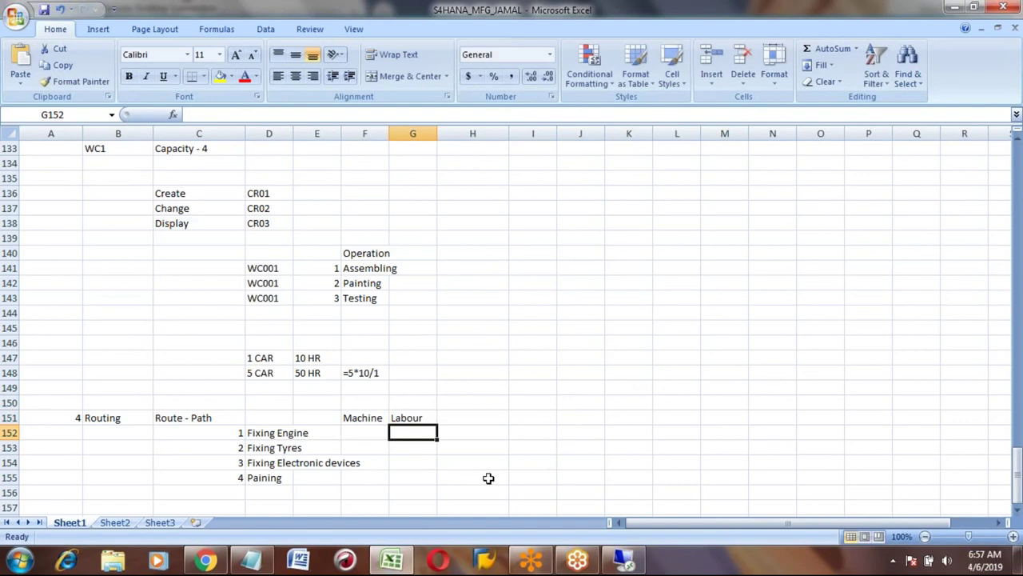
Give Fixing Engine 1 machine hour, 2 labour hours and unit HR.
{"action": "key", "text": "Left"}
{"action": "key", "text": "Left"}
{"action": "key", "text": "Left"}
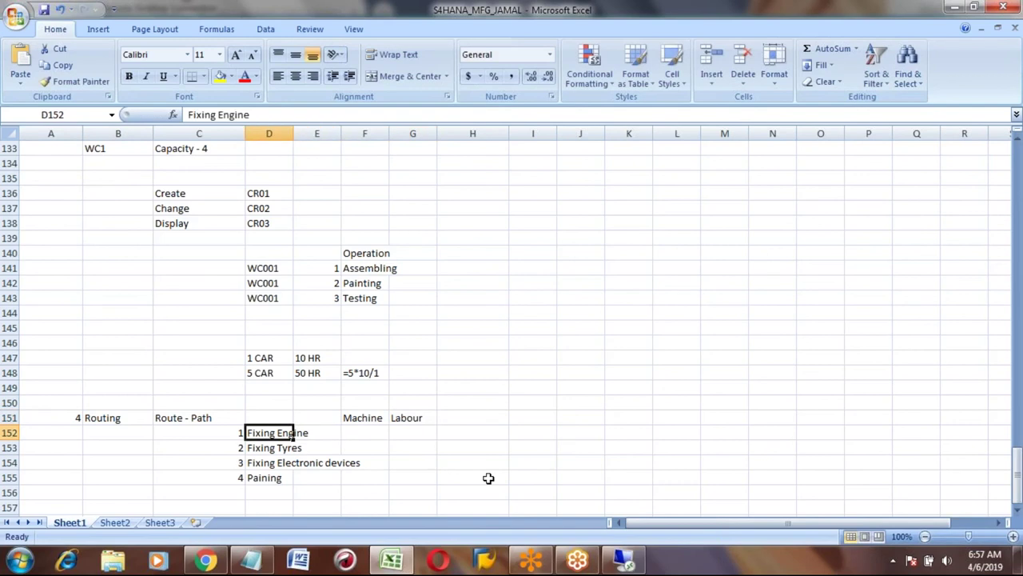
{"action": "key", "text": "Right"}
{"action": "key", "text": "Right"}
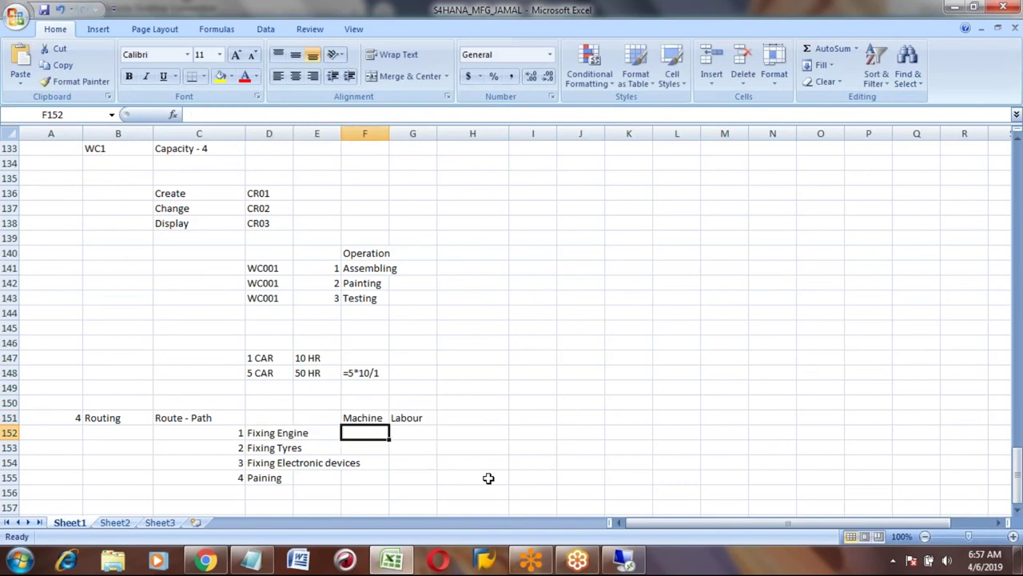
{"action": "type", "text": "1"}
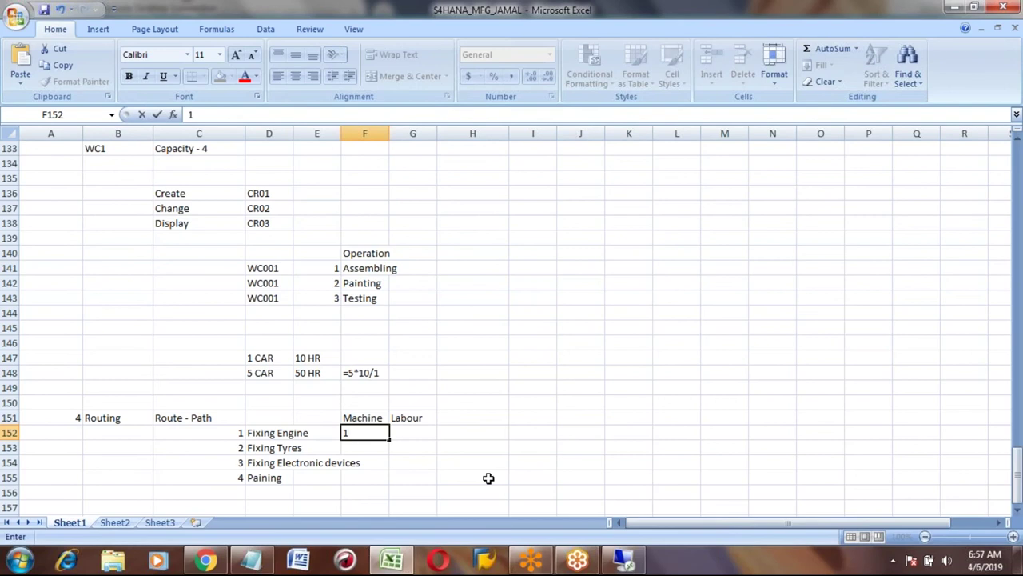
{"action": "key", "text": "Right"}
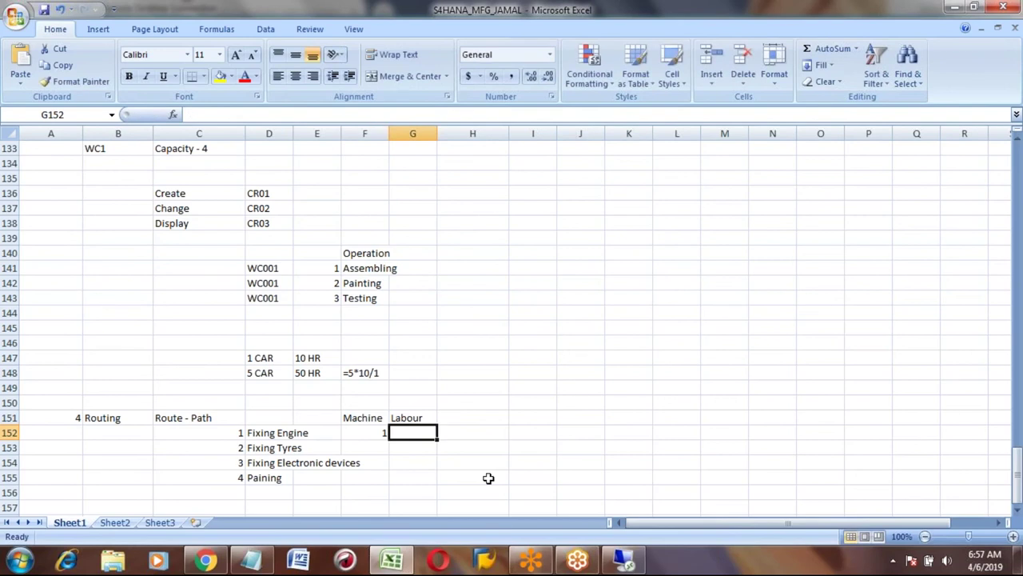
{"action": "type", "text": "2"}
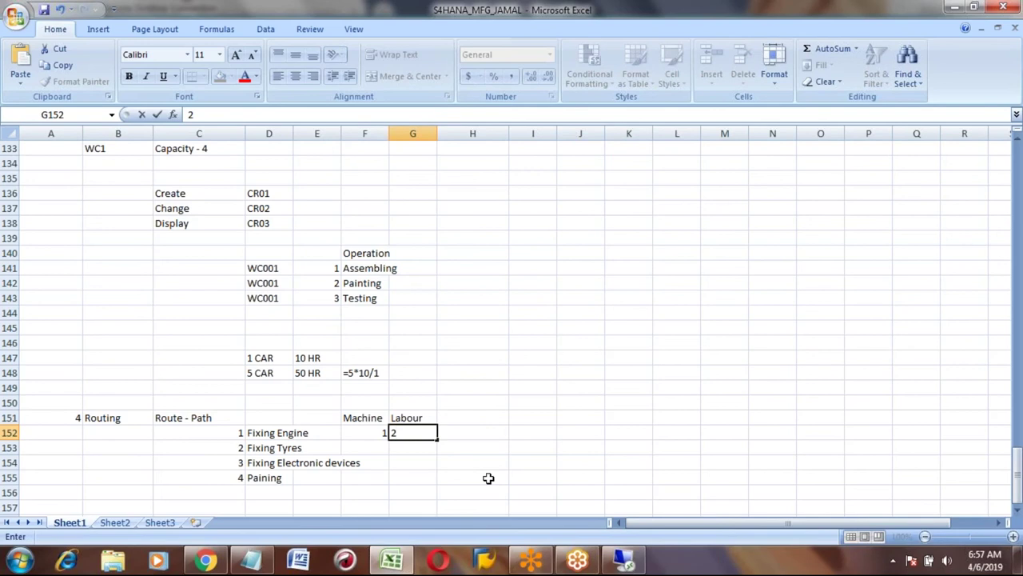
{"action": "key", "text": "Return"}
{"action": "key", "text": "Up"}
{"action": "key", "text": "Right"}
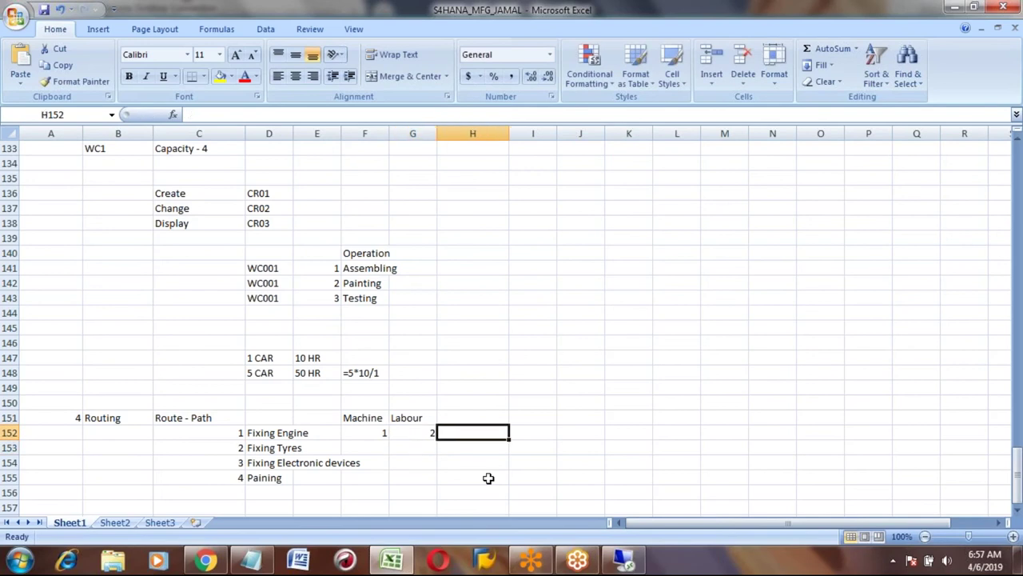
{"action": "type", "text": "HR"}
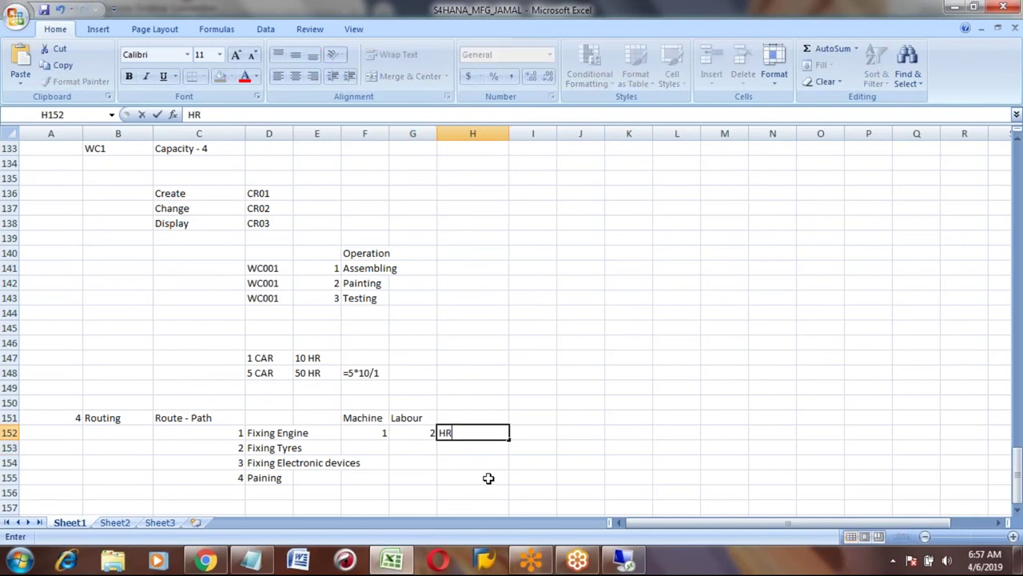
{"action": "key", "text": "Return"}
Give Fixing Tyres 1 machine hour, 1 labour hour and unit HR.
{"action": "key", "text": "Left"}
{"action": "key", "text": "Left"}
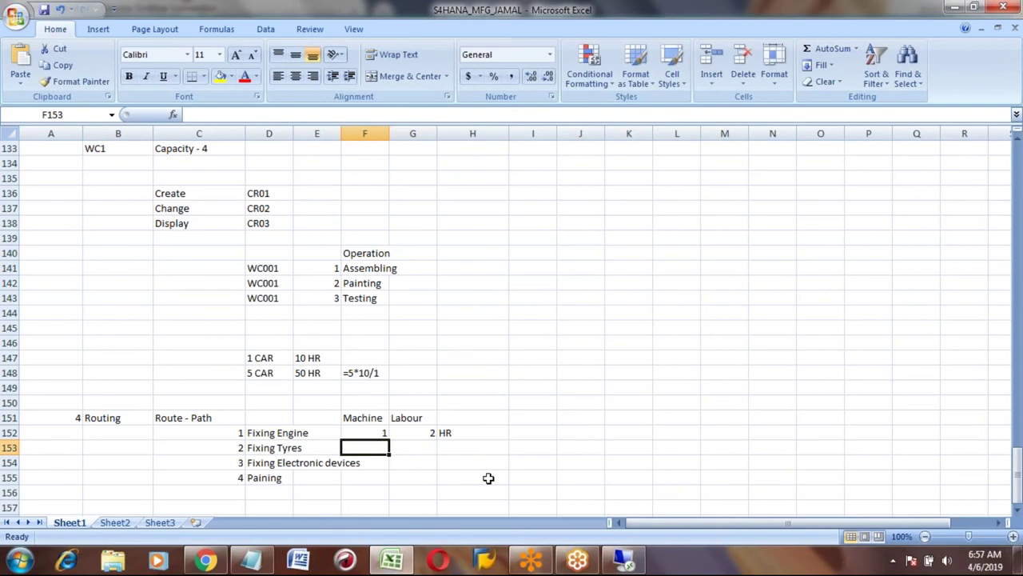
{"action": "type", "text": "1"}
{"action": "key", "text": "Tab"}
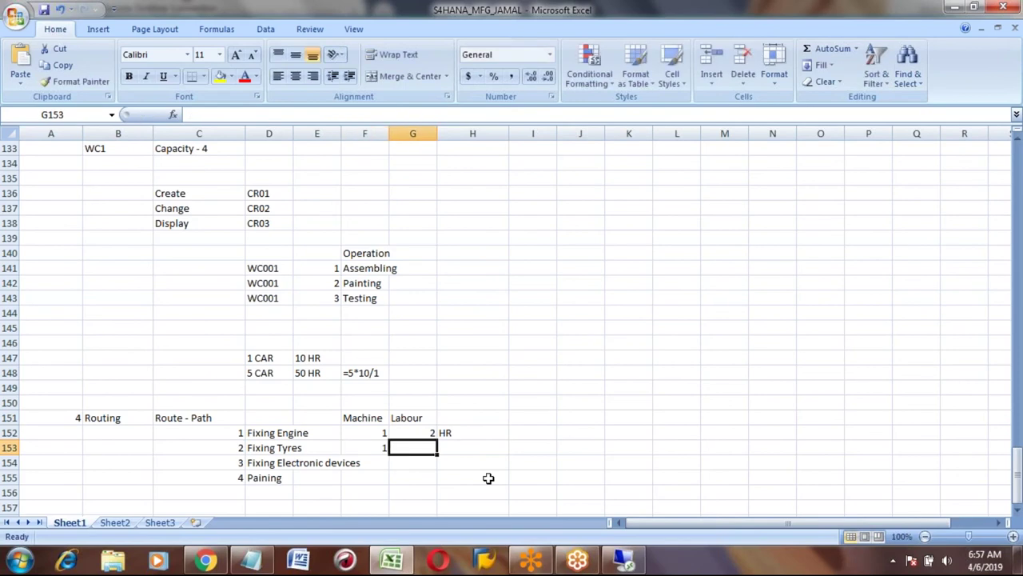
{"action": "type", "text": "1"}
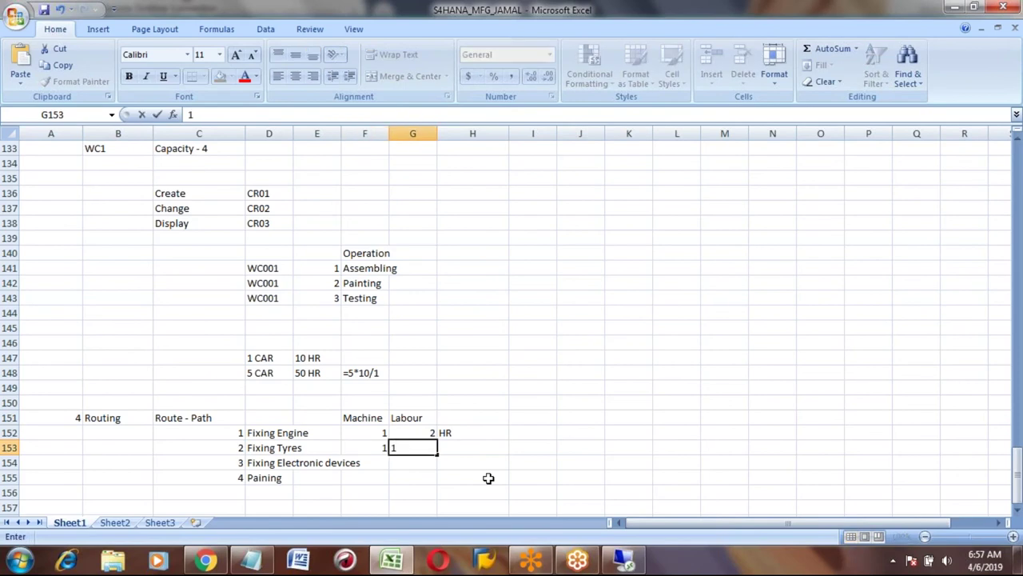
{"action": "key", "text": "Tab"}
{"action": "type", "text": "hR"}
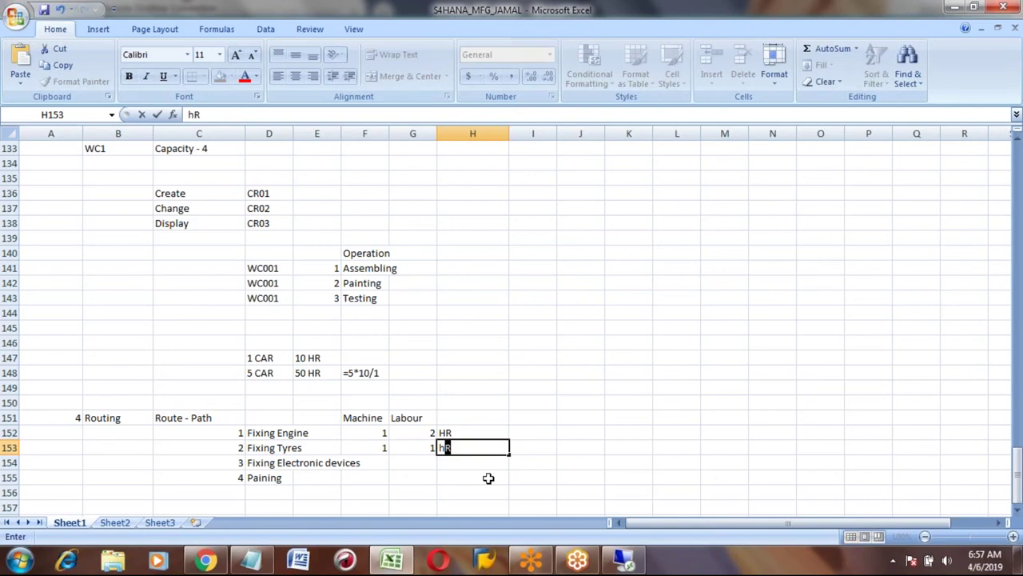
{"action": "key", "text": "Return"}
Enter 2 machine hours, 1 labour hour and HR for Fixing Electronic devices.
{"action": "key", "text": "Left"}
{"action": "key", "text": "Left"}
{"action": "key", "text": "Left"}
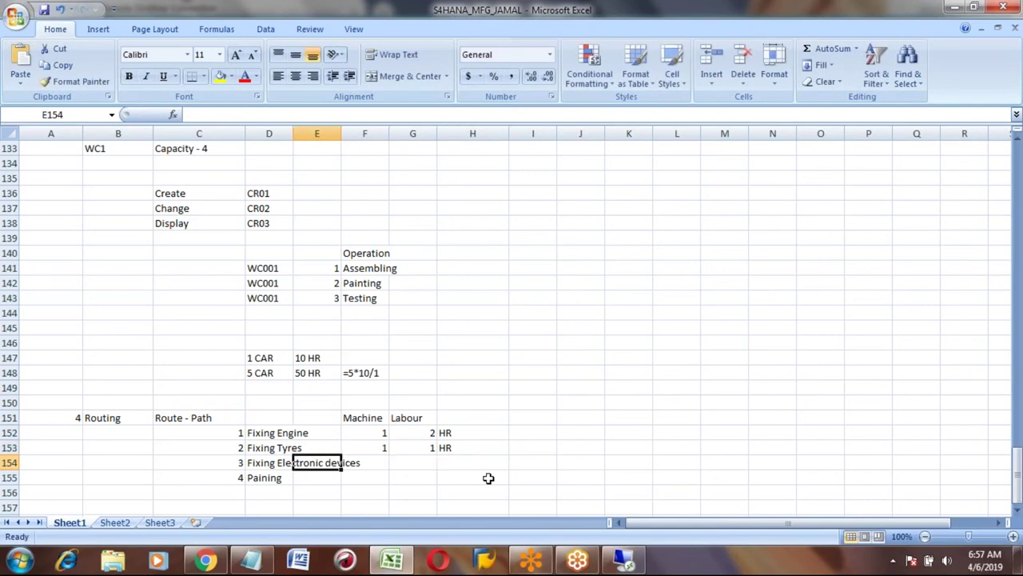
{"action": "key", "text": "Left"}
{"action": "key", "text": "Down"}
{"action": "key", "text": "Up"}
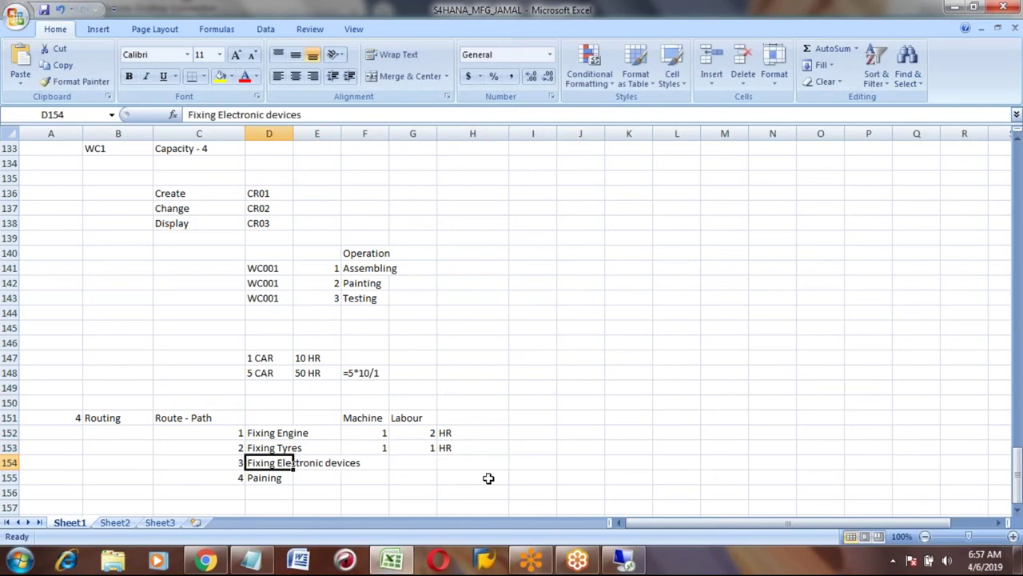
{"action": "key", "text": "Right"}
{"action": "key", "text": "Right"}
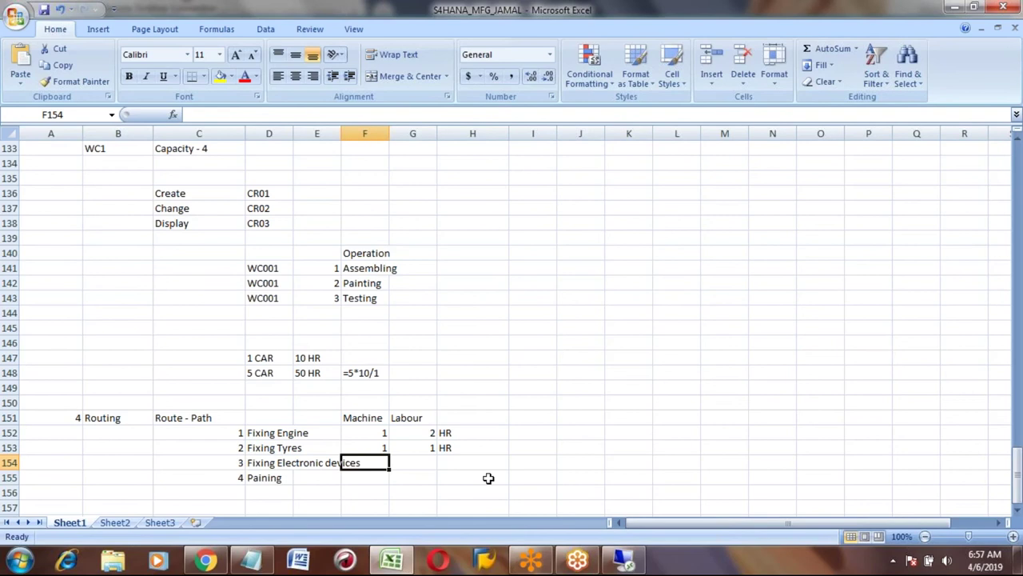
{"action": "type", "text": "2"}
{"action": "key", "text": "Right"}
{"action": "type", "text": "1"}
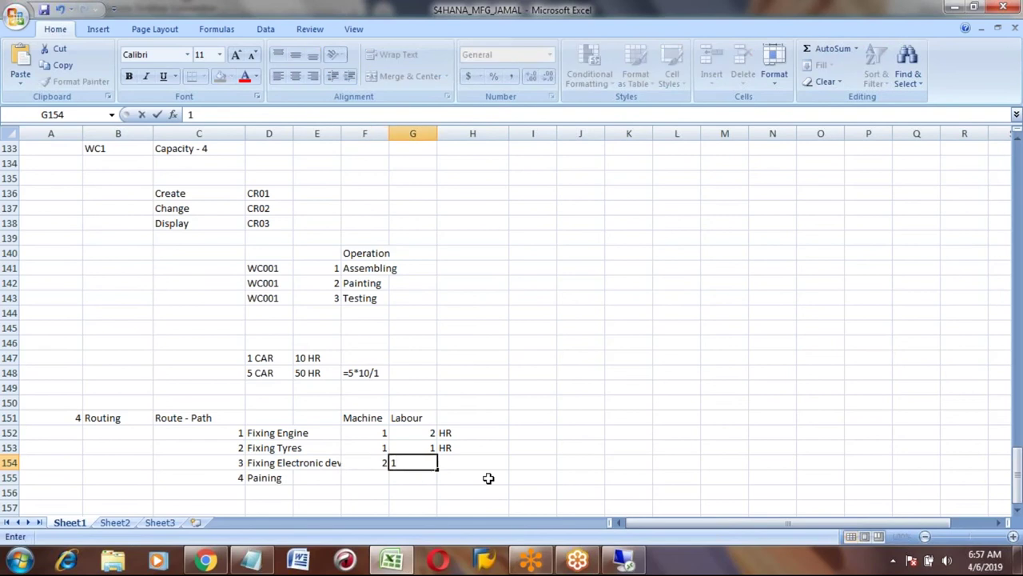
{"action": "key", "text": "Right"}
{"action": "type", "text": "HR"}
{"action": "key", "text": "Return"}
Give Paining 3 machine and 3 labour hours with hr, and correct Electronic devices' labour to 2.
{"action": "key", "text": "Left"}
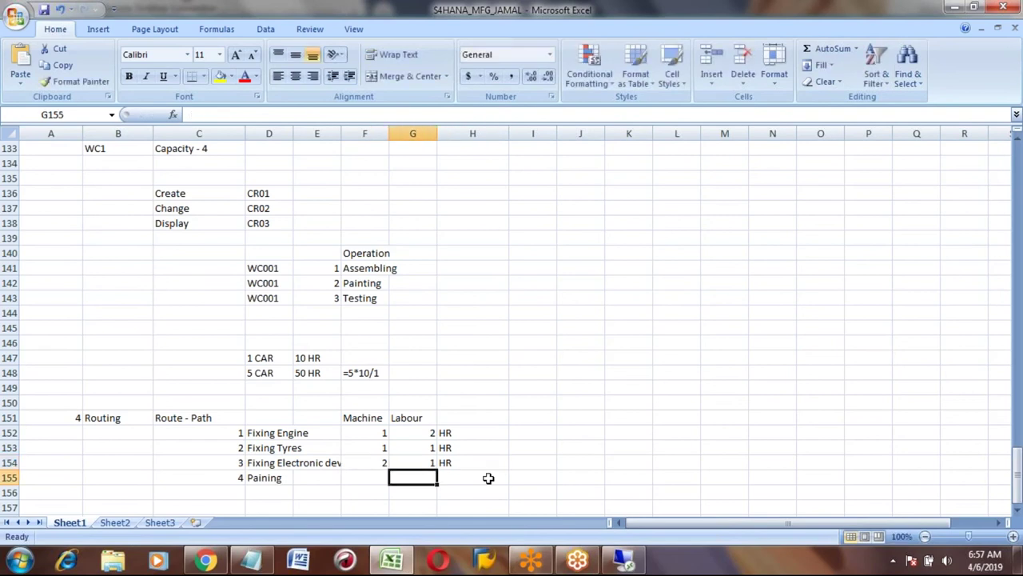
{"action": "key", "text": "Left"}
{"action": "type", "text": "3"}
{"action": "key", "text": "Right"}
{"action": "type", "text": "1"}
{"action": "key", "text": "Right"}
{"action": "type", "text": "hr"}
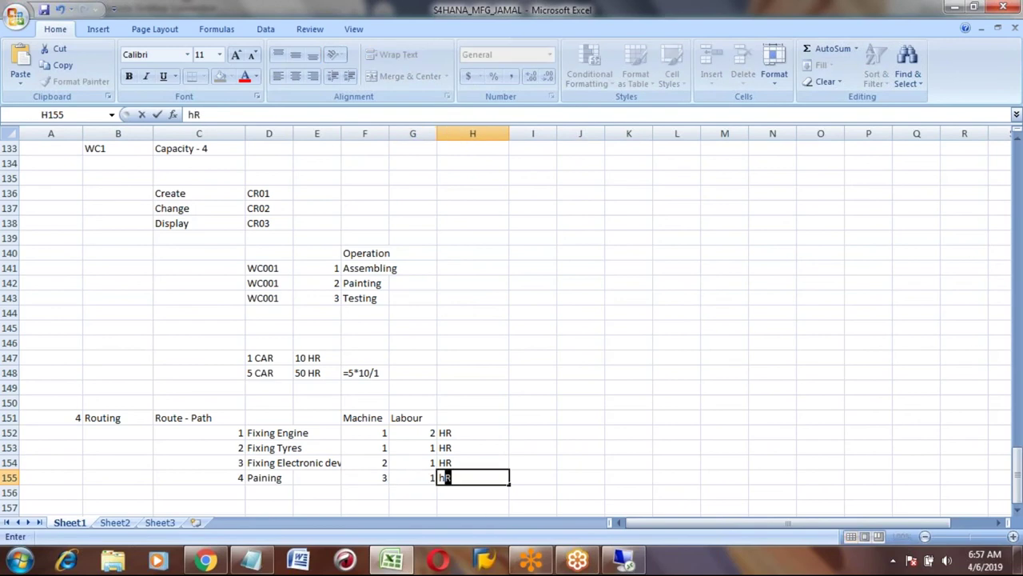
{"action": "key", "text": "BackSpace"}
{"action": "key", "text": "BackSpace"}
{"action": "type", "text": "hr"}
{"action": "key", "text": "Left"}
{"action": "type", "text": "3"}
{"action": "key", "text": "Up"}
{"action": "key", "text": "BackSpace"}
{"action": "type", "text": "2"}
{"action": "key", "text": "Return"}
{"action": "key", "text": "Return"}
{"action": "key", "text": "Return"}
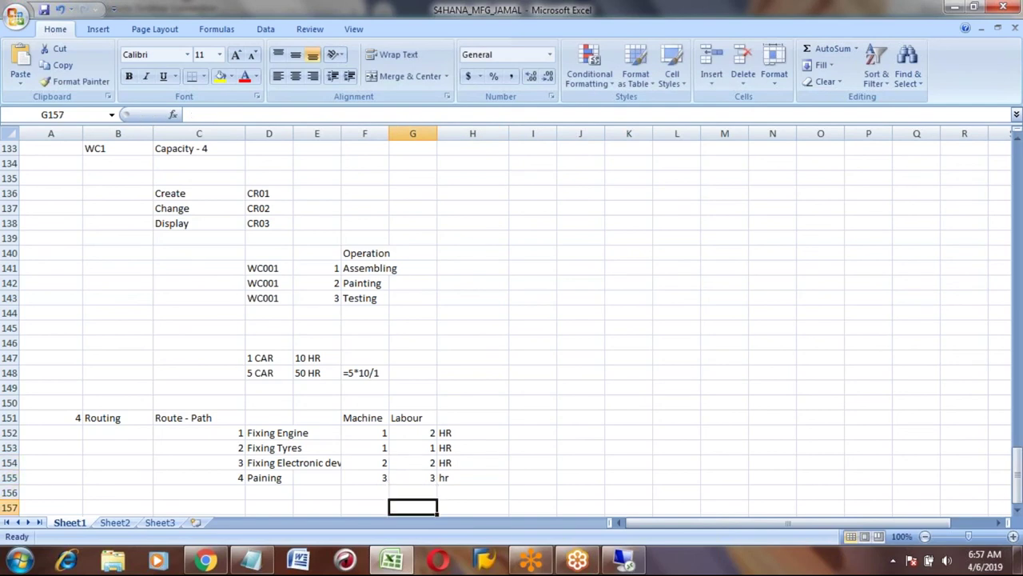
{"action": "left_click", "coordinate": [262, 432]}
{"action": "key", "text": "shift+Down"}
{"action": "key", "text": "shift+Down"}
{"action": "key", "text": "shift+Down"}
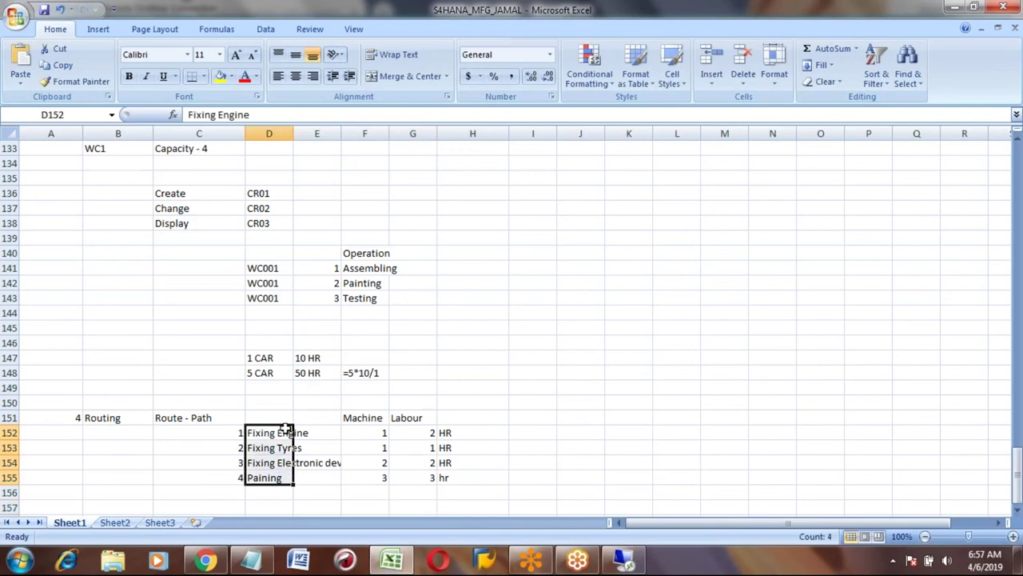
{"action": "left_click", "coordinate": [365, 421]}
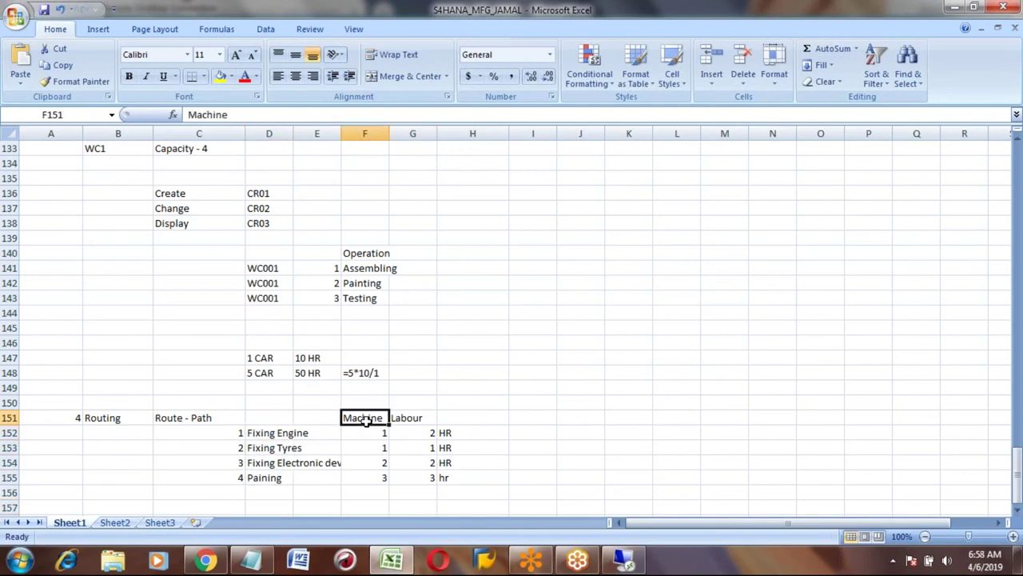
{"action": "key", "text": "shift+Down"}
{"action": "key", "text": "shift+Down"}
{"action": "key", "text": "shift+Down"}
{"action": "key", "text": "shift+Down"}
{"action": "key", "text": "Right"}
{"action": "key", "text": "shift+Down"}
{"action": "key", "text": "shift+Down"}
{"action": "key", "text": "shift+Down"}
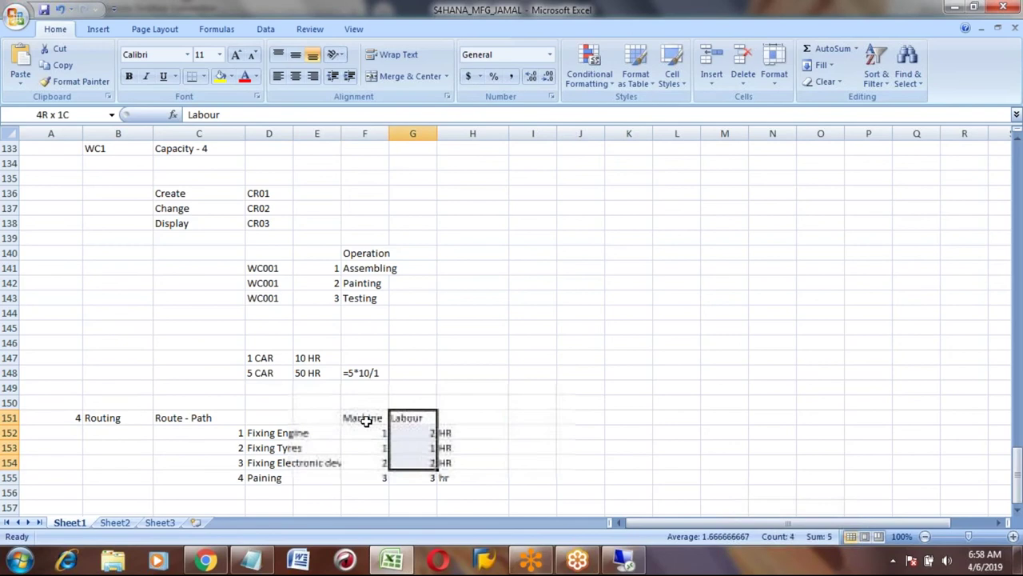
{"action": "key", "text": "shift+Down"}
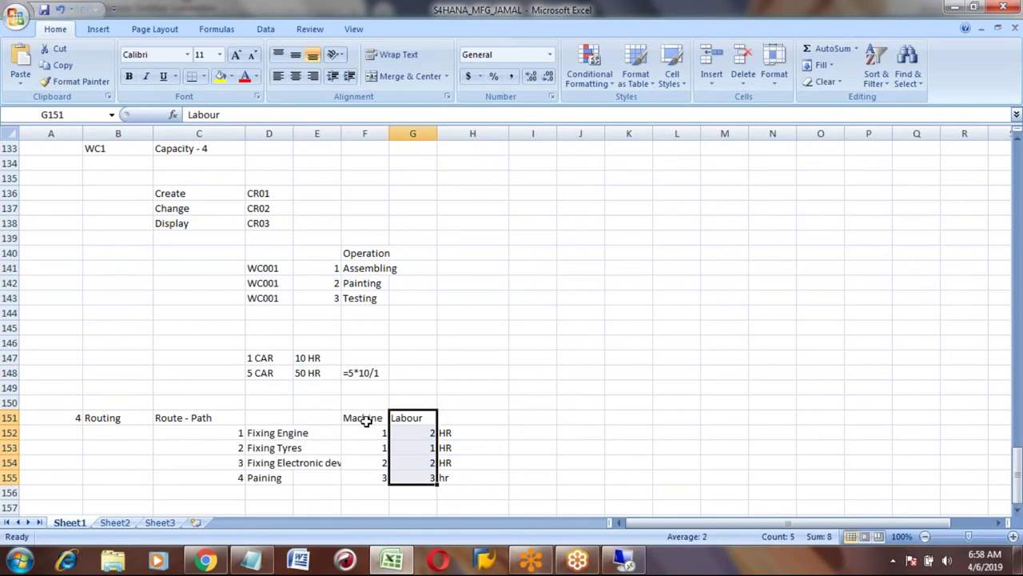
{"action": "key", "text": "Down"}
{"action": "key", "text": "Down"}
{"action": "key", "text": "Down"}
{"action": "key", "text": "Down"}
{"action": "key", "text": "Down"}
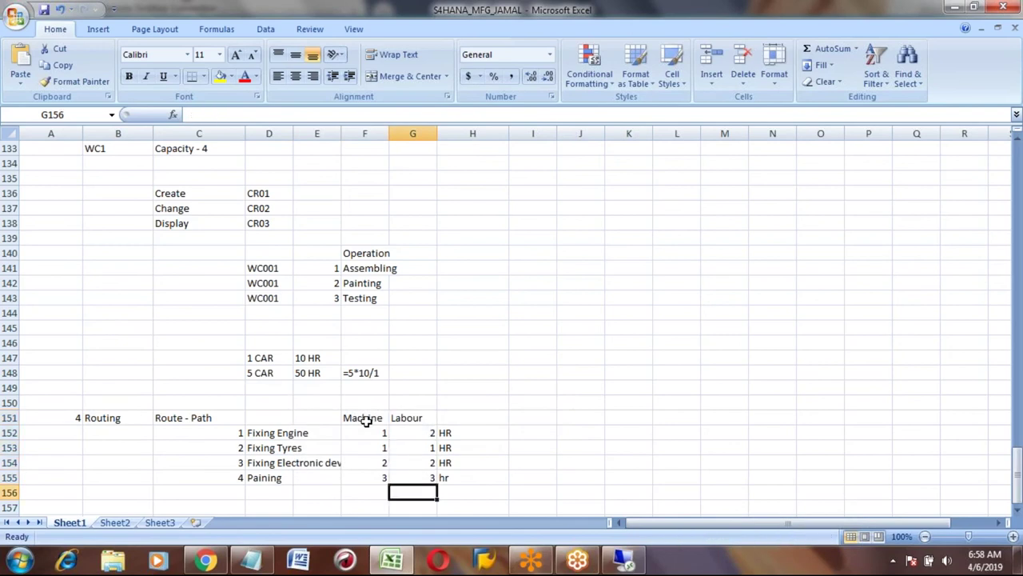
{"action": "key", "text": "Down"}
{"action": "key", "text": "Down"}
{"action": "key", "text": "Down"}
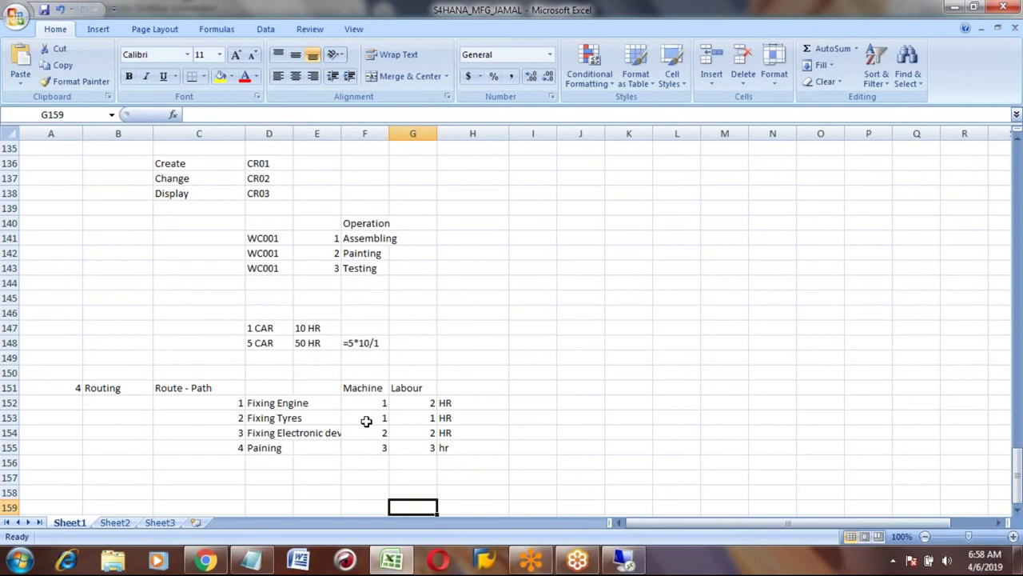
{"action": "left_click", "coordinate": [372, 402]}
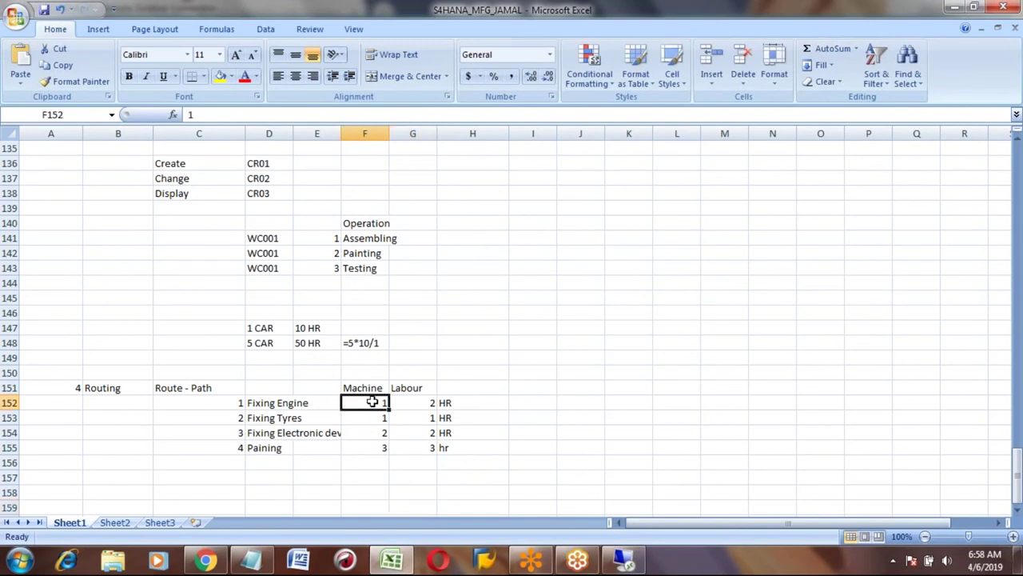
{"action": "left_click_drag", "start_coordinate": [372, 402], "coordinate": [373, 446]}
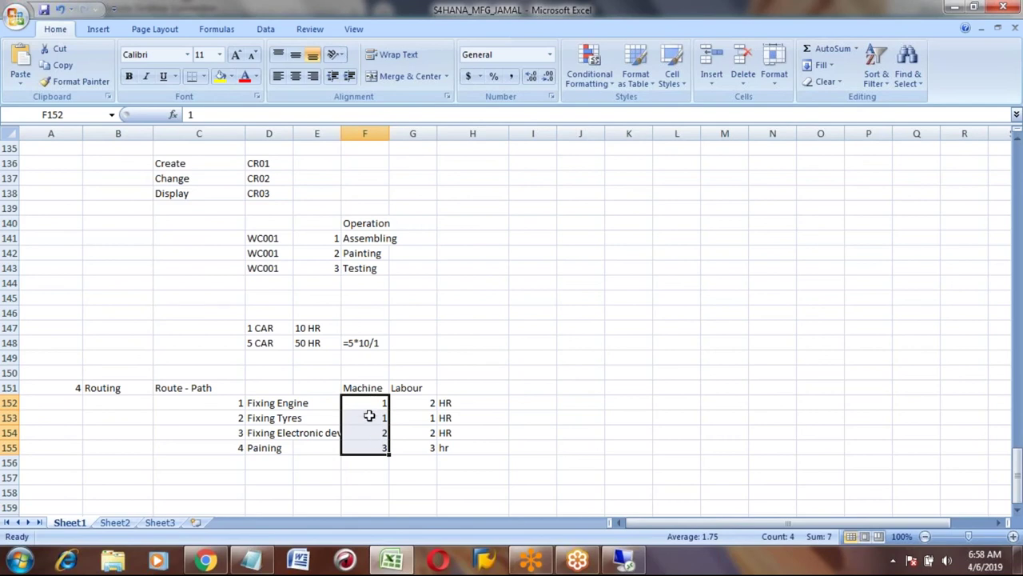
{"action": "left_click", "coordinate": [360, 479]}
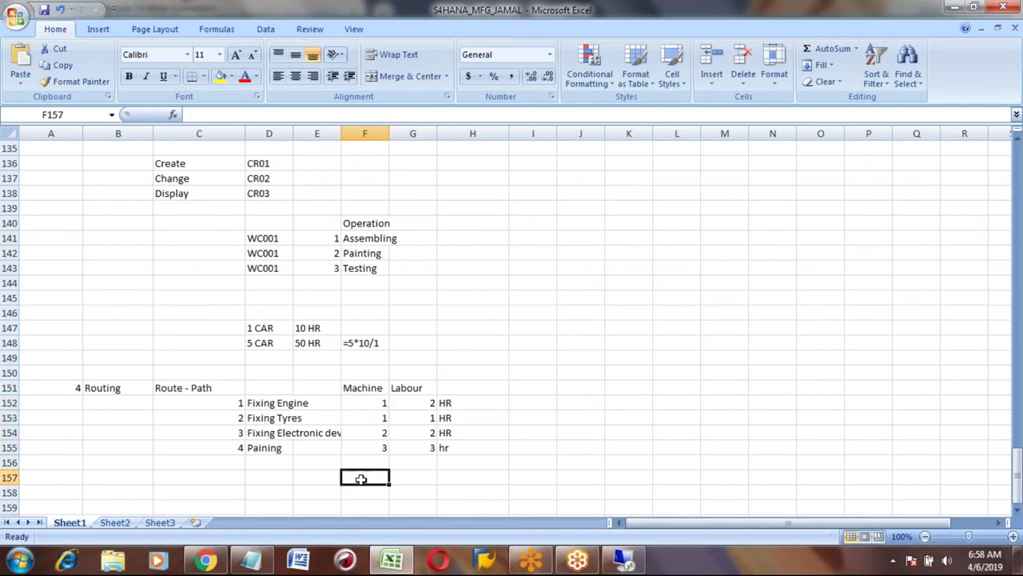
Note 1 car needing 7HR in row 157 below the routing table.
{"action": "type", "text": "7HR"}
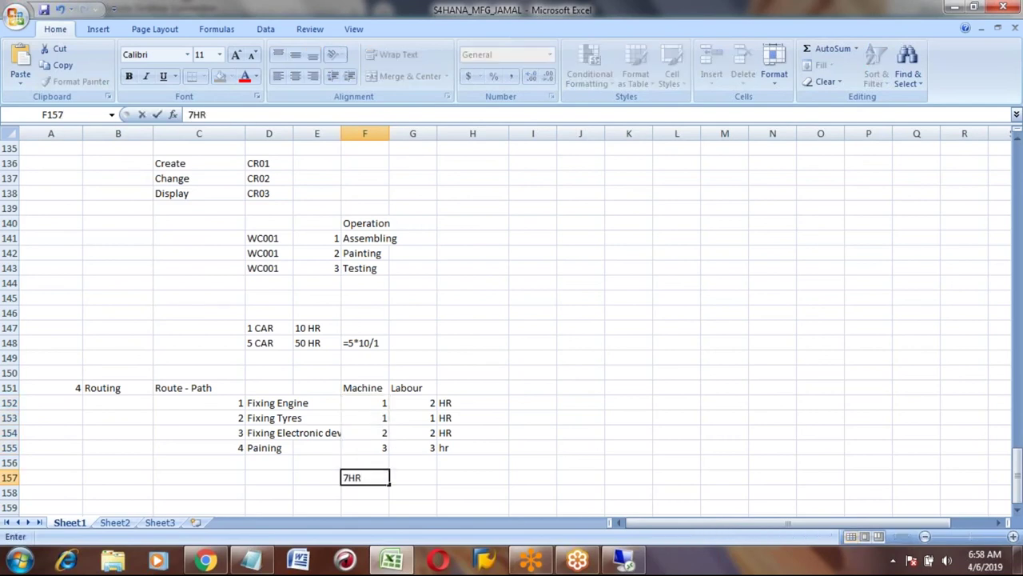
{"action": "key", "text": "ctrl+Return"}
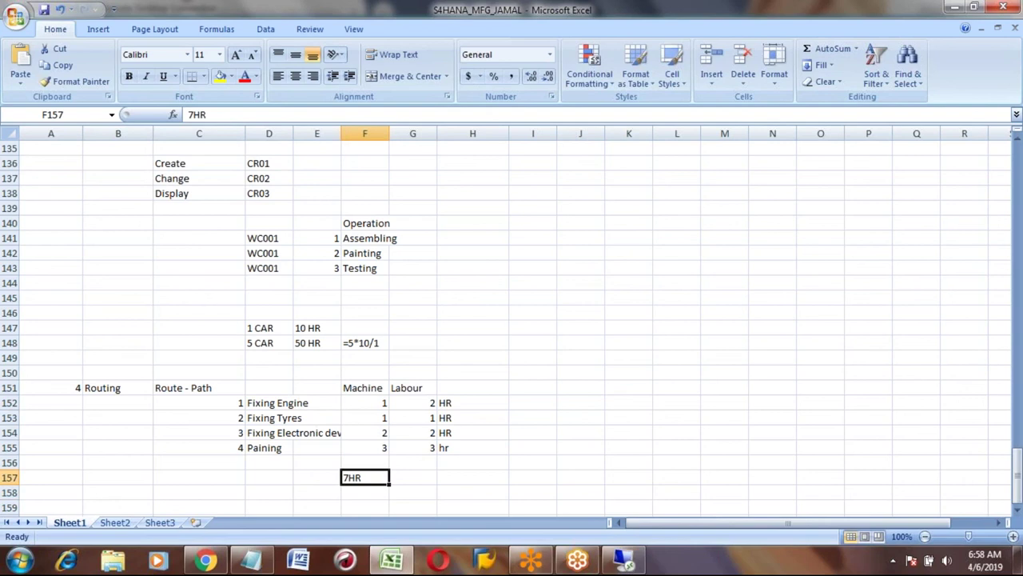
{"action": "key", "text": "Left"}
{"action": "key", "text": "Left"}
{"action": "type", "text": "1 c"}
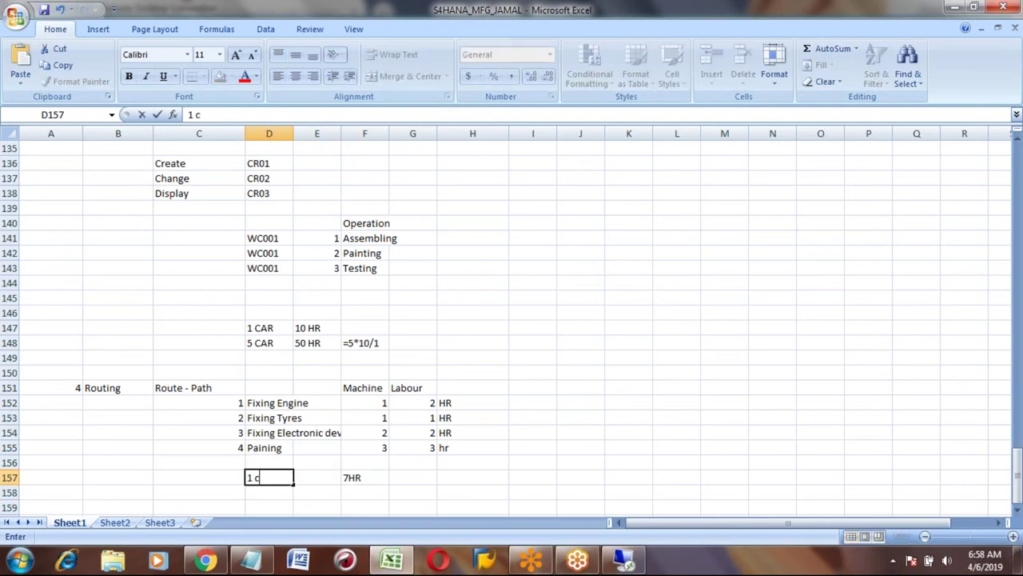
{"action": "type", "text": "ar"}
{"action": "key", "text": "Return"}
{"action": "key", "text": "Return"}
{"action": "key", "text": "Return"}
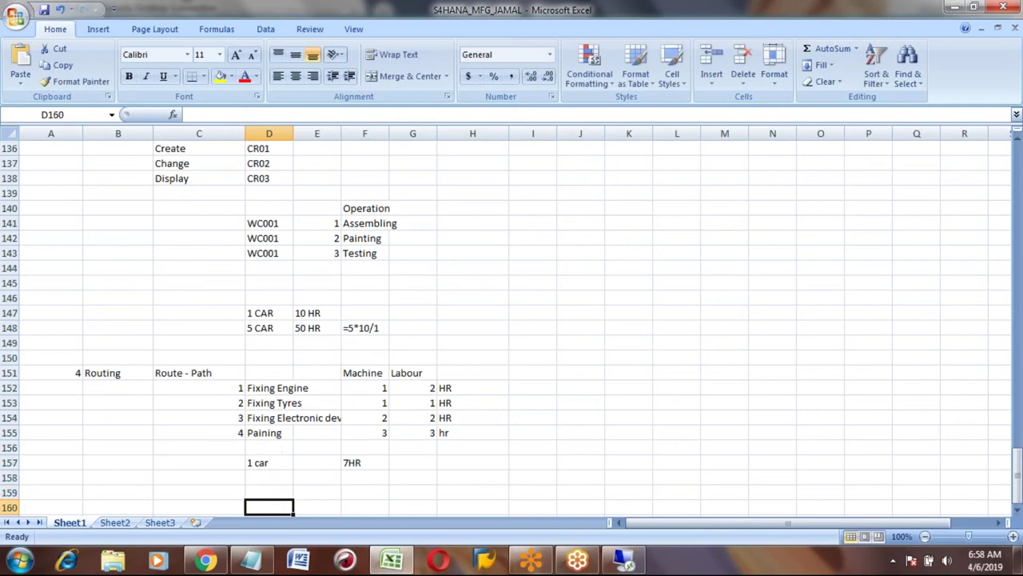
Add a 5 car row needing 35hr in row 158.
{"action": "left_click", "coordinate": [288, 462]}
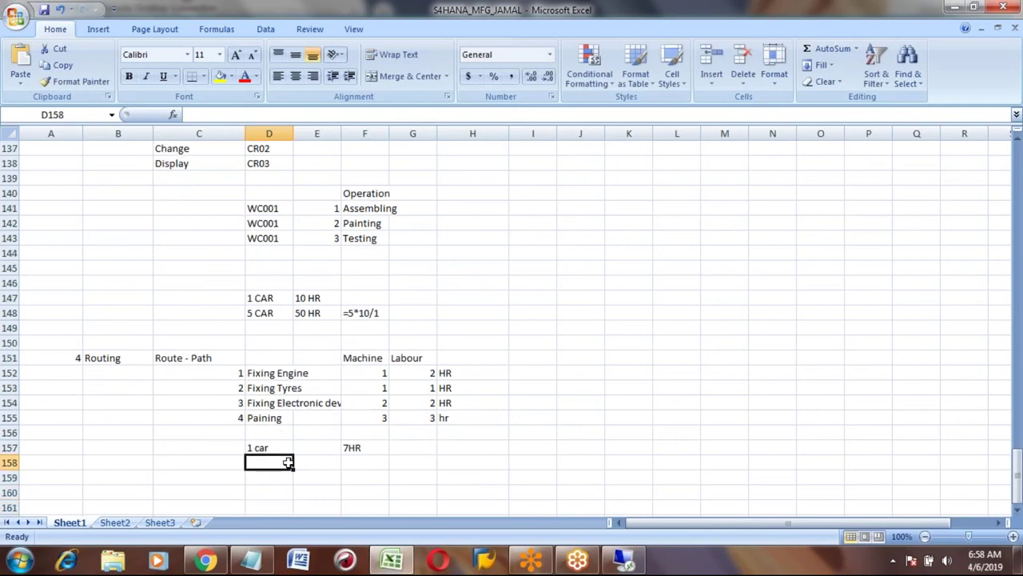
{"action": "type", "text": "5 car"}
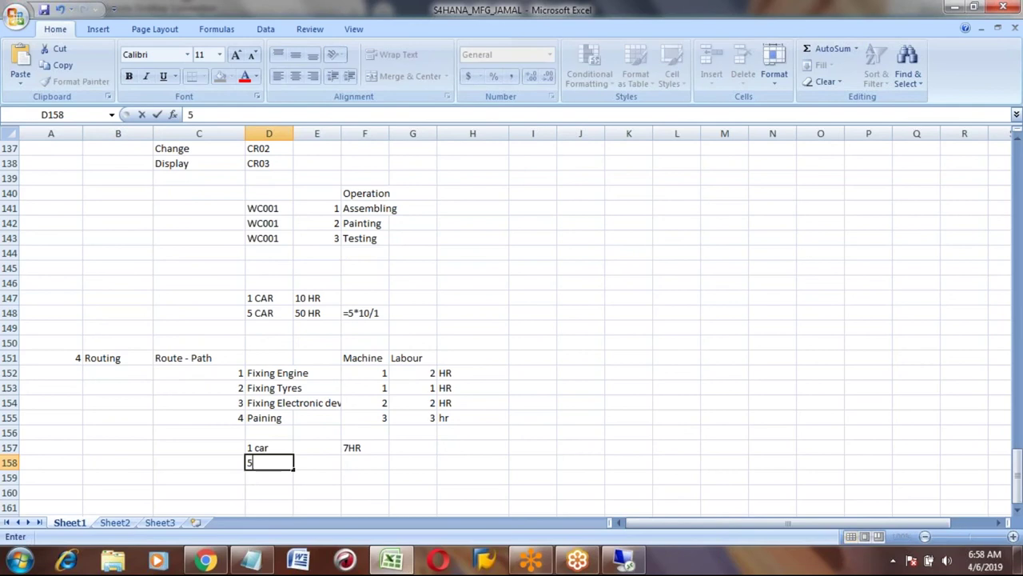
{"action": "key", "text": "Tab"}
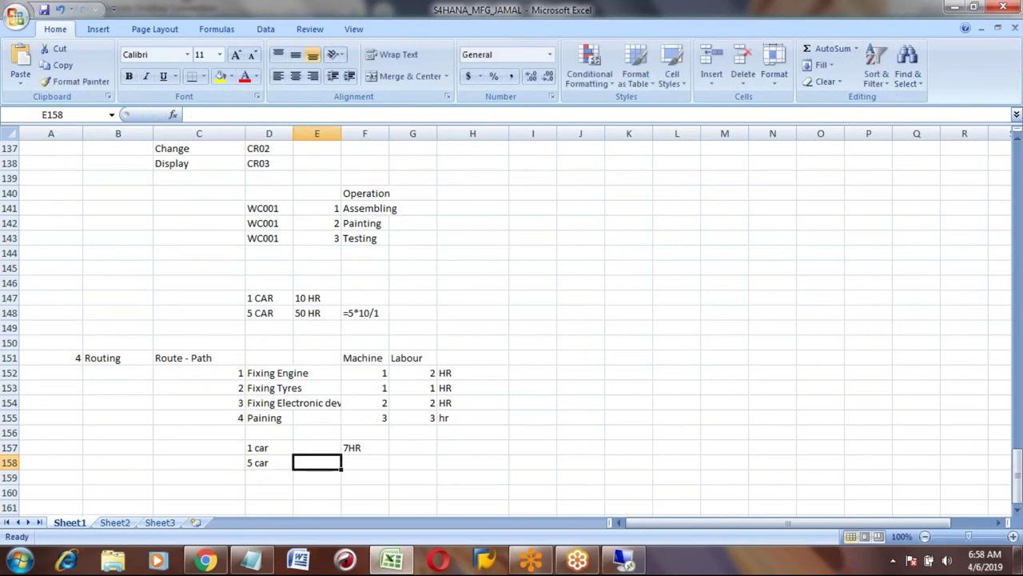
{"action": "key", "text": "Tab"}
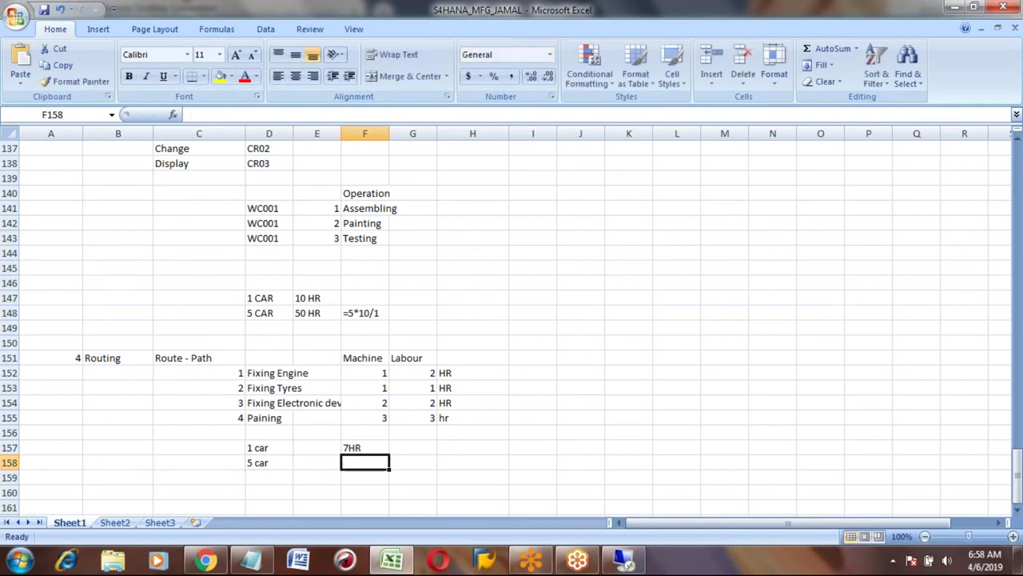
{"action": "type", "text": "35hr"}
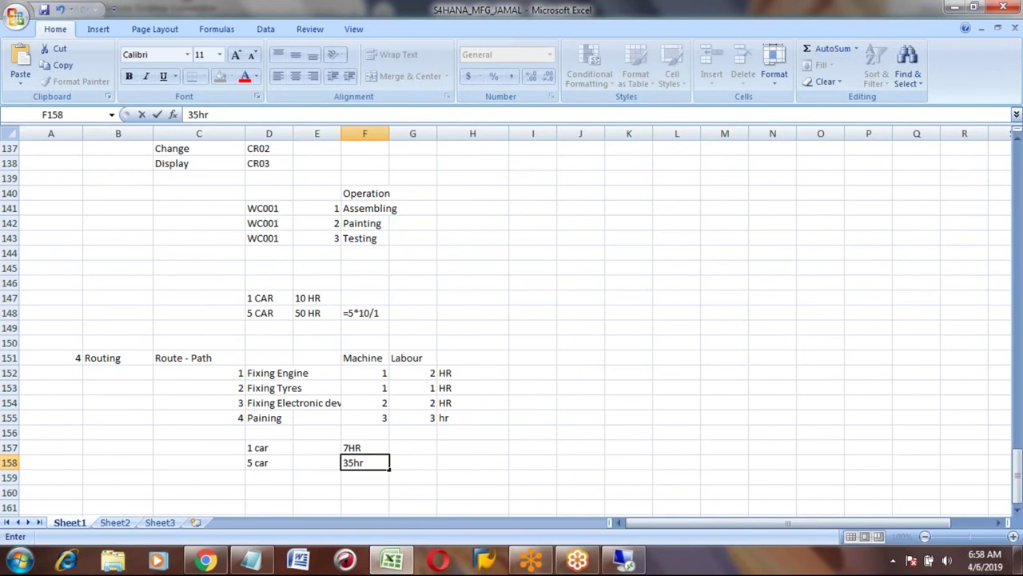
{"action": "left_click", "coordinate": [412, 462]}
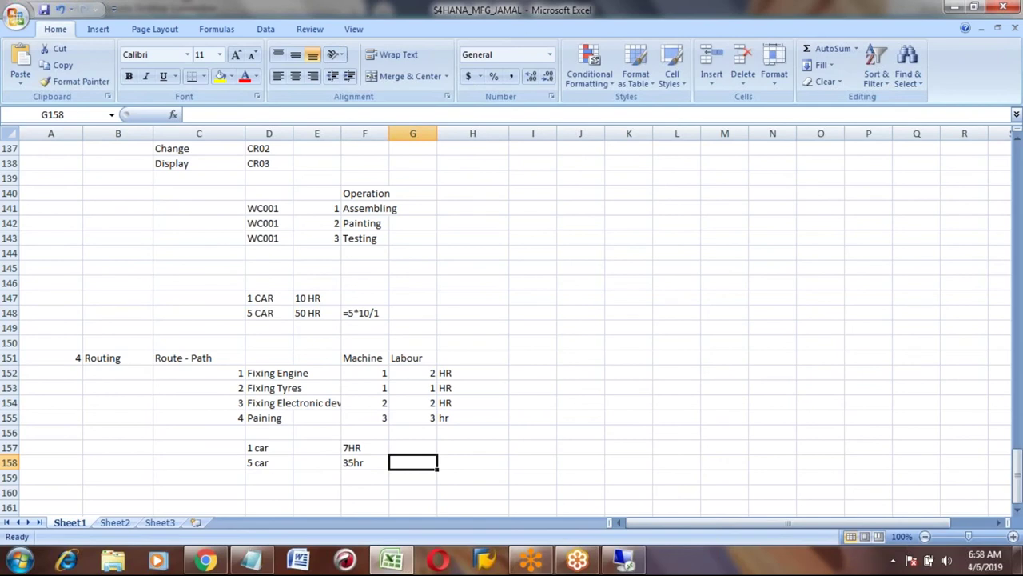
Add WC in G158 and 8HR/DAY in H158 beside the 5 car, 35hr row.
{"action": "left_click", "coordinate": [364, 462]}
{"action": "left_click", "coordinate": [412, 462]}
{"action": "type", "text": "WC"}
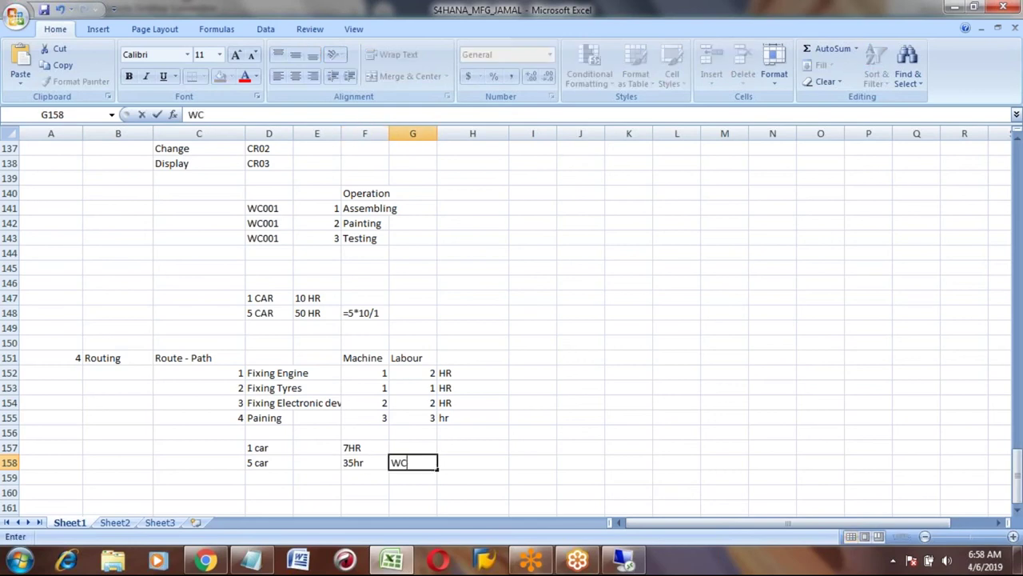
{"action": "left_click", "coordinate": [472, 462]}
{"action": "type", "text": "8HR/DAY"}
{"action": "key", "text": "Left"}
{"action": "key", "text": "Left"}
{"action": "key", "text": "Left"}
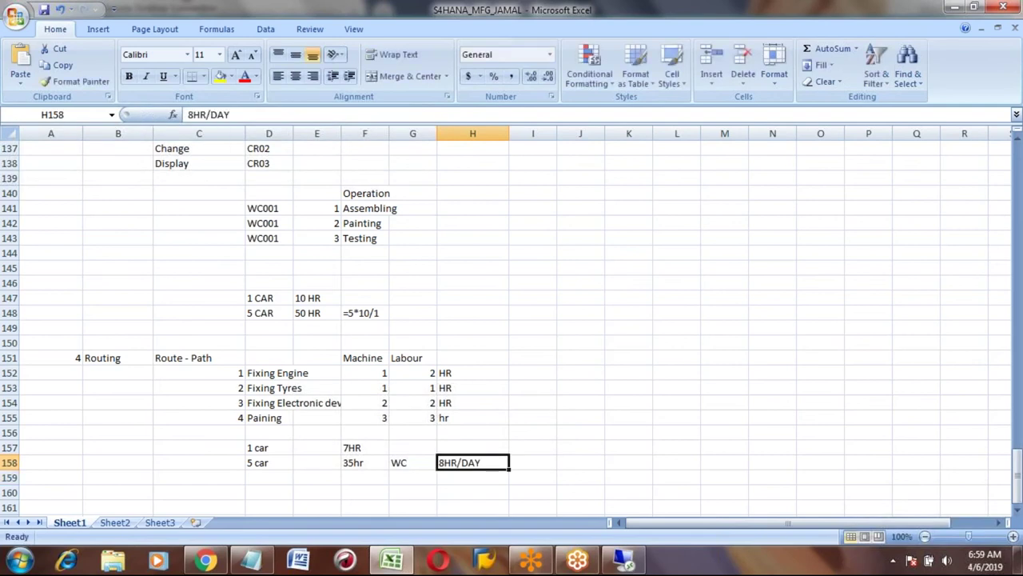
{"action": "key", "text": "Left"}
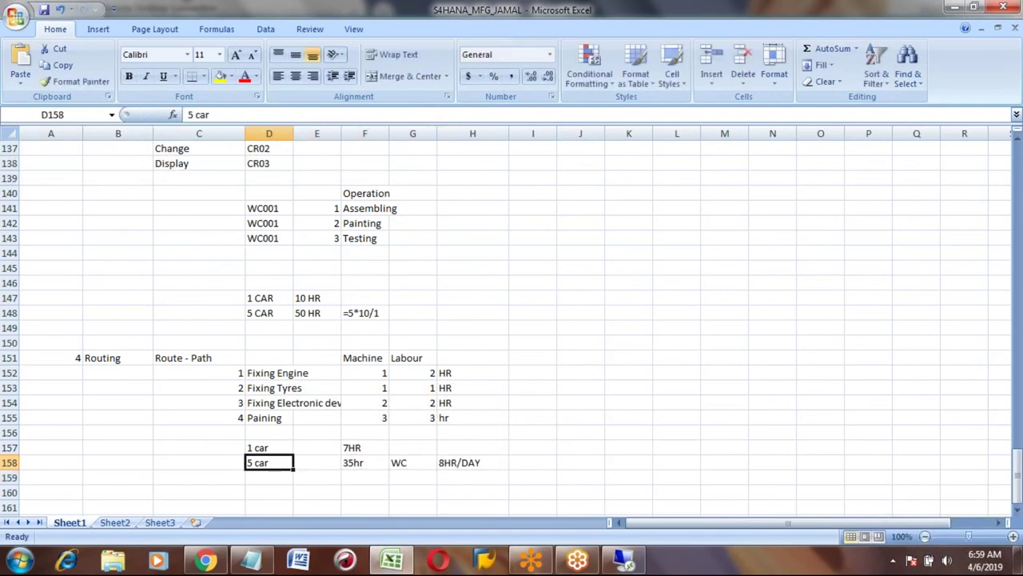
{"action": "key", "text": "Right"}
{"action": "key", "text": "Right"}
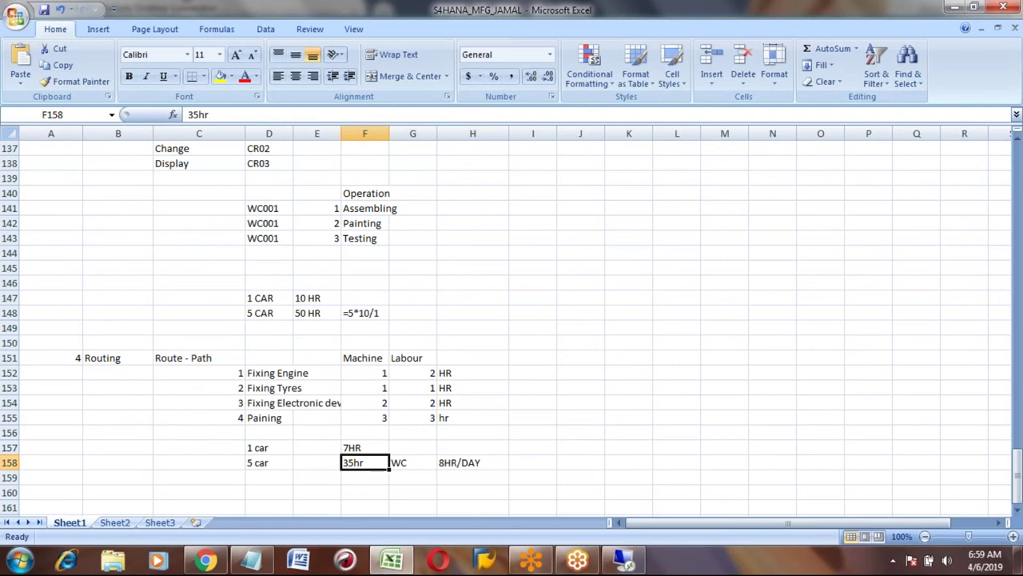
{"action": "key", "text": "Down"}
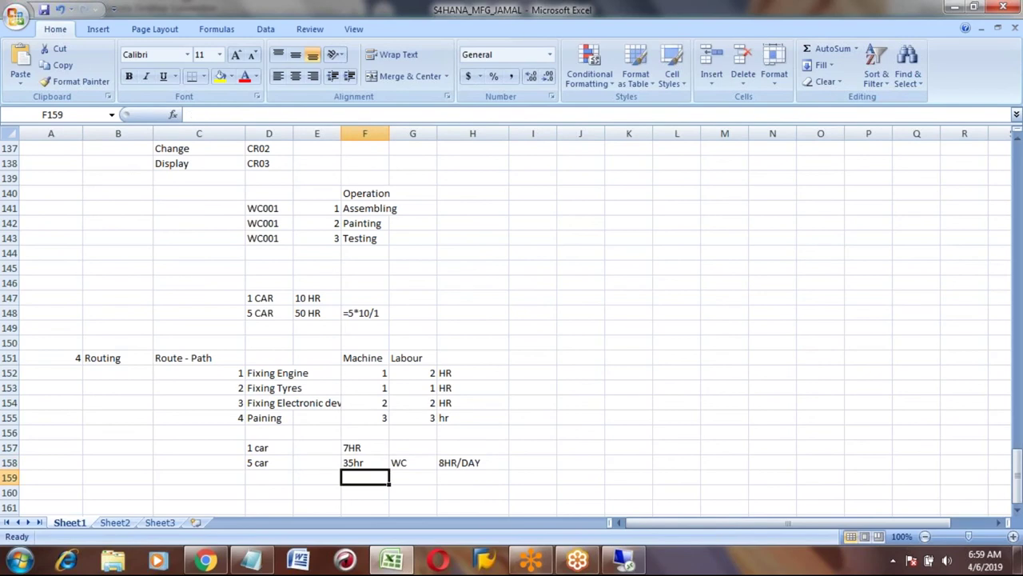
{"action": "key", "text": "Right"}
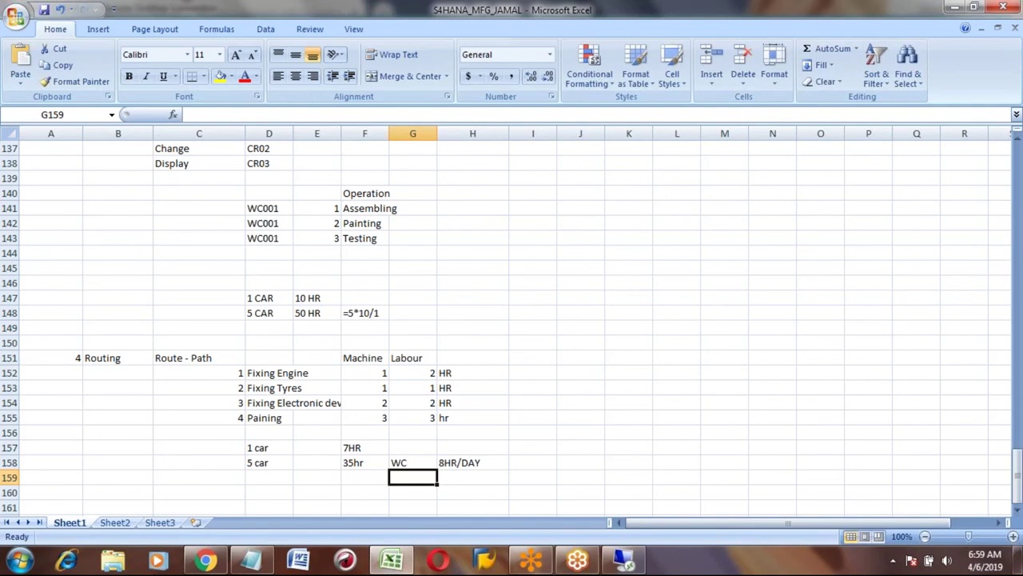
Label G159 'Start date' and enter 05.04.19 in H159.
{"action": "type", "text": "Start day"}
{"action": "key", "text": "BackSpace"}
{"action": "type", "text": "te"}
{"action": "key", "text": "Right"}
{"action": "type", "text": "0"}
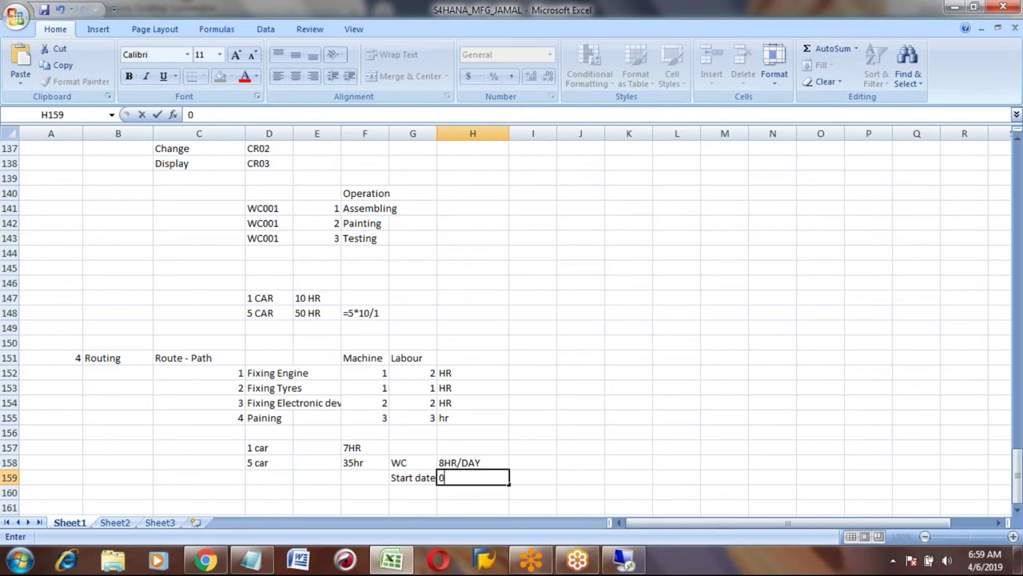
{"action": "type", "text": "5.04.19"}
{"action": "key", "text": "Right"}
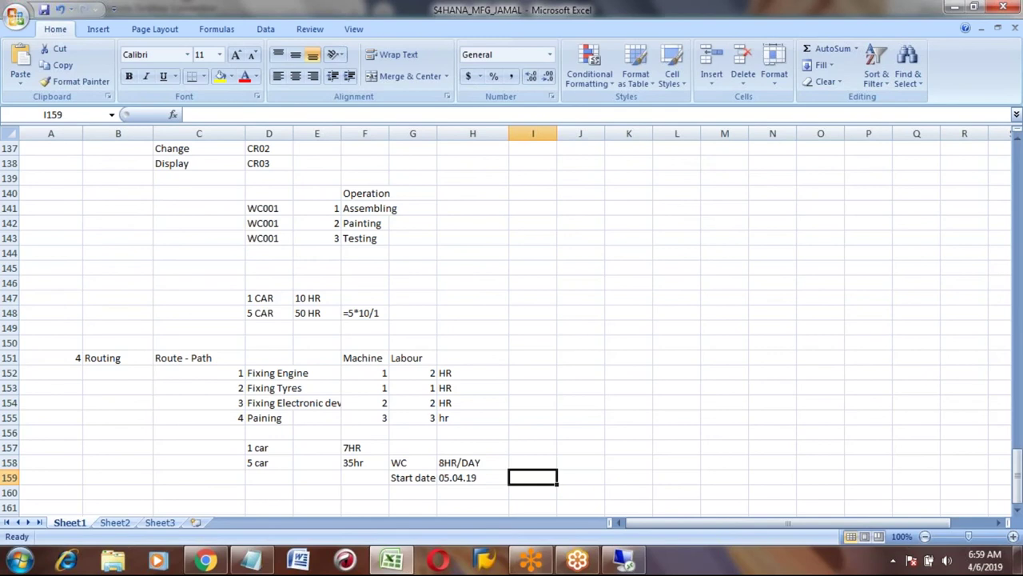
Enter the second date 09.04.19 in I159.
{"action": "type", "text": "09.04.2"}
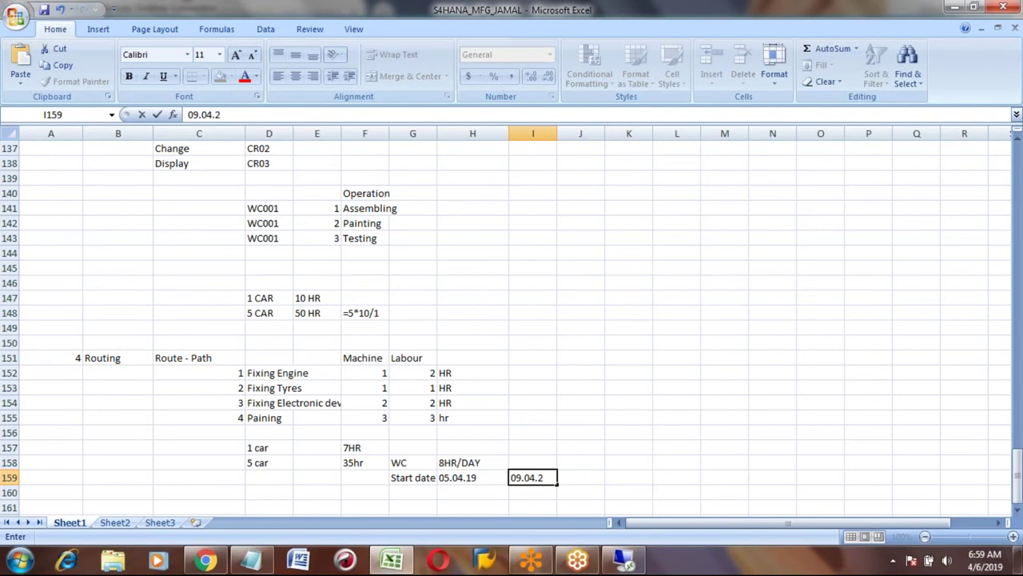
{"action": "key", "text": "BackSpace"}
{"action": "type", "text": "19"}
{"action": "key", "text": "Return"}
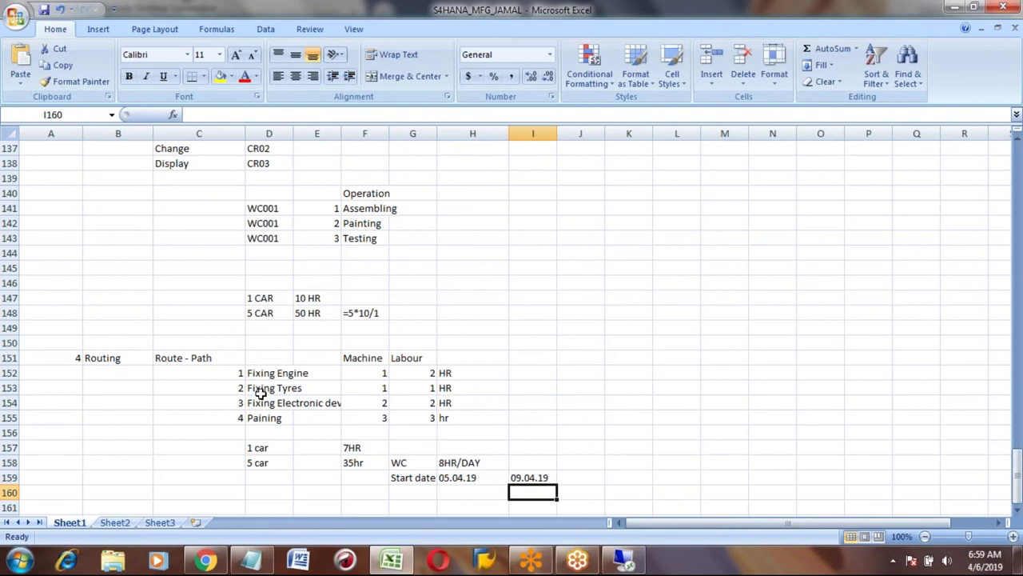
{"action": "left_click", "coordinate": [271, 371]}
{"action": "key", "text": "Down"}
{"action": "key", "text": "Down"}
{"action": "key", "text": "Down"}
{"action": "key", "text": "Down"}
{"action": "key", "text": "Down"}
{"action": "key", "text": "Down"}
{"action": "key", "text": "Down"}
{"action": "key", "text": "Down"}
{"action": "key", "text": "Down"}
{"action": "key", "text": "Down"}
{"action": "key", "text": "Down"}
{"action": "key", "text": "Down"}
{"action": "key", "text": "Up"}
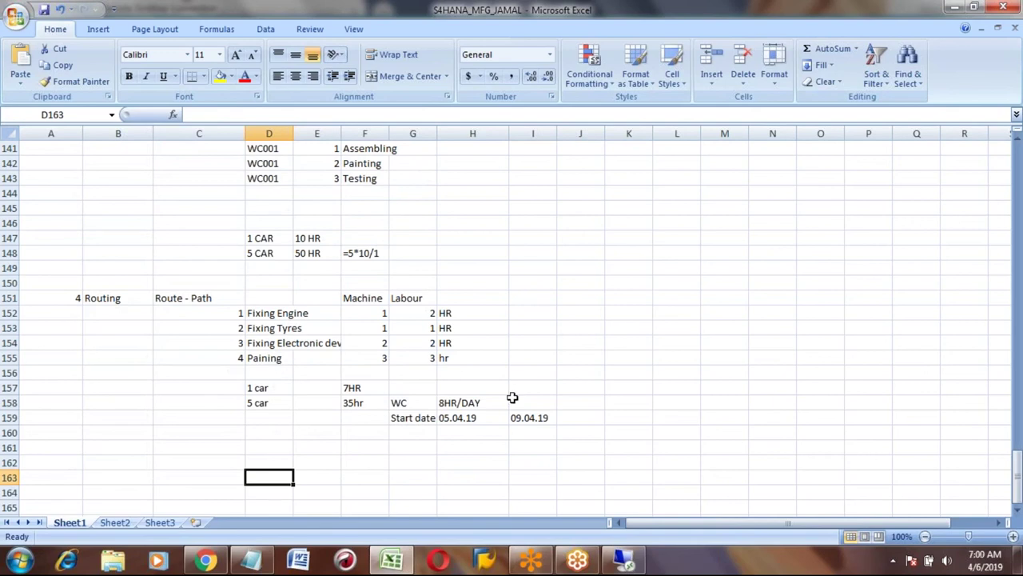
{"action": "left_click", "coordinate": [579, 473]}
Copy the Create, Change and Display labels down into C162:C164.
{"action": "left_click", "coordinate": [182, 457]}
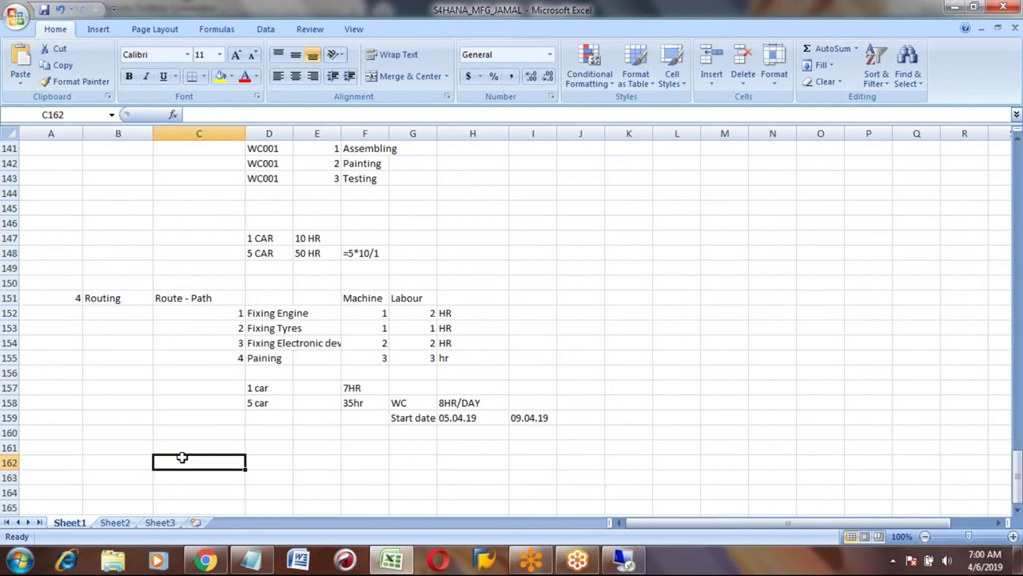
{"action": "key", "text": "Up"}
{"action": "key", "text": "Up"}
{"action": "key", "text": "Up"}
{"action": "key", "text": "Up"}
{"action": "key", "text": "Up"}
{"action": "key", "text": "Up"}
{"action": "key", "text": "Up"}
{"action": "key", "text": "Up"}
{"action": "key", "text": "Up"}
{"action": "key", "text": "Up"}
{"action": "key", "text": "Up"}
{"action": "key", "text": "Up"}
{"action": "key", "text": "Up"}
{"action": "key", "text": "Up"}
{"action": "key", "text": "Up"}
{"action": "key", "text": "Up"}
{"action": "key", "text": "Up"}
{"action": "key", "text": "Up"}
{"action": "key", "text": "Up"}
{"action": "key", "text": "Up"}
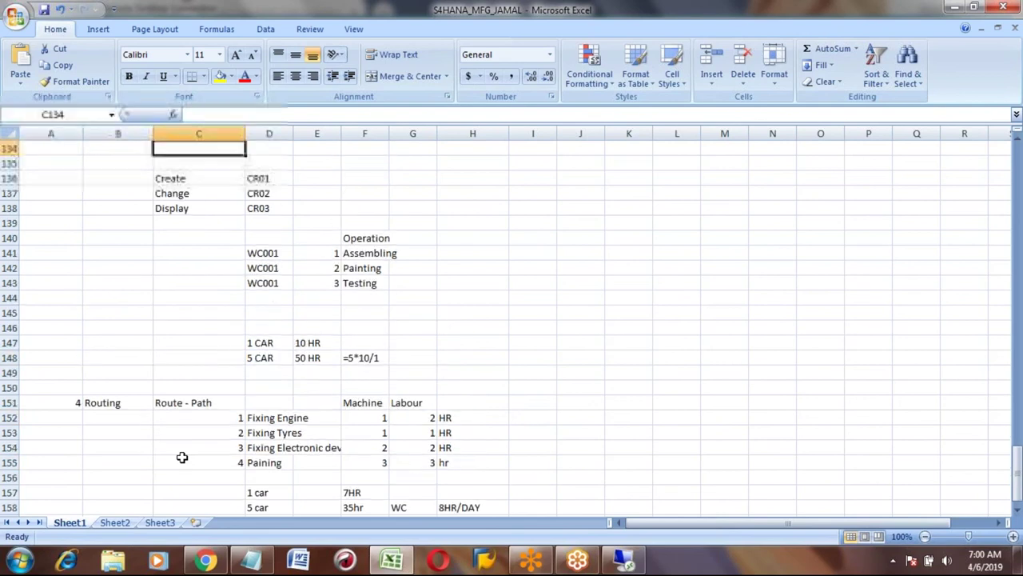
{"action": "key", "text": "Up"}
{"action": "key", "text": "Up"}
{"action": "key", "text": "Up"}
{"action": "key", "text": "Up"}
{"action": "key", "text": "Up"}
{"action": "key", "text": "Up"}
{"action": "key", "text": "Down"}
{"action": "key", "text": "Down"}
{"action": "key", "text": "Down"}
{"action": "key", "text": "Down"}
{"action": "key", "text": "Down"}
{"action": "key", "text": "Down"}
{"action": "key", "text": "Down"}
{"action": "key", "text": "Down"}
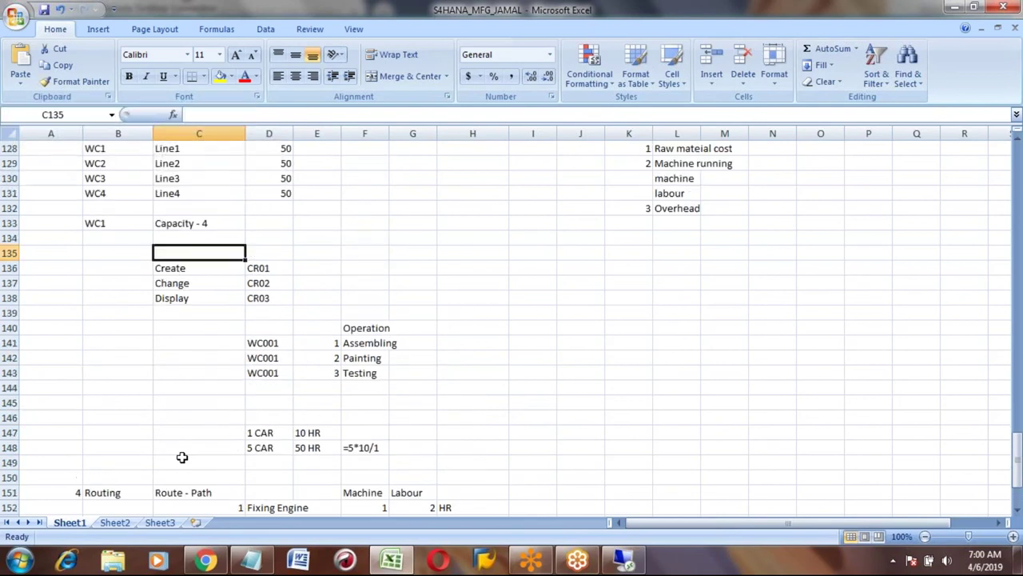
{"action": "key", "text": "shift+Down"}
{"action": "key", "text": "shift+Down"}
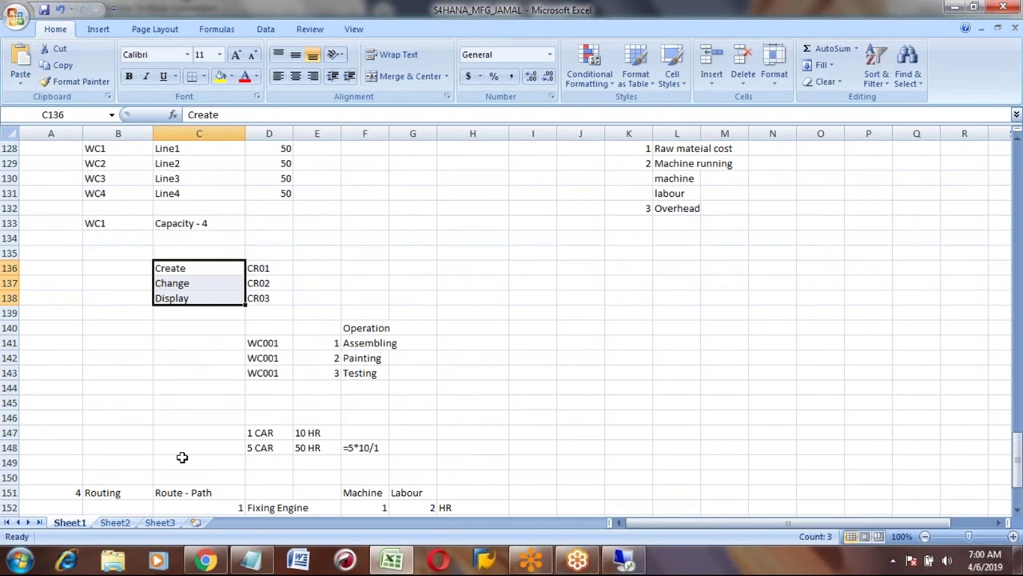
{"action": "key", "text": "ctrl+c"}
{"action": "key", "text": "Down"}
{"action": "key", "text": "Down"}
{"action": "key", "text": "Down"}
{"action": "key", "text": "Down"}
{"action": "key", "text": "Down"}
{"action": "key", "text": "Down"}
{"action": "key", "text": "Down"}
{"action": "key", "text": "Down"}
{"action": "key", "text": "Down"}
{"action": "key", "text": "Down"}
{"action": "key", "text": "Down"}
{"action": "key", "text": "Down"}
{"action": "key", "text": "Down"}
{"action": "key", "text": "Down"}
{"action": "key", "text": "Down"}
{"action": "key", "text": "Down"}
{"action": "key", "text": "Down"}
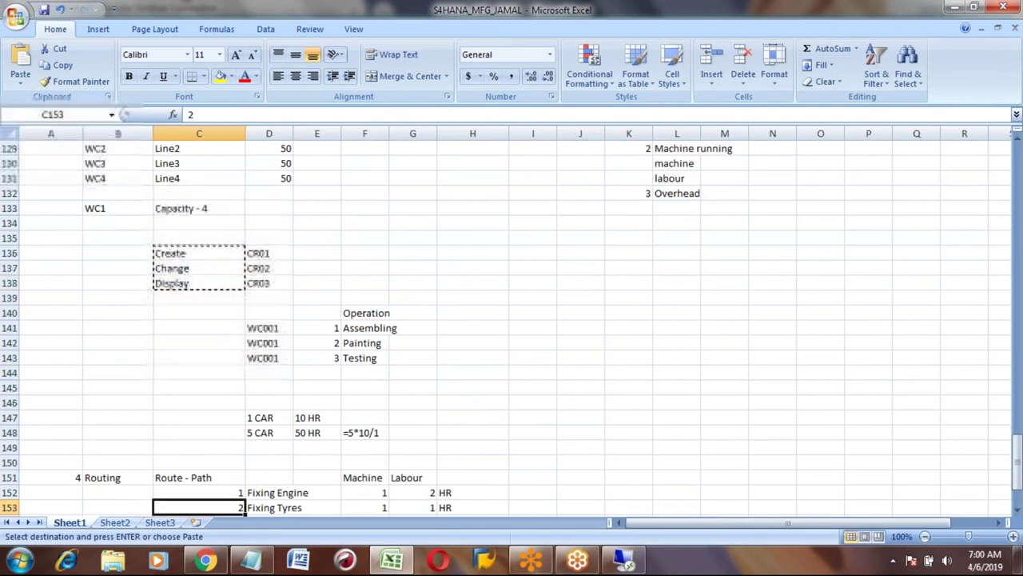
{"action": "key", "text": "Down"}
{"action": "key", "text": "Down"}
{"action": "key", "text": "Down"}
{"action": "key", "text": "Down"}
{"action": "key", "text": "Down"}
{"action": "key", "text": "Down"}
{"action": "key", "text": "Down"}
{"action": "key", "text": "Down"}
{"action": "key", "text": "Down"}
{"action": "key", "text": "ctrl+v"}
{"action": "key", "text": "Right"}
Enter codes CA01, CA02 and CA03 in D162:D164 beside the labels.
{"action": "type", "text": "CA01"}
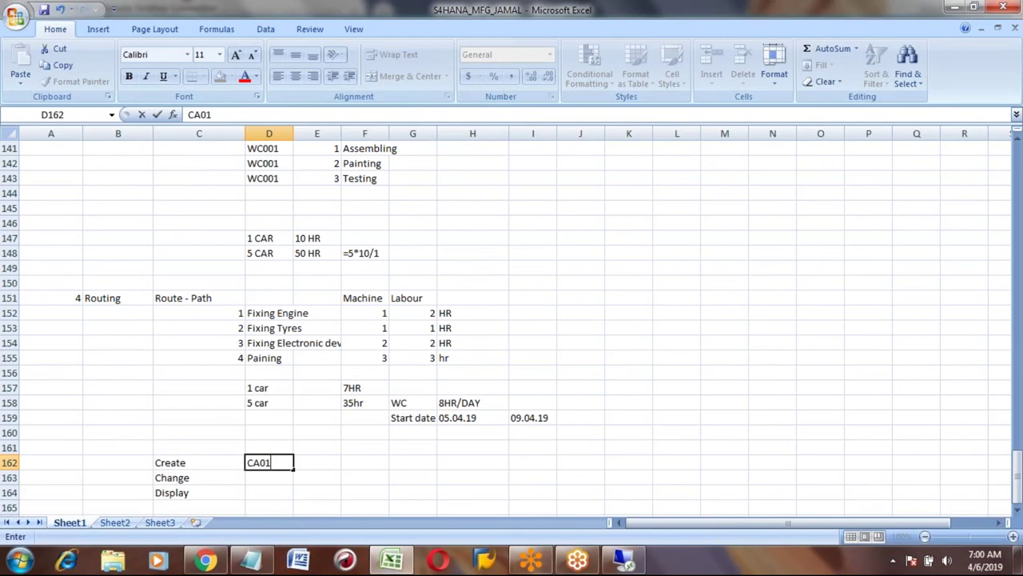
{"action": "key", "text": "Return"}
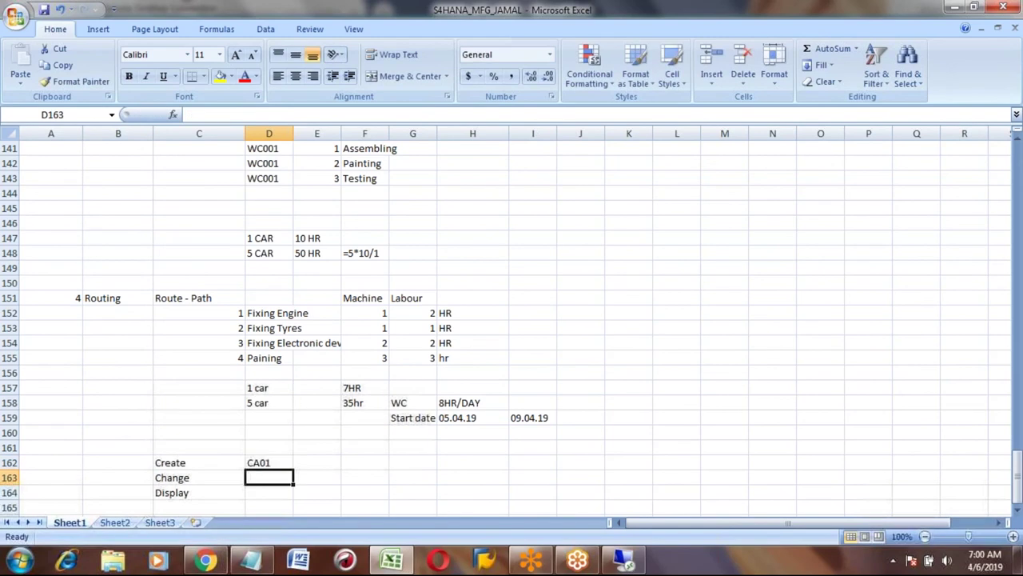
{"action": "type", "text": "CA02"}
{"action": "key", "text": "Return"}
{"action": "type", "text": "CA0"}
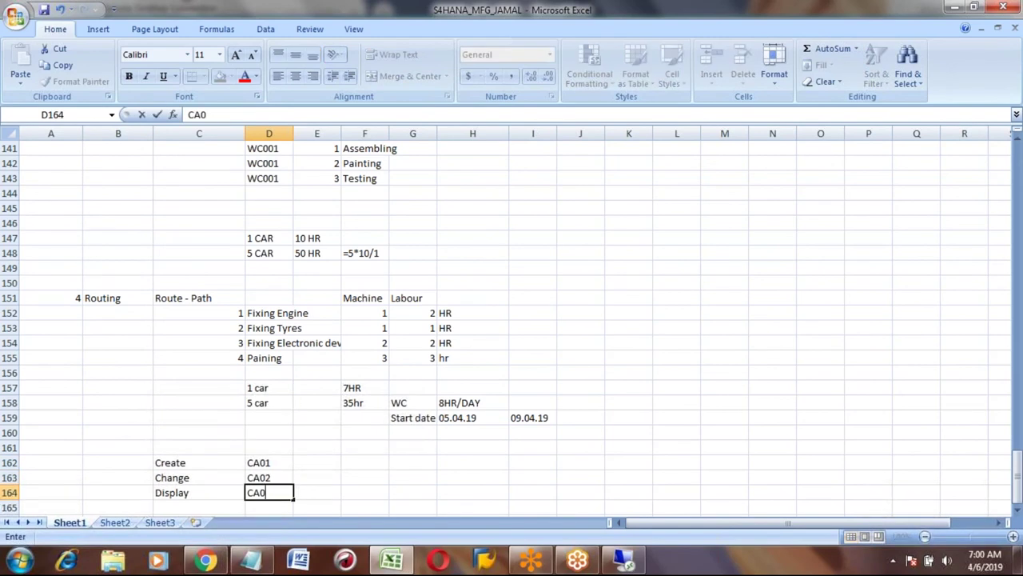
{"action": "type", "text": "3"}
{"action": "key", "text": "Return"}
{"action": "key", "text": "Return"}
{"action": "key", "text": "Return"}
{"action": "key", "text": "Return"}
{"action": "key", "text": "Return"}
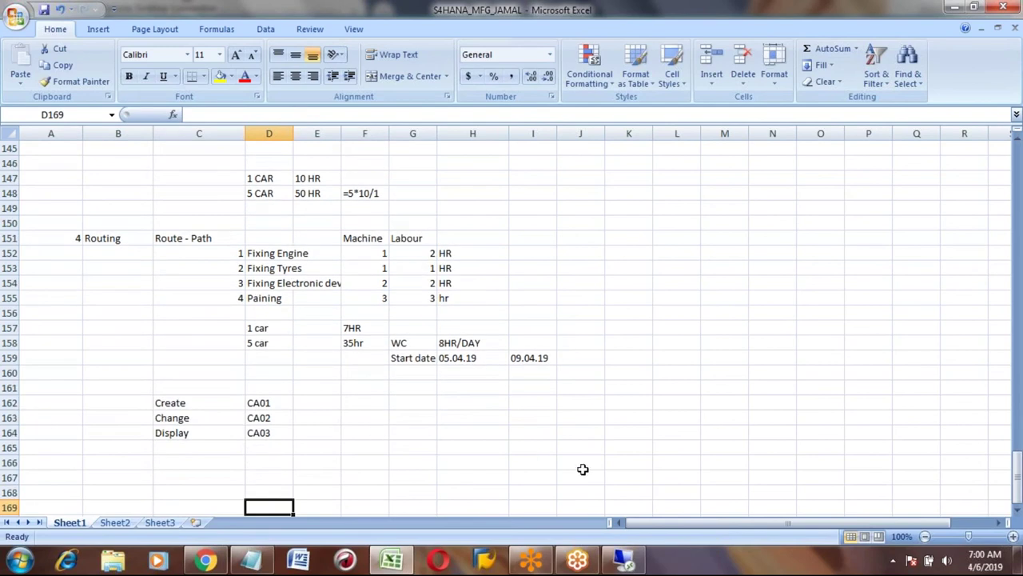
{"action": "left_click", "coordinate": [624, 562]}
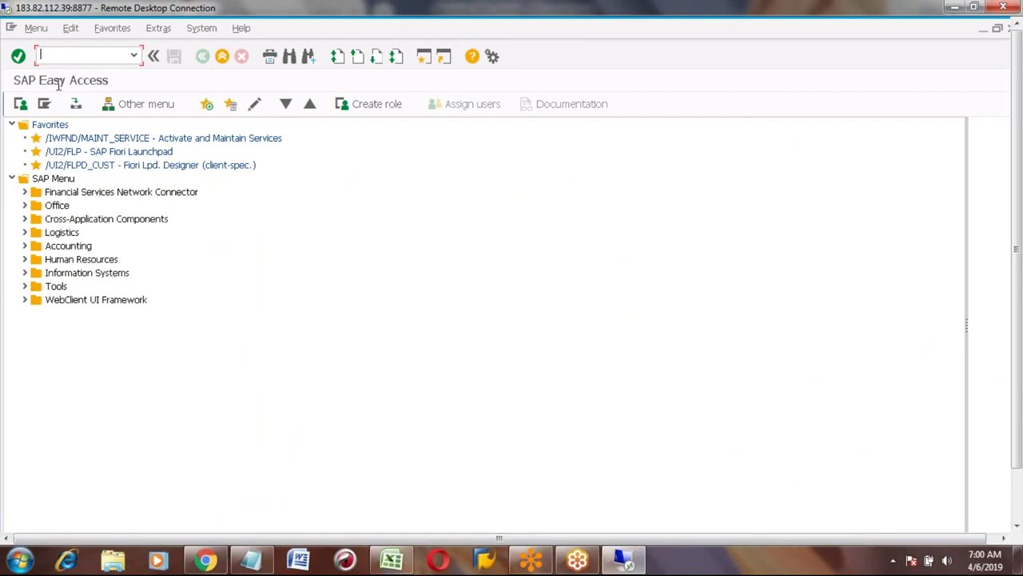
Expand SAP Easy Access to Logistics > Production > Master Data > Routings > Routings.
{"action": "left_click", "coordinate": [25, 233]}
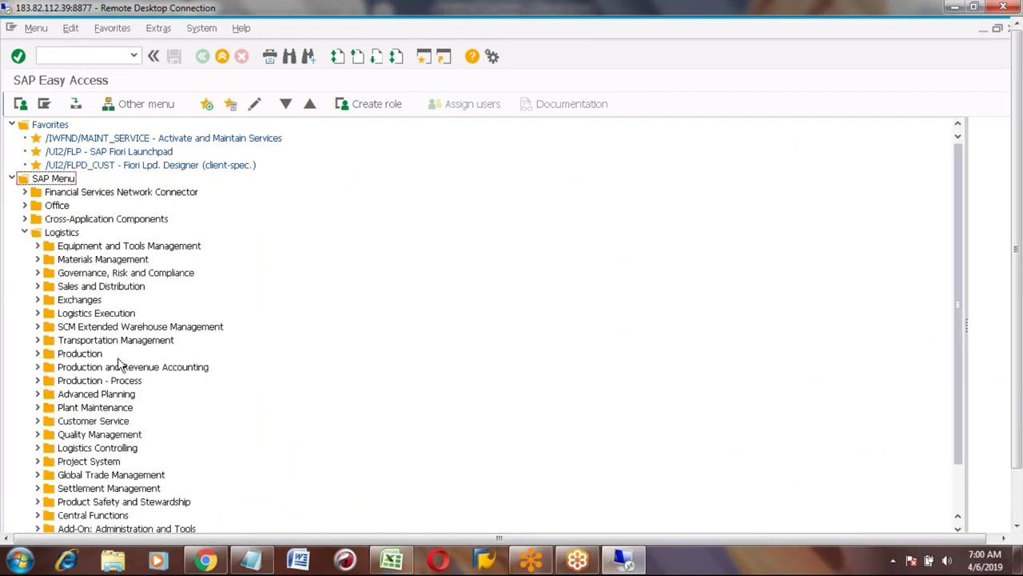
{"action": "left_click", "coordinate": [37, 354]}
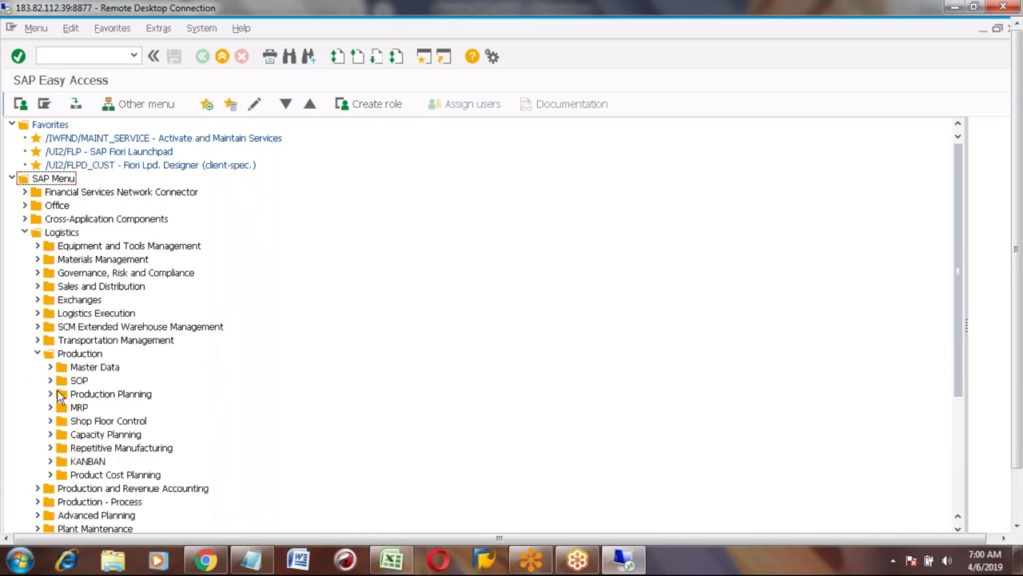
{"action": "left_click", "coordinate": [50, 367]}
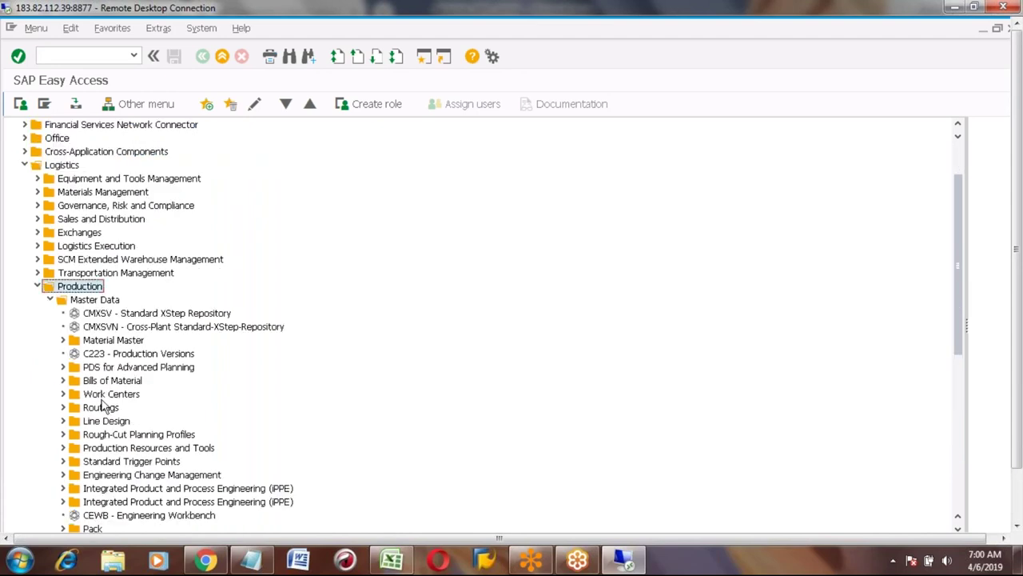
{"action": "left_click", "coordinate": [97, 411]}
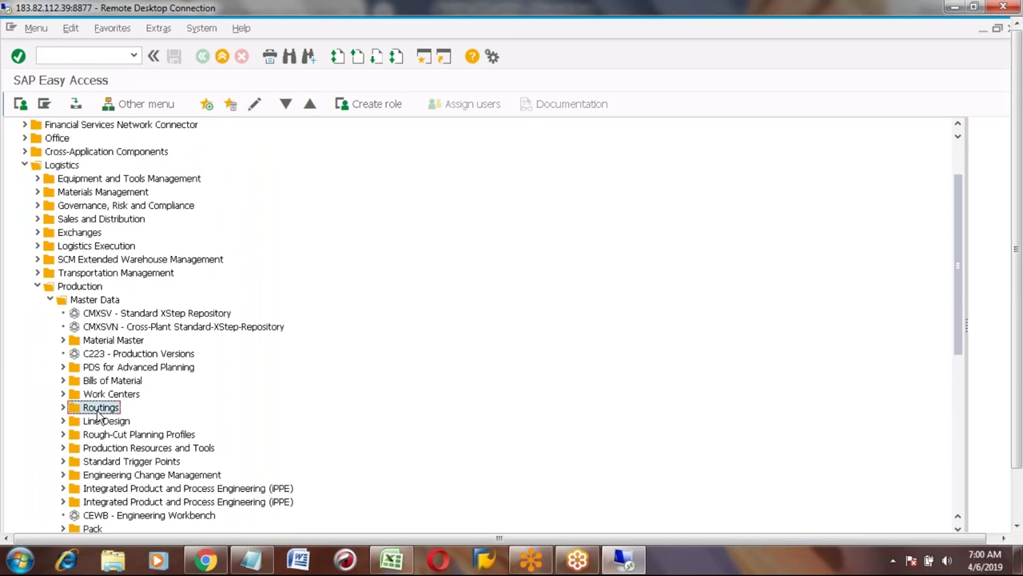
{"action": "left_click", "coordinate": [63, 408]}
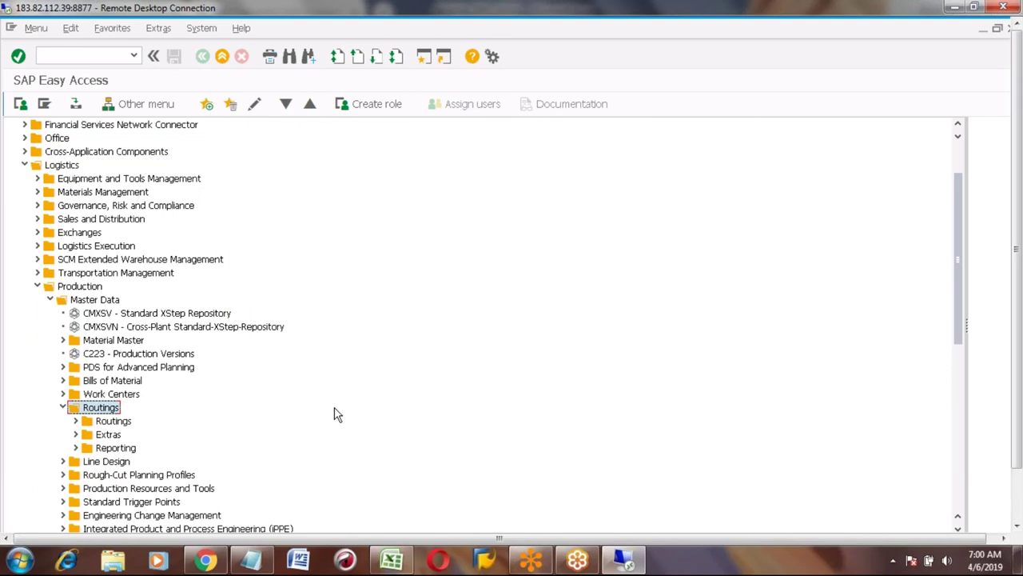
{"action": "left_click", "coordinate": [76, 421]}
Expand Standard Routings and launch the CA01 - Create transaction.
{"action": "left_click", "coordinate": [126, 434]}
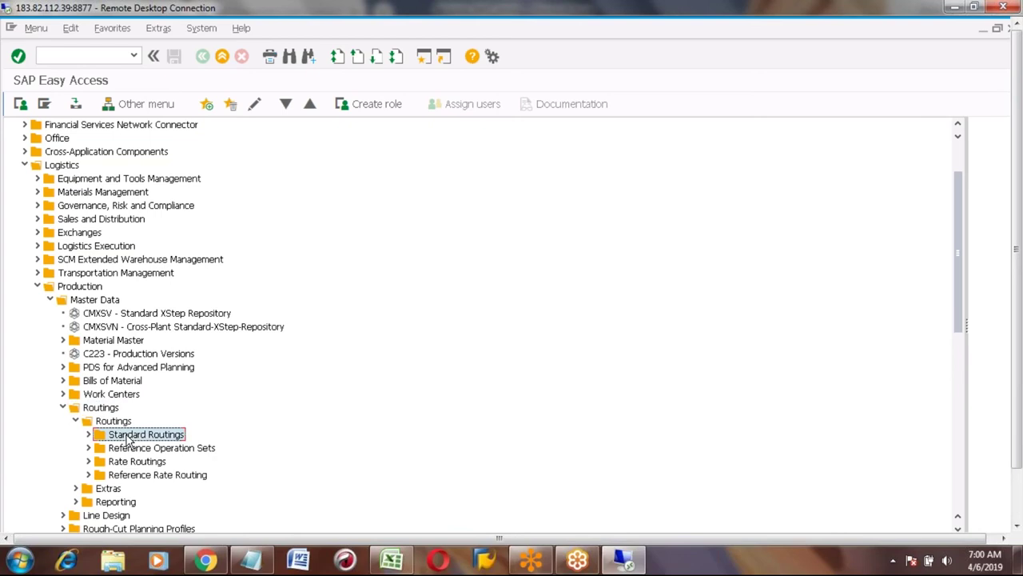
{"action": "left_click", "coordinate": [88, 434]}
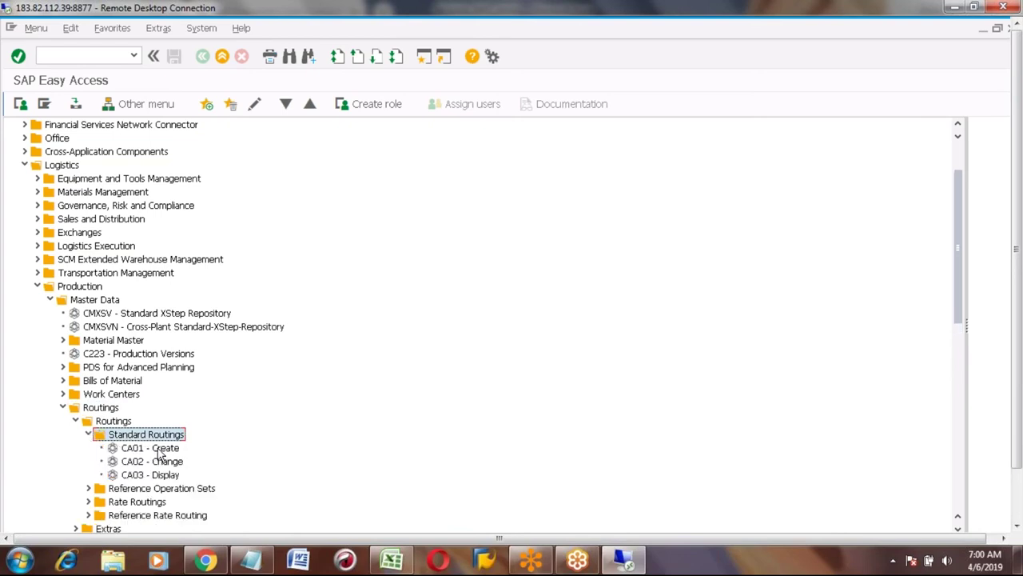
{"action": "left_click", "coordinate": [154, 449]}
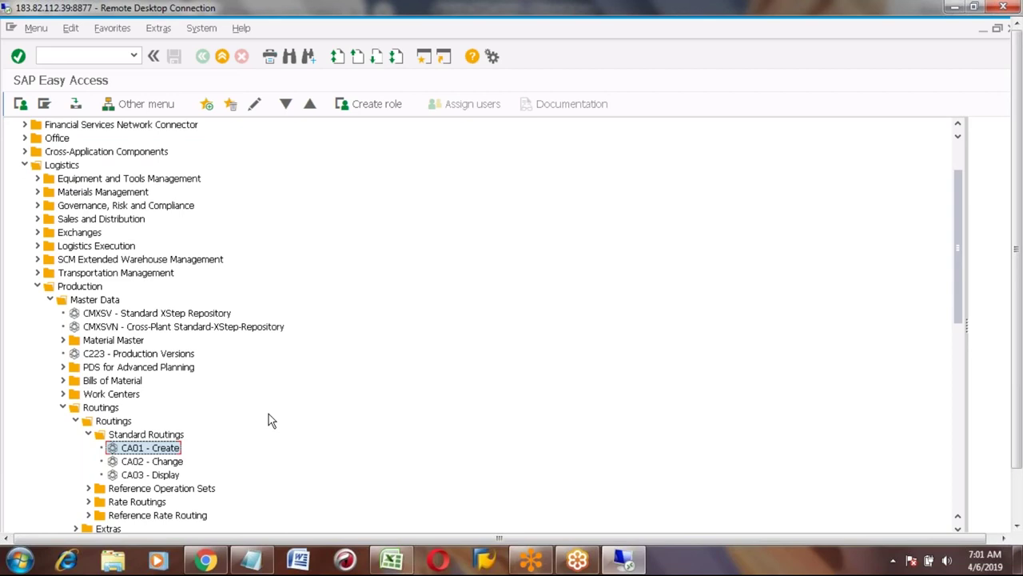
{"action": "left_click", "coordinate": [155, 436]}
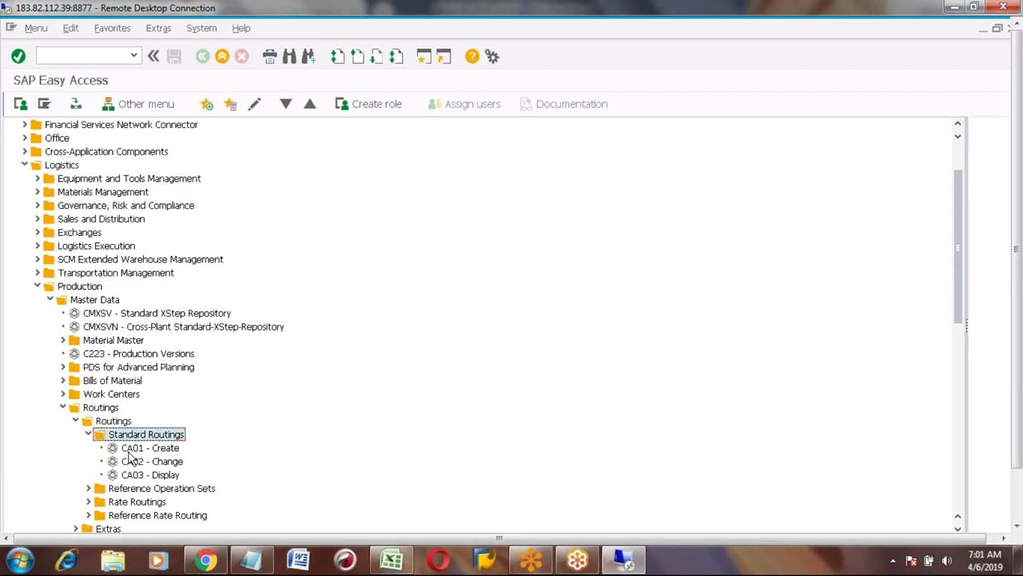
{"action": "left_click", "coordinate": [131, 451]}
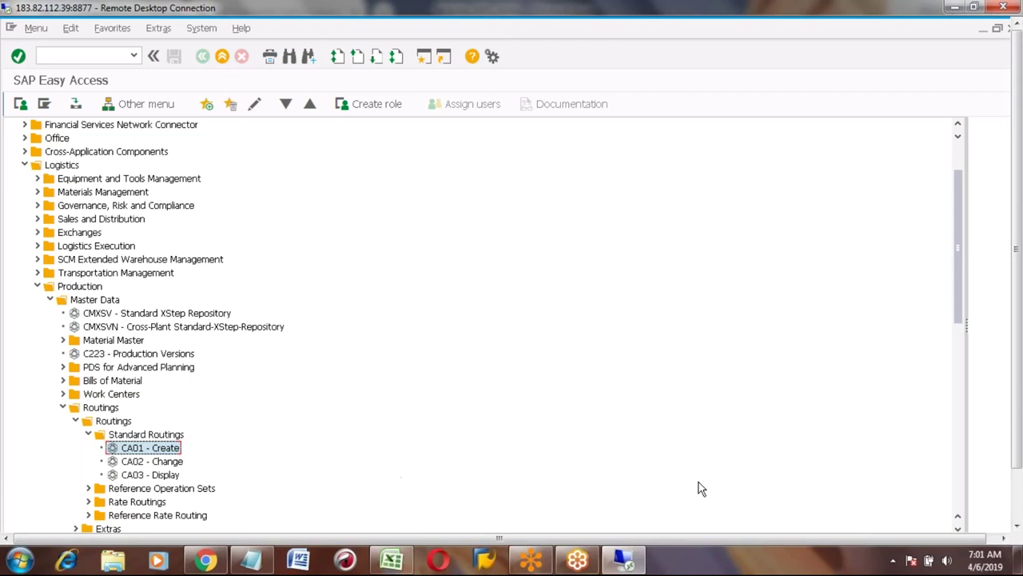
{"action": "left_click", "coordinate": [959, 531]}
{"action": "left_click", "coordinate": [959, 531]}
{"action": "left_click", "coordinate": [959, 530]}
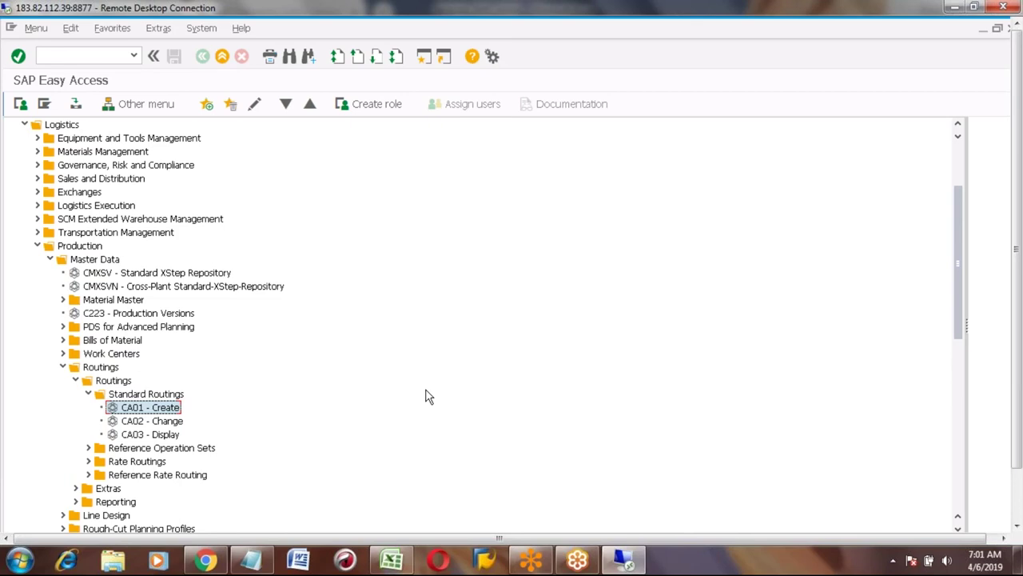
{"action": "left_click", "coordinate": [138, 396]}
{"action": "left_click", "coordinate": [144, 410]}
{"action": "double_click", "coordinate": [133, 409]}
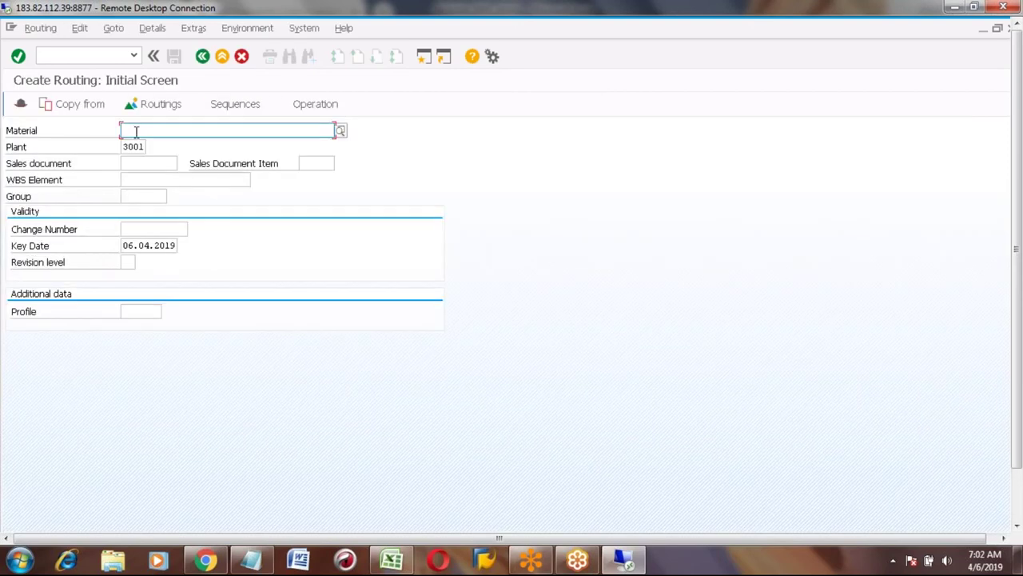
Enter material HONDA_CAR with plant 3001 and continue to the routing header.
{"action": "left_click", "coordinate": [136, 131]}
{"action": "type", "text": "hon"}
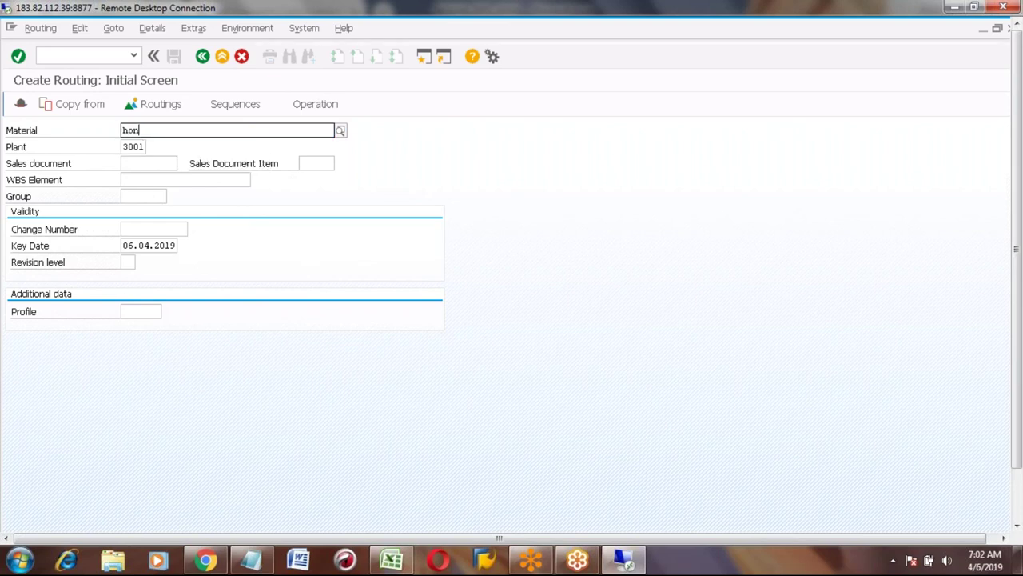
{"action": "type", "text": "da"}
{"action": "key", "text": "Down"}
{"action": "key", "text": "Return"}
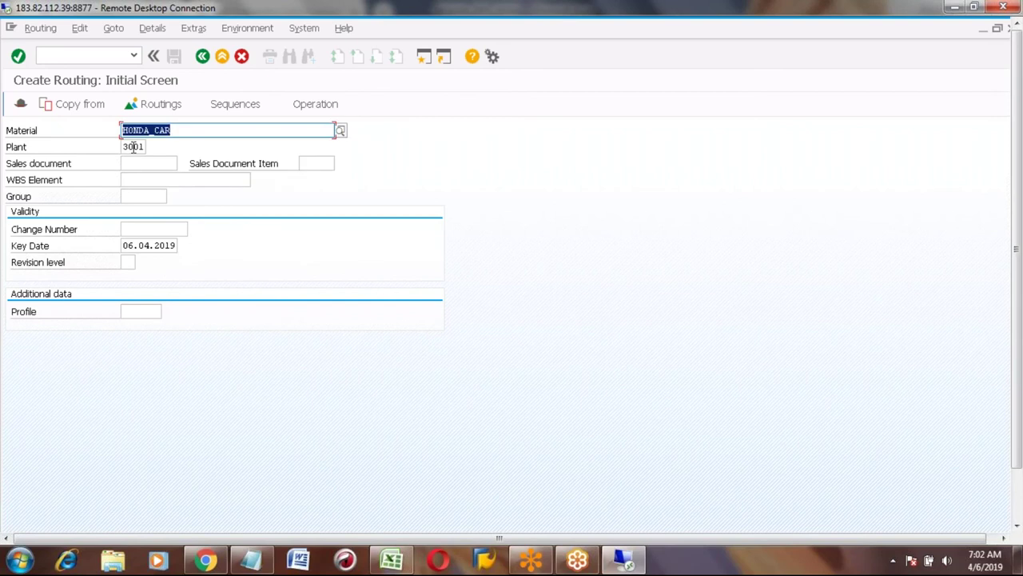
{"action": "left_click", "coordinate": [133, 147]}
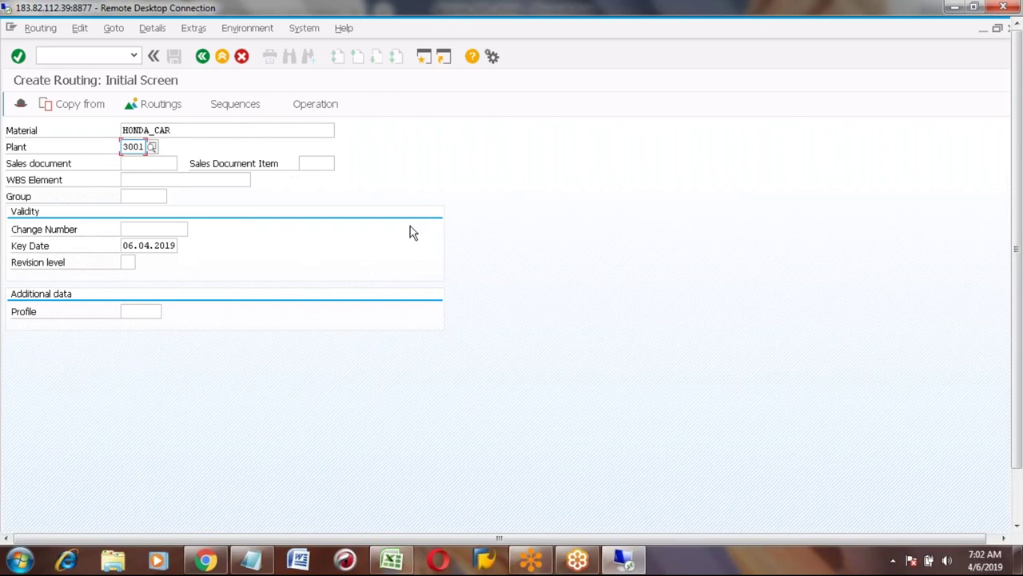
{"action": "key", "text": "Return"}
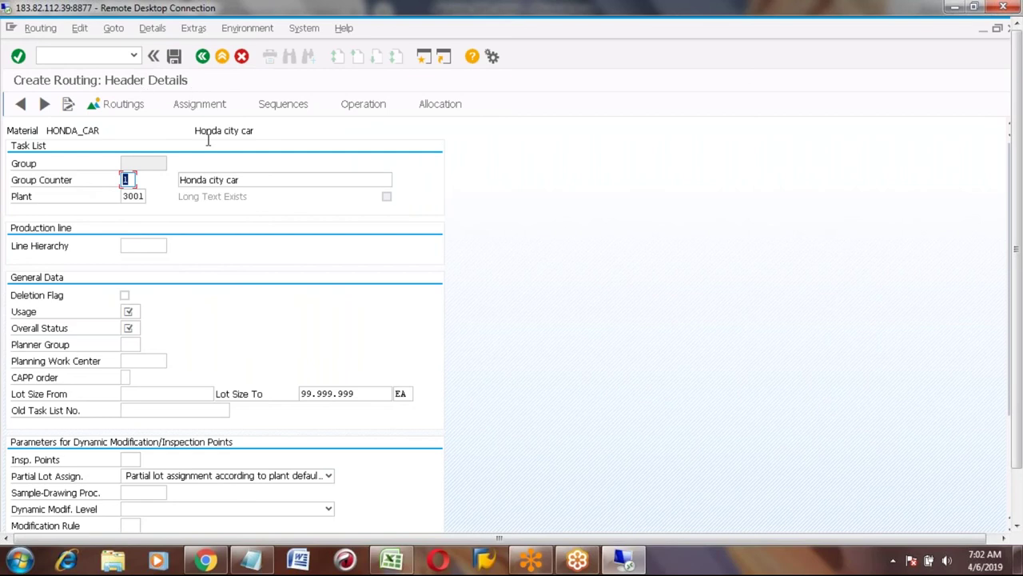
Choose usage 1 Production from the Usage value list in the HONDA_CAR header.
{"action": "left_click", "coordinate": [24, 317]}
{"action": "left_click", "coordinate": [132, 311]}
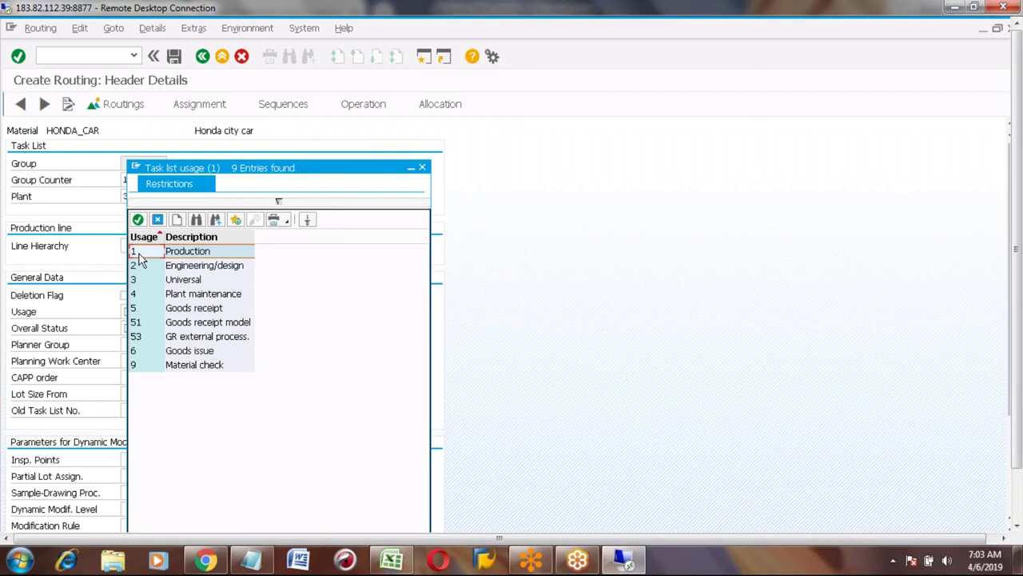
{"action": "left_click", "coordinate": [145, 281]}
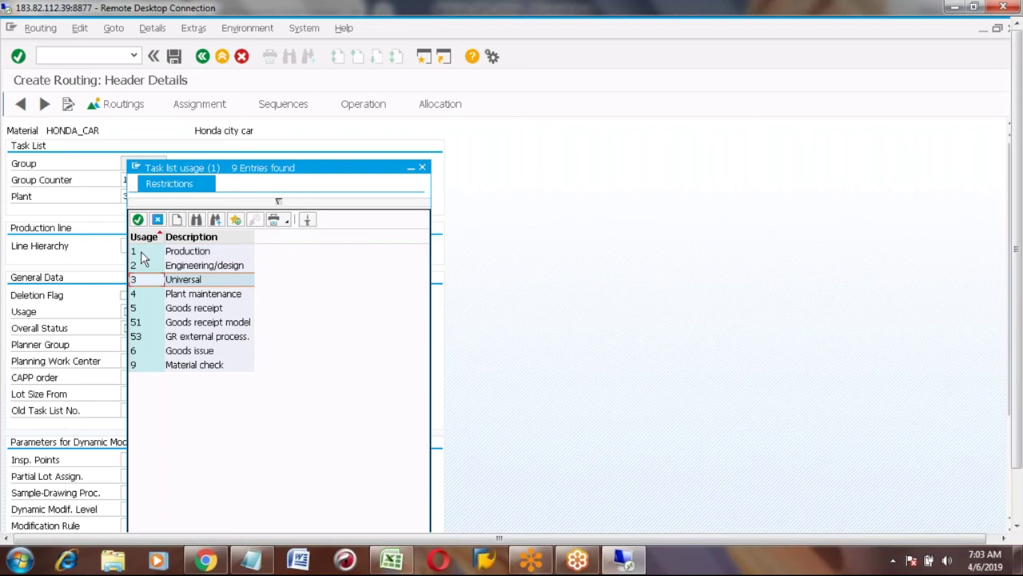
{"action": "left_click", "coordinate": [142, 253]}
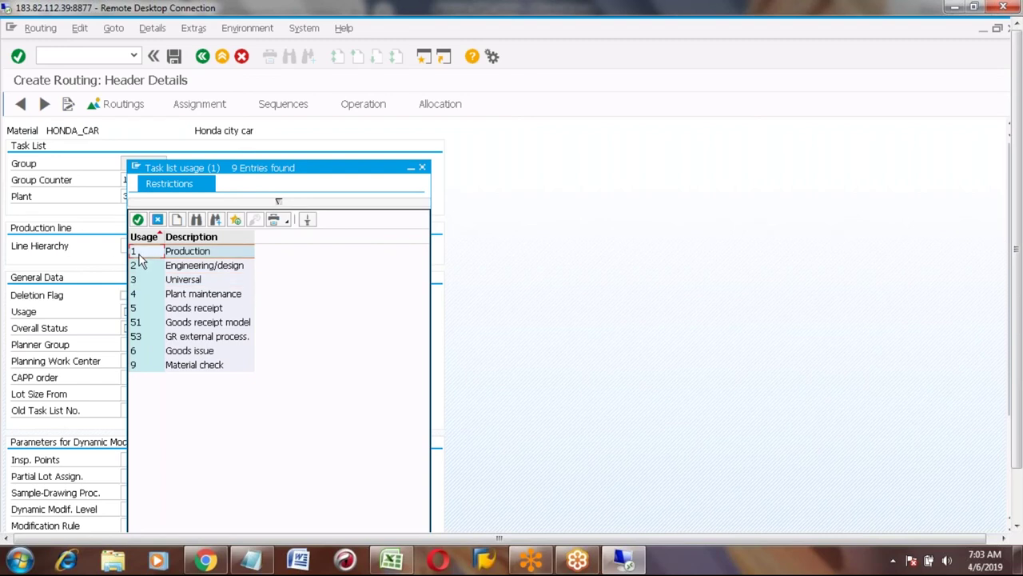
{"action": "double_click", "coordinate": [140, 259]}
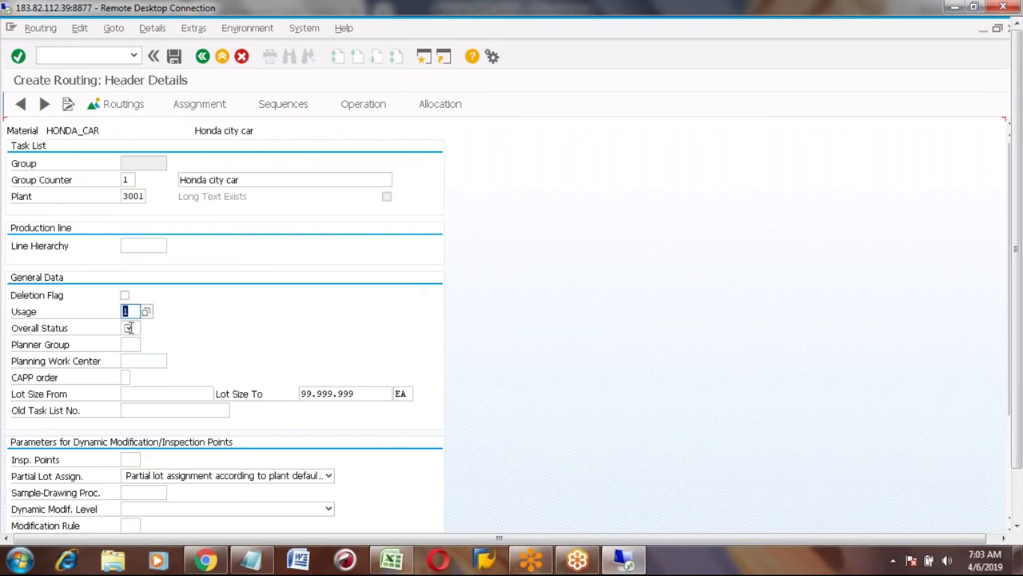
{"action": "left_click", "coordinate": [129, 328]}
Choose overall status 4 Released (general) from the value list and confirm it.
{"action": "left_click", "coordinate": [144, 326]}
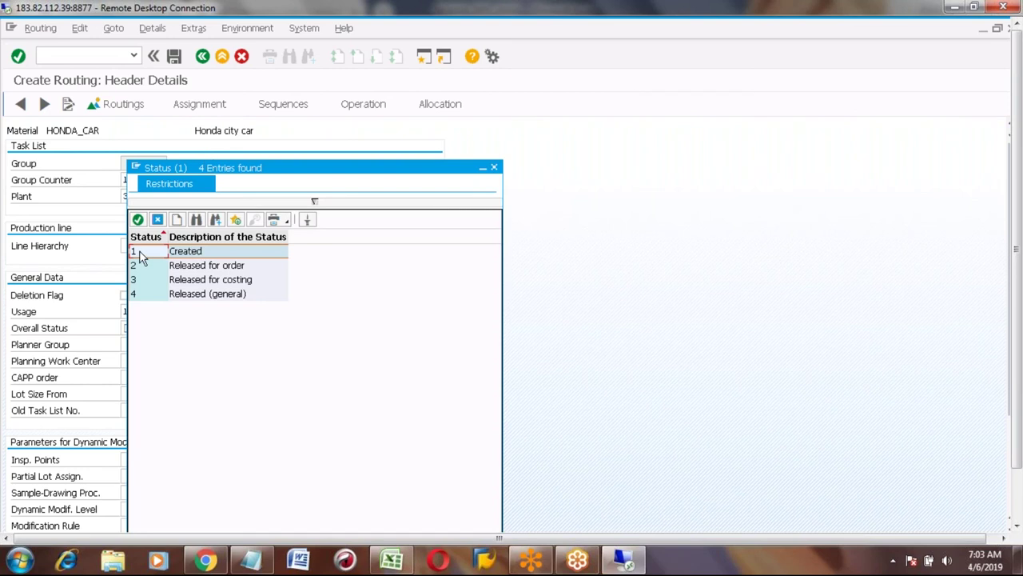
{"action": "left_click", "coordinate": [148, 295]}
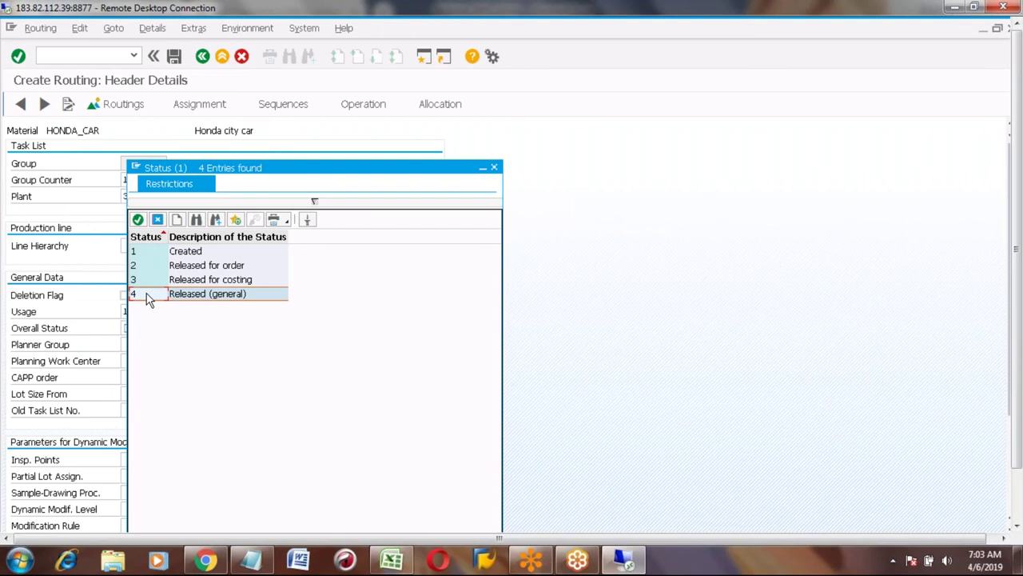
{"action": "double_click", "coordinate": [147, 295]}
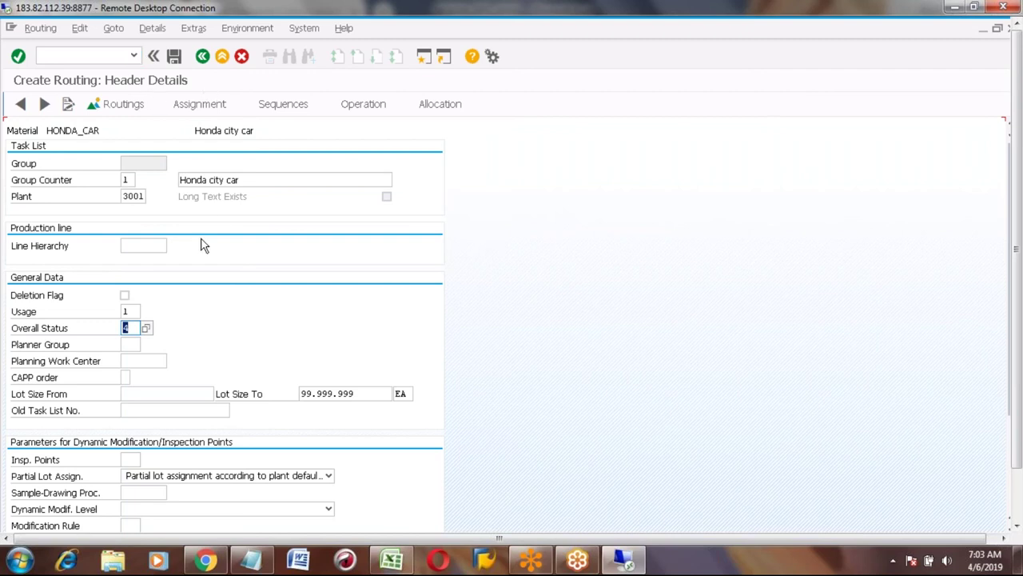
{"action": "left_click", "coordinate": [279, 329]}
{"action": "left_click", "coordinate": [136, 363]}
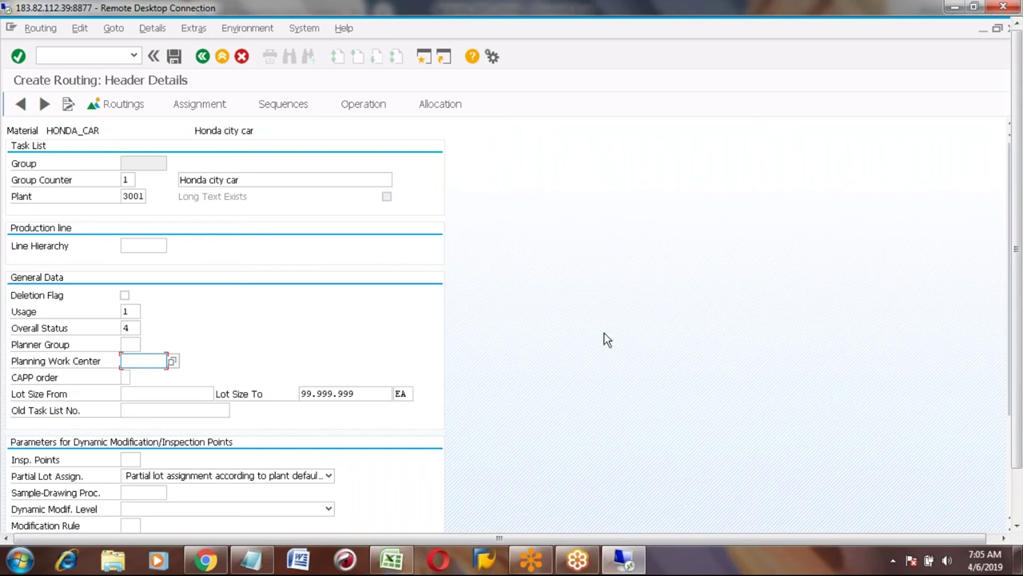
Check the Planner Group value list, leave the field blank, and go to the HONDA_CAR operation overview.
{"action": "left_click", "coordinate": [130, 345]}
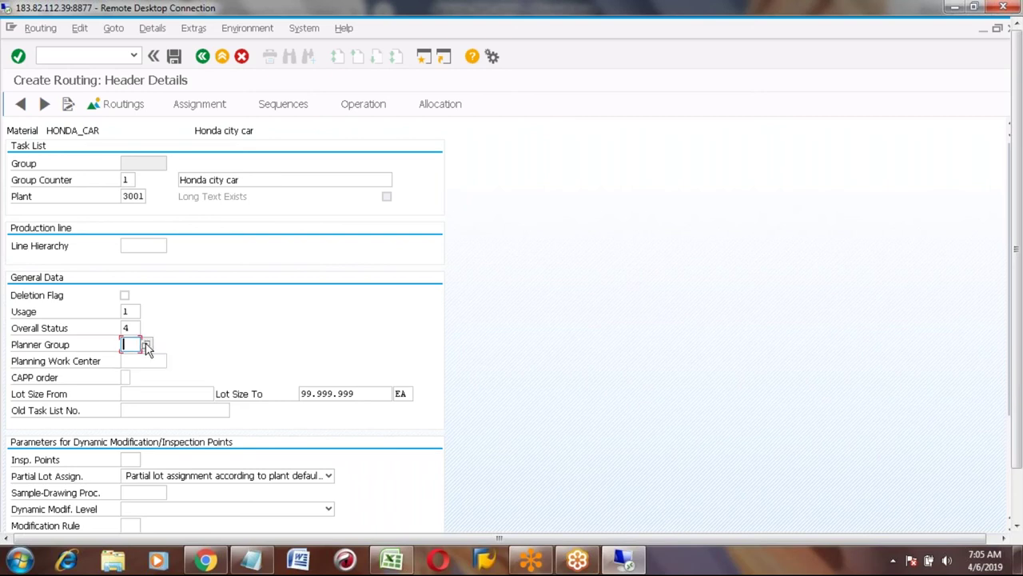
{"action": "left_click", "coordinate": [146, 344]}
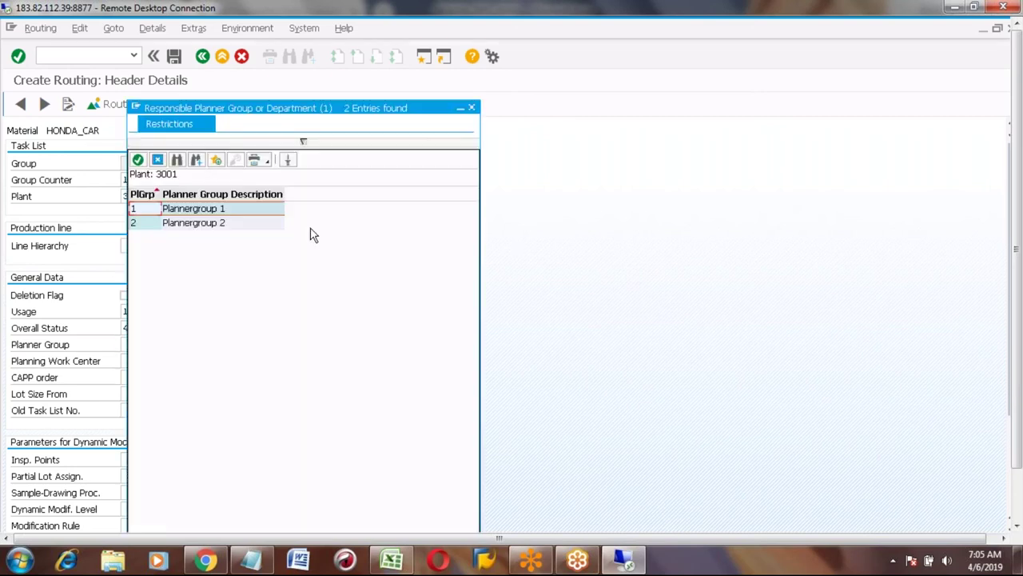
{"action": "left_click", "coordinate": [473, 110]}
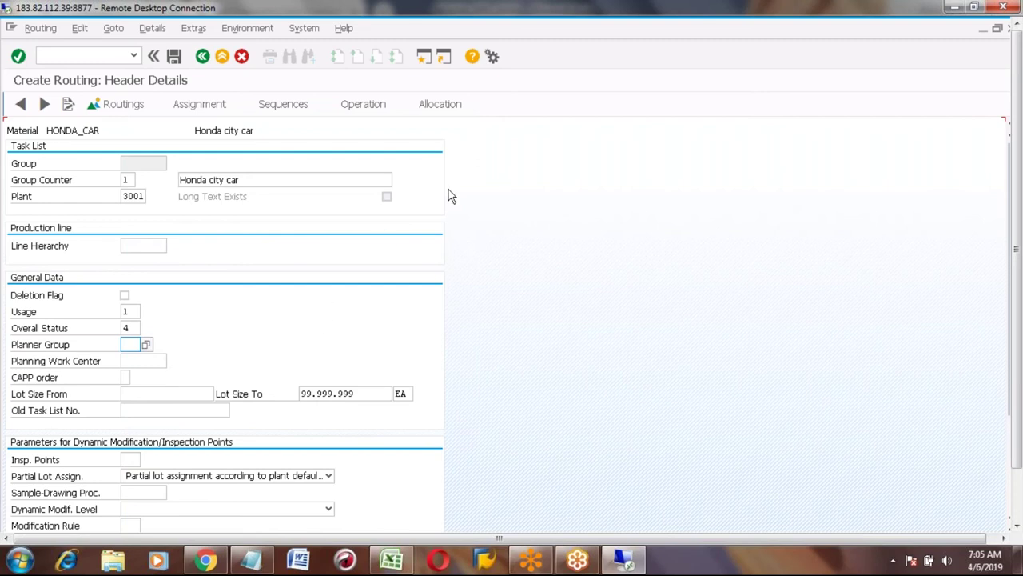
{"action": "left_click", "coordinate": [356, 107]}
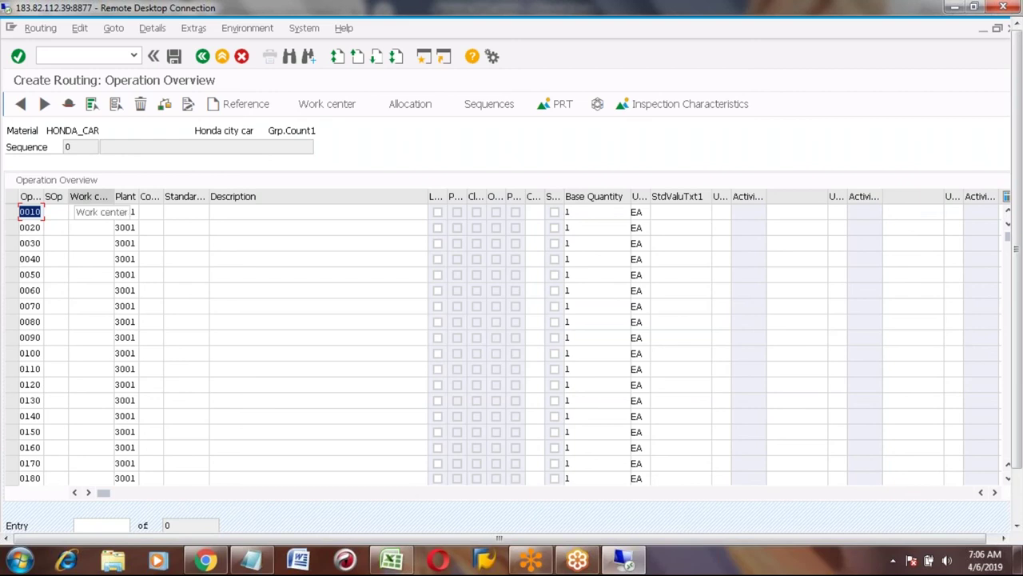
Enter work center WC001 for operation 0010 so it gets control key PP01 and HR units.
{"action": "left_click", "coordinate": [92, 214]}
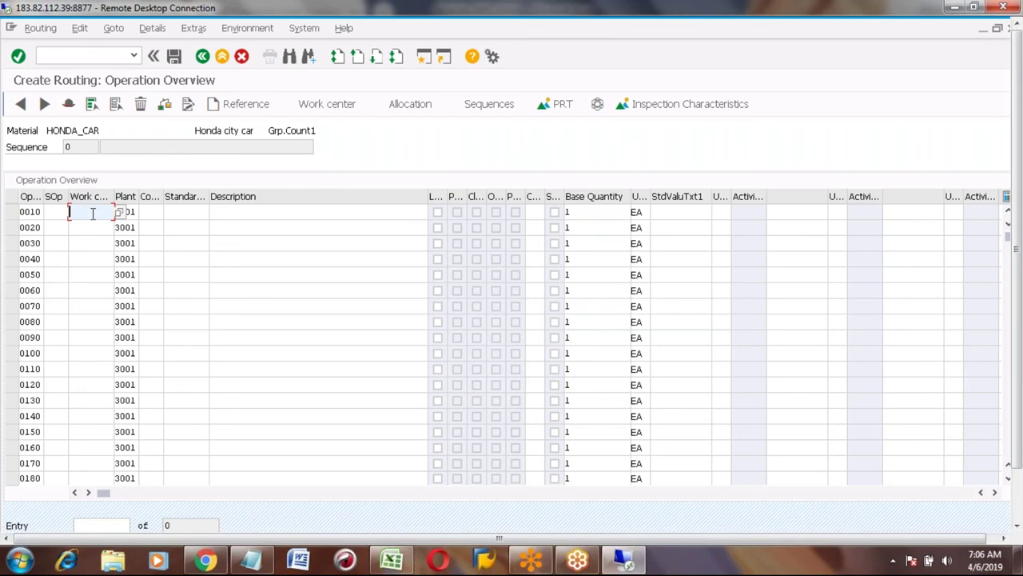
{"action": "type", "text": "wc001"}
{"action": "left_click", "coordinate": [151, 210]}
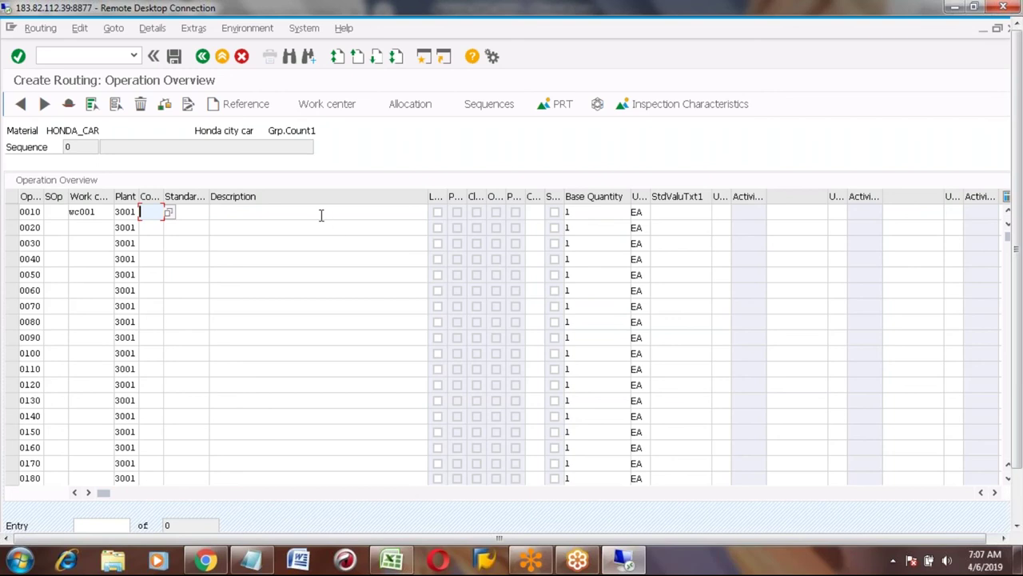
{"action": "key", "text": "Return"}
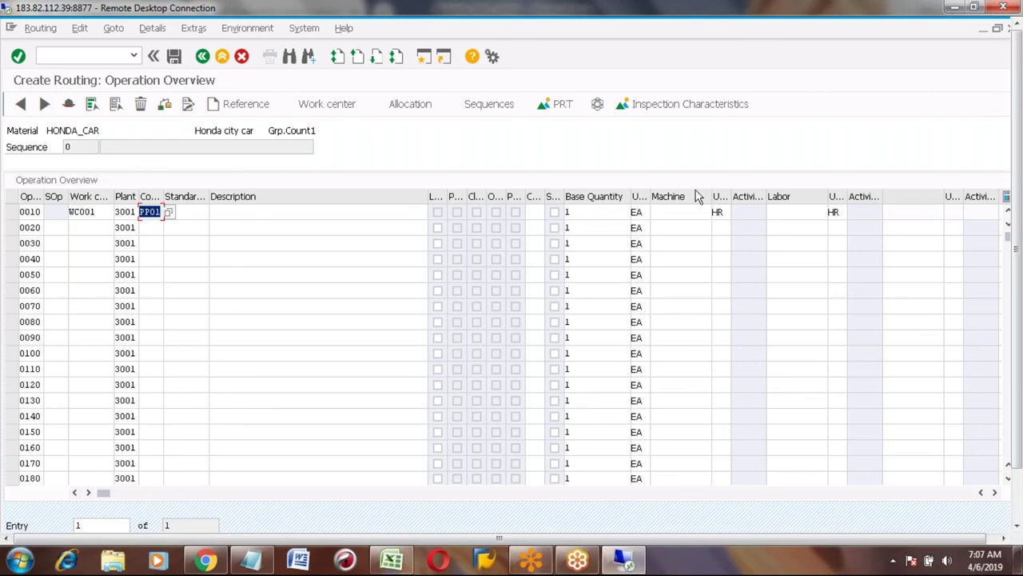
Describe operation 0010 as 'Fixing Engine' with machine time 1 and labor time 2.
{"action": "left_click", "coordinate": [236, 211]}
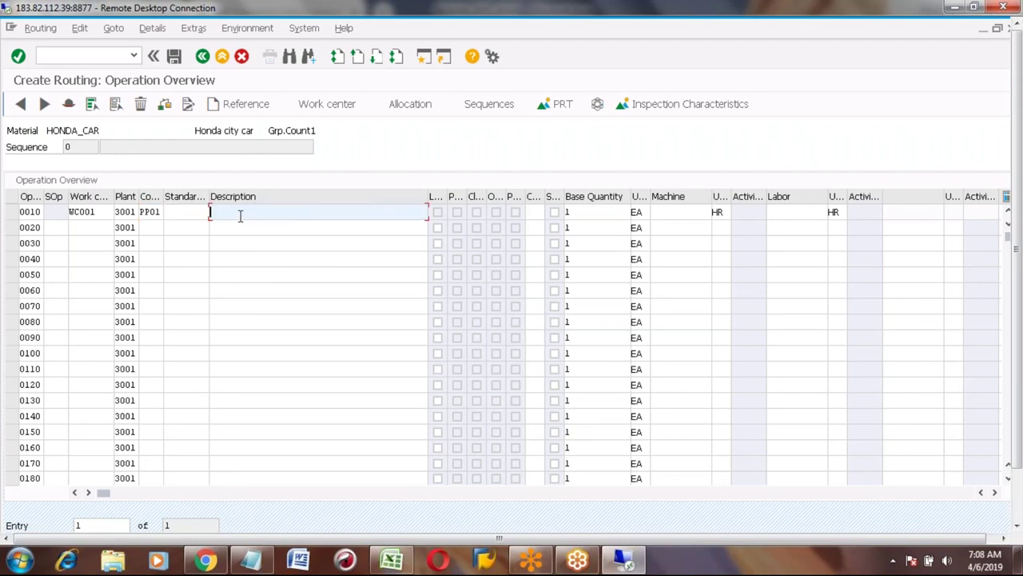
{"action": "type", "text": "Fixing "}
{"action": "type", "text": "Machine"}
{"action": "key", "text": "BackSpace"}
{"action": "key", "text": "BackSpace"}
{"action": "key", "text": "BackSpace"}
{"action": "key", "text": "BackSpace"}
{"action": "key", "text": "BackSpace"}
{"action": "key", "text": "BackSpace"}
{"action": "key", "text": "BackSpace"}
{"action": "type", "text": "Engine"}
{"action": "left_click", "coordinate": [677, 211]}
{"action": "left_click", "coordinate": [593, 214]}
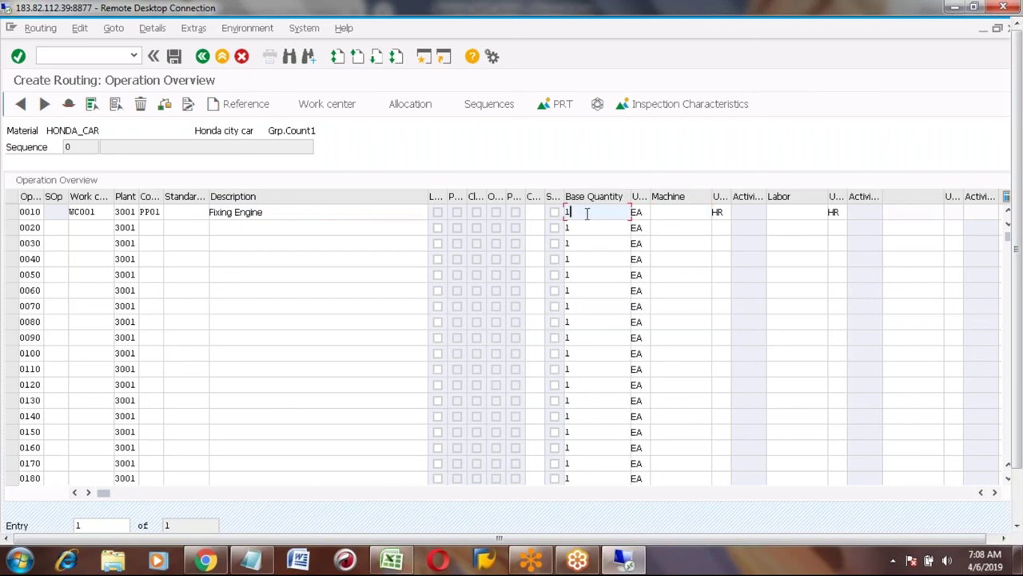
{"action": "left_click", "coordinate": [666, 213]}
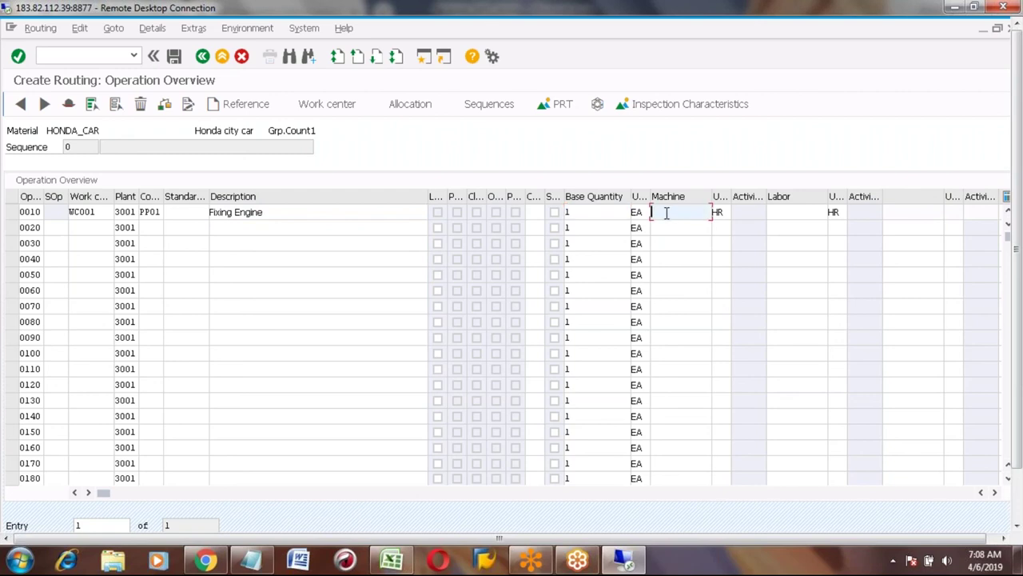
{"action": "type", "text": "1"}
{"action": "left_click", "coordinate": [789, 213]}
{"action": "type", "text": "2"}
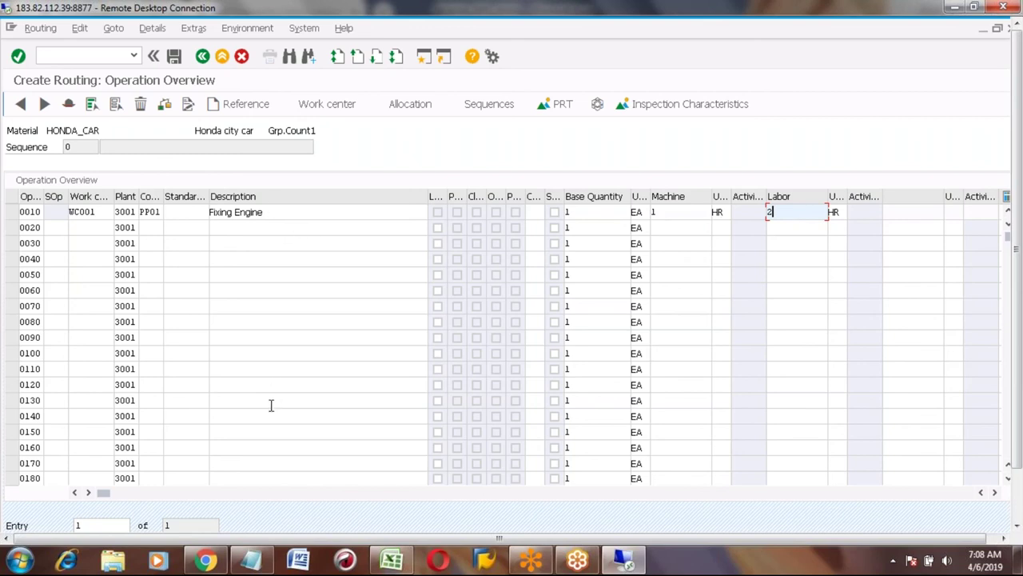
Add operation 0020 at work center WC001.
{"action": "left_click", "coordinate": [86, 228]}
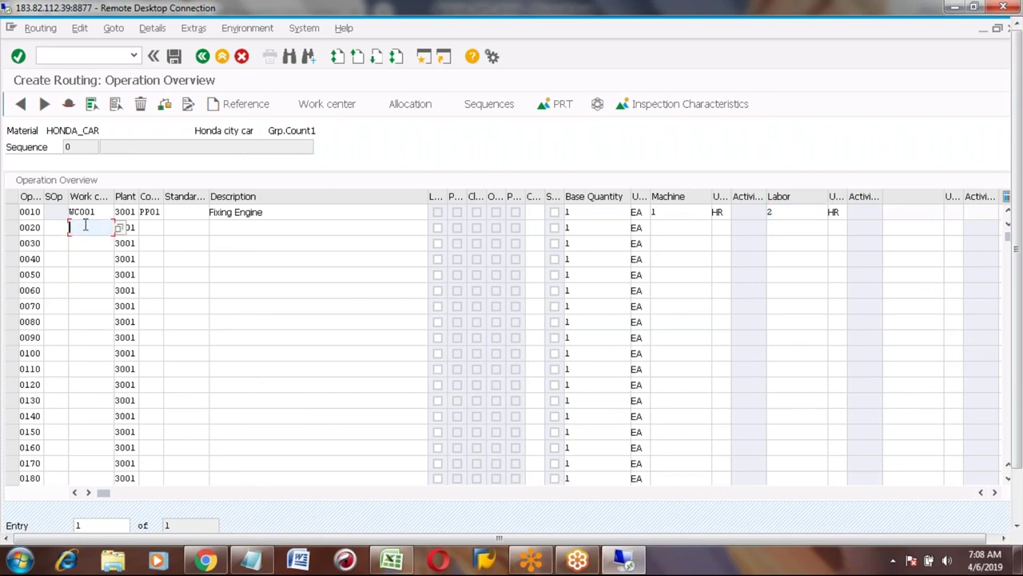
{"action": "type", "text": "WC001"}
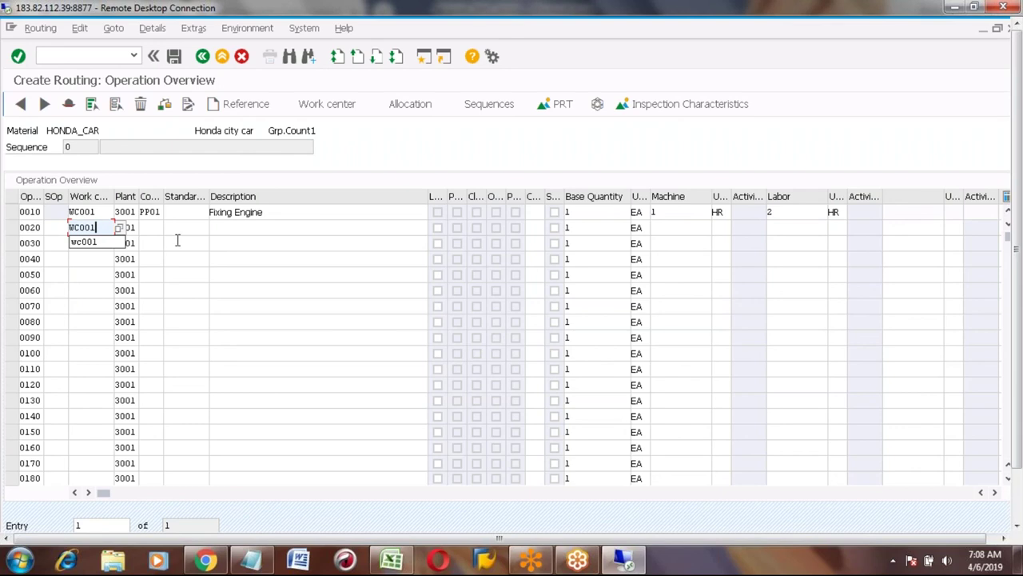
{"action": "key", "text": "Return"}
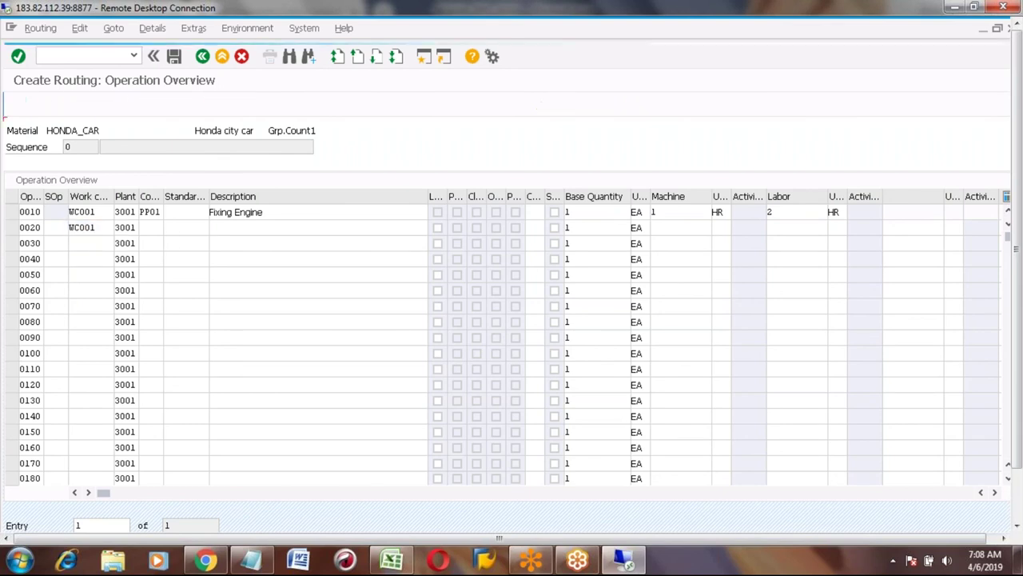
{"action": "left_click", "coordinate": [244, 228]}
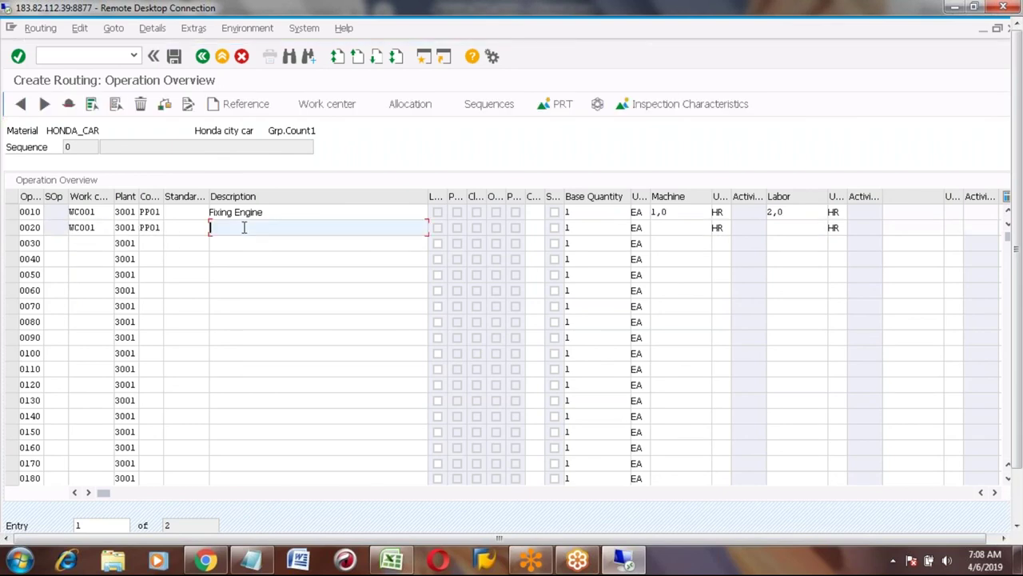
Copy the three remaining operation names from the Excel notes, cells D153:D155.
{"action": "key", "text": "alt+Tab"}
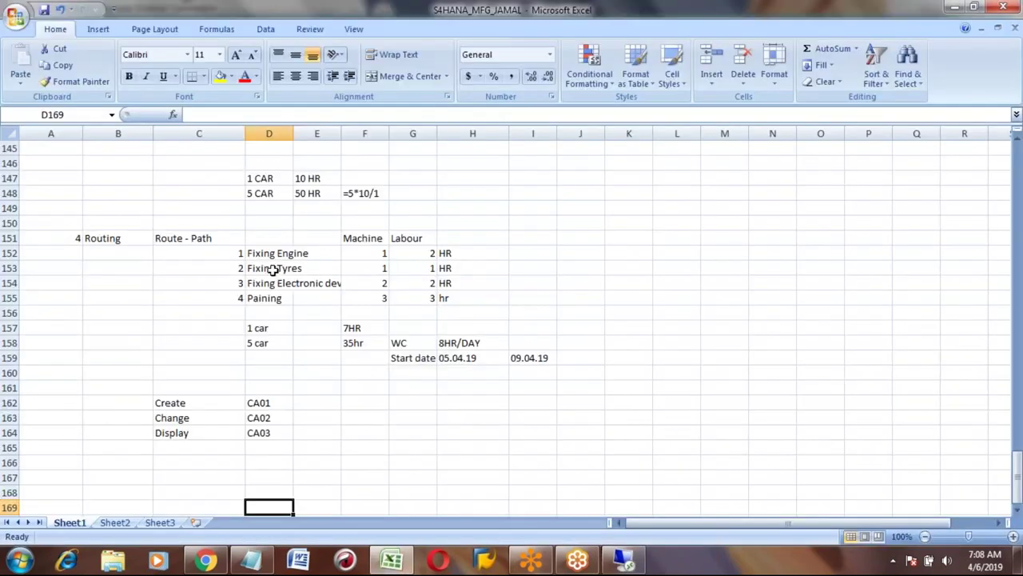
{"action": "left_click_drag", "start_coordinate": [272, 270], "coordinate": [269, 297]}
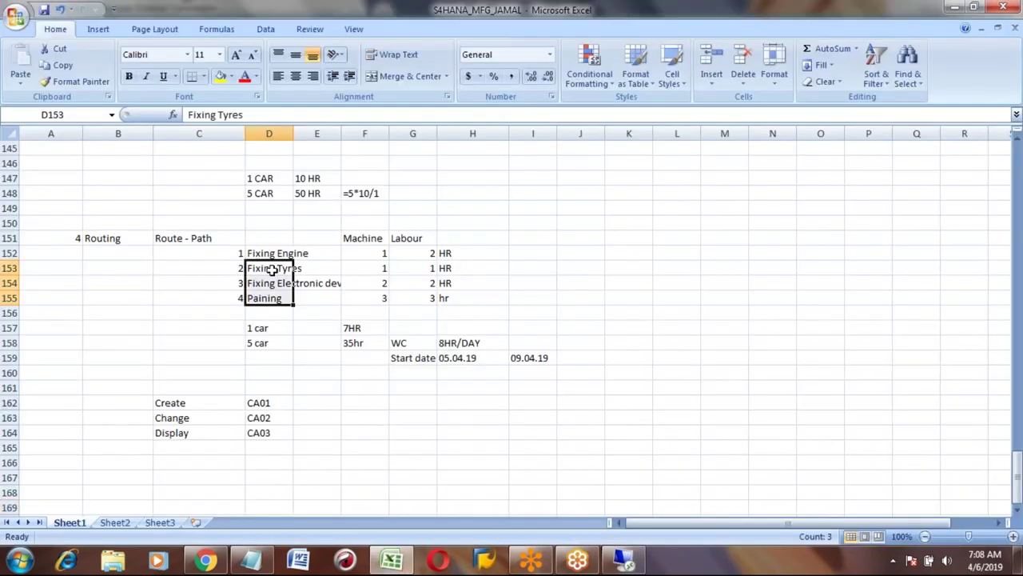
{"action": "key", "text": "ctrl+c"}
{"action": "key", "text": "alt+Tab"}
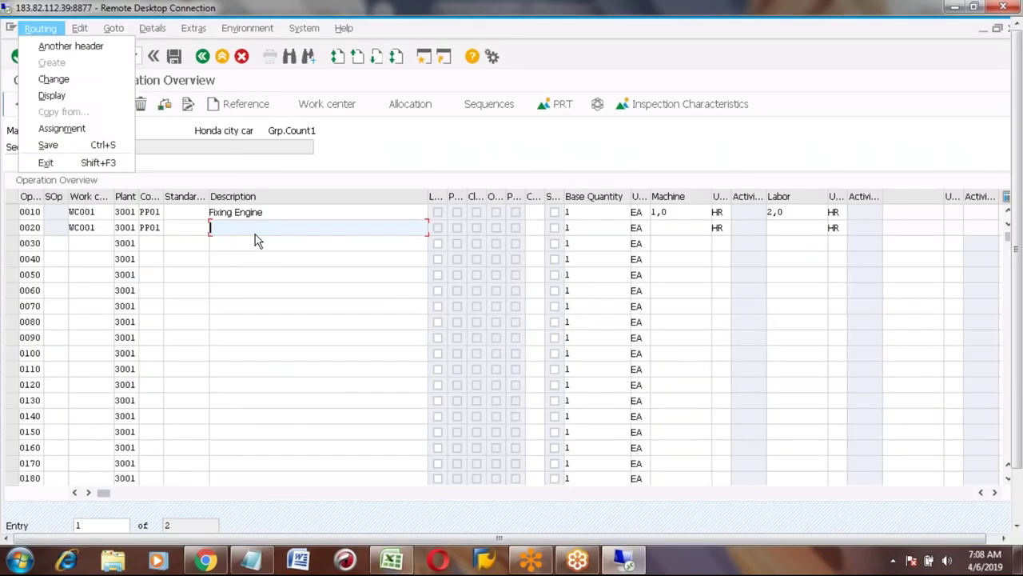
Paste Fixing Tyres, Fixing Electronic devices and Paining into 0020–0040; assign WC001 to 0030 and 0040.
{"action": "left_click", "coordinate": [253, 229]}
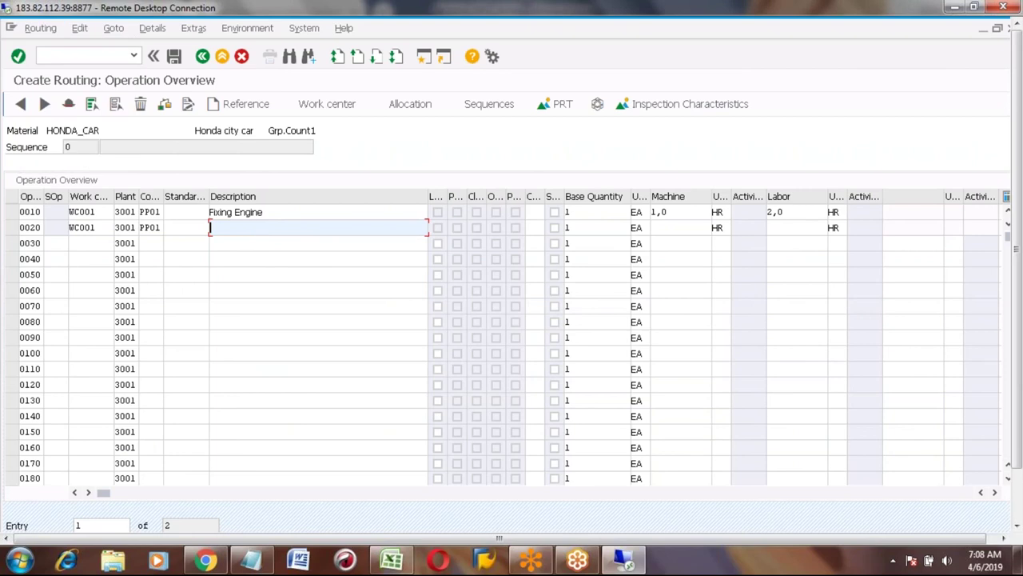
{"action": "key", "text": "ctrl+v"}
{"action": "left_click", "coordinate": [93, 243]}
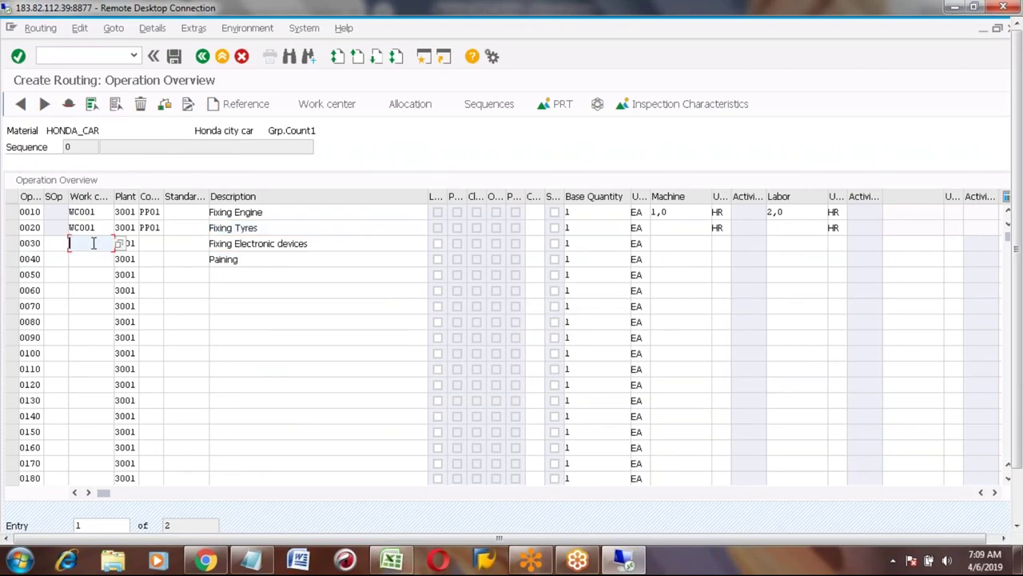
{"action": "type", "text": "wc001"}
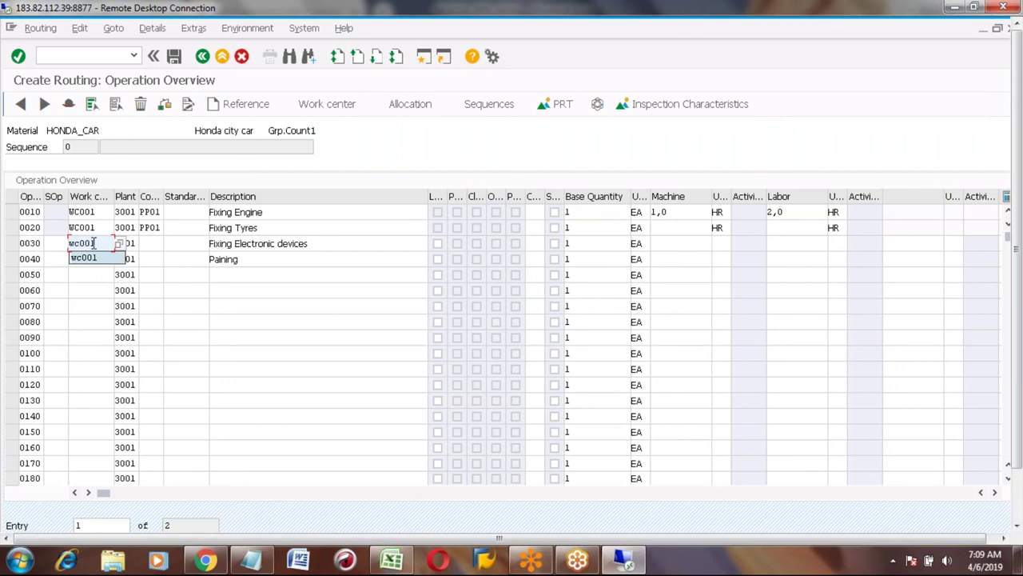
{"action": "key", "text": "Escape"}
{"action": "key", "text": "Down"}
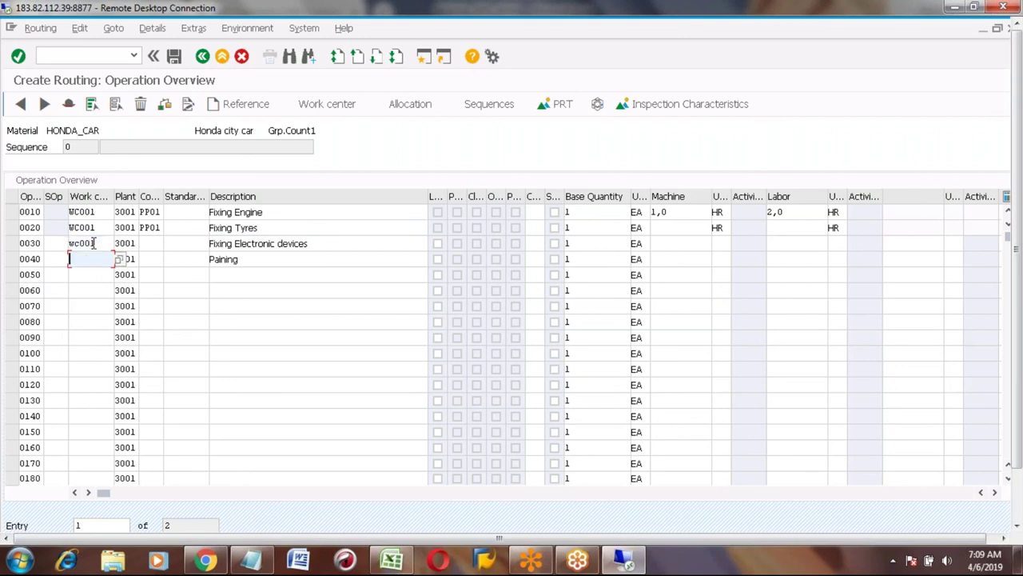
{"action": "type", "text": "WC"}
{"action": "key", "text": "Down"}
{"action": "key", "text": "Return"}
{"action": "key", "text": "Return"}
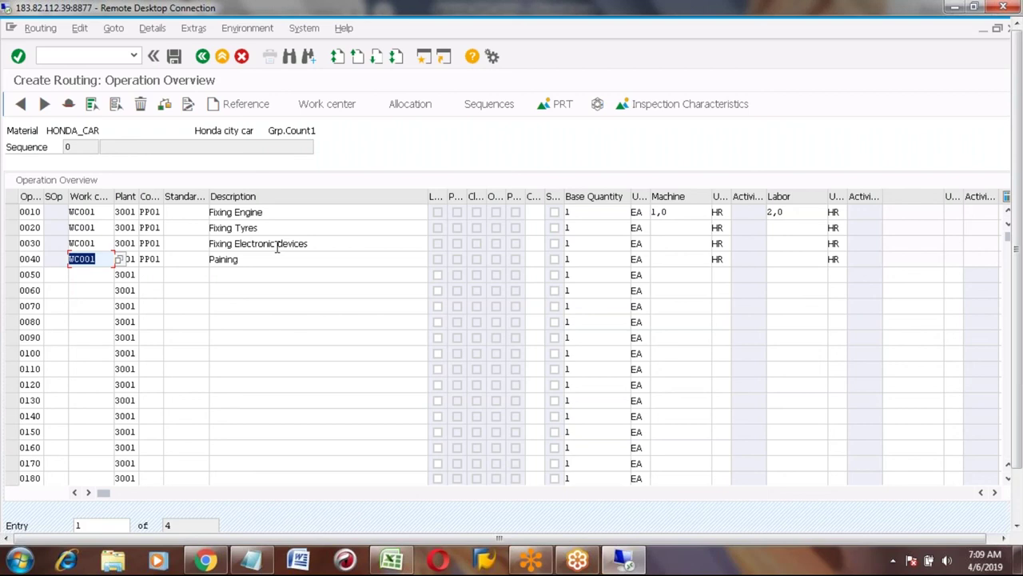
Set machine times 2, 1, 1 and labor time 1 for operations 0020, 0030 and 0040.
{"action": "left_click", "coordinate": [672, 227]}
{"action": "type", "text": "2"}
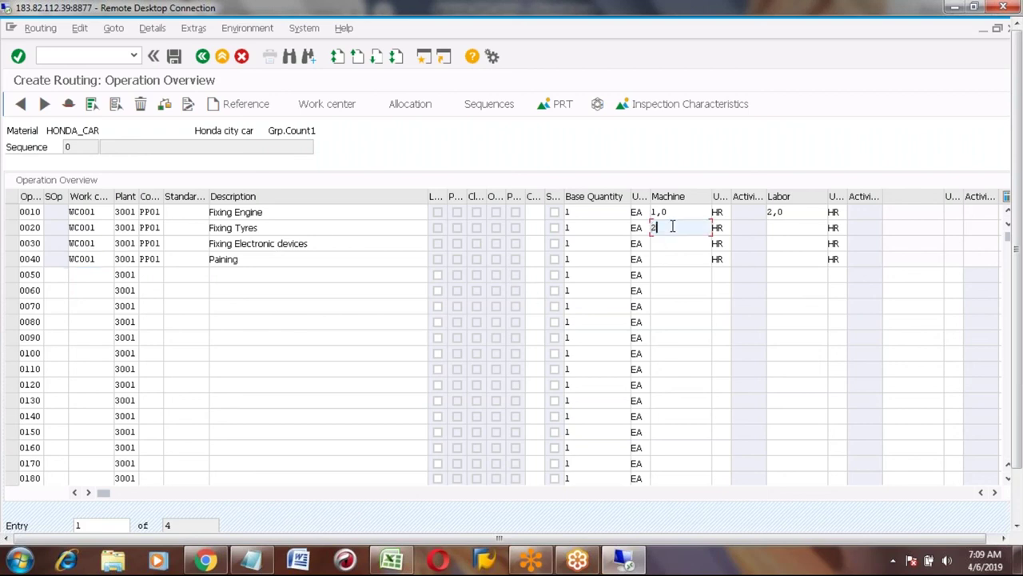
{"action": "left_click", "coordinate": [670, 245]}
{"action": "type", "text": "1"}
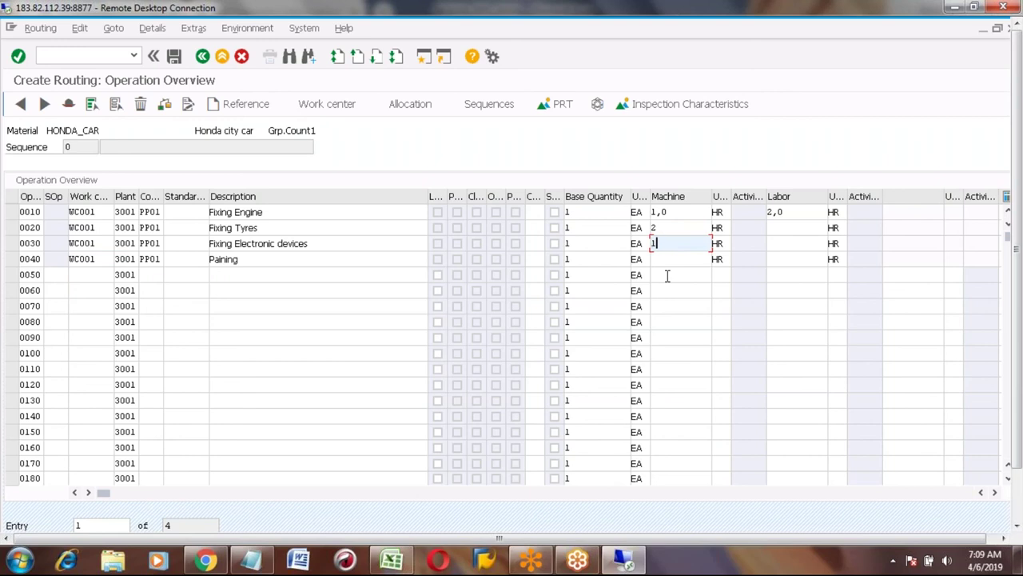
{"action": "left_click", "coordinate": [665, 258]}
{"action": "type", "text": "1"}
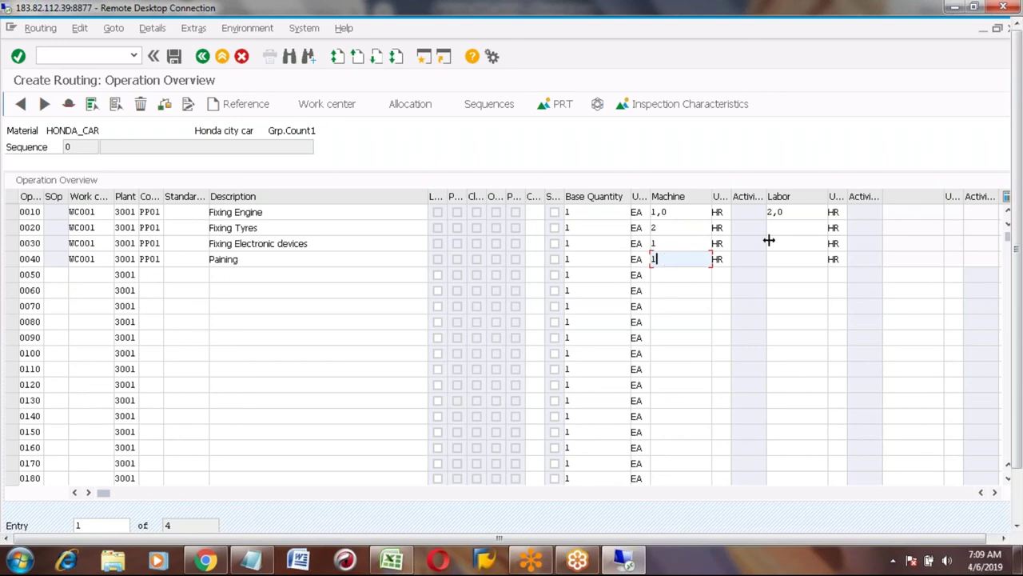
{"action": "left_click", "coordinate": [778, 228]}
{"action": "type", "text": "1"}
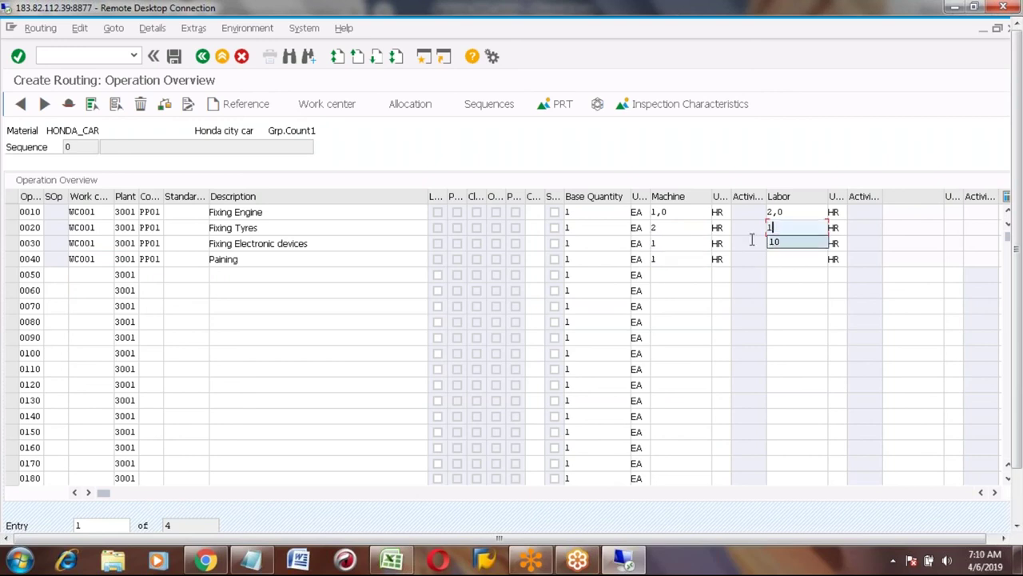
{"action": "left_click", "coordinate": [776, 243]}
{"action": "type", "text": "1"}
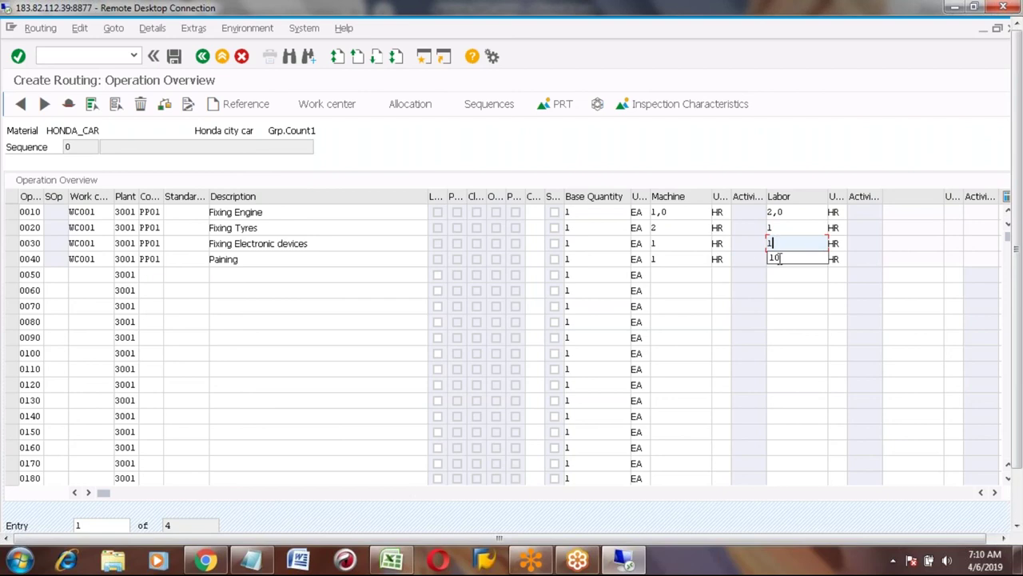
{"action": "left_click", "coordinate": [779, 258]}
{"action": "type", "text": "1"}
{"action": "key", "text": "Return"}
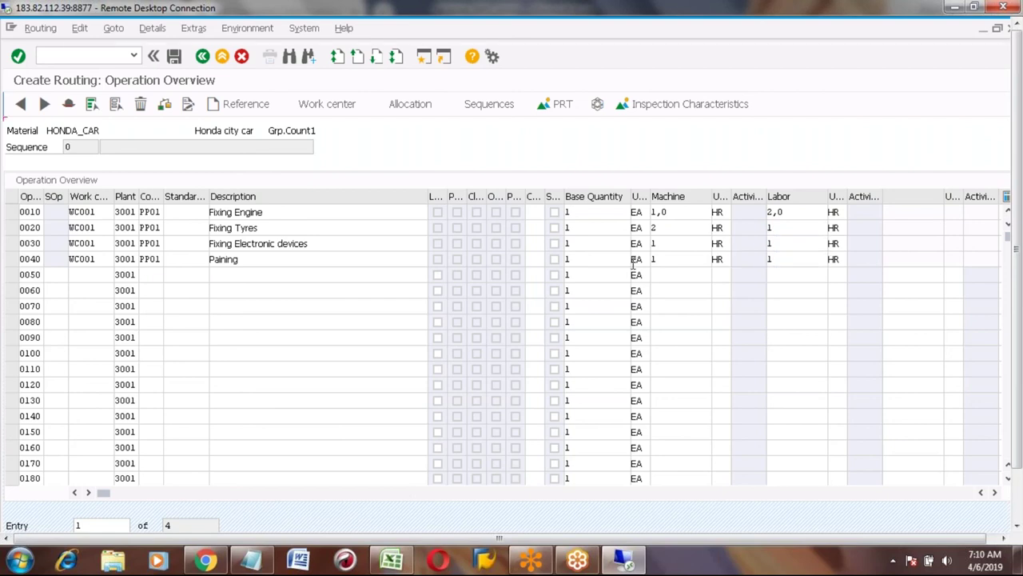
Select operation 0010, scroll through the operation table, then clear the selection.
{"action": "left_click", "coordinate": [12, 212]}
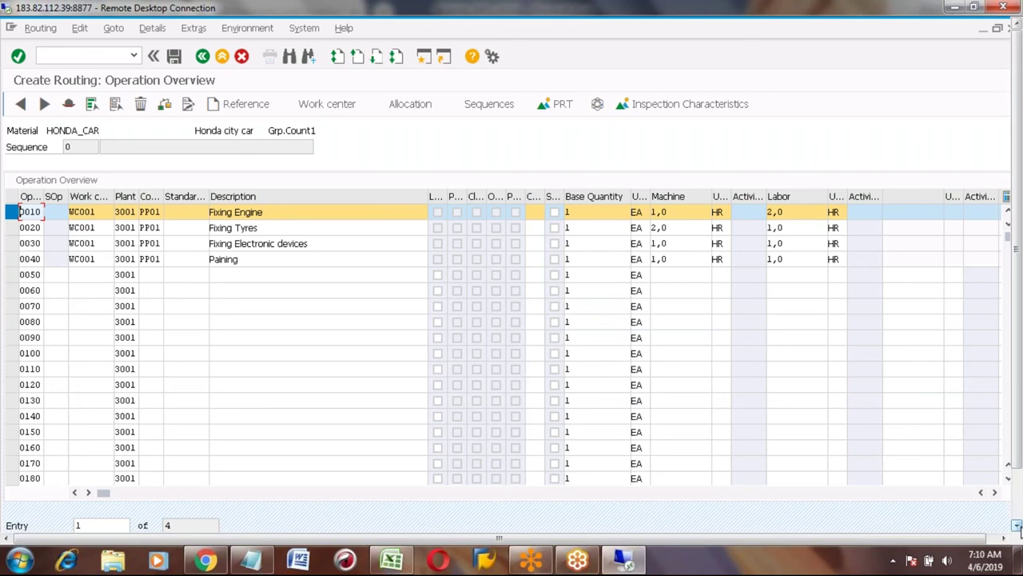
{"action": "left_click", "coordinate": [1016, 525]}
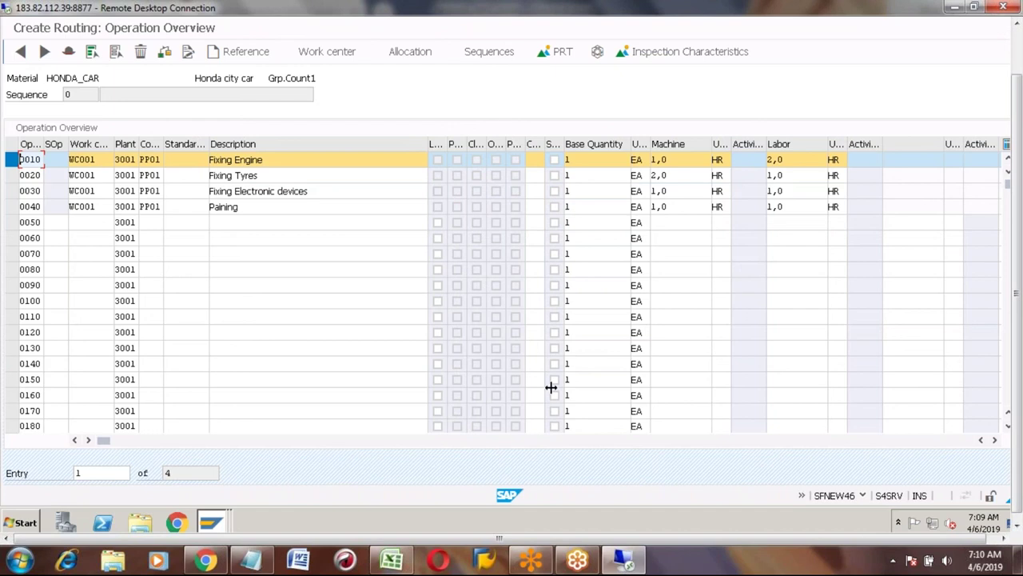
{"action": "left_click", "coordinate": [1008, 426]}
{"action": "left_click", "coordinate": [1008, 426]}
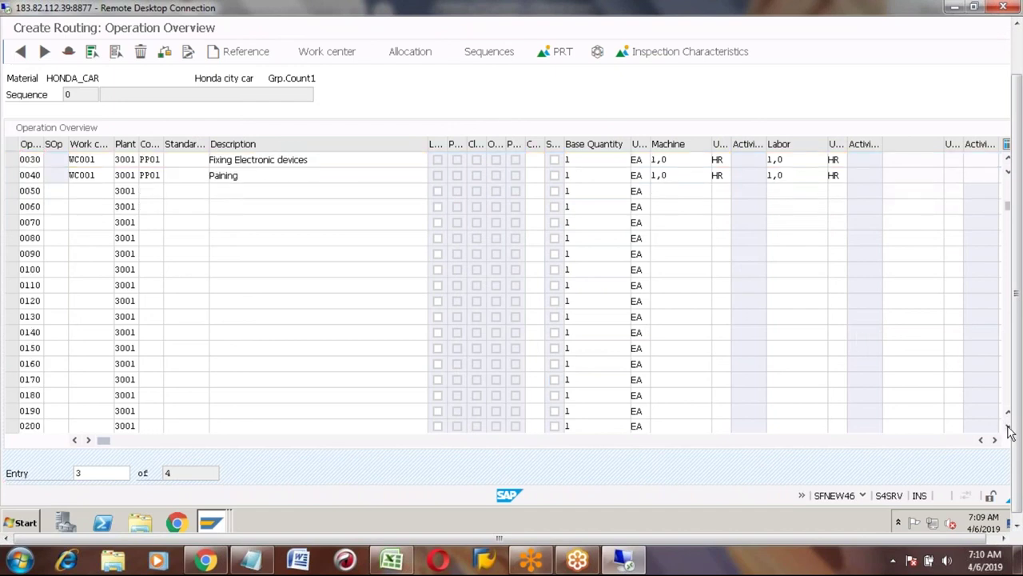
{"action": "left_click", "coordinate": [1008, 426]}
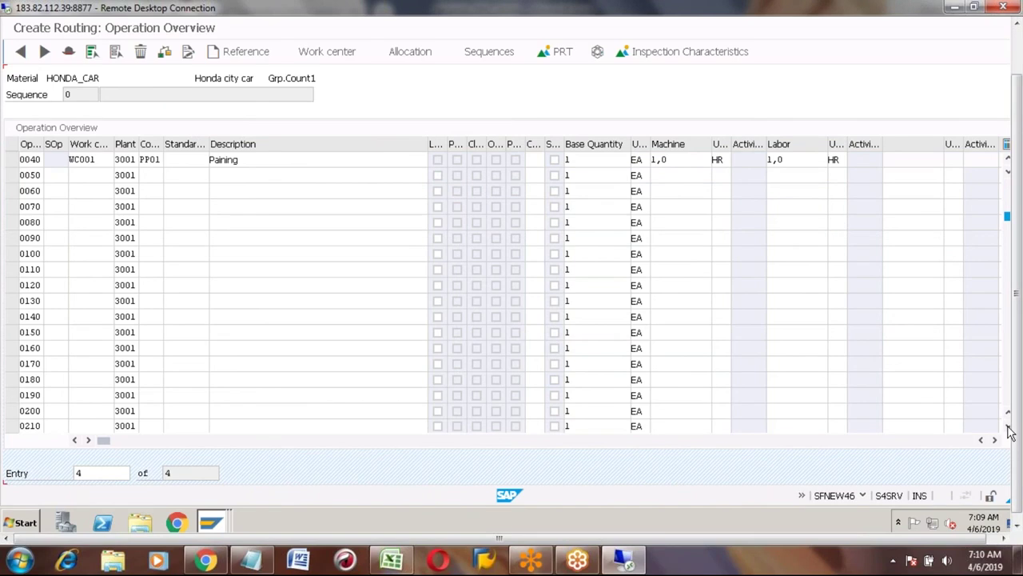
{"action": "left_click", "coordinate": [1016, 46]}
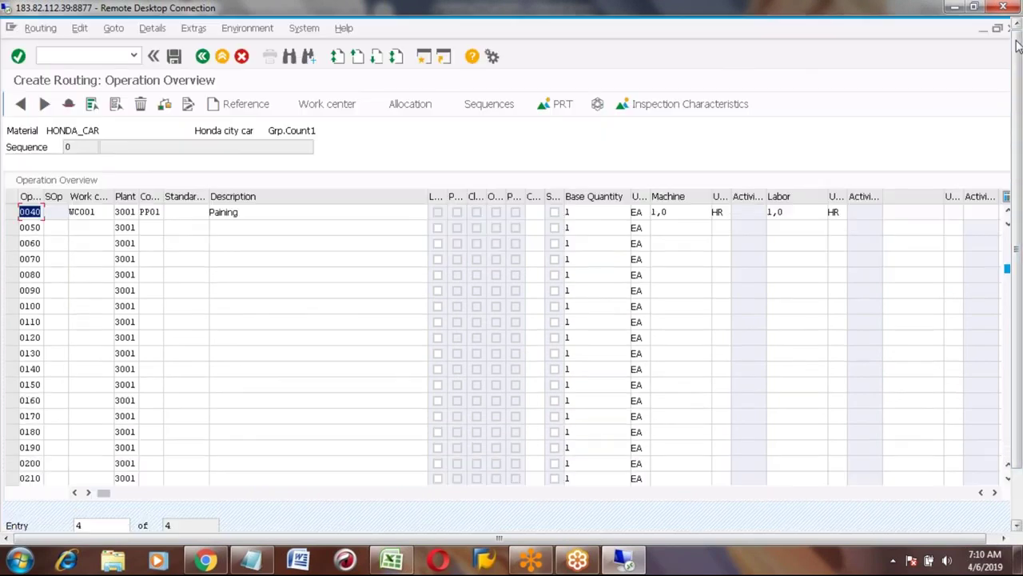
{"action": "left_click", "coordinate": [1008, 212]}
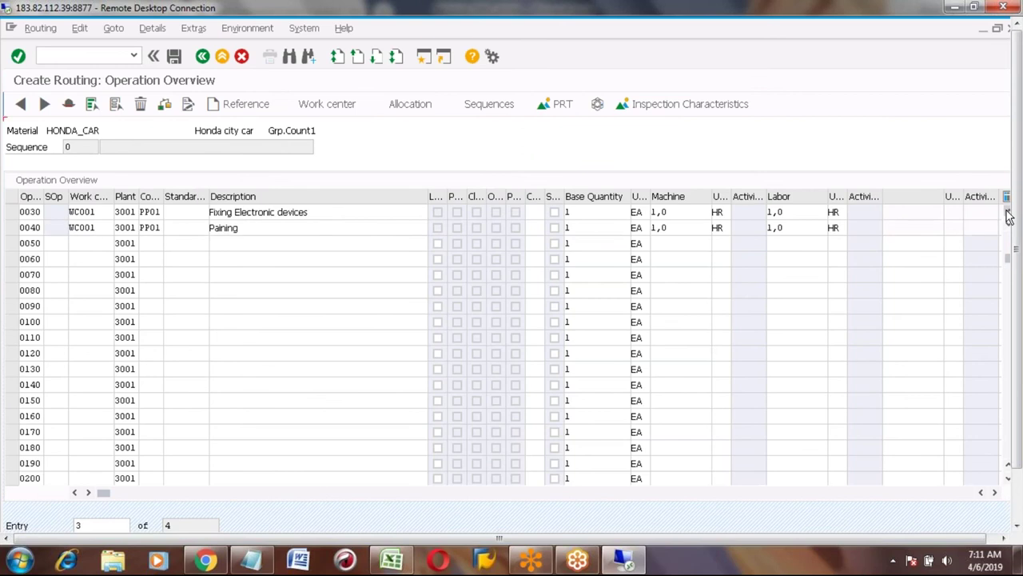
{"action": "left_click", "coordinate": [1008, 212]}
{"action": "left_click", "coordinate": [1008, 213]}
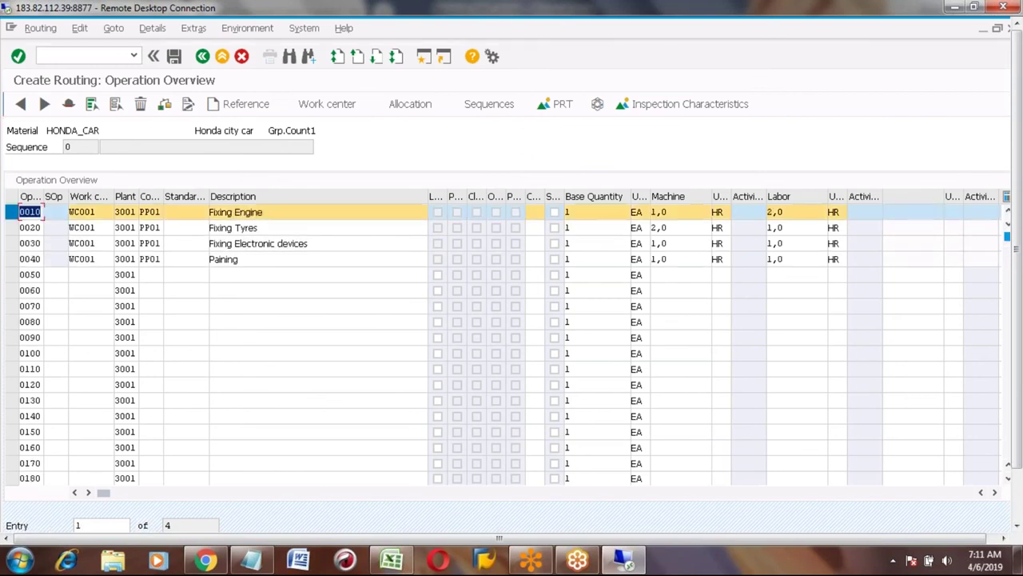
{"action": "key", "text": "Return"}
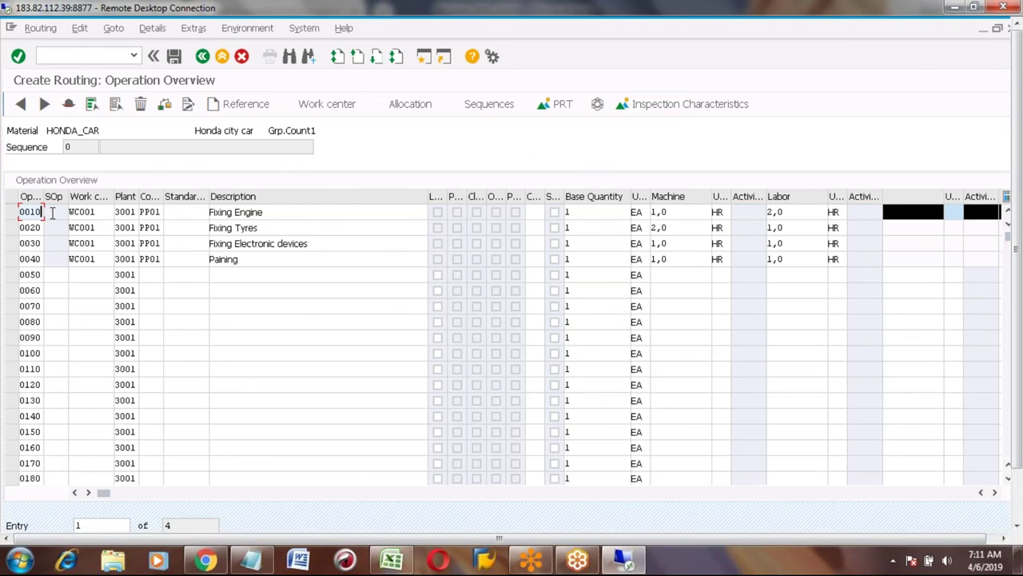
In row 0050 create sub-operation 0010 under operation 0010 with control key PP01.
{"action": "left_click", "coordinate": [59, 274]}
{"action": "type", "text": "0010"}
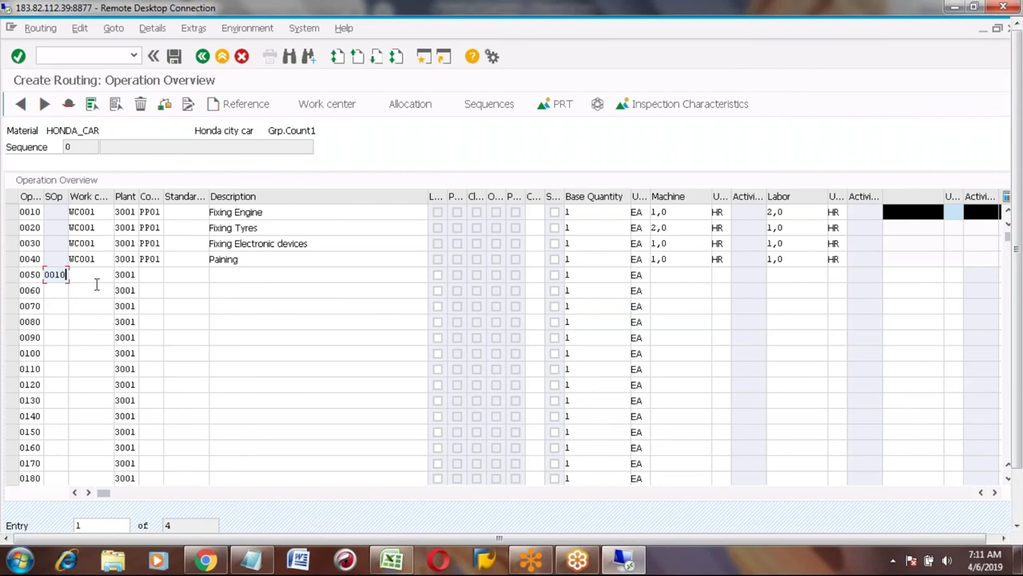
{"action": "key", "text": "Return"}
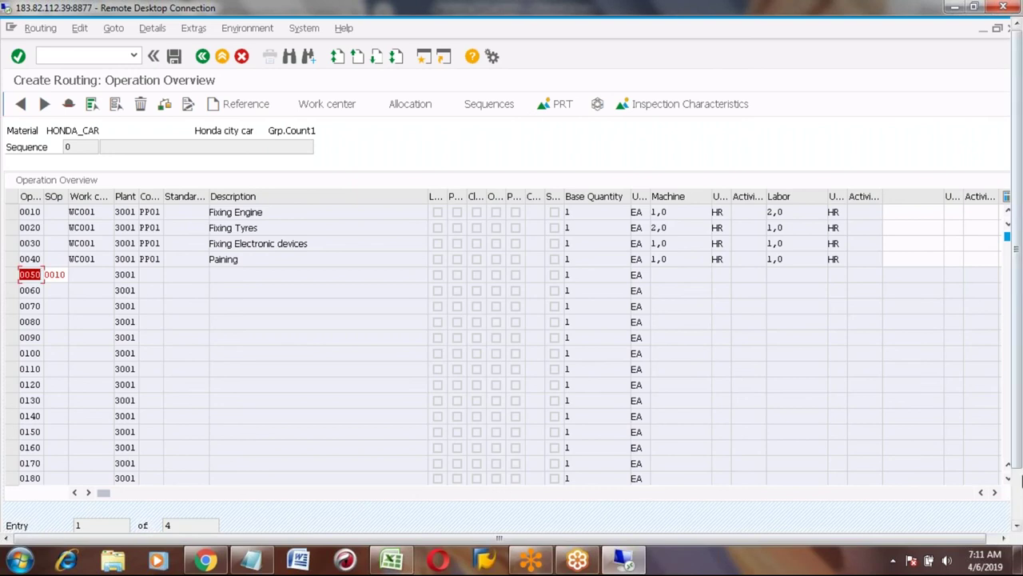
{"action": "left_click", "coordinate": [1019, 518]}
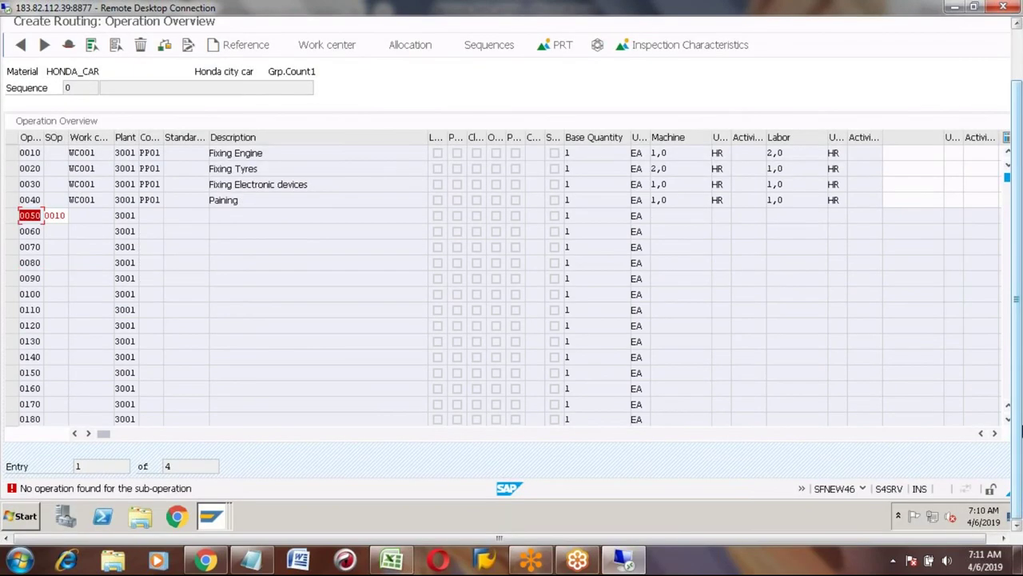
{"action": "left_click", "coordinate": [1019, 52]}
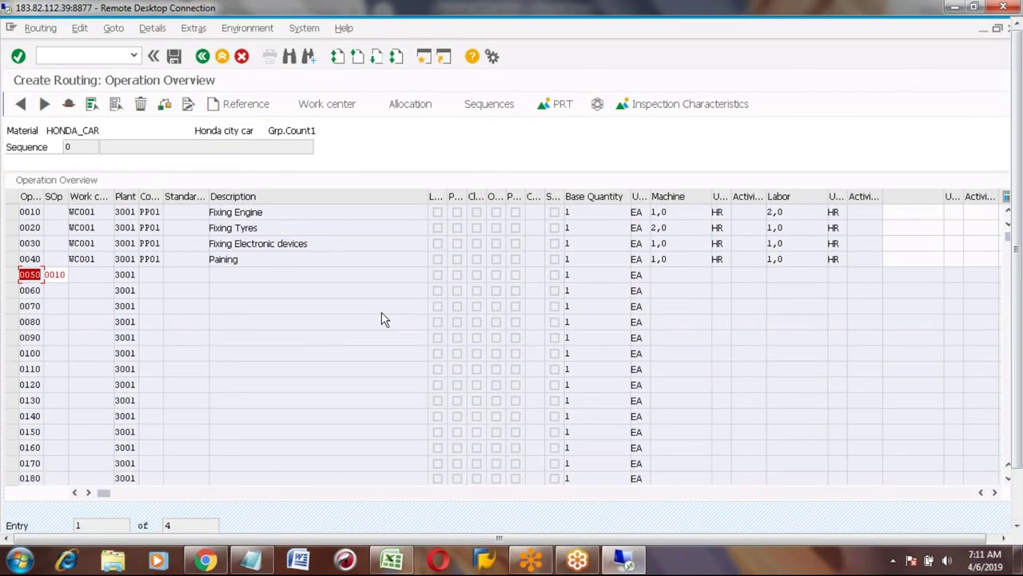
{"action": "type", "text": "0010"}
{"action": "key", "text": "Return"}
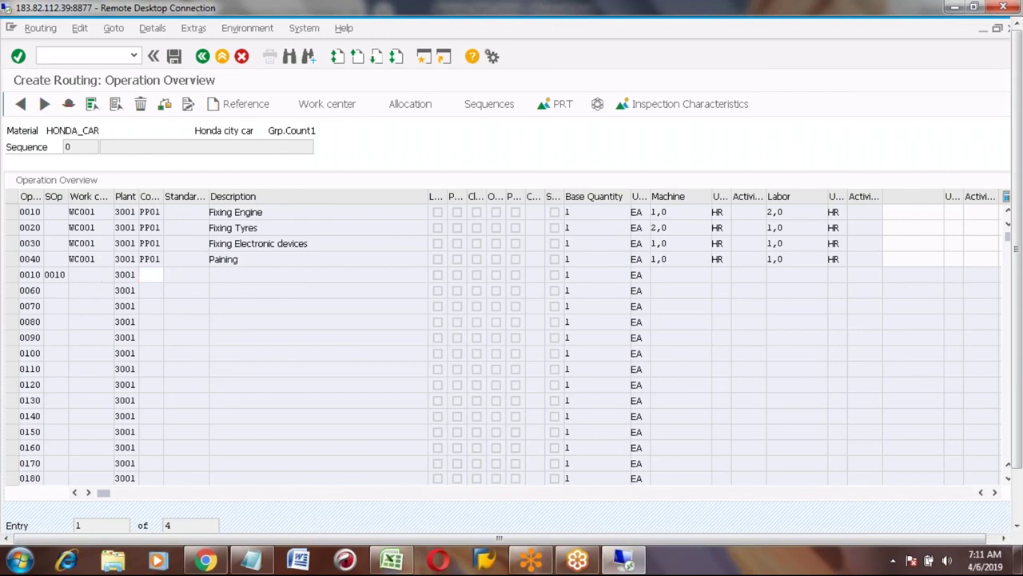
{"action": "type", "text": "PP01"}
{"action": "key", "text": "Return"}
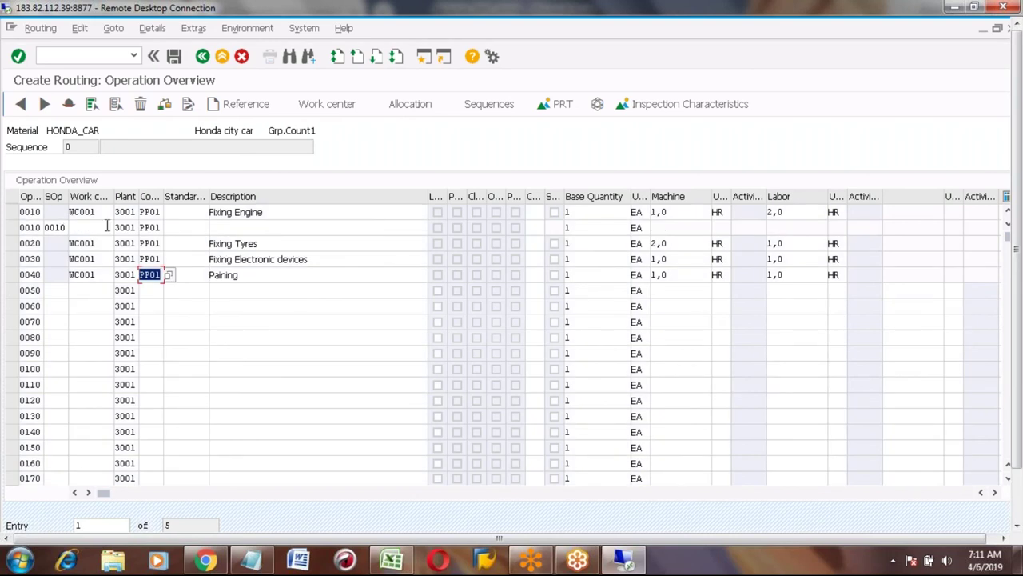
Delete the sub-operation 0010 row and confirm the deletion.
{"action": "left_click", "coordinate": [10, 227]}
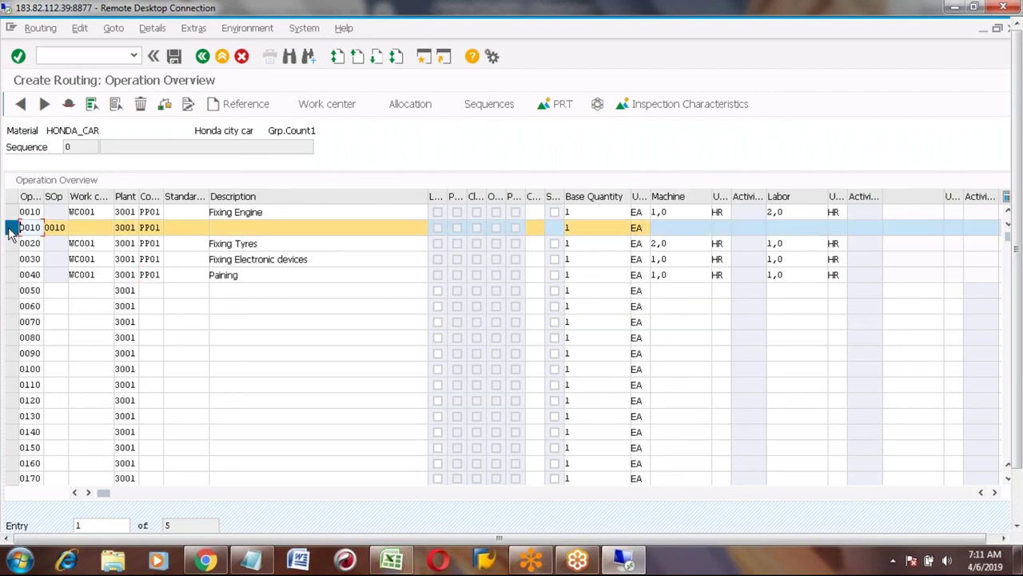
{"action": "left_click", "coordinate": [140, 106]}
{"action": "left_click", "coordinate": [198, 283]}
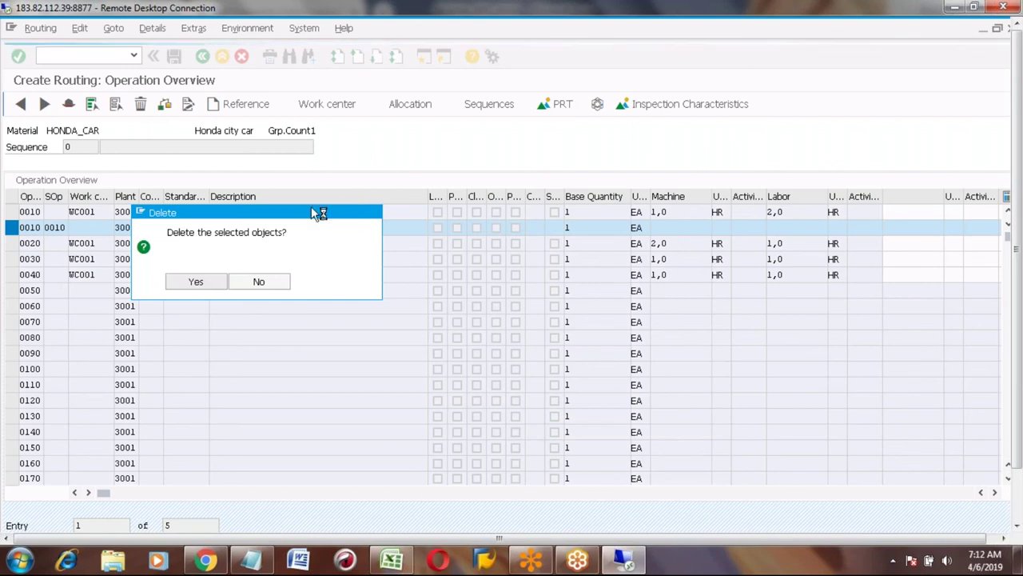
{"action": "key", "text": "Return"}
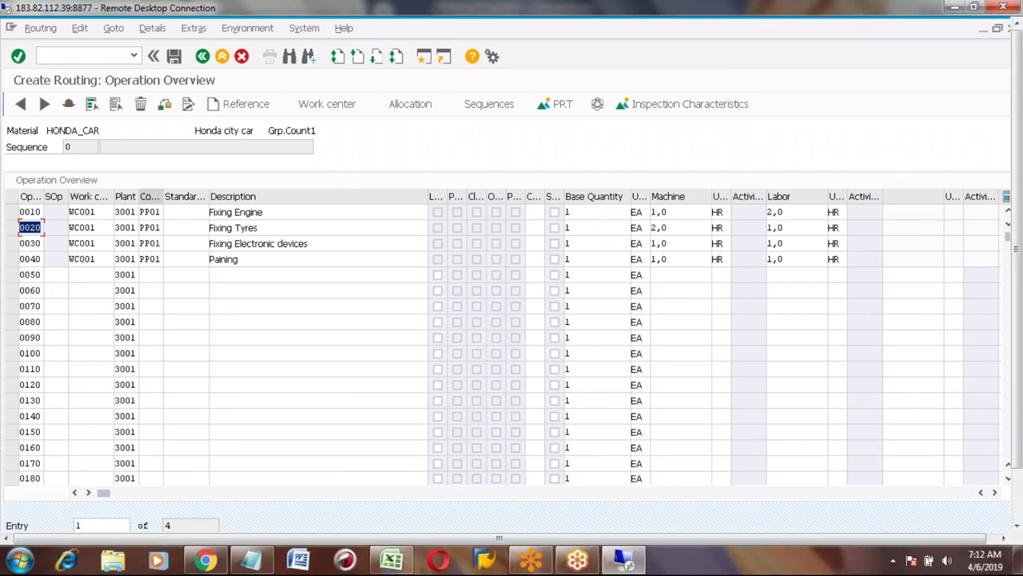
Open the Control Key value help on operation 0010 Fixing Engine.
{"action": "left_click", "coordinate": [154, 211]}
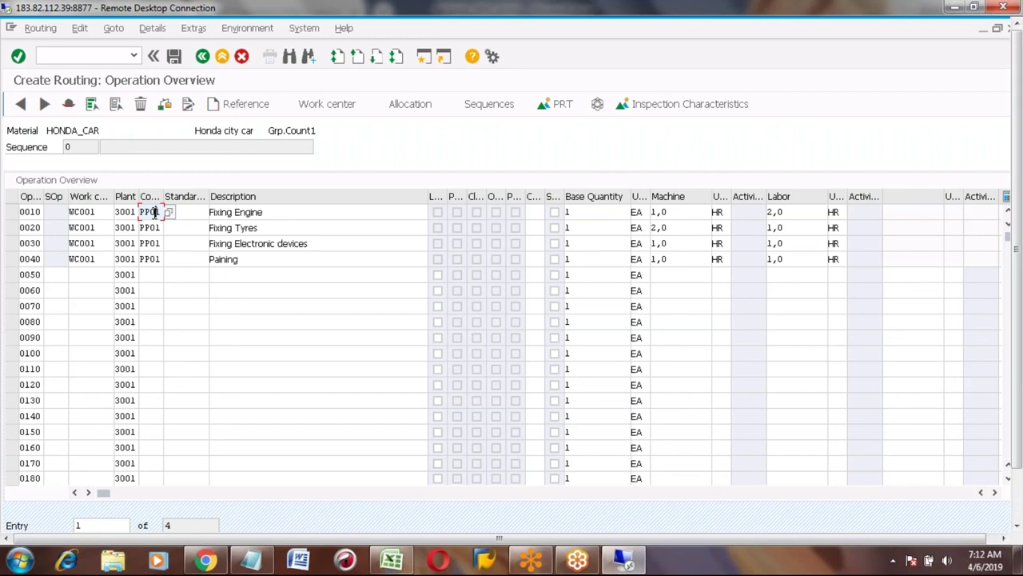
{"action": "left_click", "coordinate": [12, 212]}
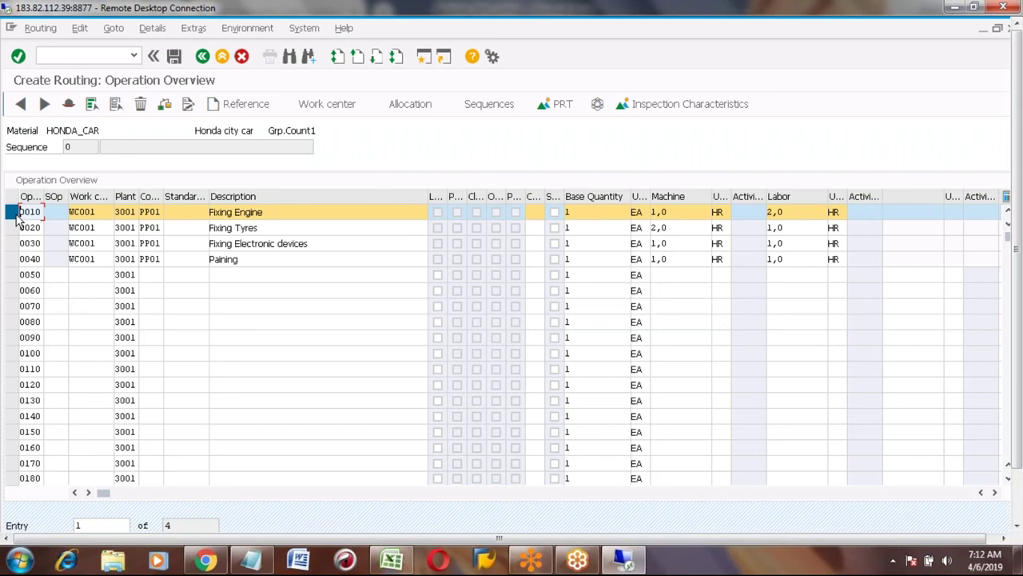
{"action": "left_click", "coordinate": [154, 212]}
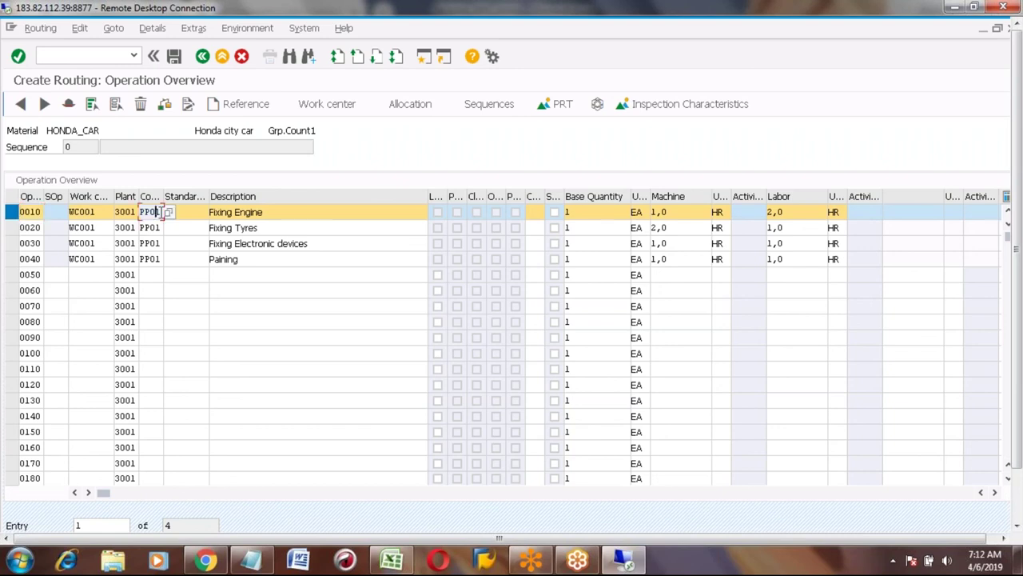
{"action": "left_click", "coordinate": [169, 212]}
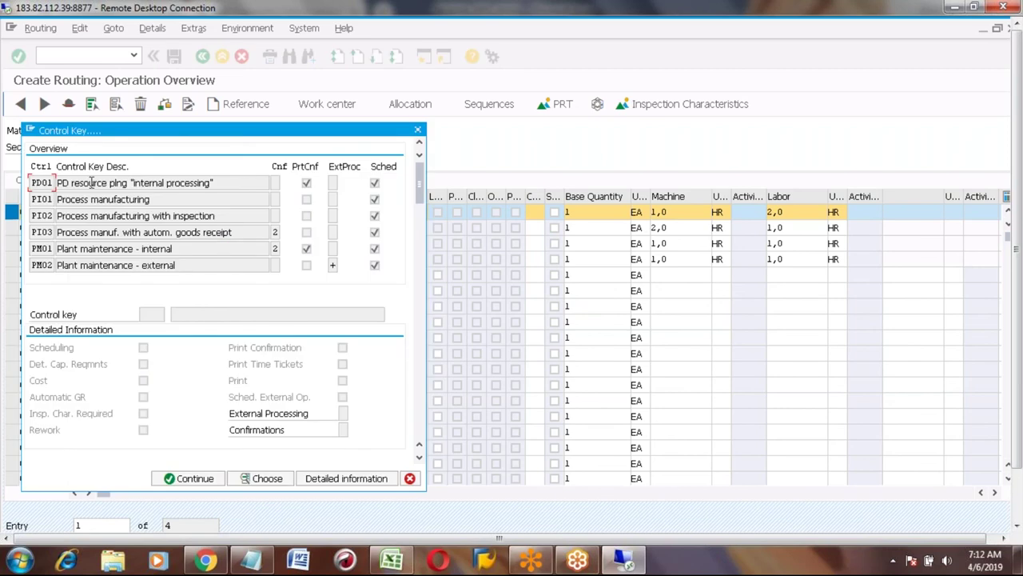
Browse the control key list past PD01 and PM01 down to PP01–PP04 and PS01–PS02.
{"action": "left_click", "coordinate": [92, 182]}
{"action": "left_click", "coordinate": [40, 249]}
{"action": "left_click", "coordinate": [77, 249]}
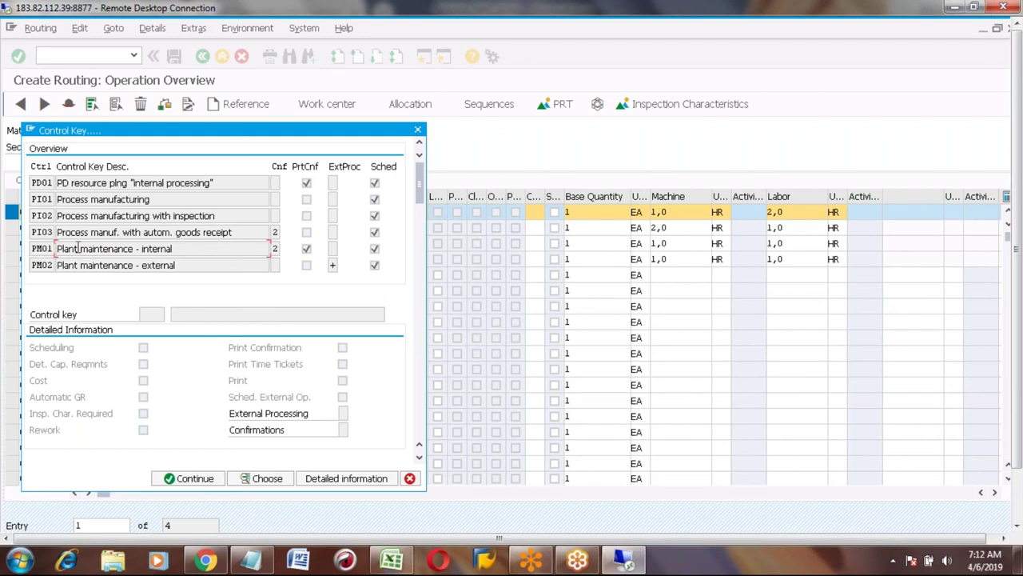
{"action": "double_click", "coordinate": [77, 248]}
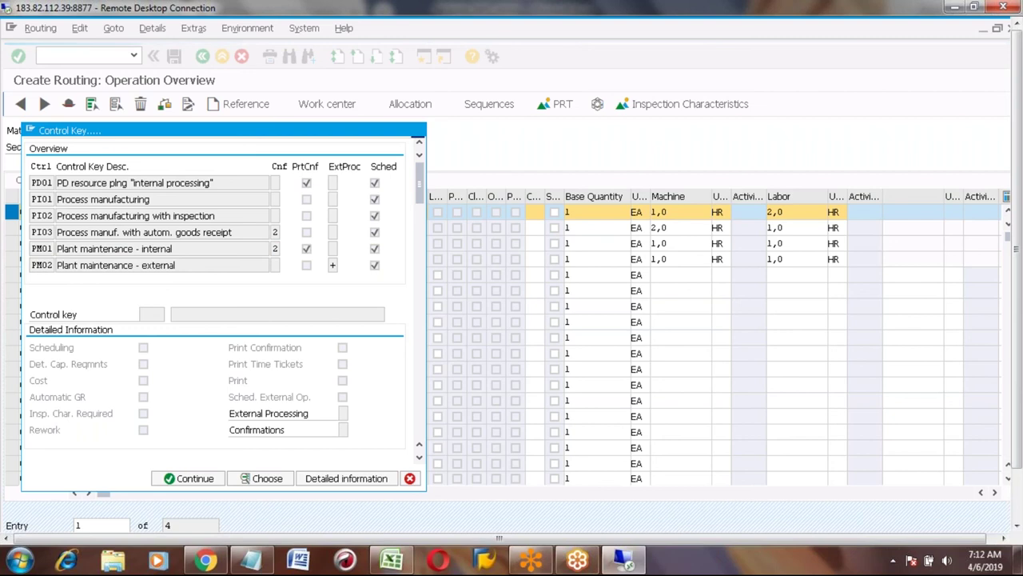
{"action": "left_click", "coordinate": [42, 232]}
{"action": "left_click", "coordinate": [41, 248]}
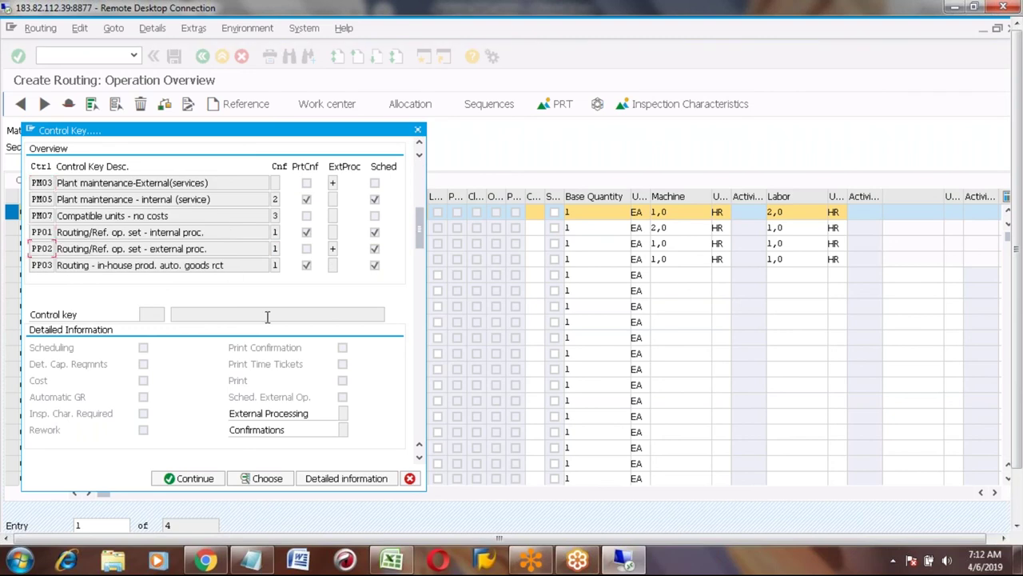
{"action": "left_click", "coordinate": [418, 461]}
{"action": "left_click", "coordinate": [418, 462]}
{"action": "left_click", "coordinate": [419, 461]}
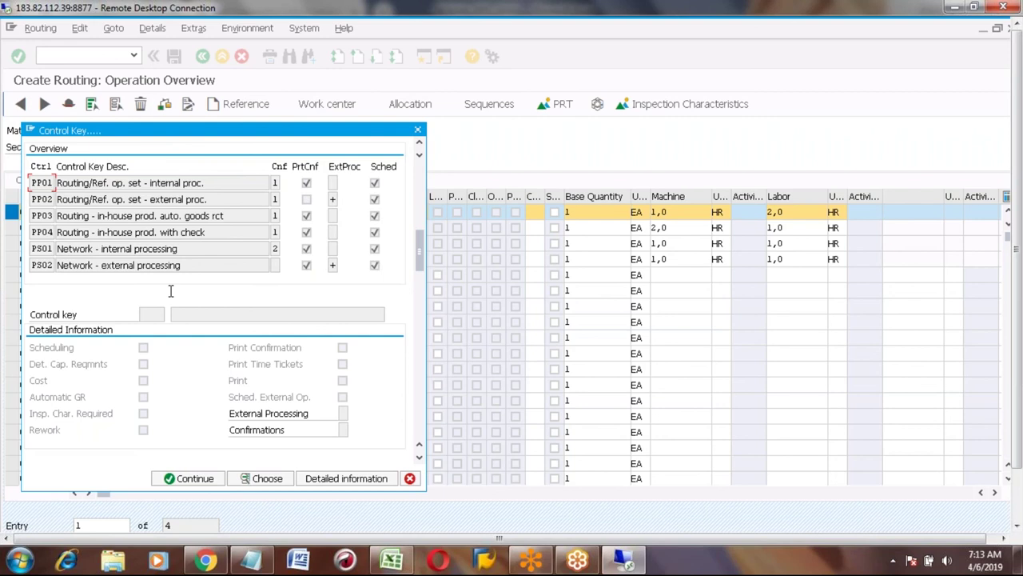
Show detailed information for control key PP01: scheduling, capacity, costing and printing settings.
{"action": "left_click", "coordinate": [340, 480]}
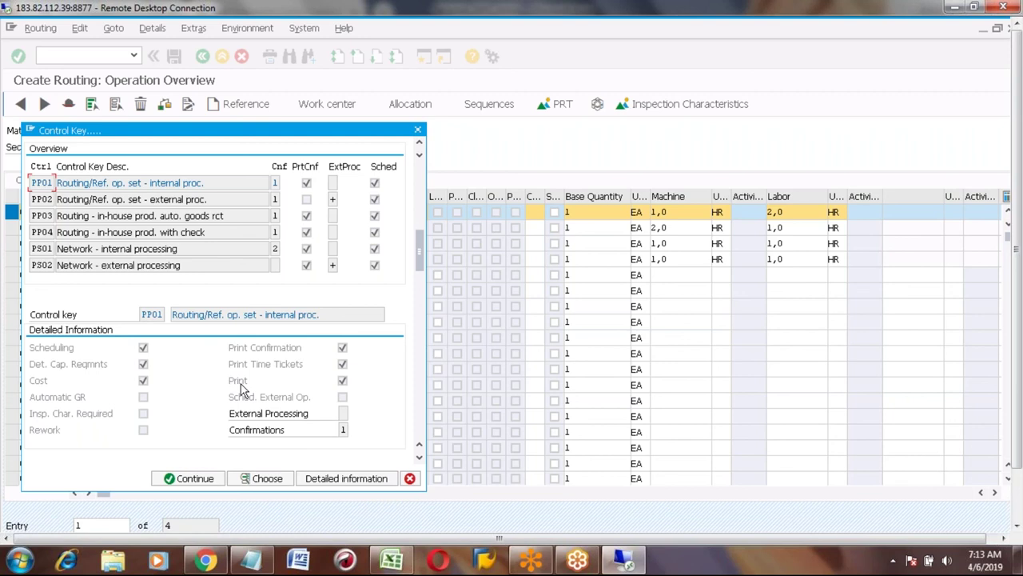
{"action": "left_click", "coordinate": [152, 314]}
{"action": "left_click", "coordinate": [145, 366]}
{"action": "left_click", "coordinate": [143, 382]}
Compare the External Processing settings of control keys PP01 and PP02.
{"action": "left_click", "coordinate": [197, 183]}
{"action": "left_click", "coordinate": [343, 413]}
{"action": "left_click", "coordinate": [345, 415]}
{"action": "left_click", "coordinate": [37, 199]}
{"action": "left_click", "coordinate": [329, 480]}
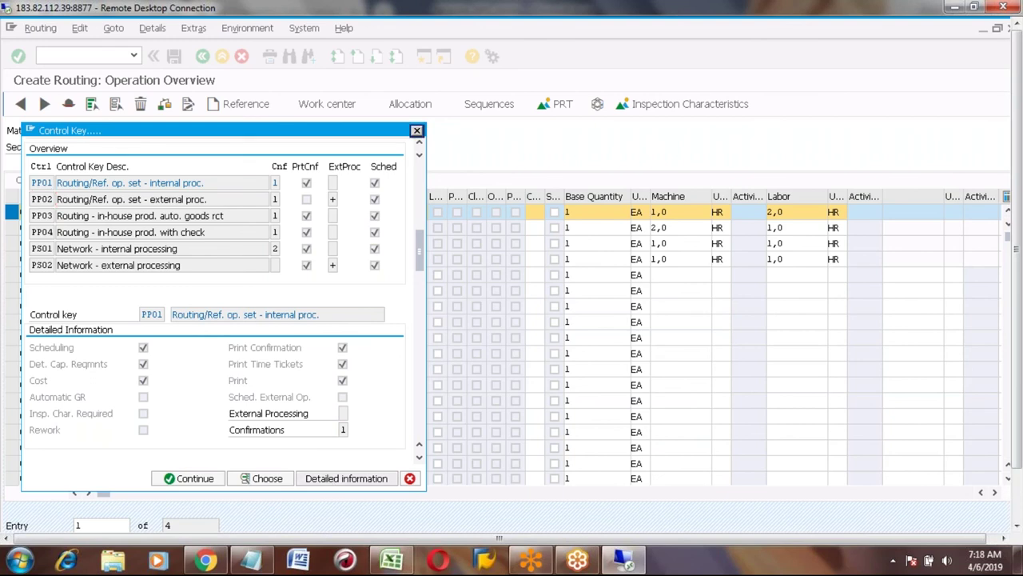
{"action": "left_click", "coordinate": [339, 413]}
{"action": "left_click", "coordinate": [305, 414]}
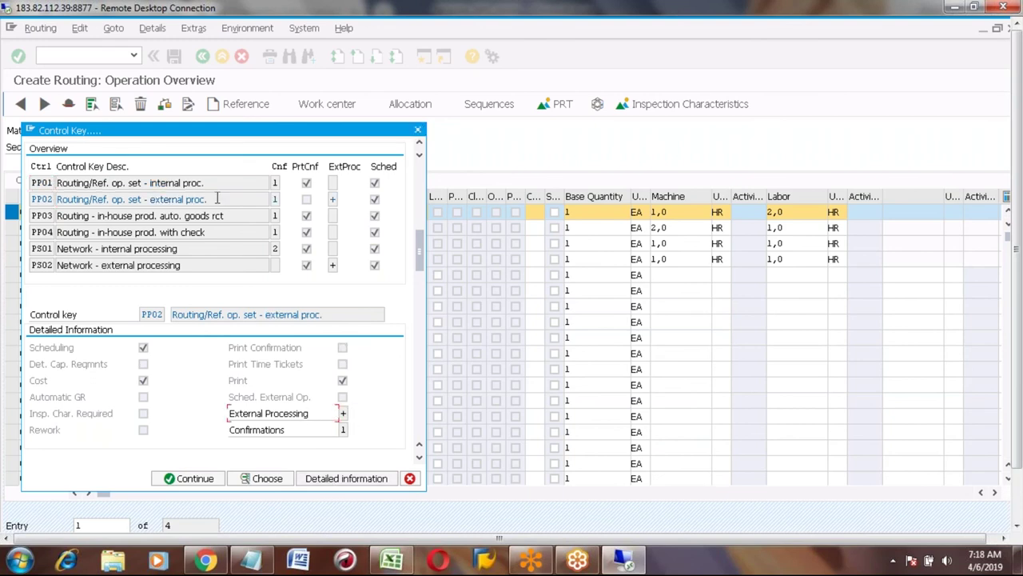
Show the detailed settings of control keys PP03 and PP04.
{"action": "left_click", "coordinate": [104, 217]}
{"action": "left_click", "coordinate": [313, 478]}
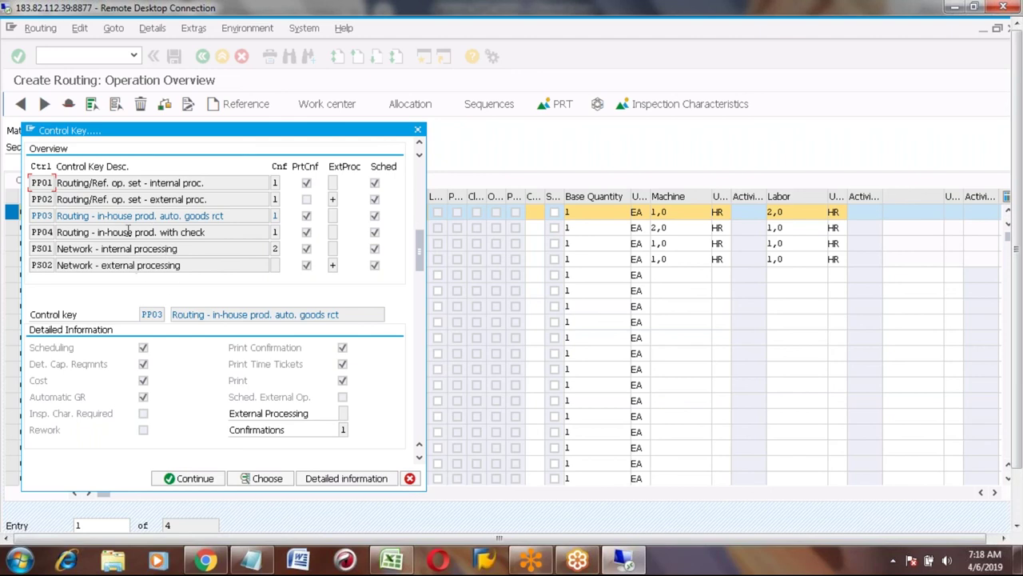
{"action": "left_click", "coordinate": [201, 232]}
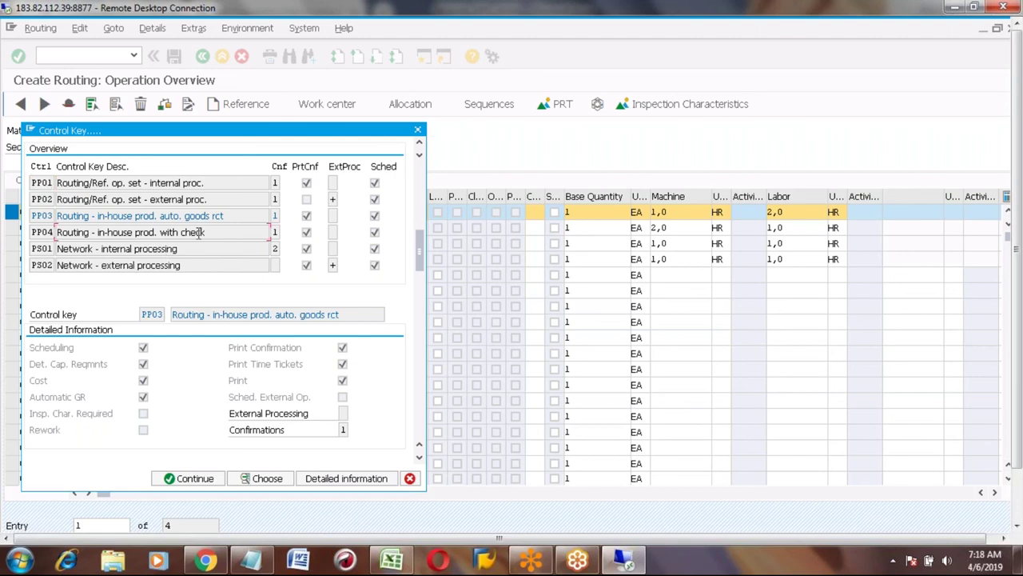
{"action": "left_click", "coordinate": [342, 477]}
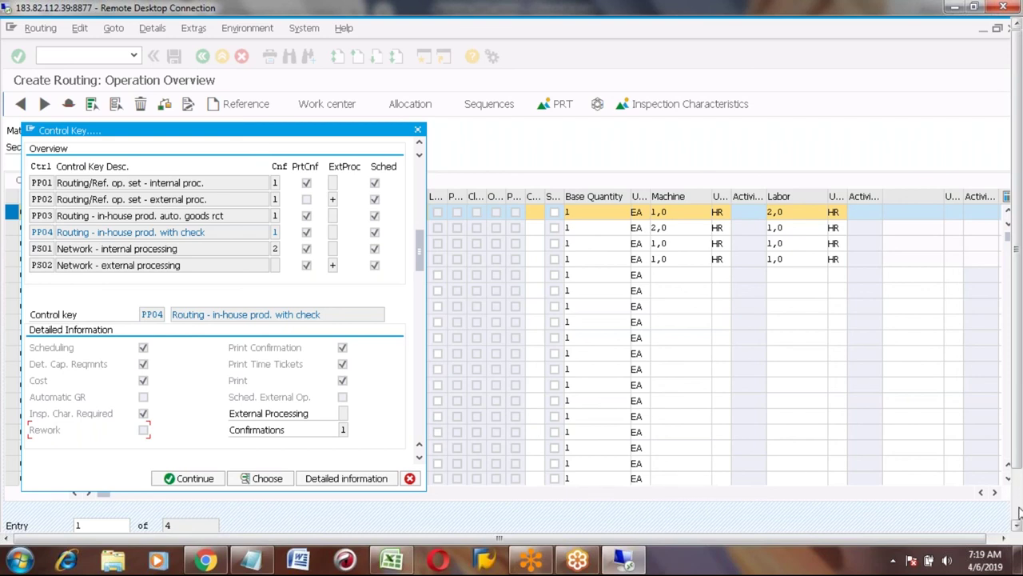
Review PP04's details: rework unchecked, confirmations at 1, print confirmation enabled.
{"action": "left_click", "coordinate": [1018, 514]}
Switch to the Create Activity Type session and exit it to the SAP Easy Access menu.
{"action": "left_click", "coordinate": [211, 516]}
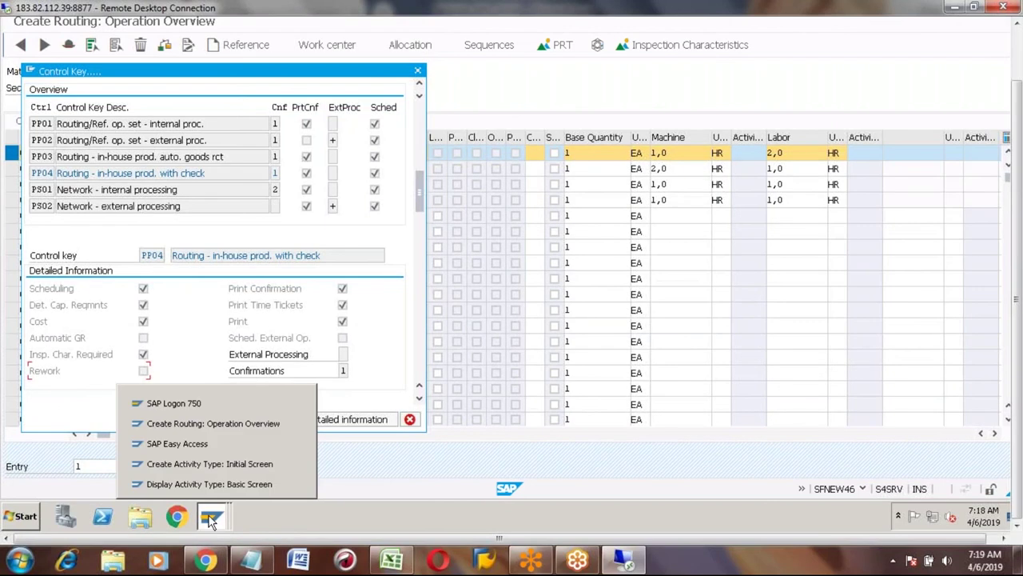
{"action": "left_click", "coordinate": [224, 467]}
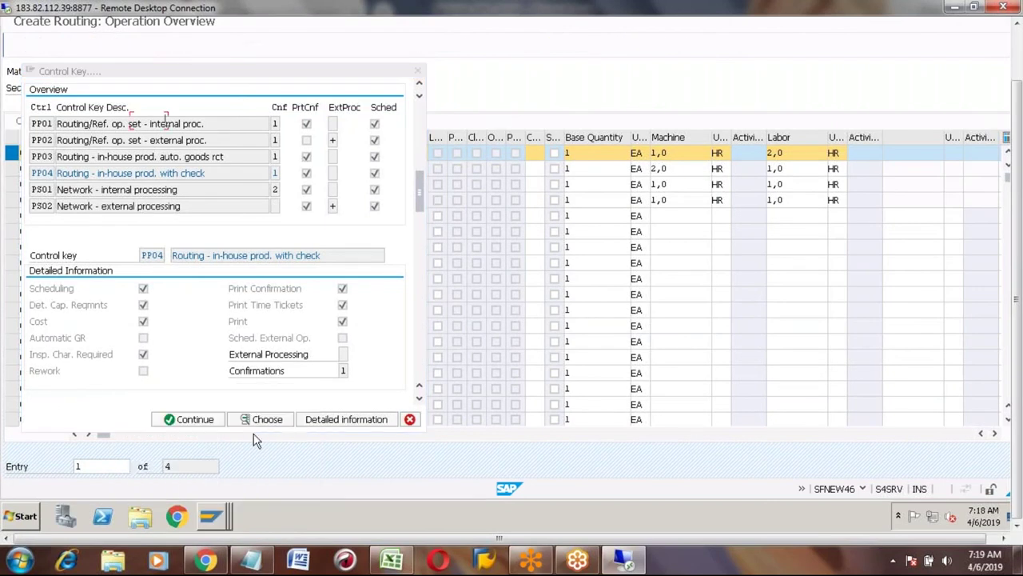
{"action": "left_click", "coordinate": [1020, 43]}
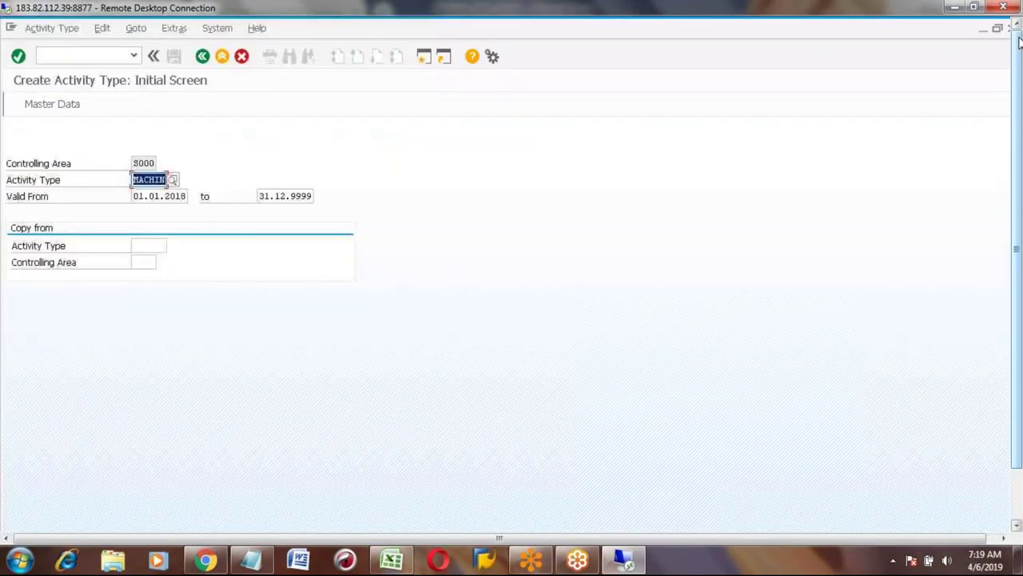
{"action": "left_click", "coordinate": [223, 58]}
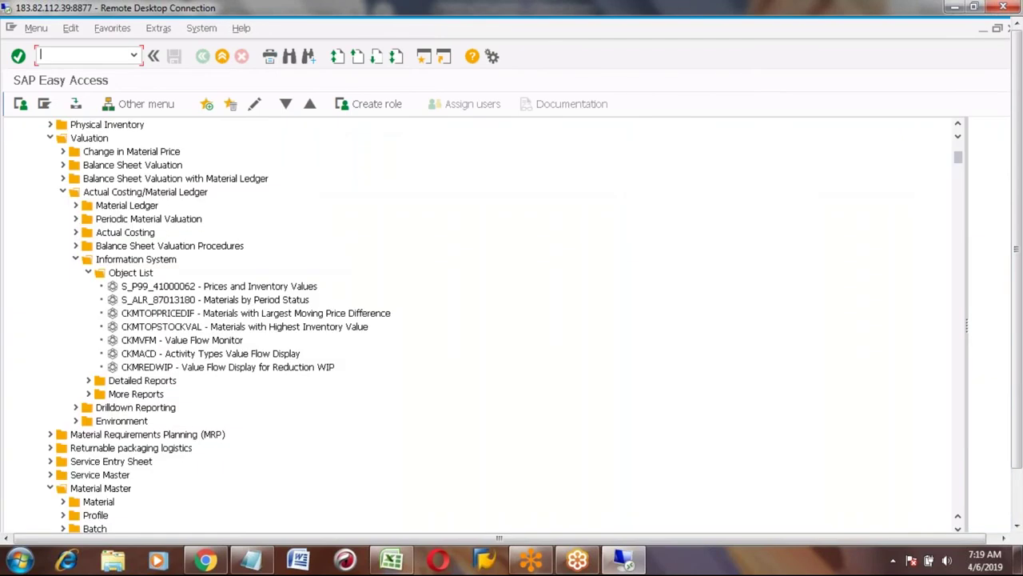
Run SPRO and open the SAP Reference IMG tree.
{"action": "type", "text": "SPRO"}
{"action": "key", "text": "Return"}
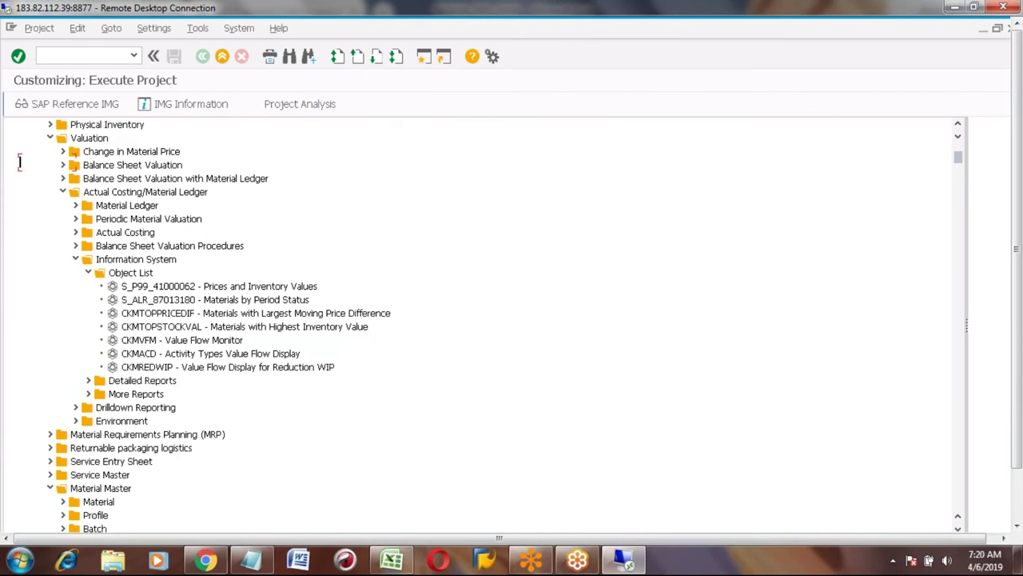
{"action": "left_click", "coordinate": [67, 105]}
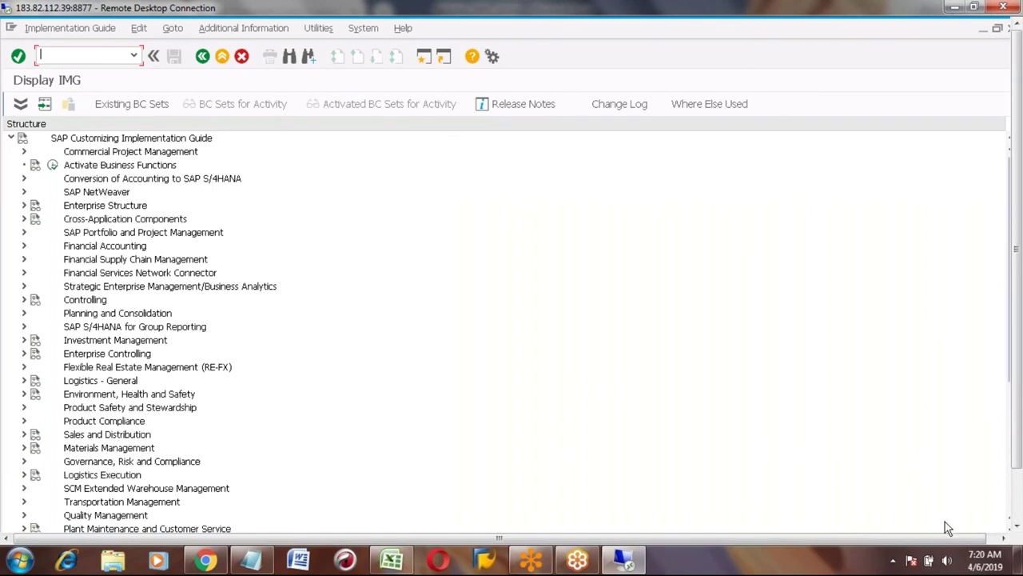
{"action": "left_click", "coordinate": [1016, 526]}
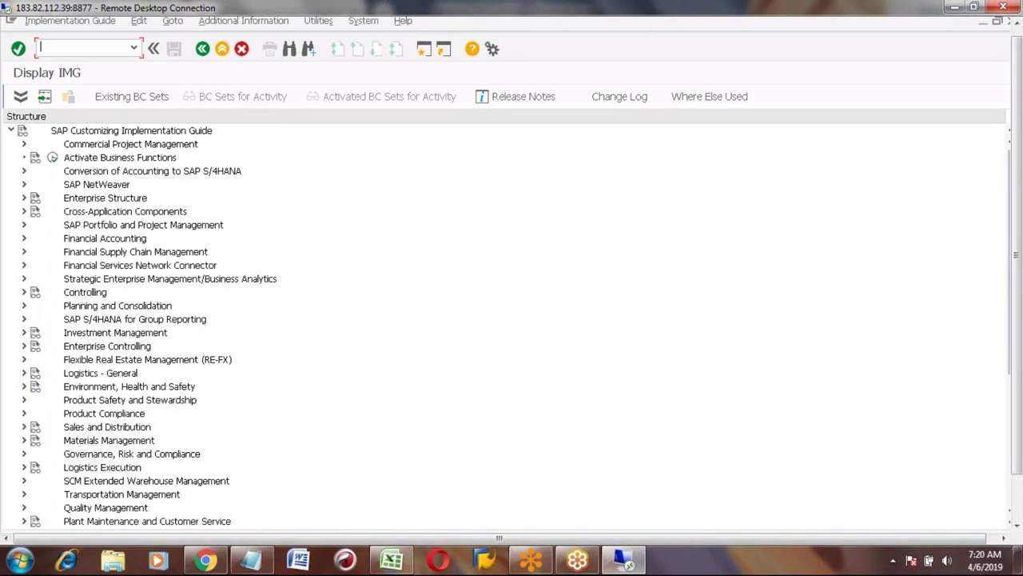
{"action": "left_click", "coordinate": [1017, 526]}
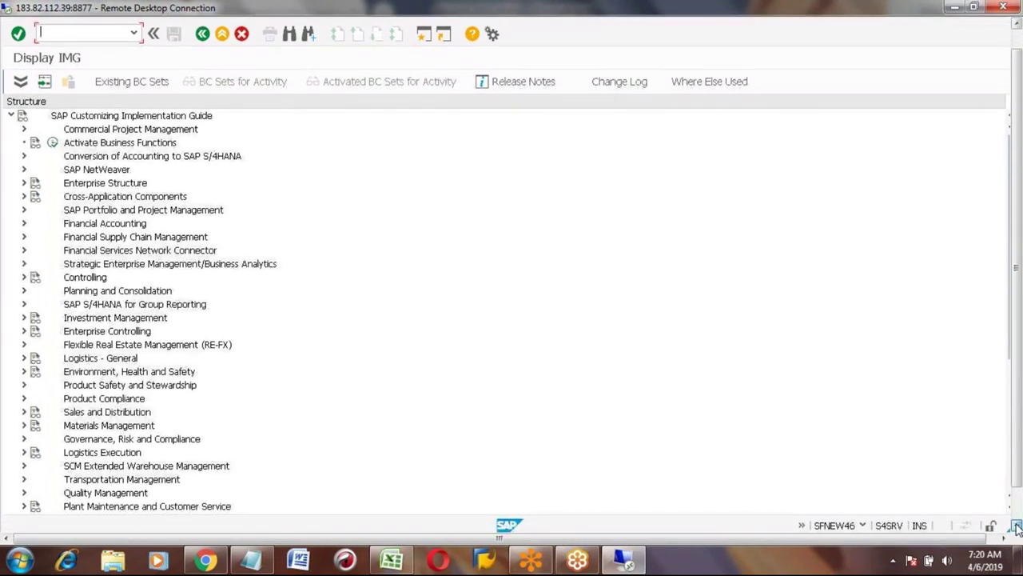
{"action": "left_click", "coordinate": [1016, 528]}
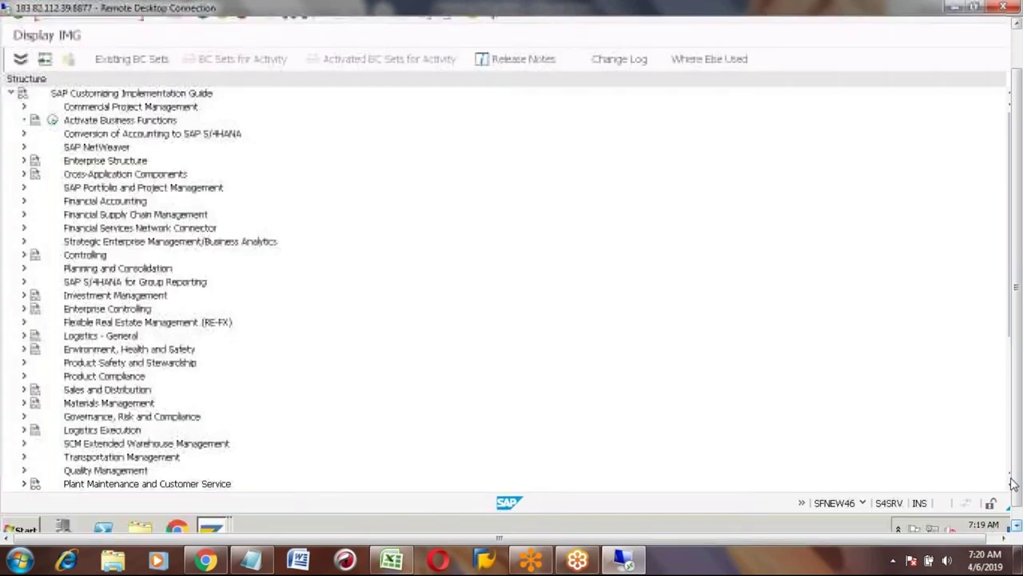
{"action": "scroll", "coordinate": [1011, 460], "scroll_direction": "down", "scroll_amount": 6}
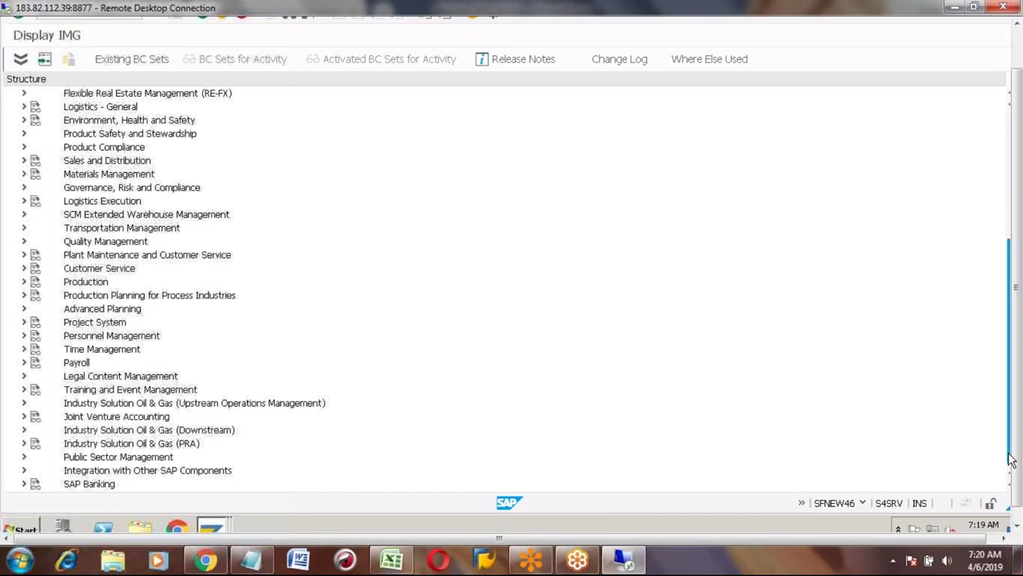
Execute Define Control Key under Production > Basic Data > Routing > Operation Data.
{"action": "left_click", "coordinate": [24, 282]}
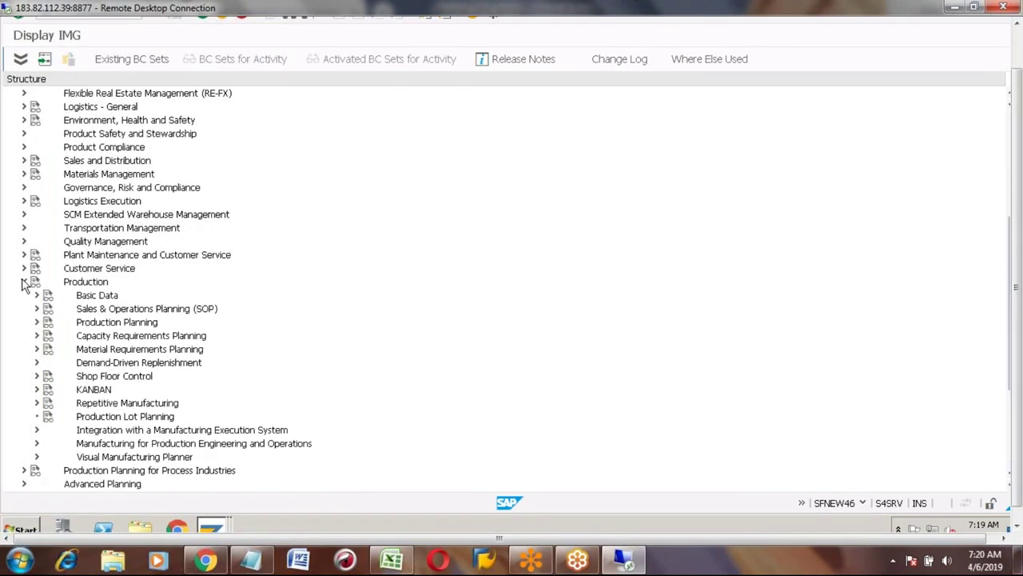
{"action": "left_click", "coordinate": [36, 295]}
{"action": "left_click", "coordinate": [49, 349]}
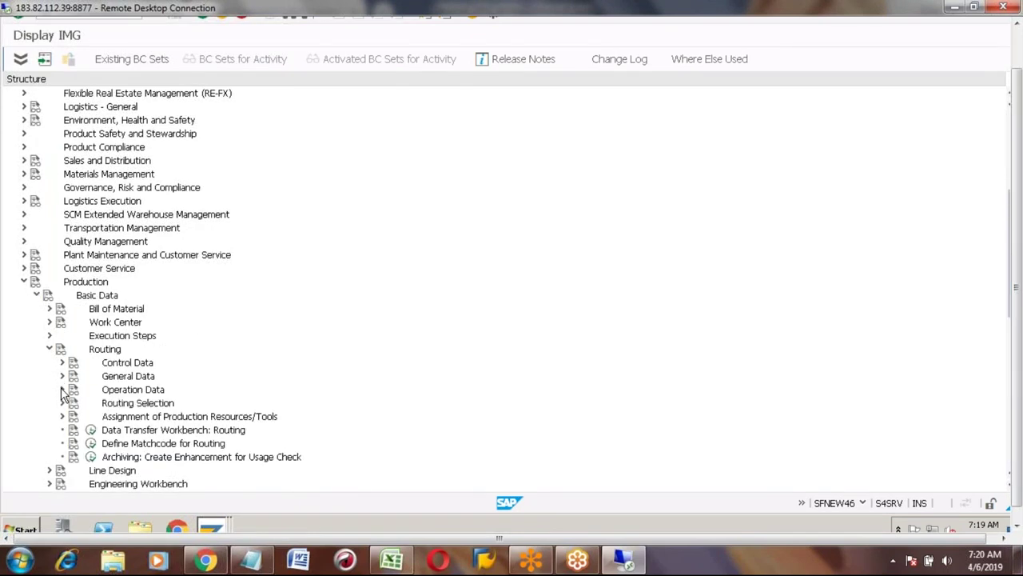
{"action": "left_click", "coordinate": [62, 390]}
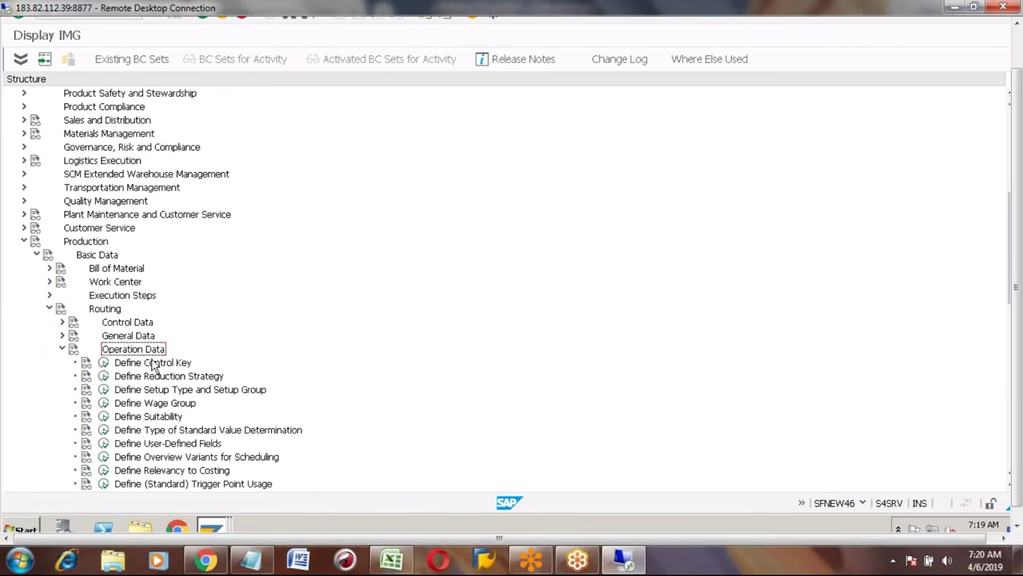
{"action": "left_click", "coordinate": [145, 369]}
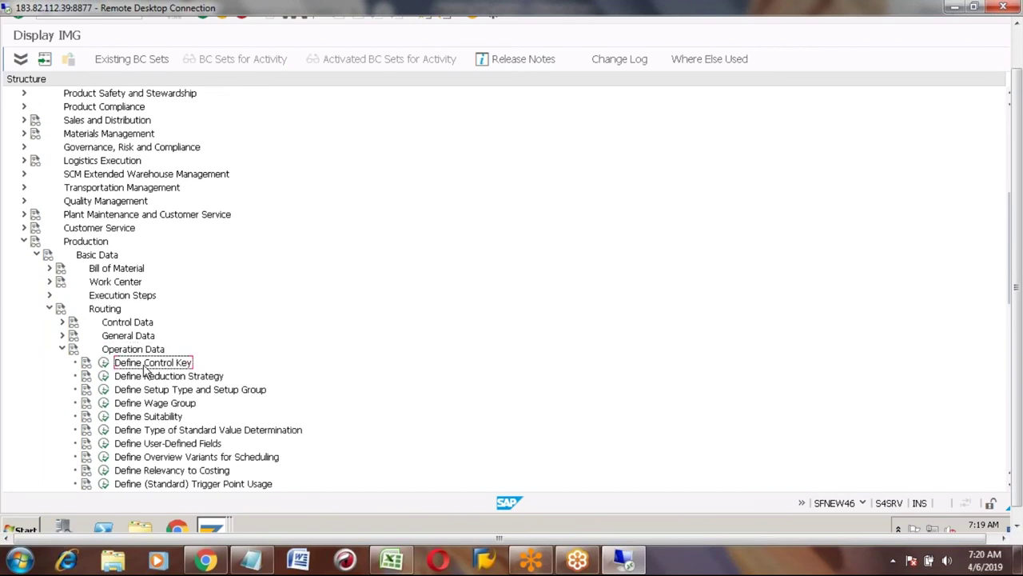
{"action": "left_click", "coordinate": [103, 362]}
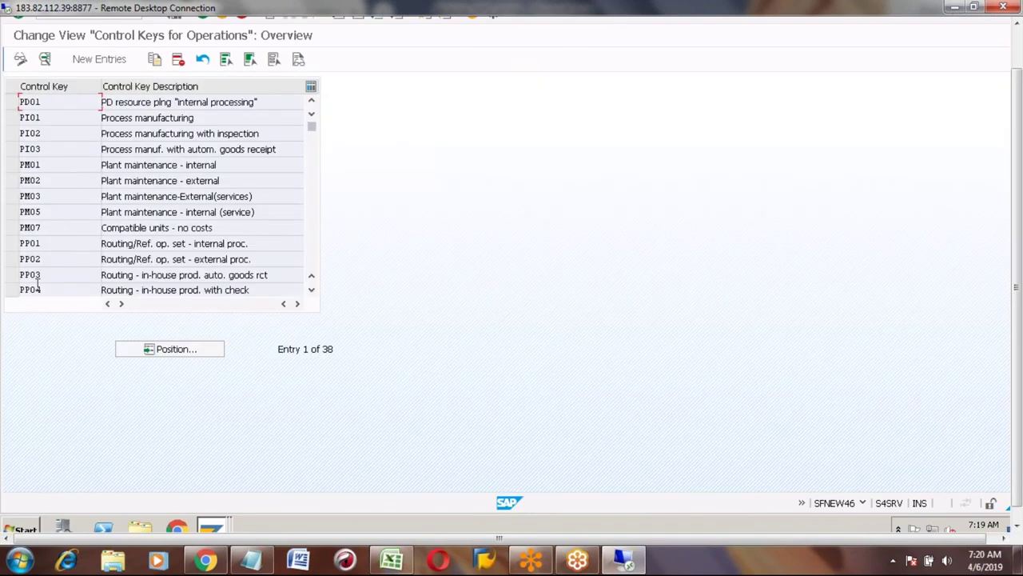
Copy control key PP01 into a new key named PP05.
{"action": "left_click", "coordinate": [13, 244]}
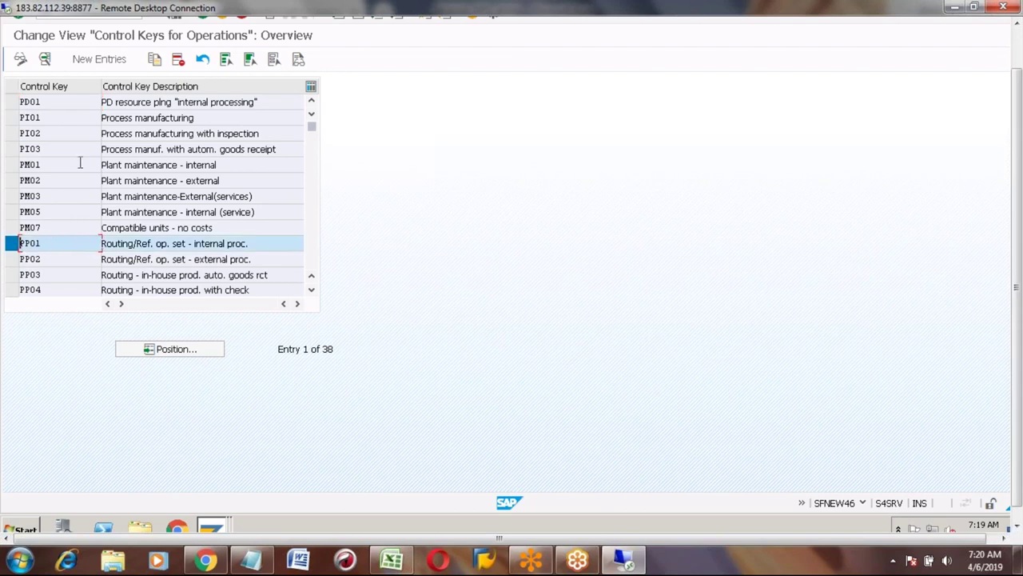
{"action": "left_click", "coordinate": [154, 62]}
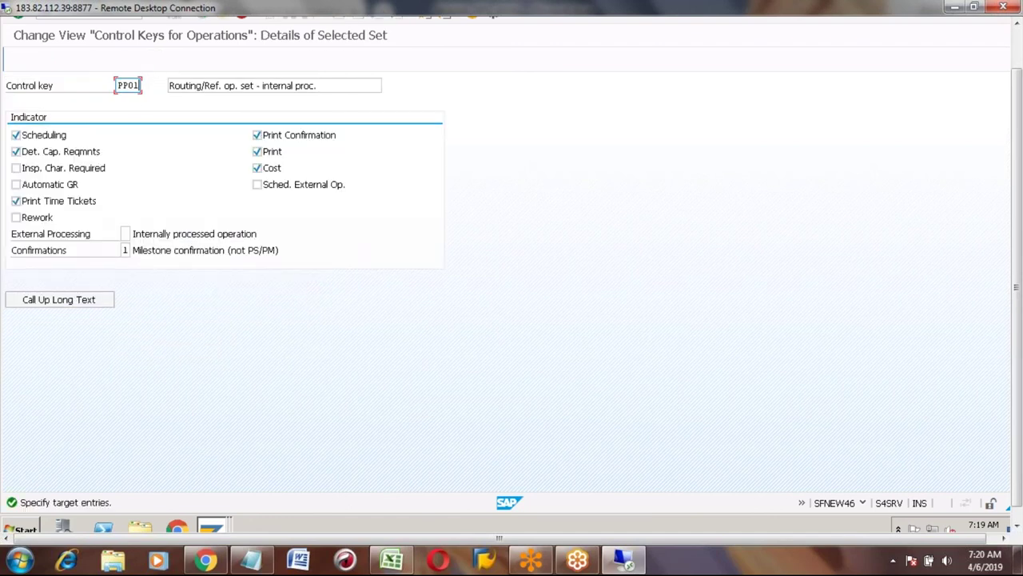
{"action": "key", "text": "BackSpace"}
{"action": "type", "text": "5"}
Describe PP05 as 'Routing/Ref. op. set - Rework', enable Rework, and return to the overview.
{"action": "left_click", "coordinate": [329, 88]}
{"action": "key", "text": "BackSpace"}
{"action": "key", "text": "BackSpace"}
{"action": "key", "text": "BackSpace"}
{"action": "key", "text": "BackSpace"}
{"action": "key", "text": "BackSpace"}
{"action": "key", "text": "BackSpace"}
{"action": "key", "text": "BackSpace"}
{"action": "key", "text": "BackSpace"}
{"action": "key", "text": "BackSpace"}
{"action": "key", "text": "BackSpace"}
{"action": "key", "text": "BackSpace"}
{"action": "key", "text": "BackSpace"}
{"action": "key", "text": "BackSpace"}
{"action": "key", "text": "BackSpace"}
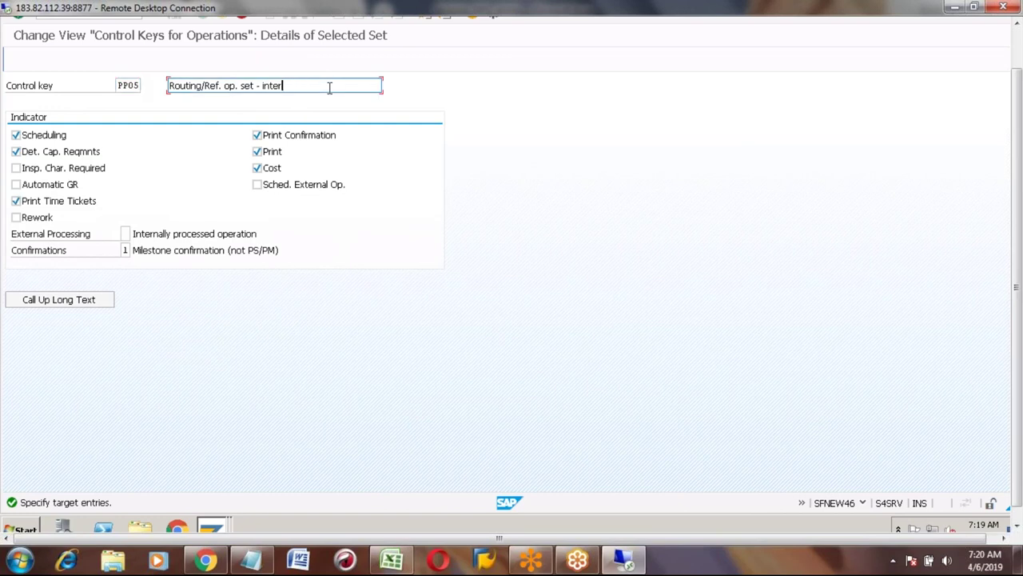
{"action": "type", "text": "RE"}
{"action": "key", "text": "BackSpace"}
{"action": "type", "text": "ework"}
{"action": "key", "text": "BackSpace"}
{"action": "type", "text": "k"}
{"action": "left_click", "coordinate": [16, 218]}
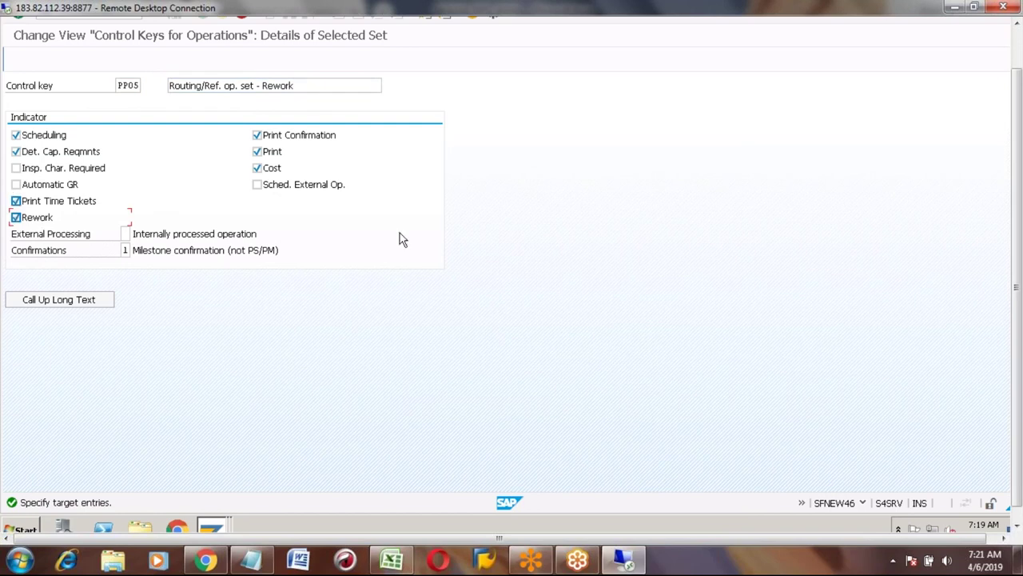
{"action": "left_click", "coordinate": [1020, 46]}
{"action": "key", "text": "F3"}
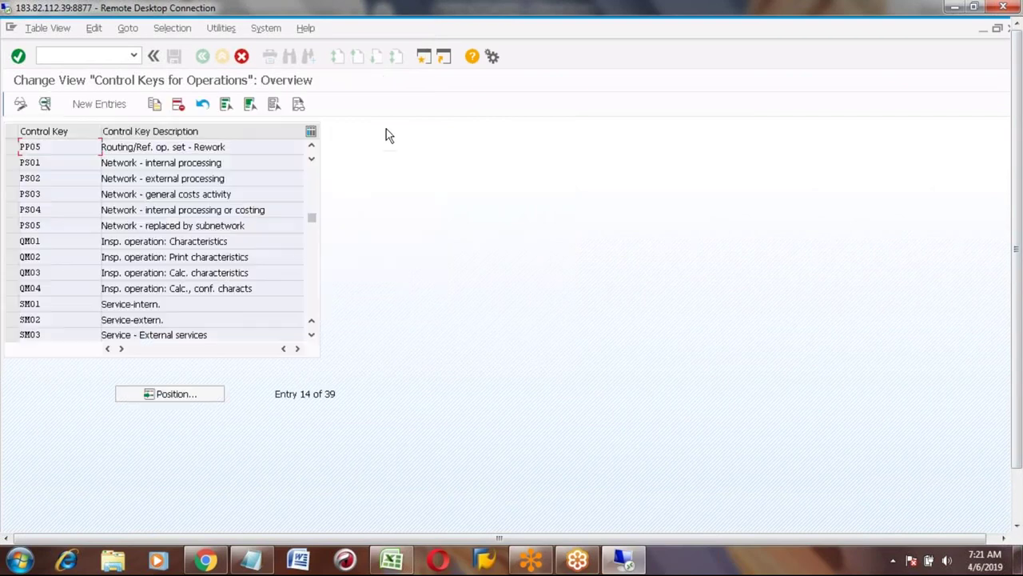
Save PP05 to a customizing request and go back to the Display IMG tree.
{"action": "left_click", "coordinate": [175, 56]}
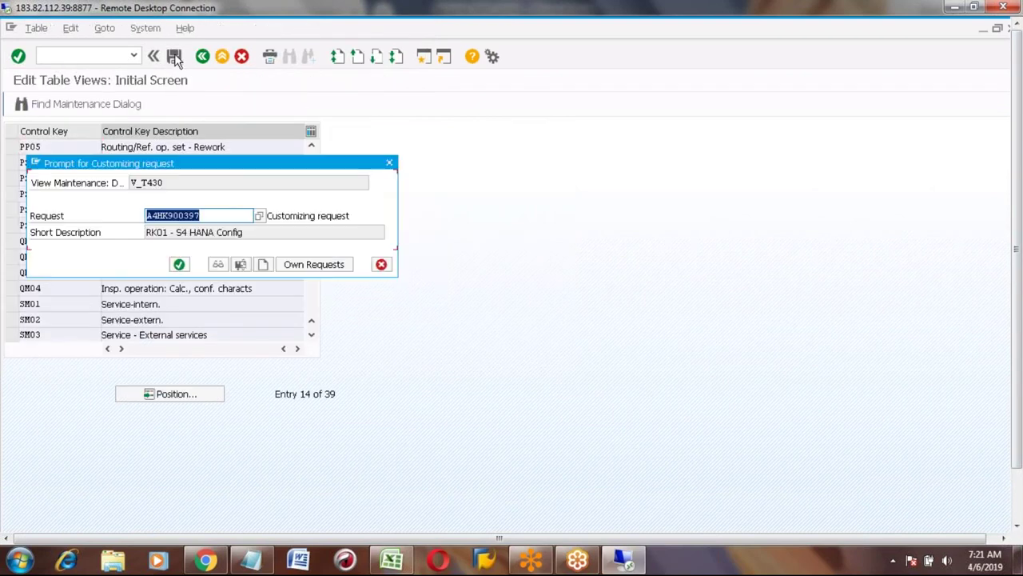
{"action": "left_click", "coordinate": [180, 265]}
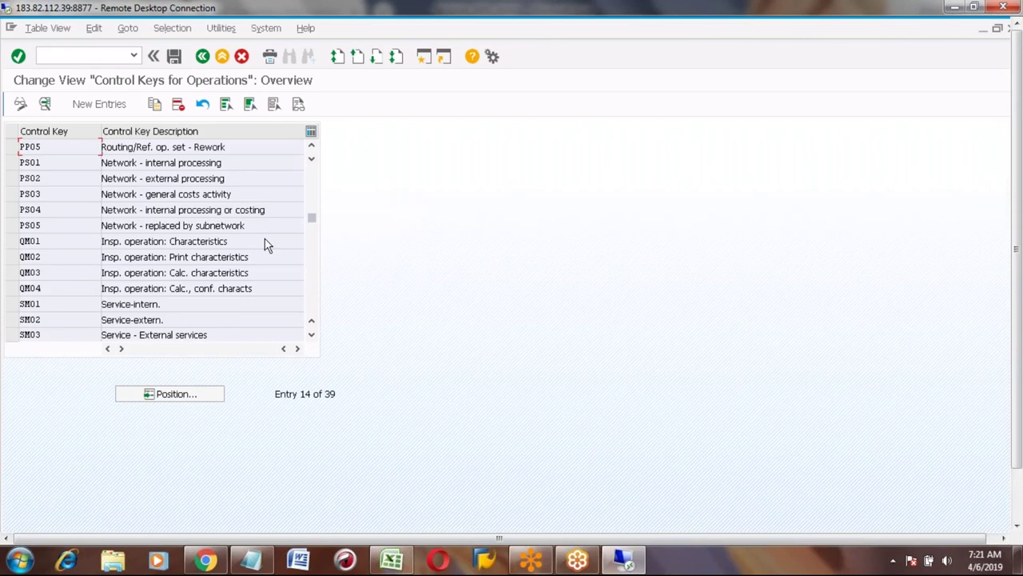
{"action": "left_click", "coordinate": [203, 57]}
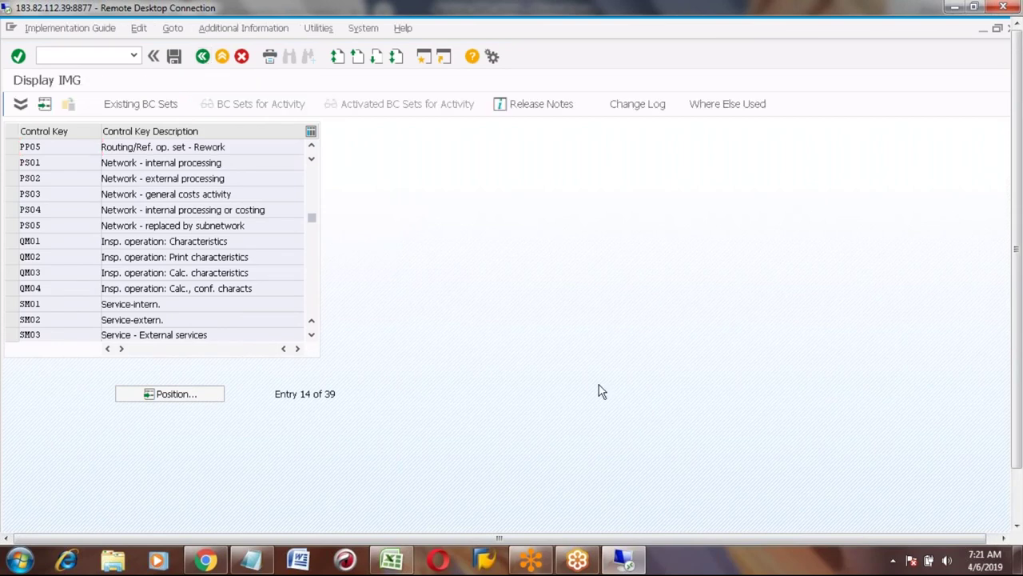
Return to the Create Routing window and find PP05 Rework in a refreshed control key list.
{"action": "left_click", "coordinate": [1018, 508]}
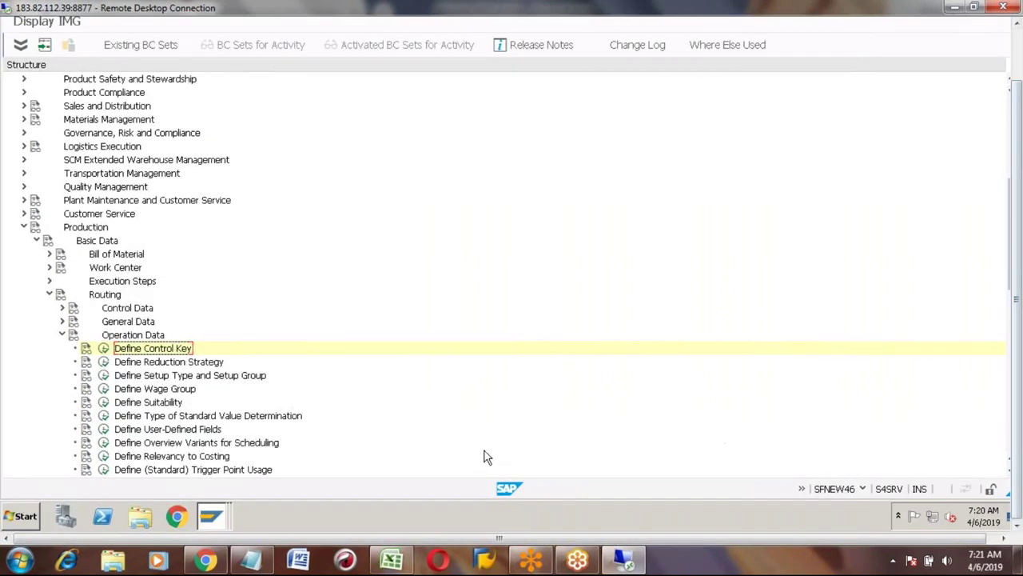
{"action": "left_click", "coordinate": [214, 516]}
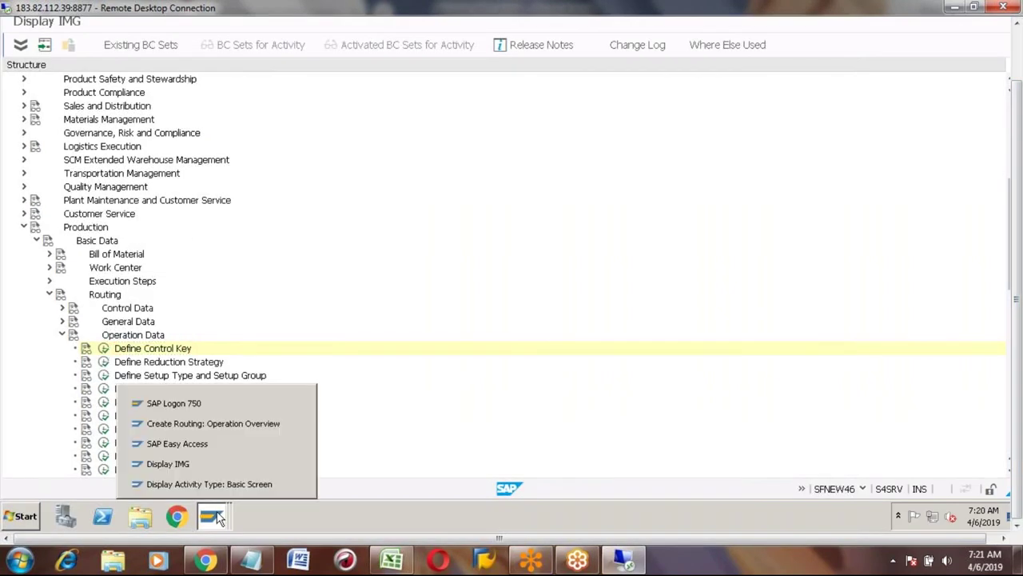
{"action": "left_click", "coordinate": [202, 428]}
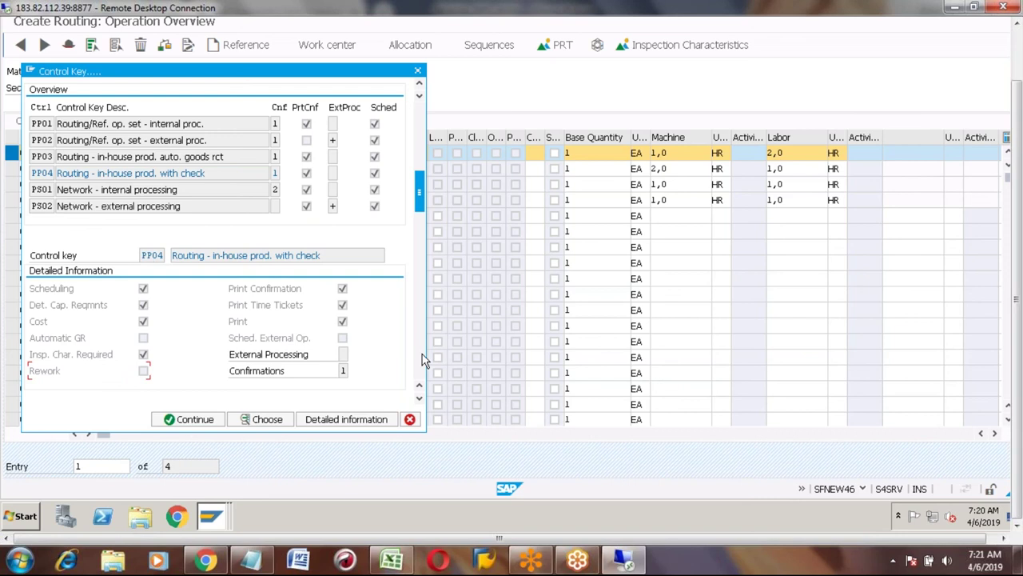
{"action": "left_click", "coordinate": [410, 422]}
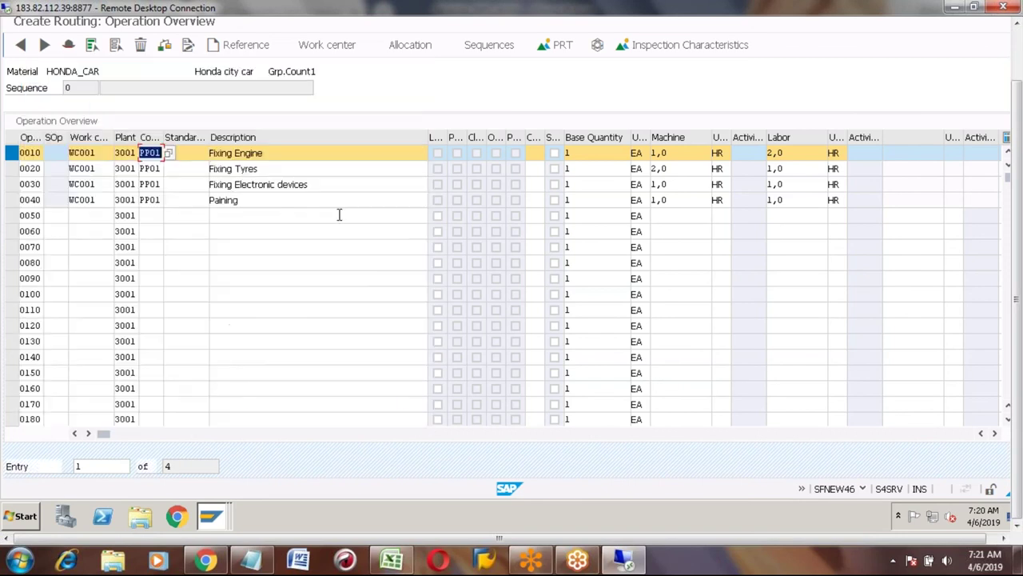
{"action": "left_click", "coordinate": [169, 152]}
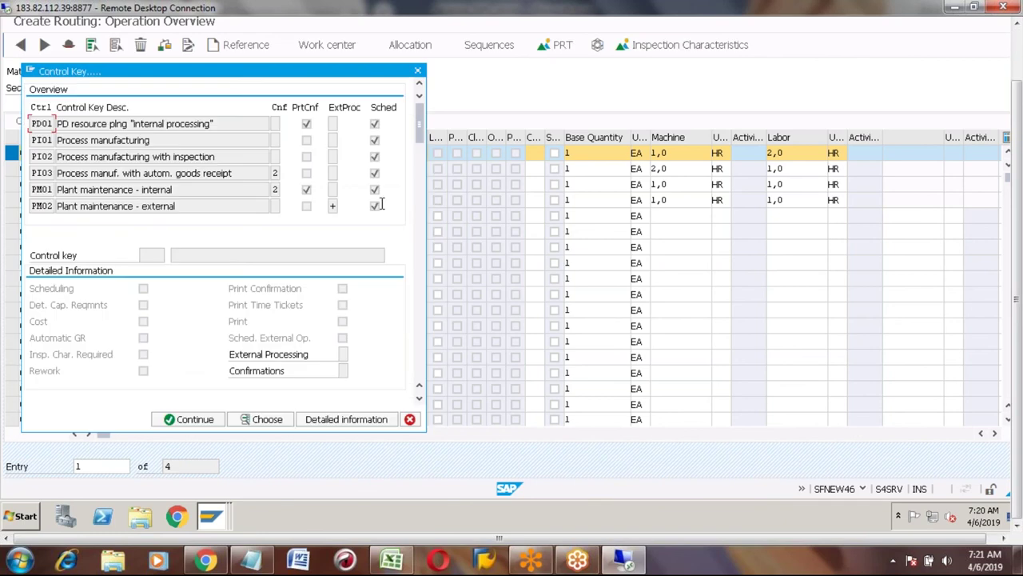
{"action": "scroll", "coordinate": [423, 292], "scroll_direction": "down", "scroll_amount": 2}
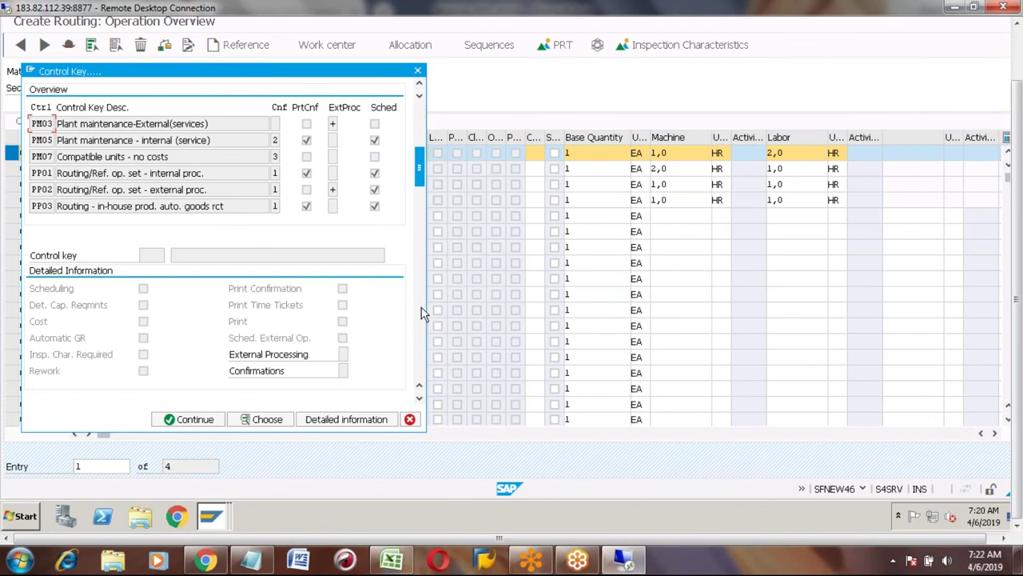
{"action": "scroll", "coordinate": [423, 313], "scroll_direction": "down", "scroll_amount": 2}
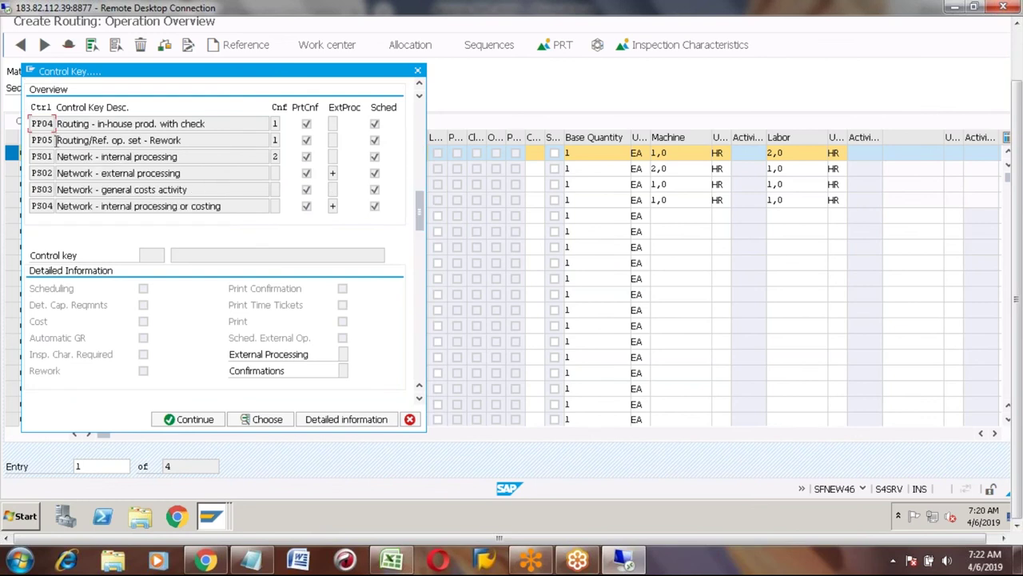
{"action": "left_click", "coordinate": [130, 139]}
Check PP05's External Processing and other settings, then close the control key list unchanged.
{"action": "left_click", "coordinate": [275, 362]}
{"action": "left_click", "coordinate": [309, 418]}
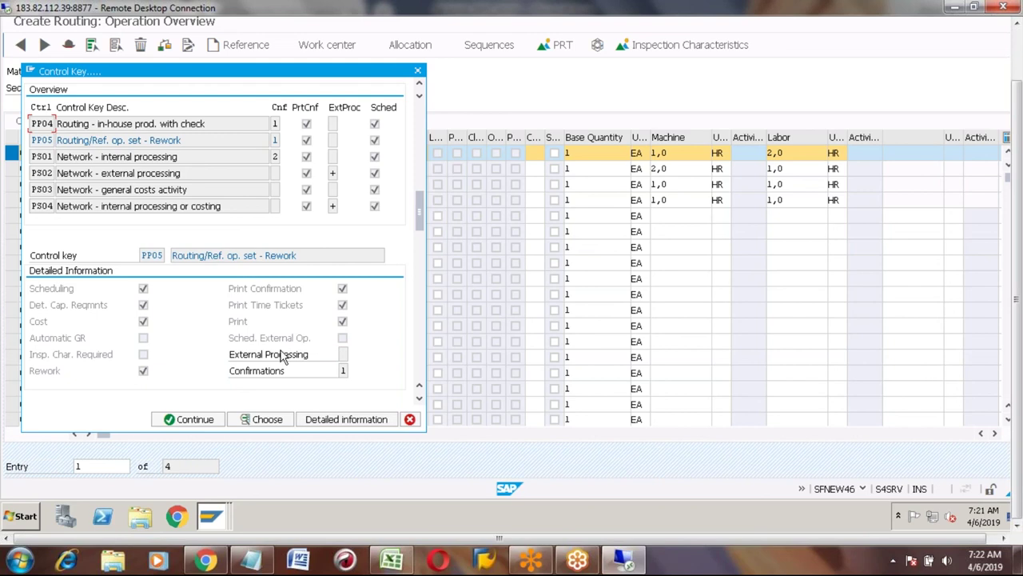
{"action": "left_click", "coordinate": [342, 356]}
{"action": "left_click", "coordinate": [418, 85]}
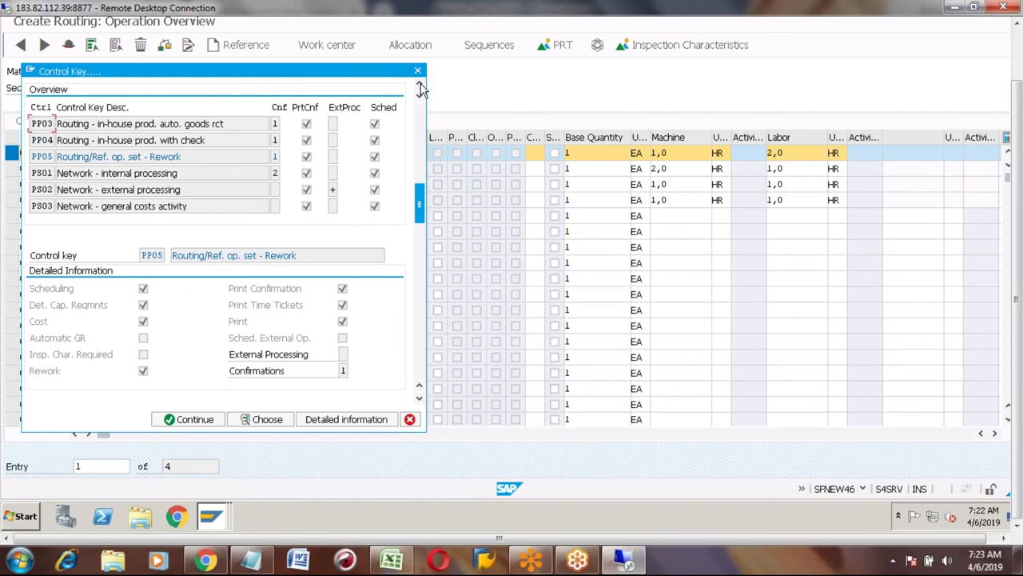
{"action": "left_click", "coordinate": [419, 85]}
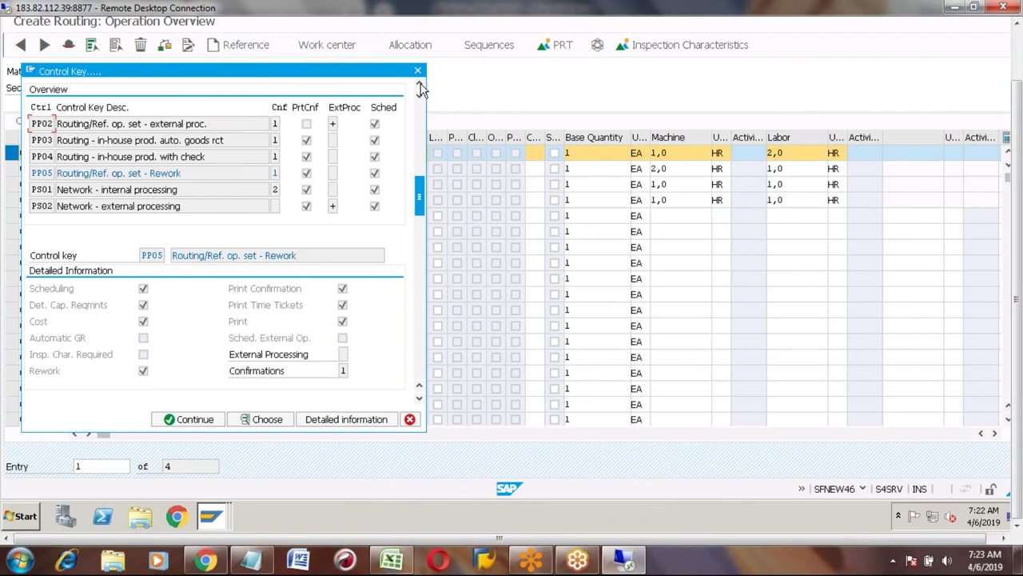
{"action": "left_click", "coordinate": [418, 72]}
Correct operation 0040's misspelled description to 'Painting'.
{"action": "key", "text": "Down"}
{"action": "key", "text": "Down"}
{"action": "key", "text": "Down"}
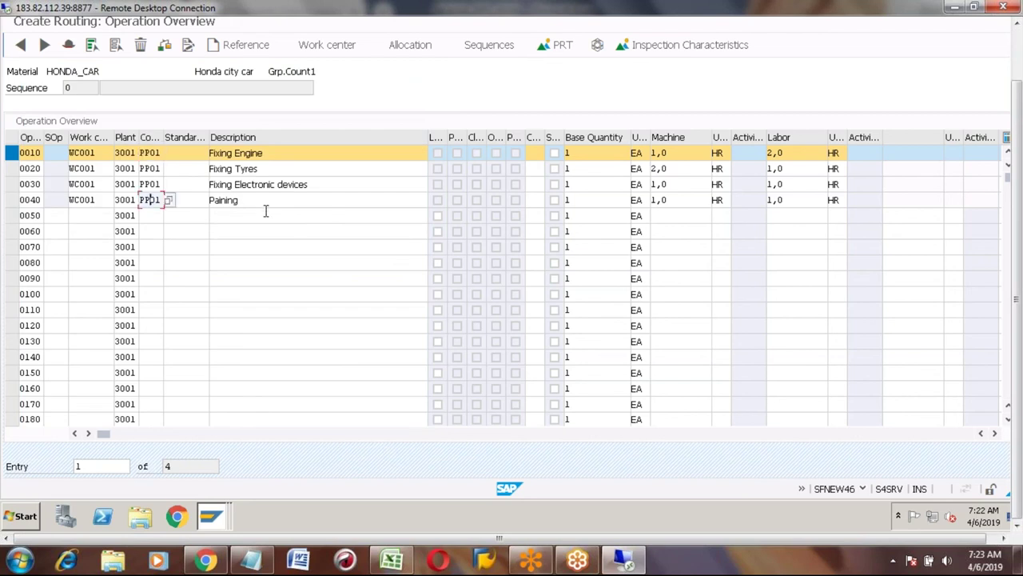
{"action": "left_click", "coordinate": [226, 201]}
{"action": "type", "text": "t"}
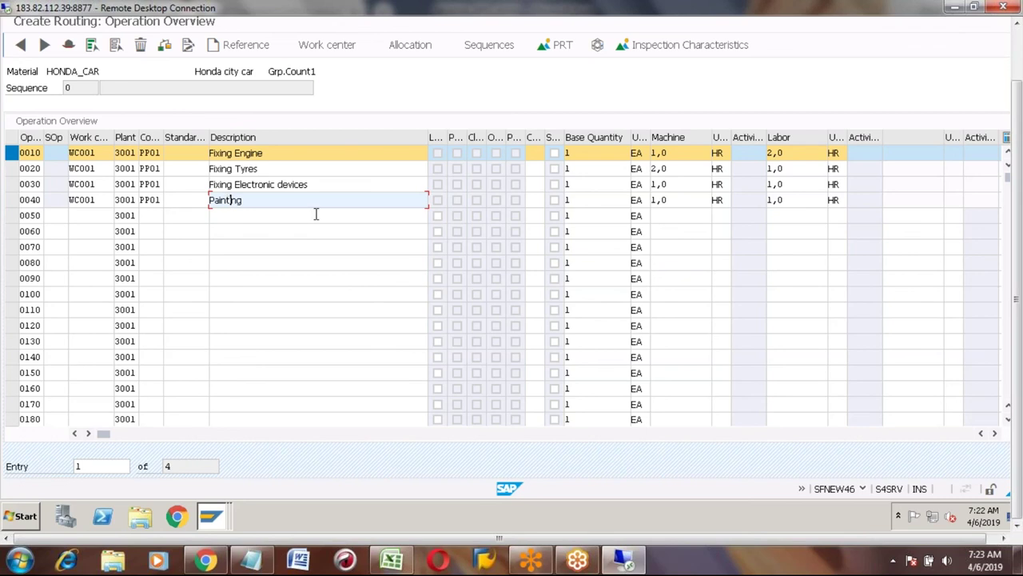
Assign control key PP02 to operation 0040 from the list.
{"action": "left_click", "coordinate": [149, 200]}
{"action": "left_click", "coordinate": [169, 200]}
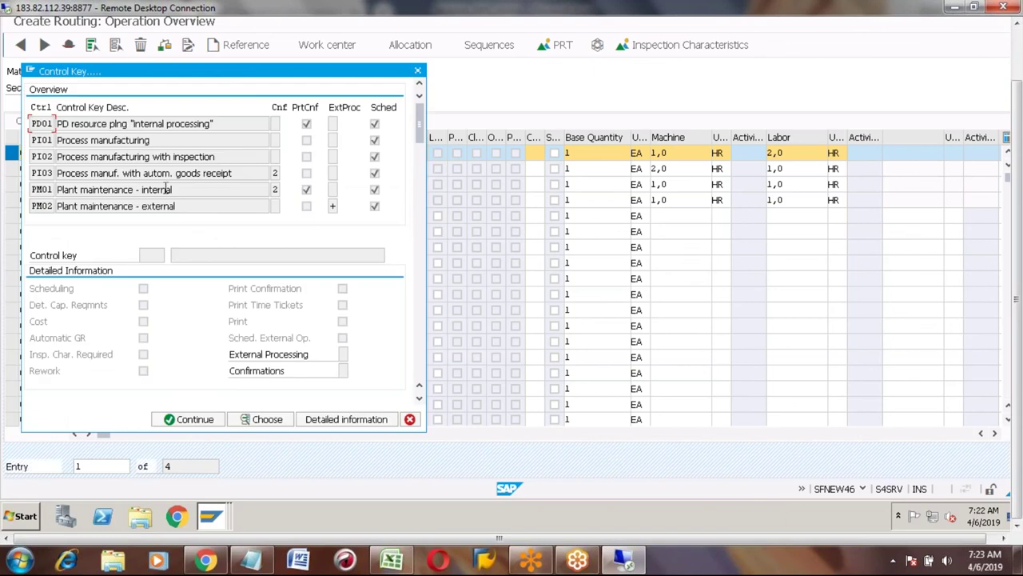
{"action": "scroll", "coordinate": [168, 190], "scroll_direction": "down", "scroll_amount": 2}
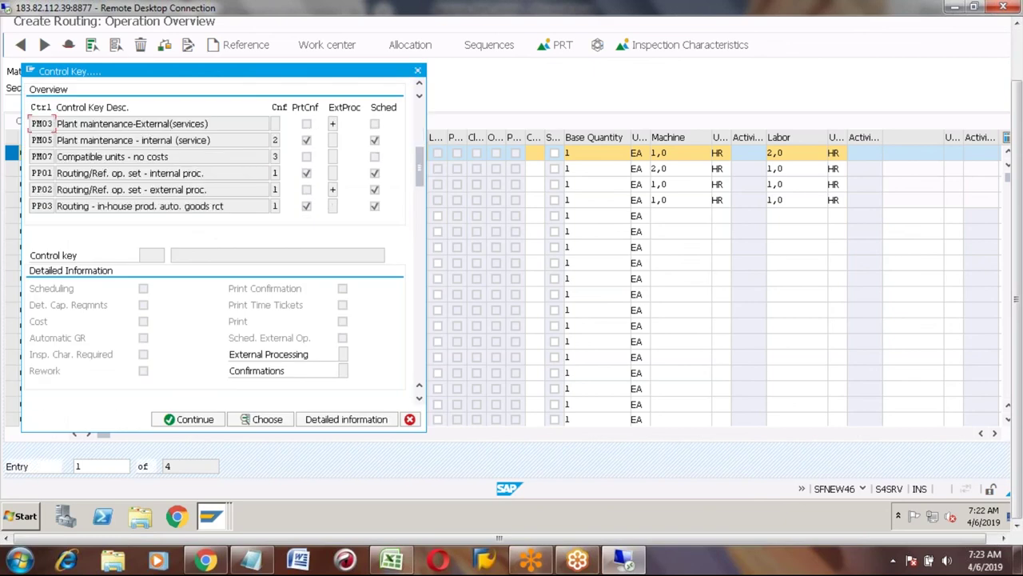
{"action": "left_click", "coordinate": [163, 189]}
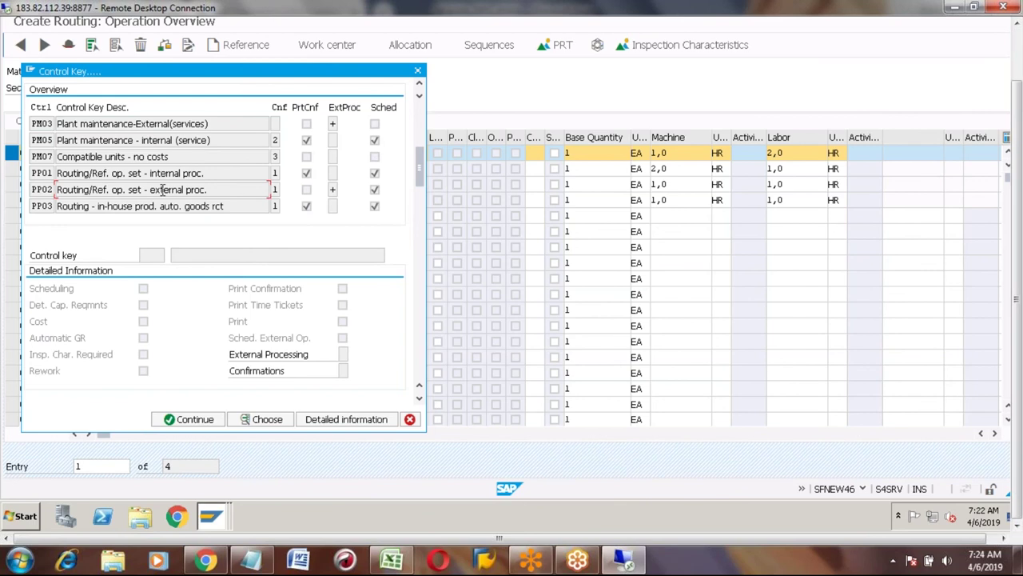
{"action": "double_click", "coordinate": [163, 189]}
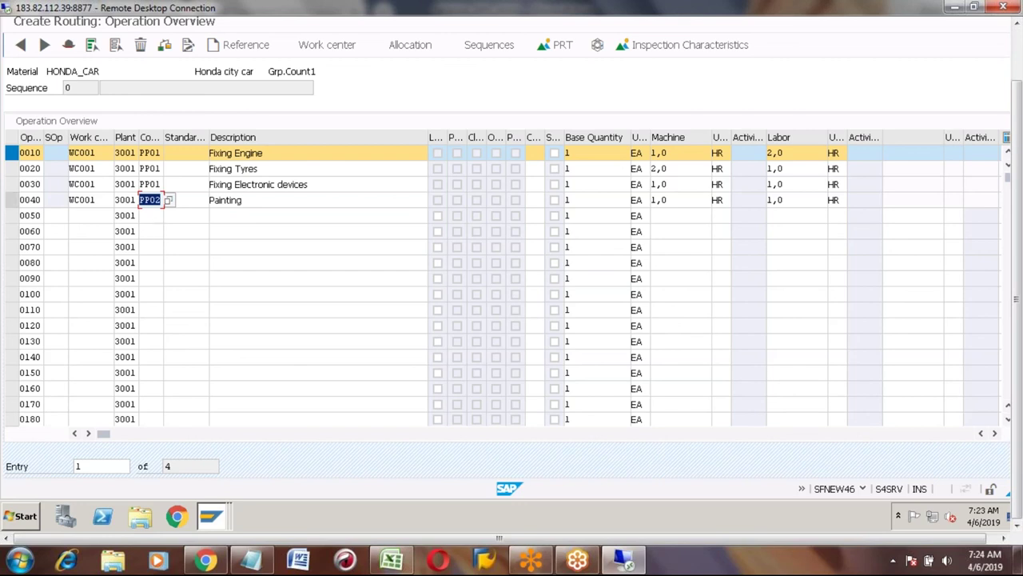
Toggle selection of the Fixing Engine, Fixing Electronic devices and Painting rows, then edit Painting's control key.
{"action": "left_click", "coordinate": [12, 200]}
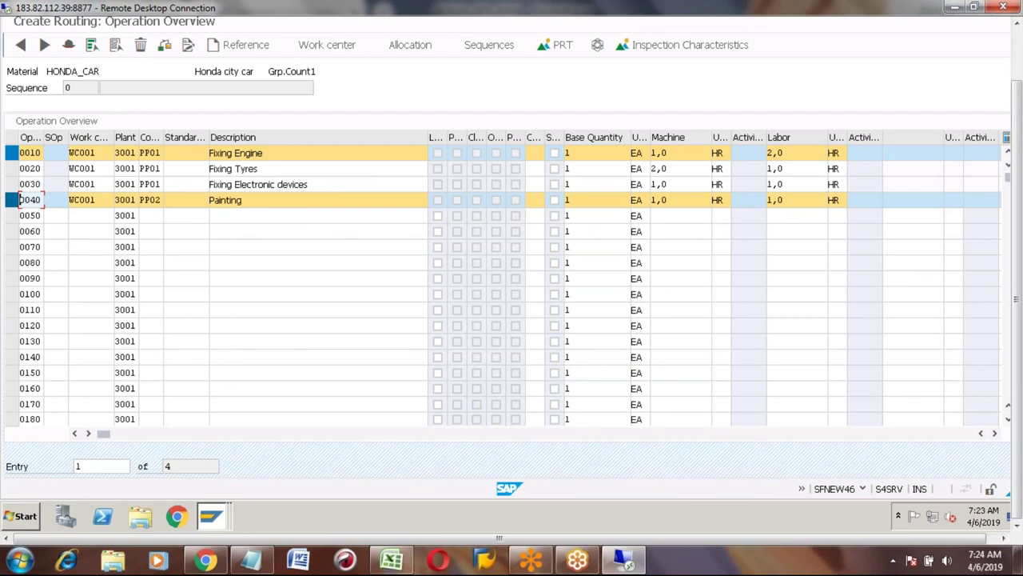
{"action": "left_click", "coordinate": [12, 153]}
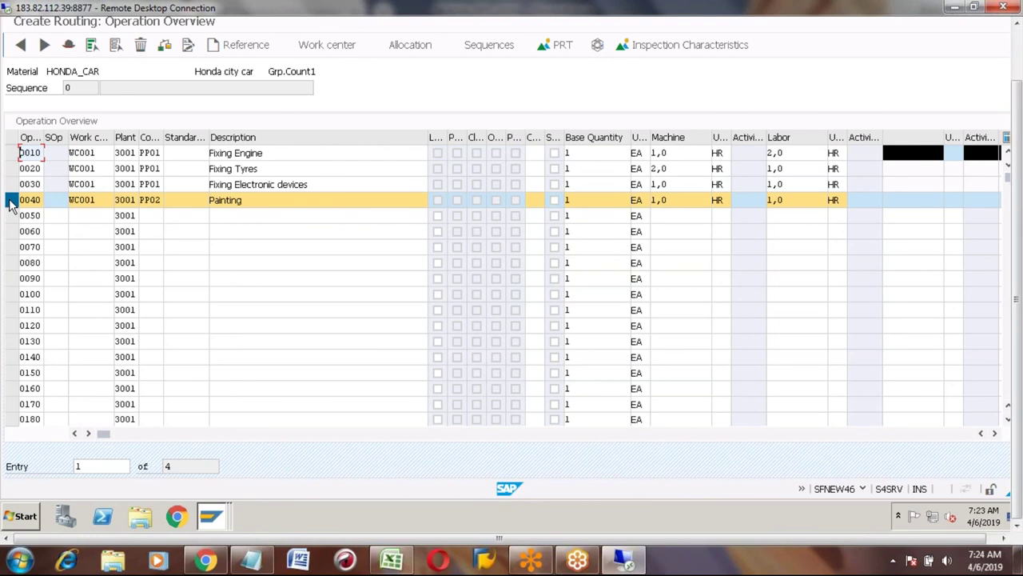
{"action": "left_click", "coordinate": [16, 184]}
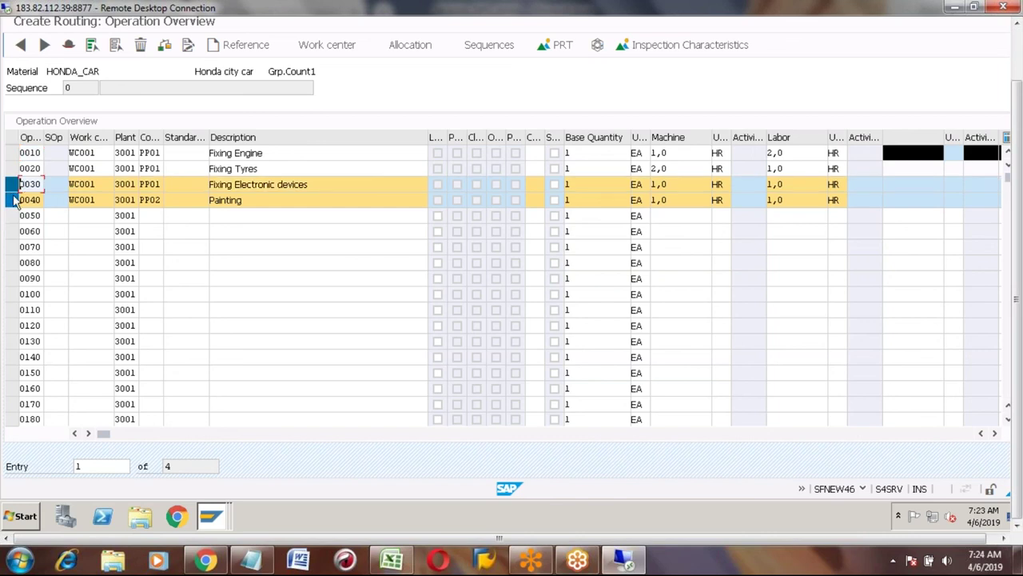
{"action": "left_click", "coordinate": [12, 200]}
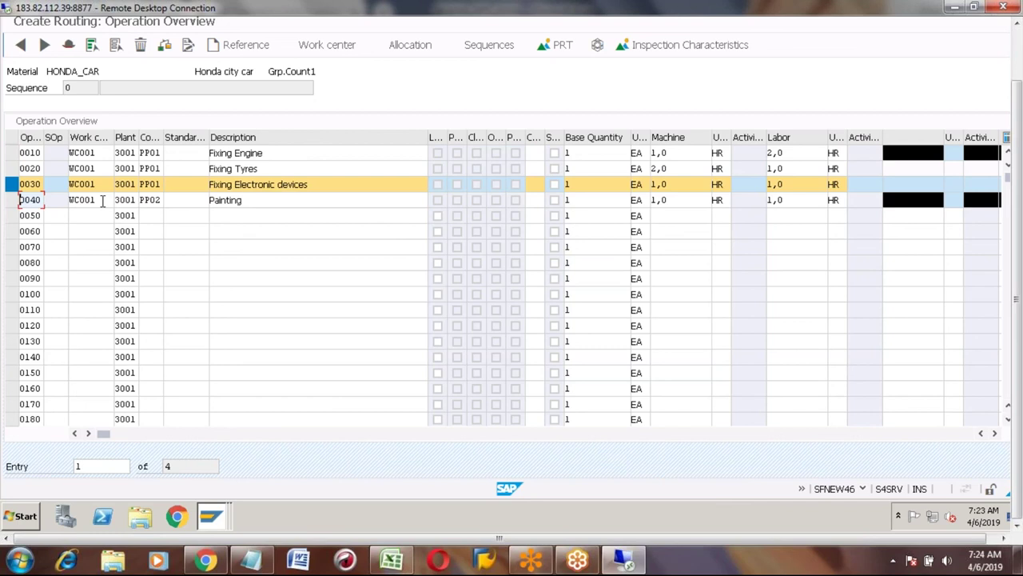
{"action": "left_click", "coordinate": [12, 200]}
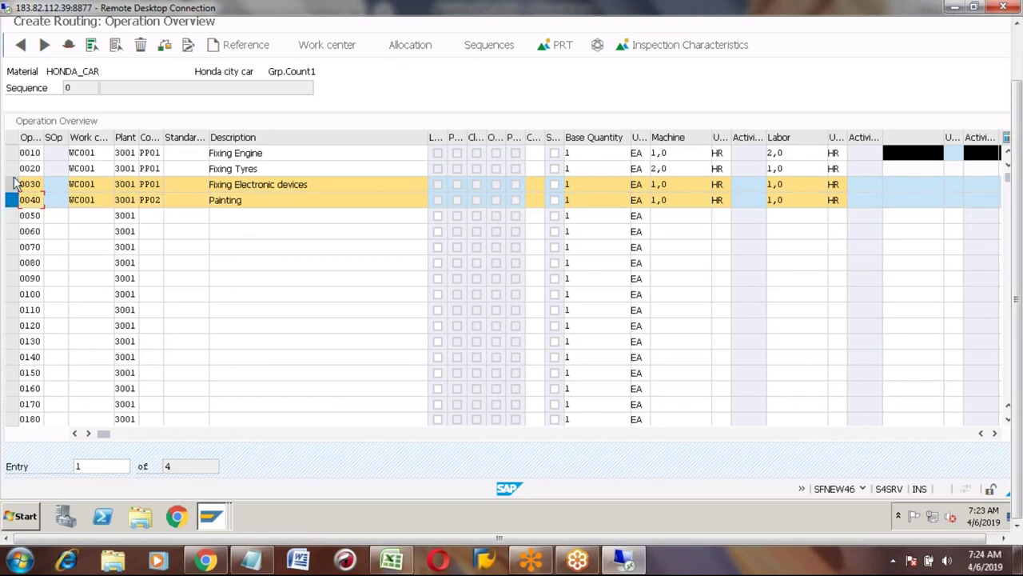
{"action": "left_click", "coordinate": [16, 184]}
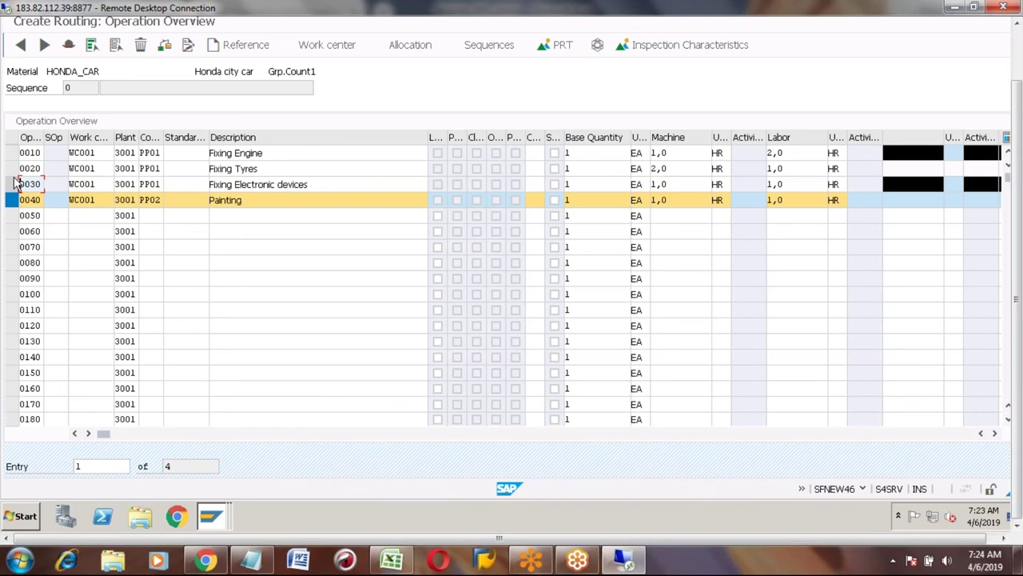
{"action": "left_click", "coordinate": [13, 200]}
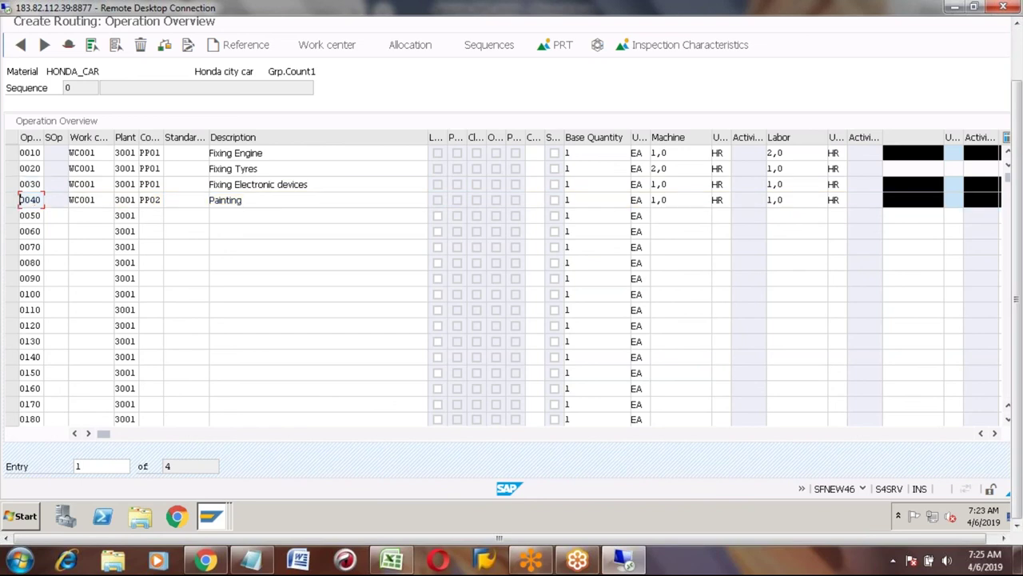
{"action": "left_click", "coordinate": [154, 201]}
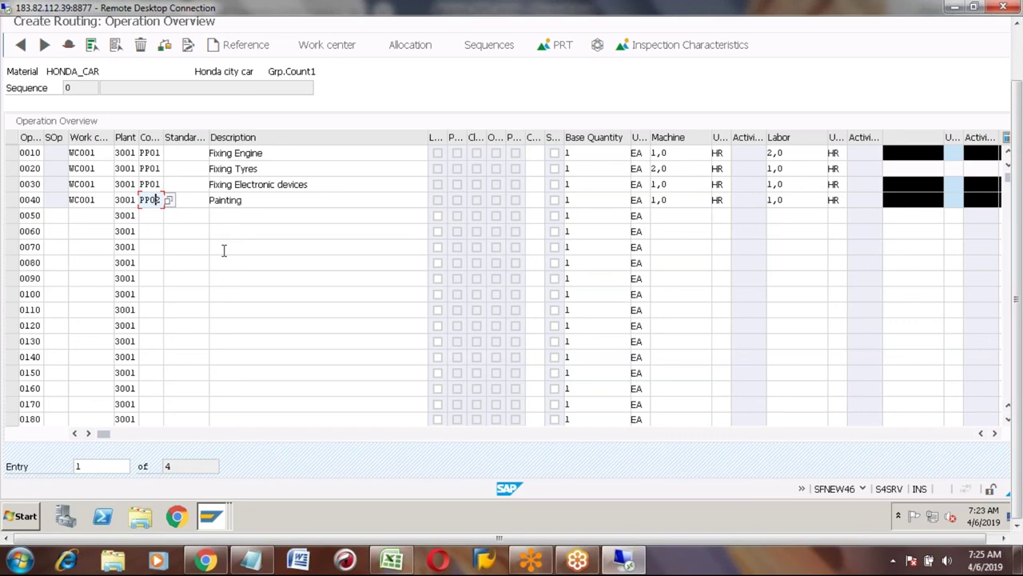
Enter 1 as the control key for operation 0040 Painting so it becomes PP01.
{"action": "type", "text": "1"}
{"action": "key", "text": "Return"}
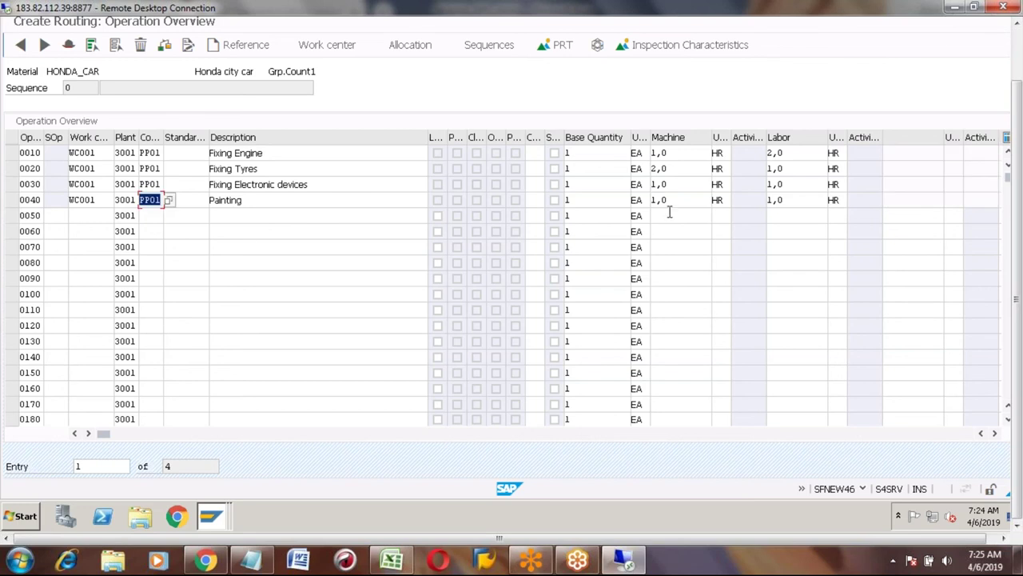
{"action": "left_click", "coordinate": [1019, 45]}
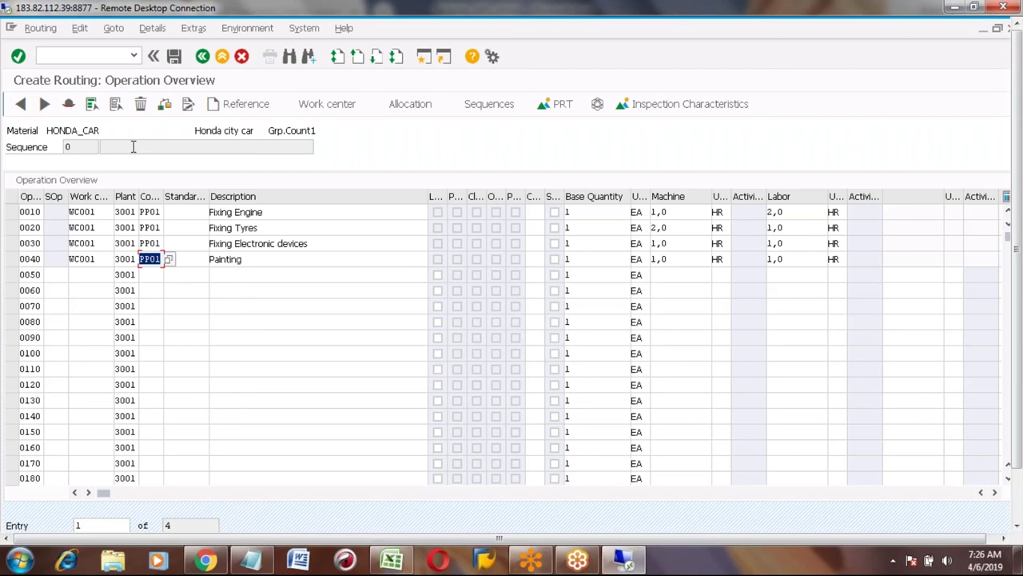
Run the routing check, then save HONDA_CAR under group 50000012 for plant 3001.
{"action": "left_click", "coordinate": [164, 105]}
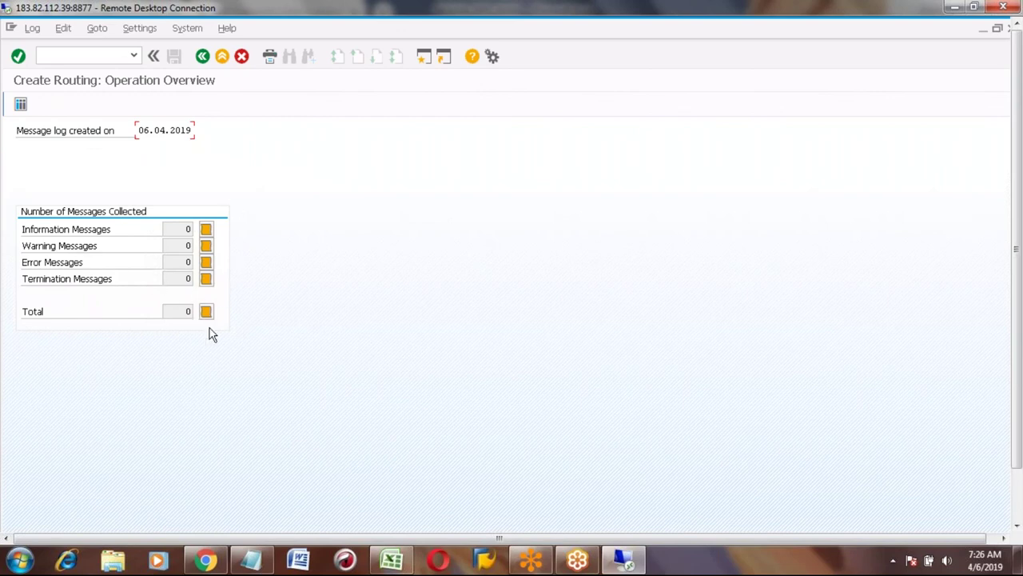
{"action": "left_click", "coordinate": [204, 56]}
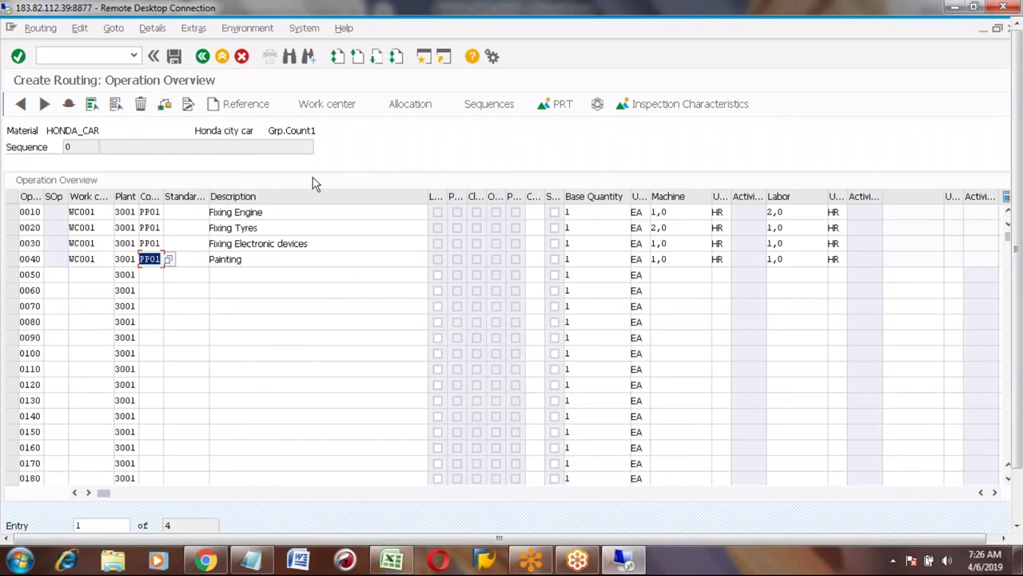
{"action": "left_click", "coordinate": [174, 58]}
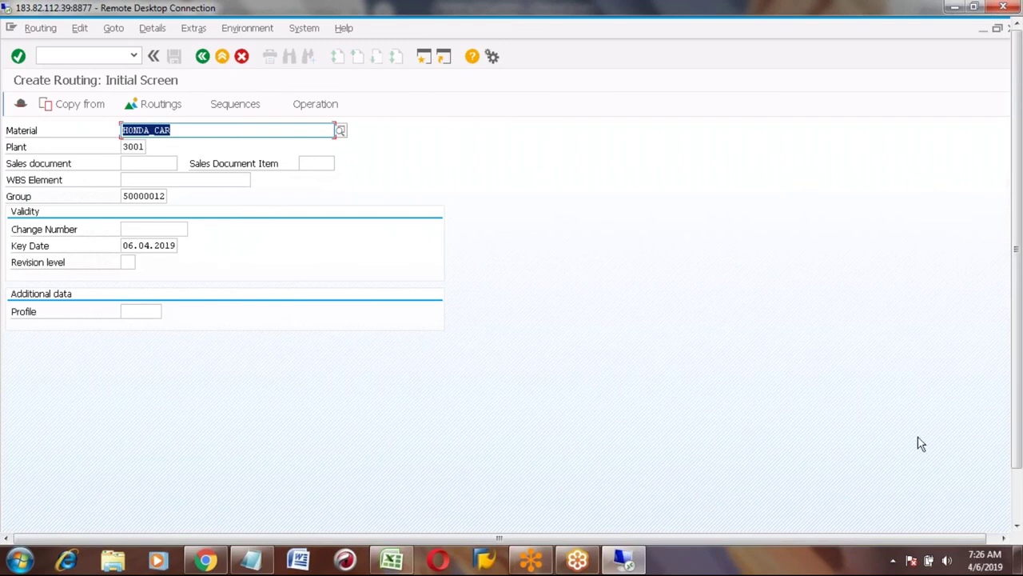
{"action": "left_click", "coordinate": [1017, 526]}
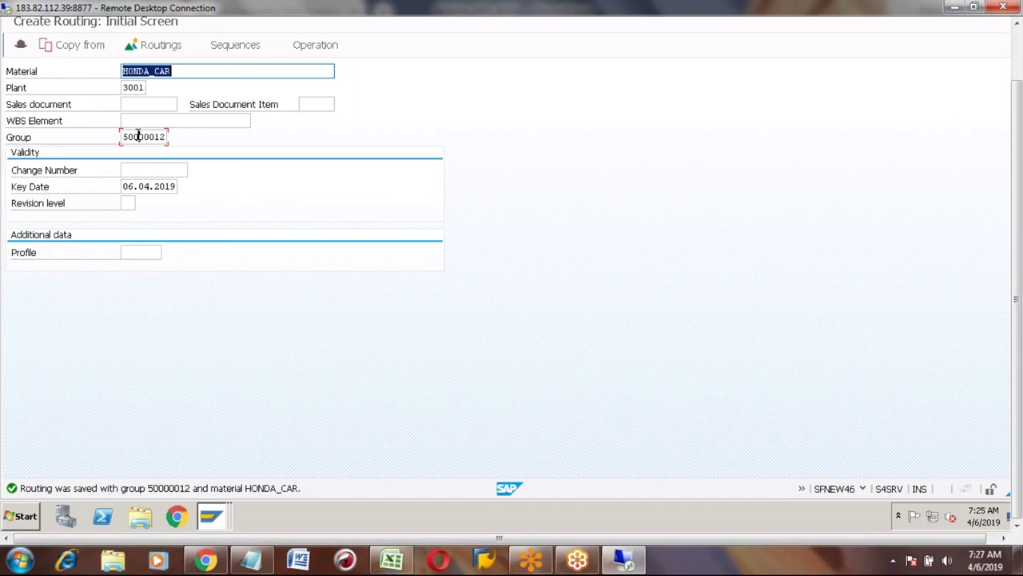
{"action": "left_click", "coordinate": [138, 137]}
{"action": "key", "text": "shift+Right"}
{"action": "key", "text": "shift+Right"}
{"action": "key", "text": "shift+Right"}
{"action": "key", "text": "shift+Right"}
{"action": "key", "text": "shift+Right"}
{"action": "key", "text": "shift+Right"}
{"action": "key", "text": "shift+Right"}
{"action": "key", "text": "shift+Right"}
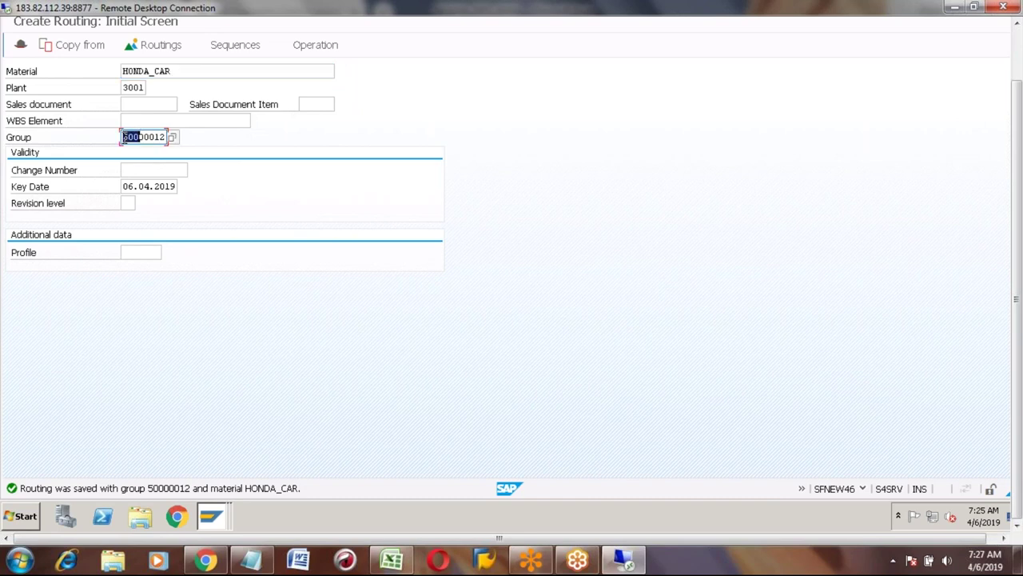
{"action": "left_click", "coordinate": [124, 137]}
{"action": "left_click_drag", "start_coordinate": [1014, 86], "coordinate": [1019, 49]}
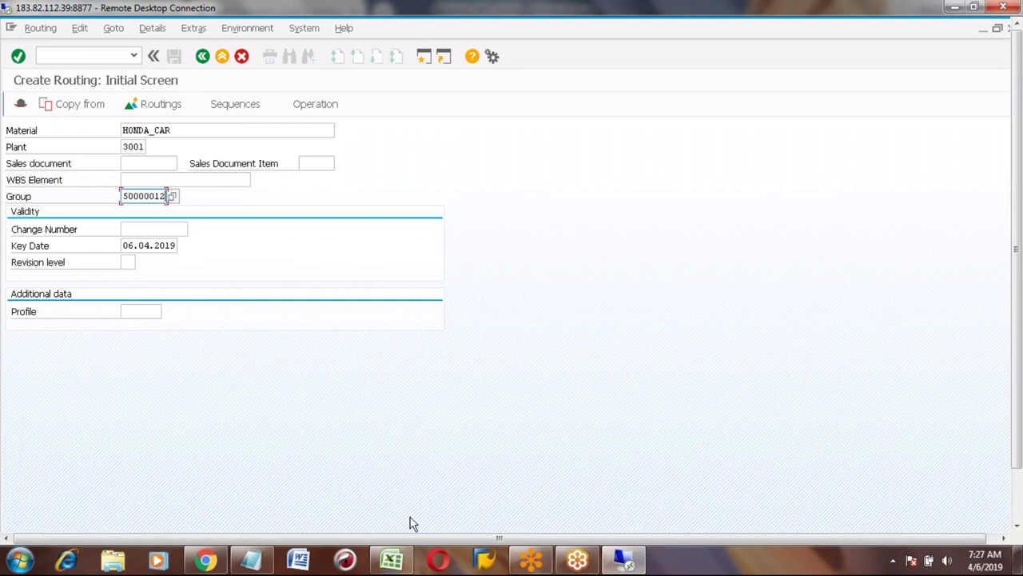
In the Excel notes, enter 5 in A167 and 'Production version' in B167.
{"action": "left_click", "coordinate": [392, 563]}
{"action": "left_click", "coordinate": [119, 473]}
{"action": "key", "text": "Left"}
{"action": "type", "text": "5"}
{"action": "key", "text": "Right"}
{"action": "type", "text": "Production version"}
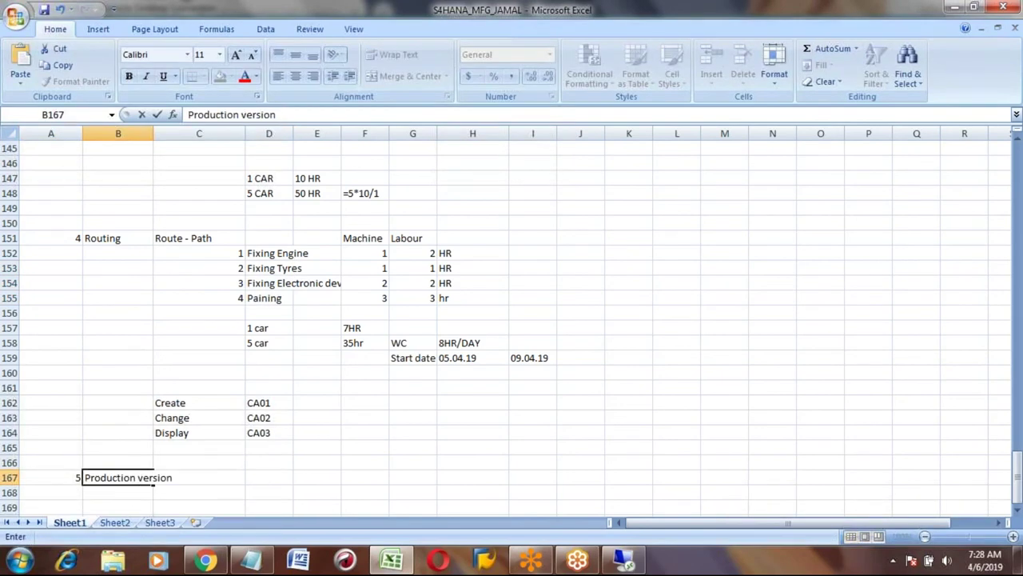
{"action": "key", "text": "Return"}
{"action": "key", "text": "Up"}
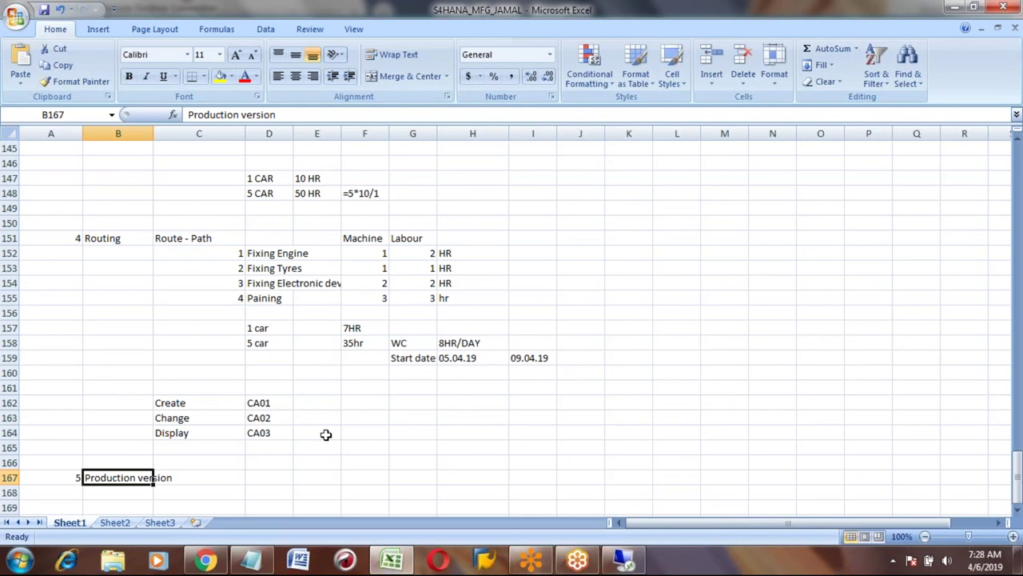
Type a contact e-mail address into D167 beside the Production version heading.
{"action": "left_click", "coordinate": [278, 476]}
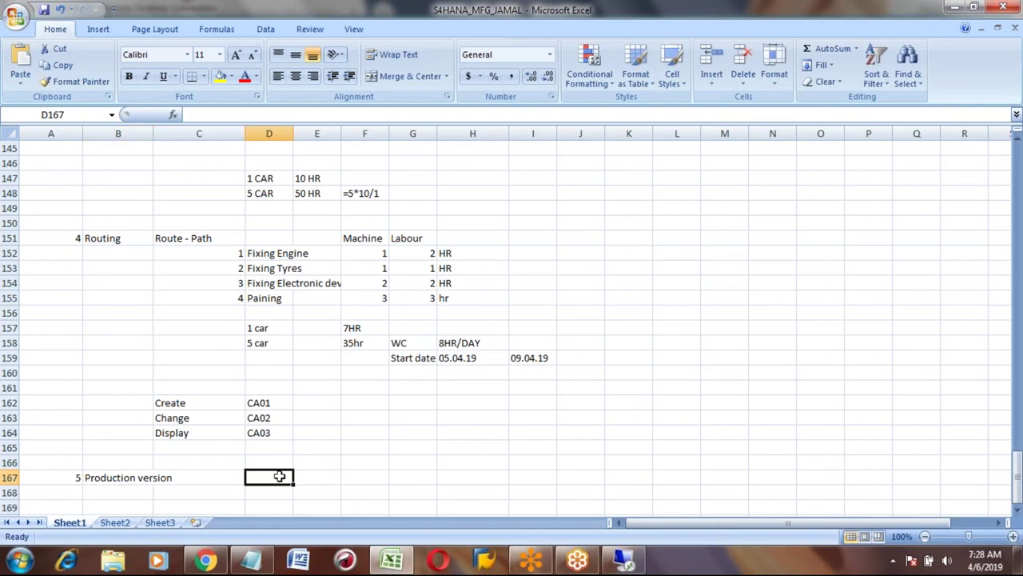
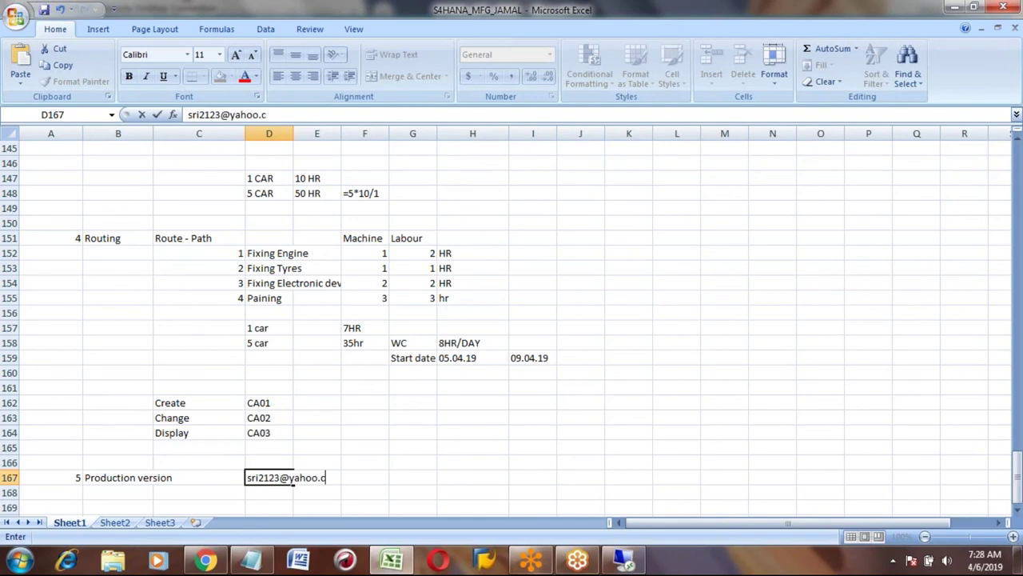
{"action": "key", "text": "Return"}
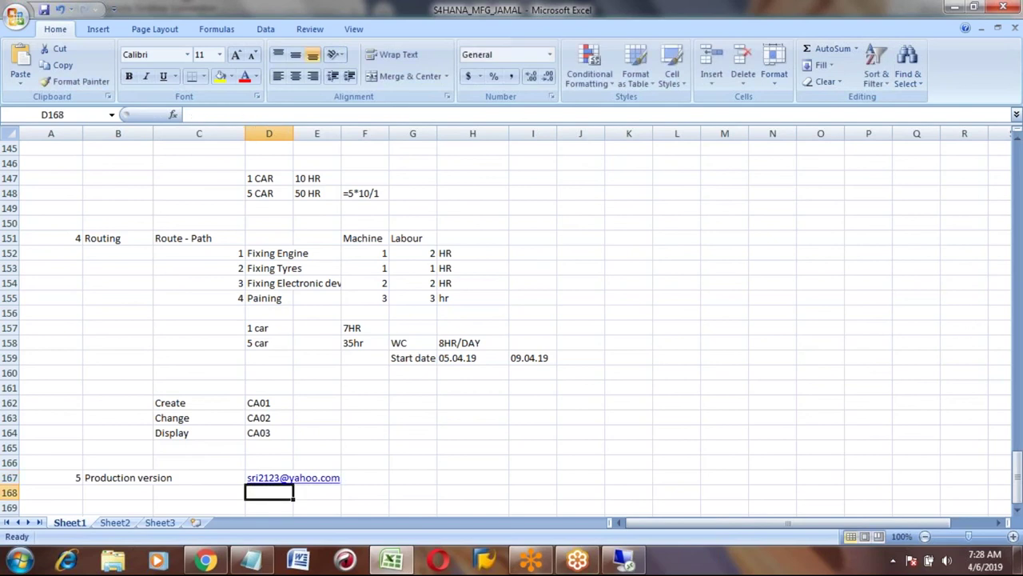
{"action": "key", "text": "Down"}
{"action": "key", "text": "Down"}
{"action": "key", "text": "Down"}
{"action": "key", "text": "Down"}
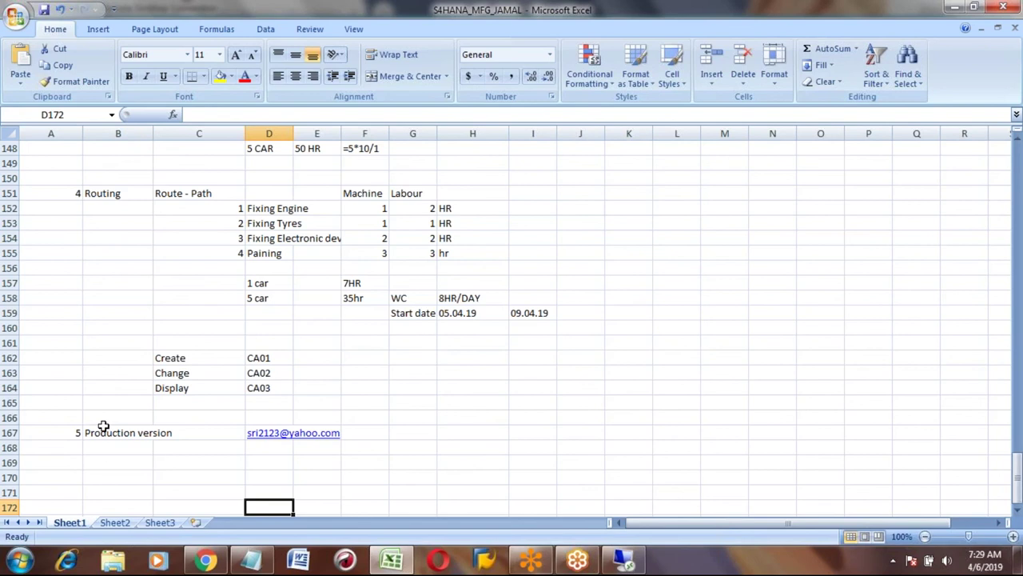
{"action": "left_click", "coordinate": [106, 433]}
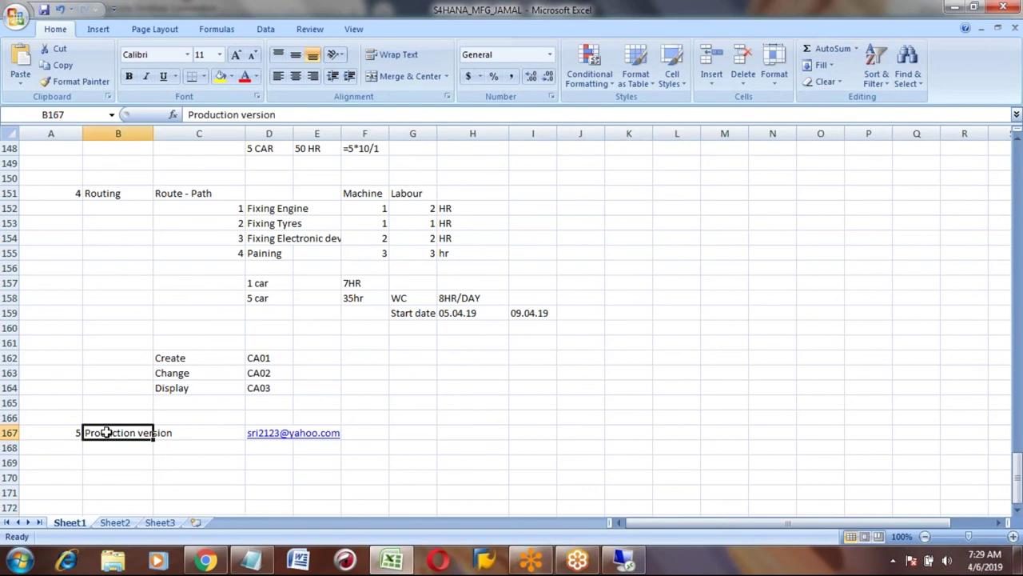